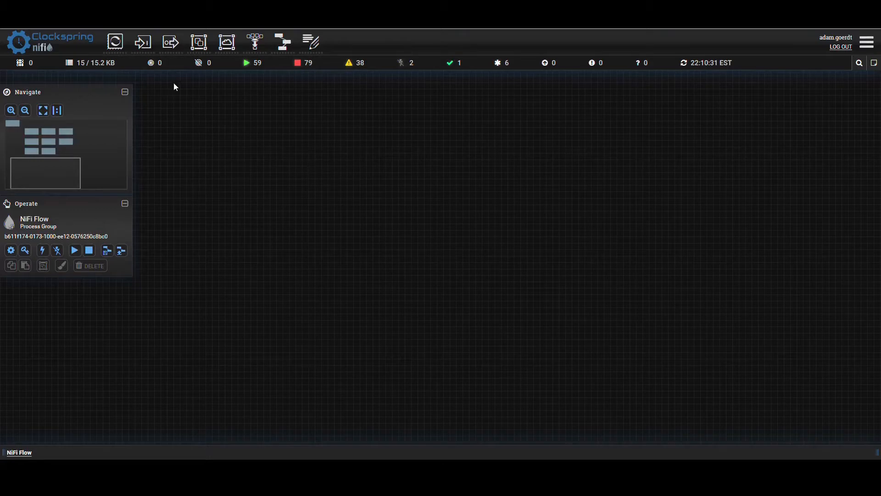
- Add a GenerateFlowFile processor to the empty area of the canvas
drag(115, 41, 362, 172)
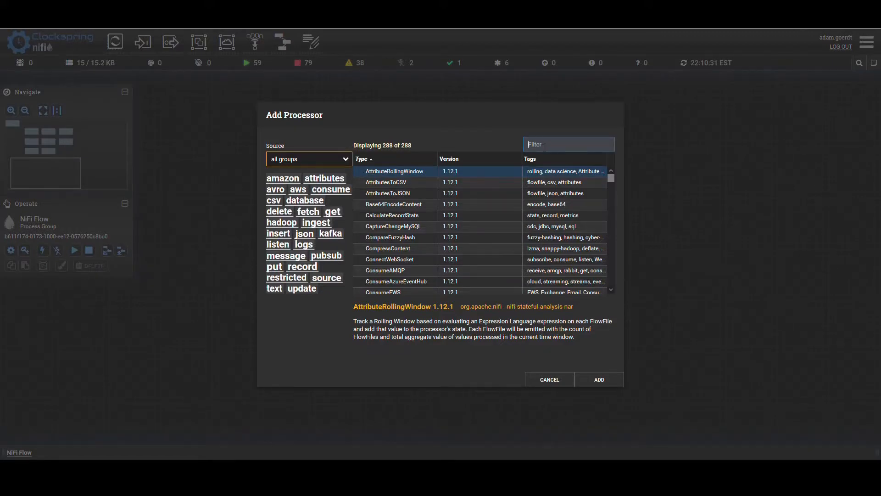
text(generat)
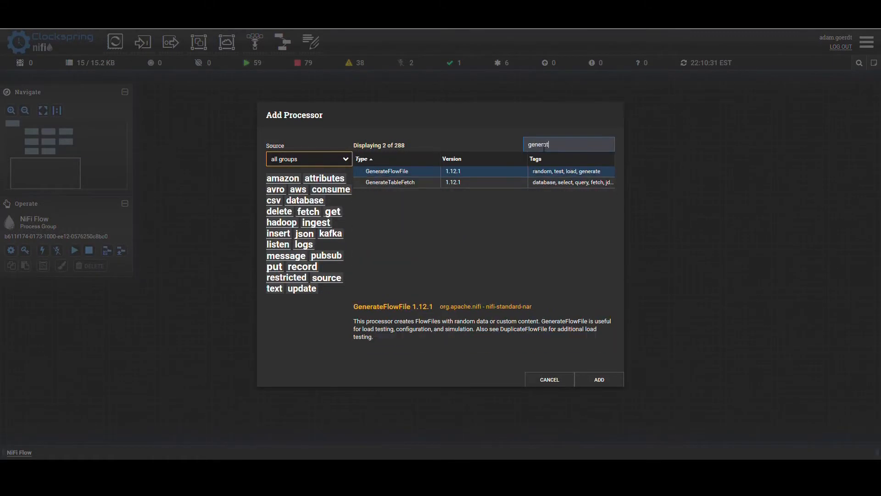
click(413, 172)
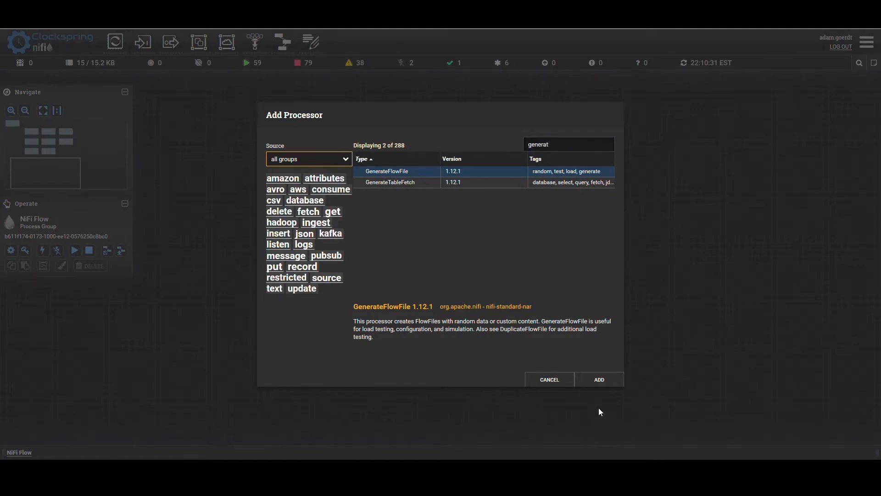
click(602, 382)
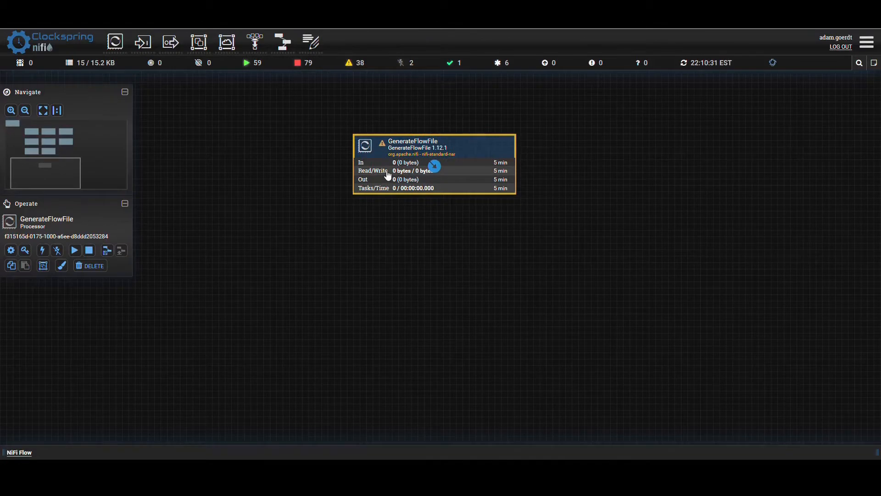
- Rename the GenerateFlowFile processor Instantiate Integration, set its Run Schedule to 1 and apply the configuration
double_click(387, 175)
drag(331, 199, 262, 205)
text(Inst)
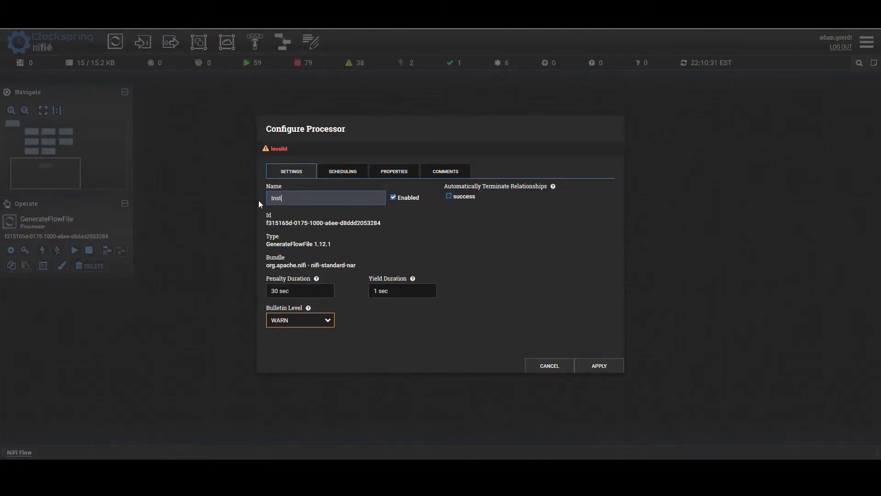
text(antiate Integration)
click(365, 172)
drag(406, 229, 362, 230)
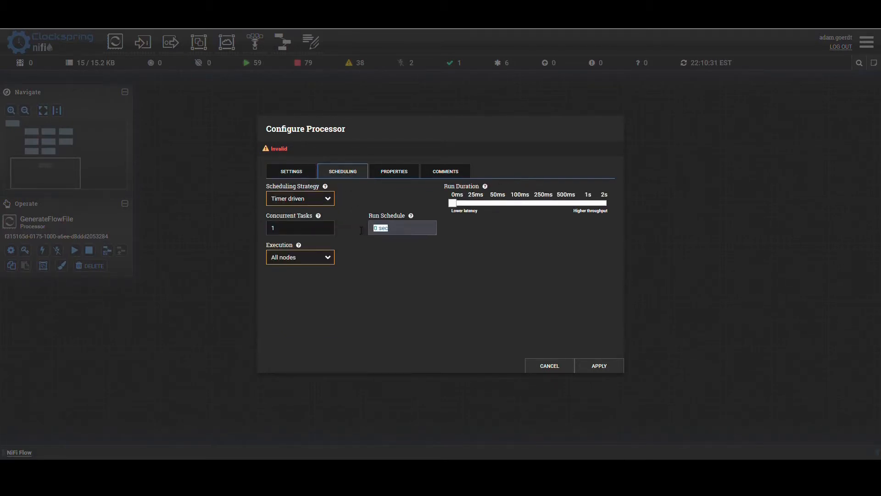
text(1 day)
click(602, 366)
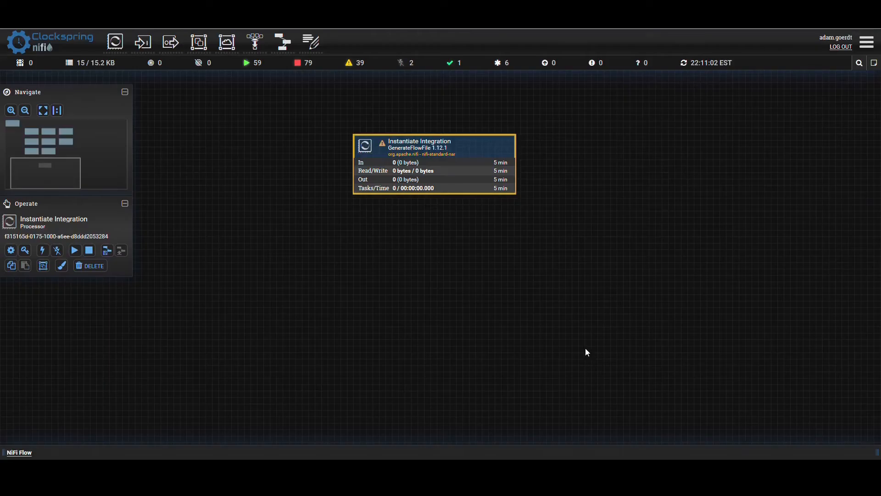
- From the Provider Directory resources on the CMS interoperability page, open the example InsurancePlan URL and show its response as raw JSON
drag(583, 344, 568, 330)
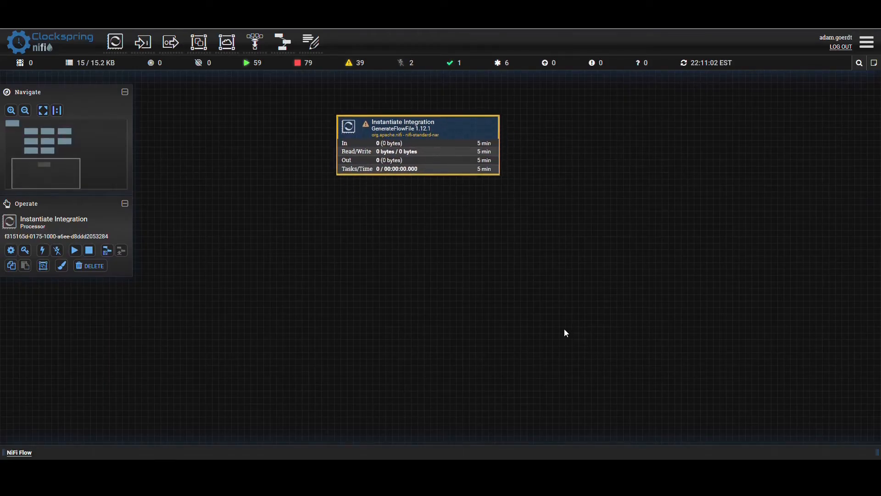
click(565, 332)
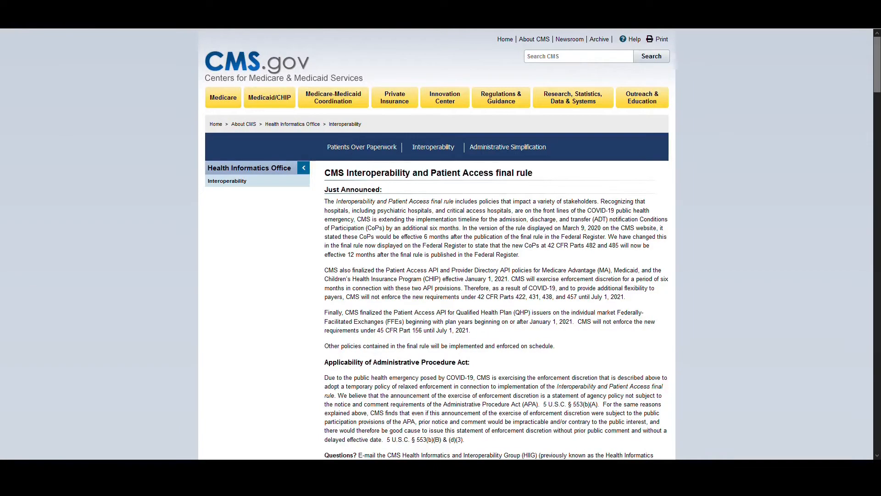
scroll(128, 279, down, 20)
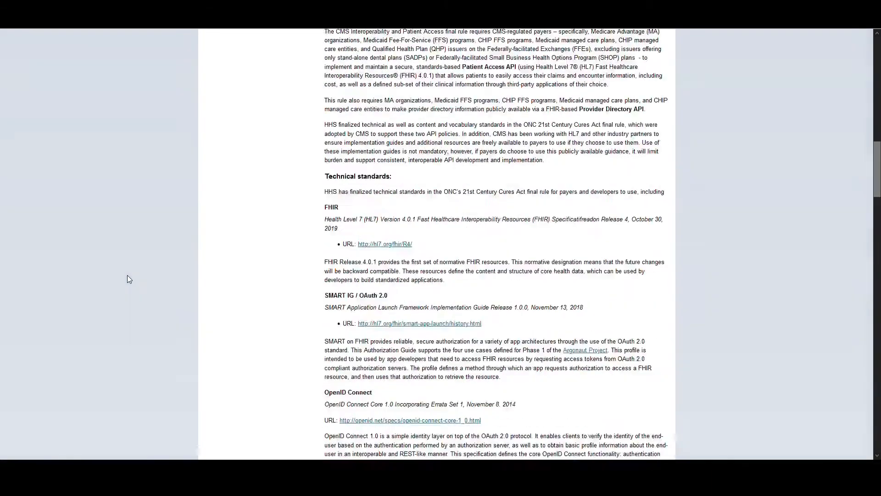
scroll(127, 279, down, 5)
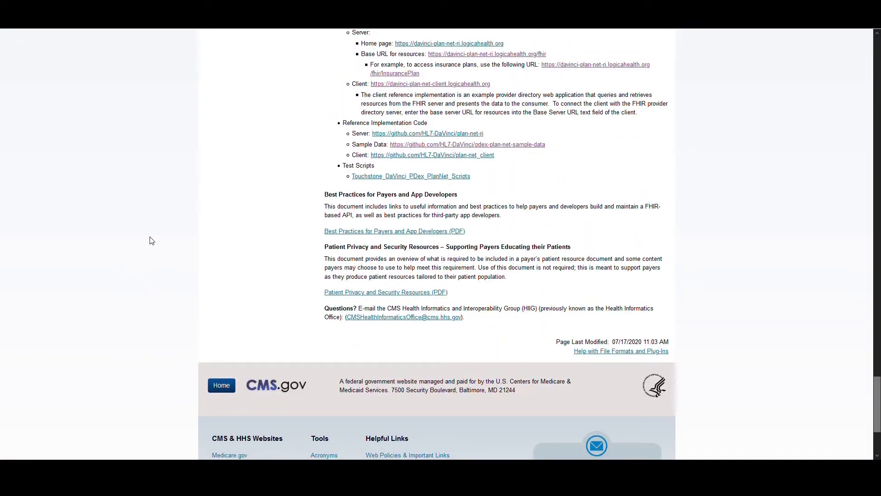
scroll(152, 238, up, 3)
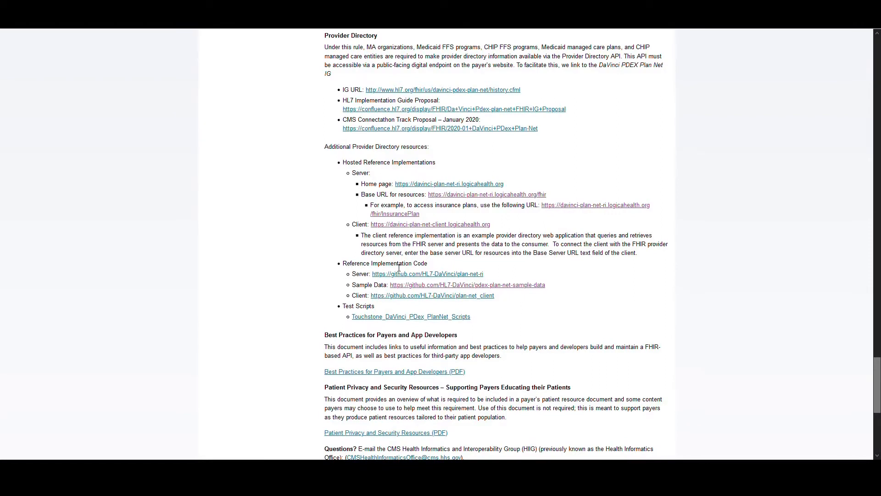
drag(420, 214, 386, 221)
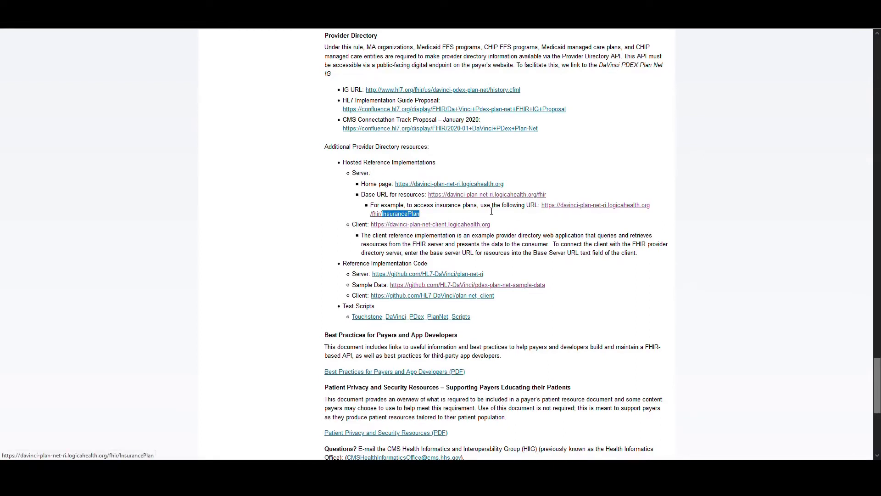
click(383, 216)
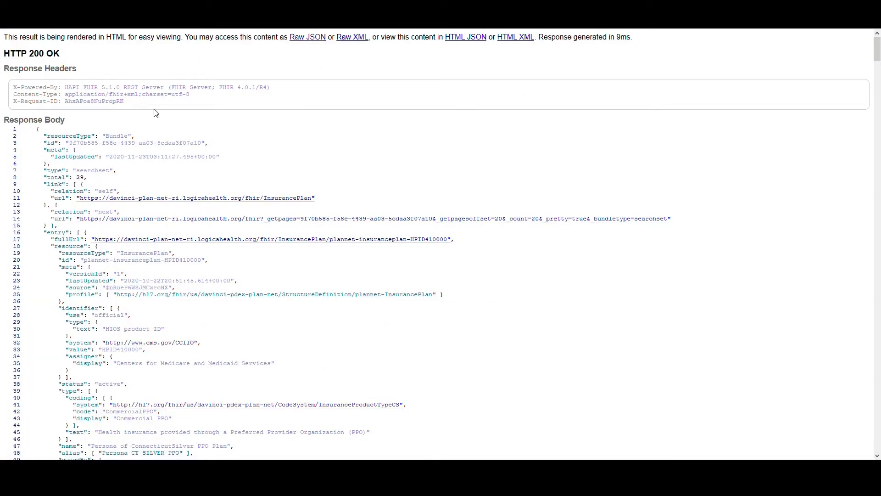
click(309, 40)
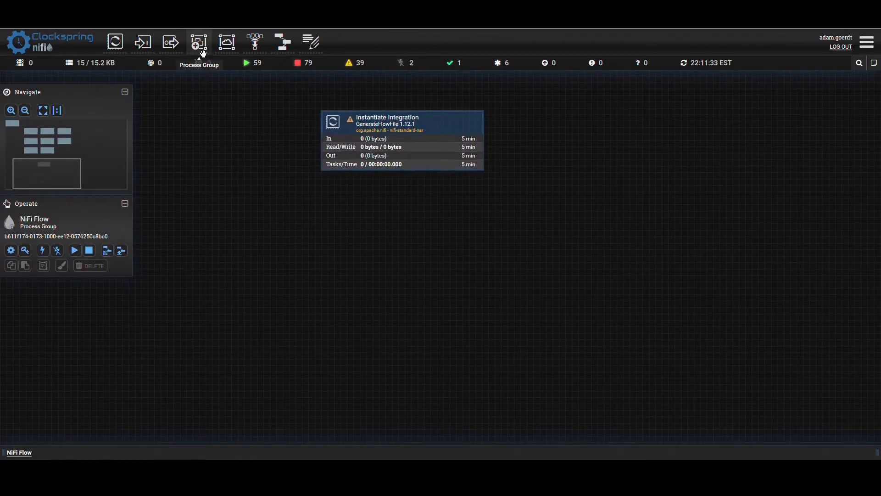
- Import version 1 of the Execute HTTP Request flow from the Data Sources bucket as a process group and place it beneath Instantiate Integration
drag(205, 44, 375, 238)
click(393, 258)
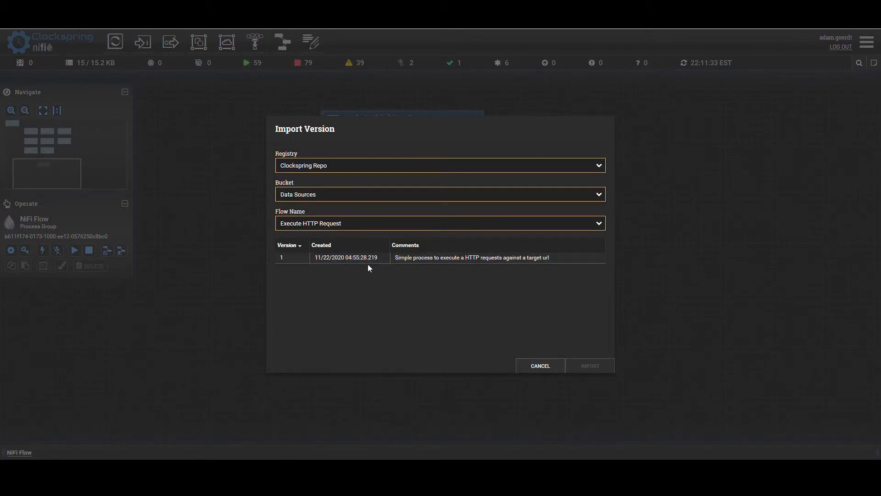
click(406, 244)
click(442, 258)
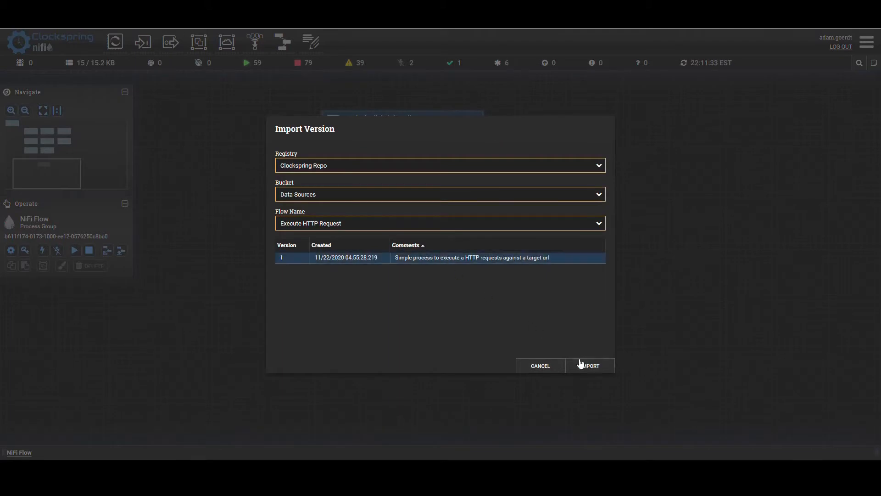
click(583, 366)
drag(472, 299, 413, 268)
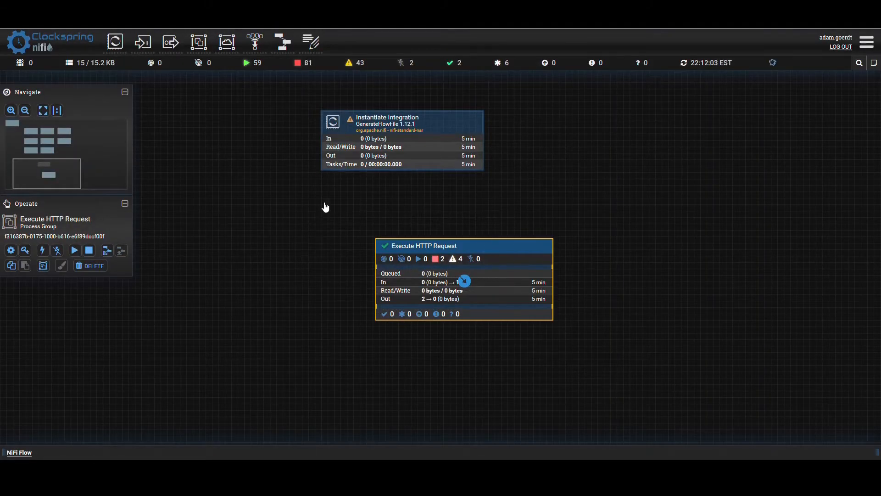
- Connect Instantiate Integration's success relationship to the Request Input of the Execute HTTP Request group, and start the Instantiate Integration processor
drag(406, 146, 409, 243)
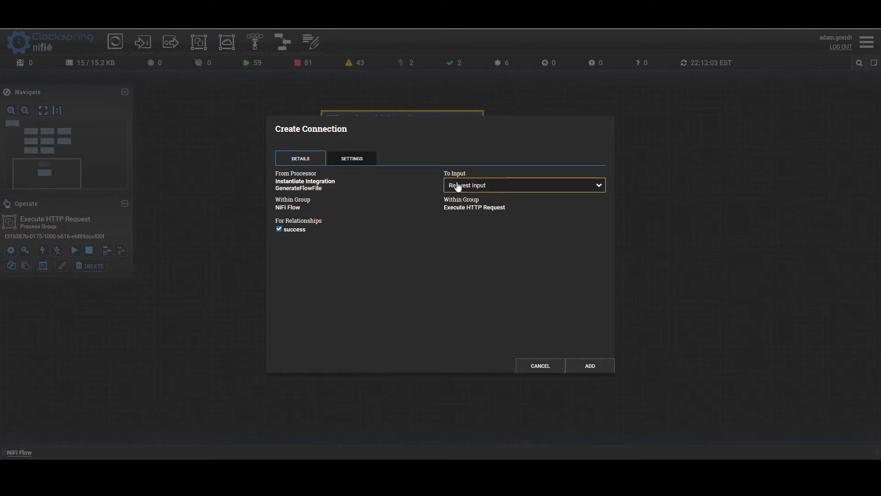
click(589, 365)
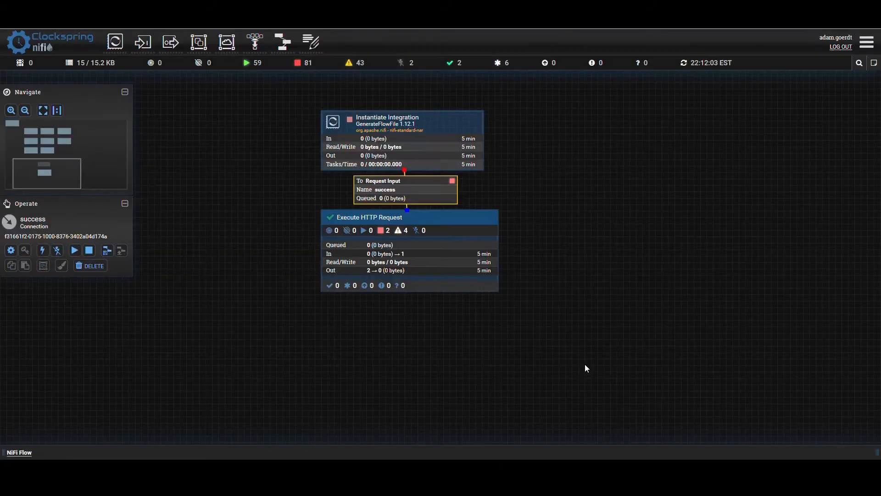
right_click(344, 152)
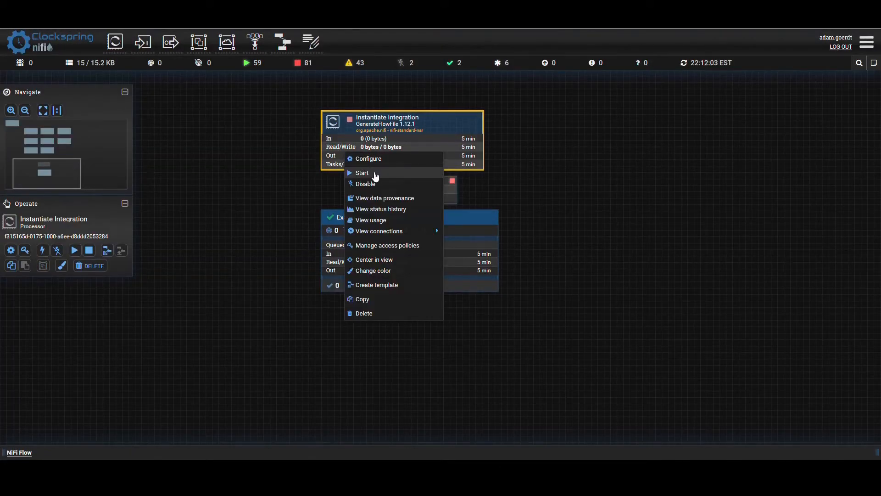
click(369, 175)
right_click(244, 161)
click(256, 169)
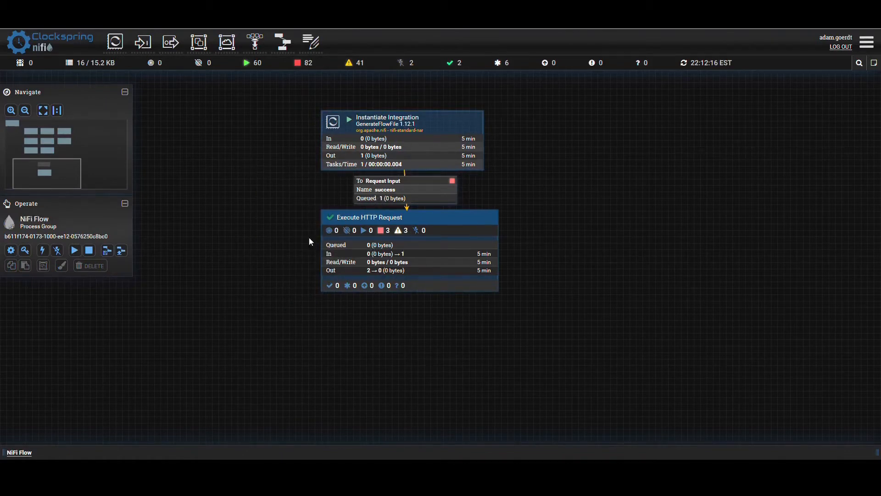
- Enter the Execute HTTP Request process group, start its Request Input port and check the queue feeding the InvokeHTTP processor
double_click(362, 254)
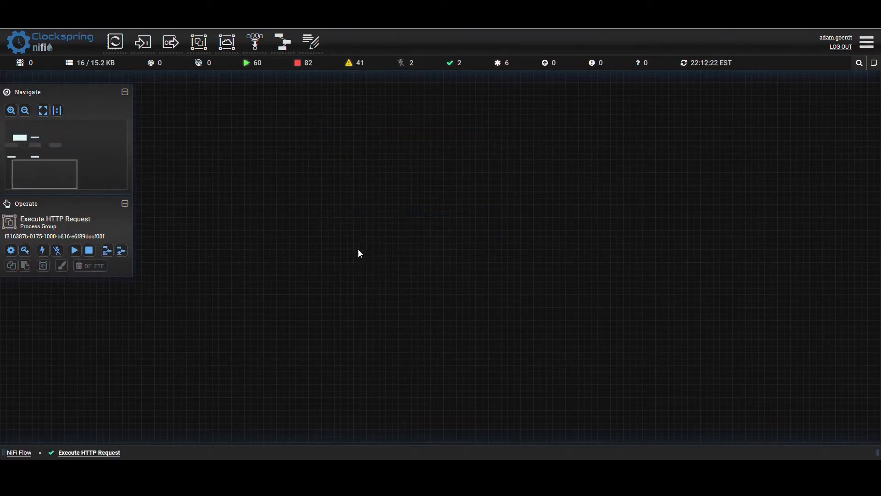
drag(443, 189, 632, 121)
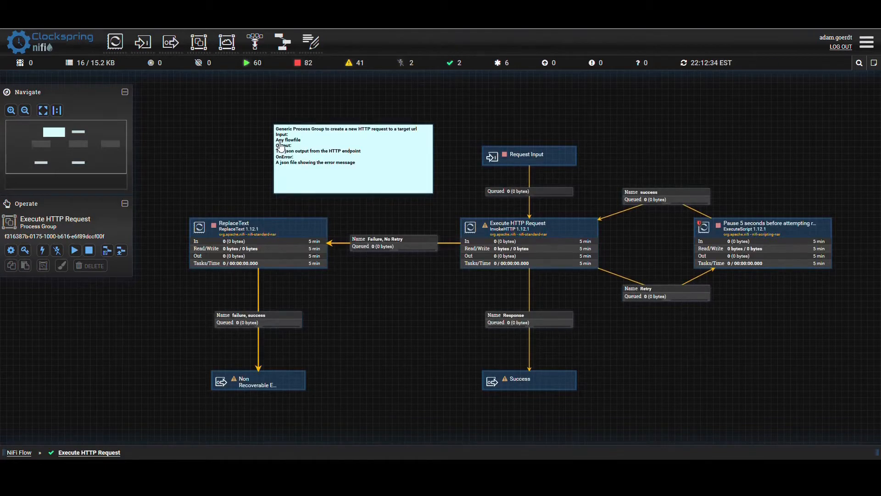
drag(538, 118, 508, 112)
right_click(479, 146)
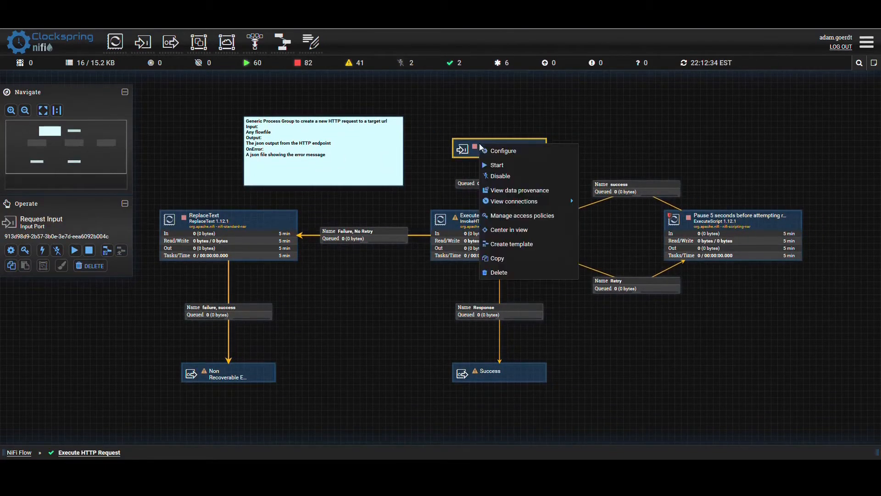
click(497, 166)
right_click(430, 158)
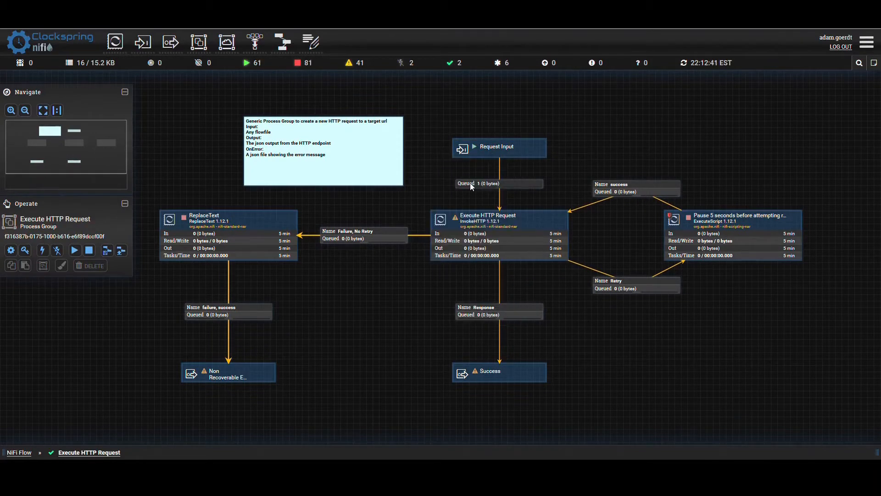
click(470, 182)
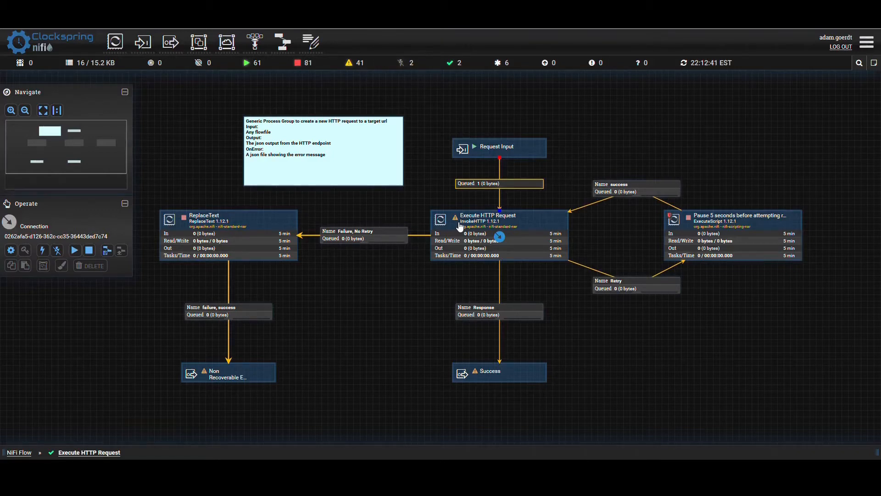
mouse_move(456, 218)
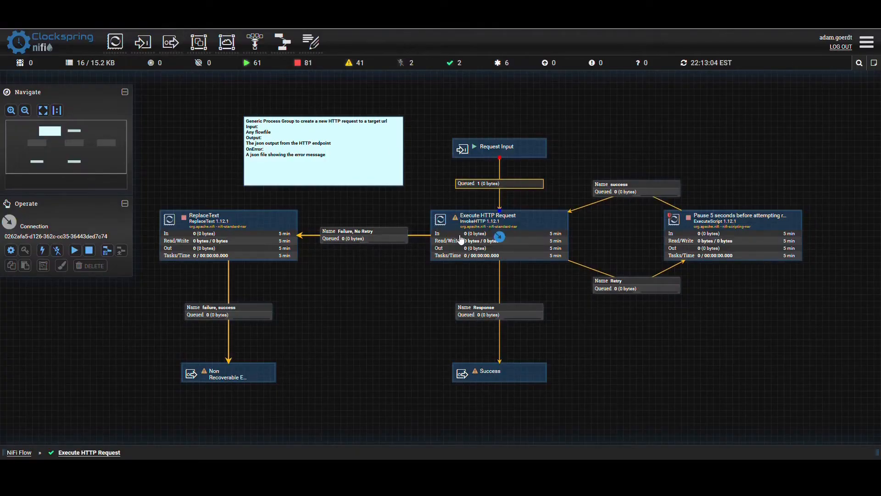
double_click(500, 232)
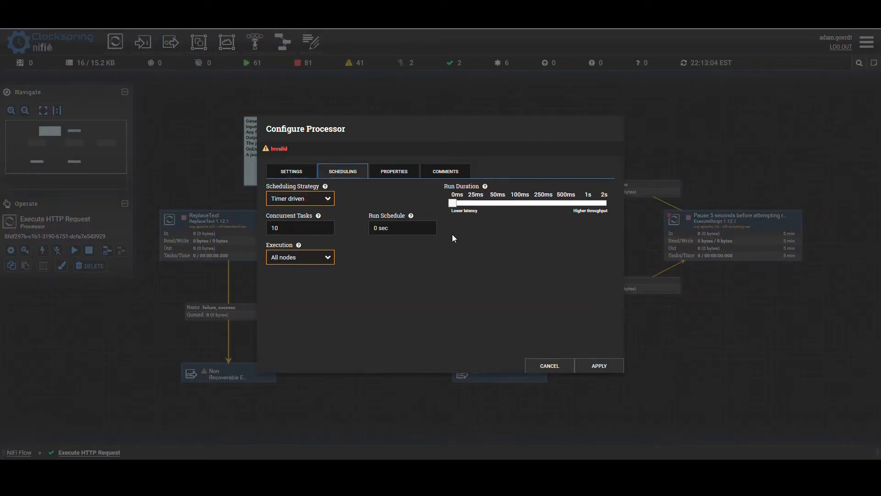
click(394, 171)
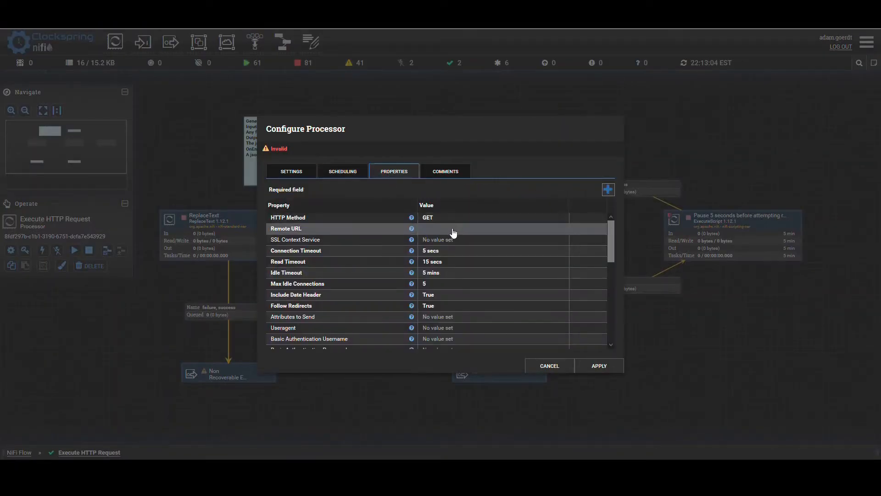
click(453, 232)
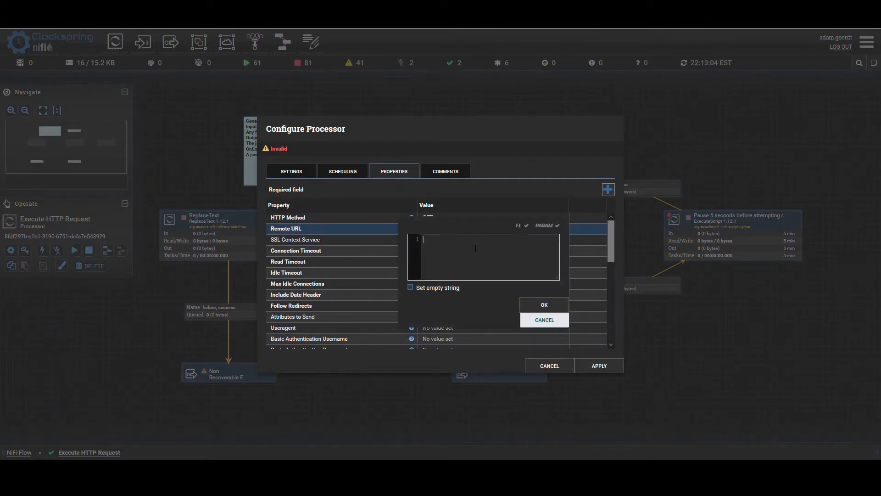
key(ctrl+v)
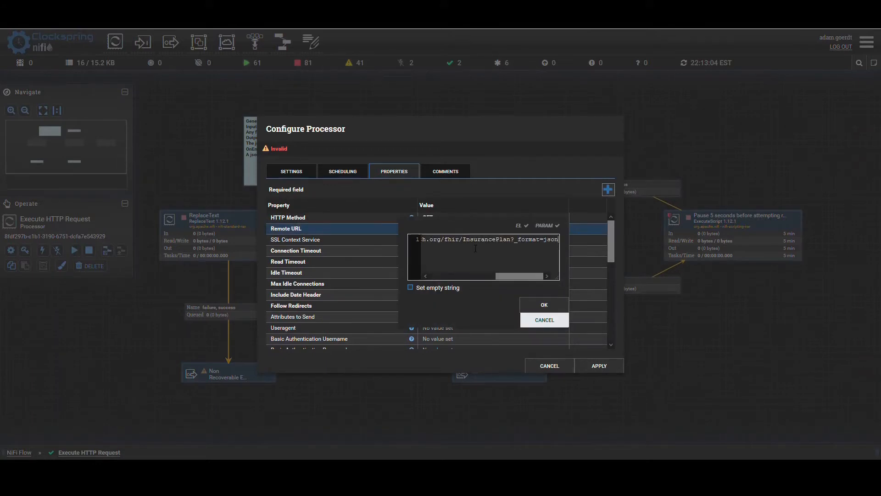
click(535, 305)
click(611, 365)
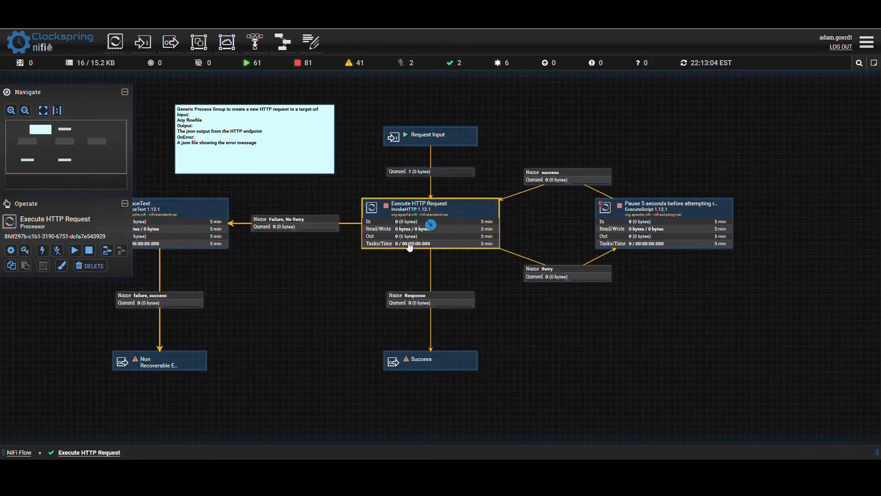
- Start the Execute HTTP Request processor, then refresh the flow and select the Response connection
right_click(397, 234)
click(419, 254)
right_click(321, 260)
click(335, 265)
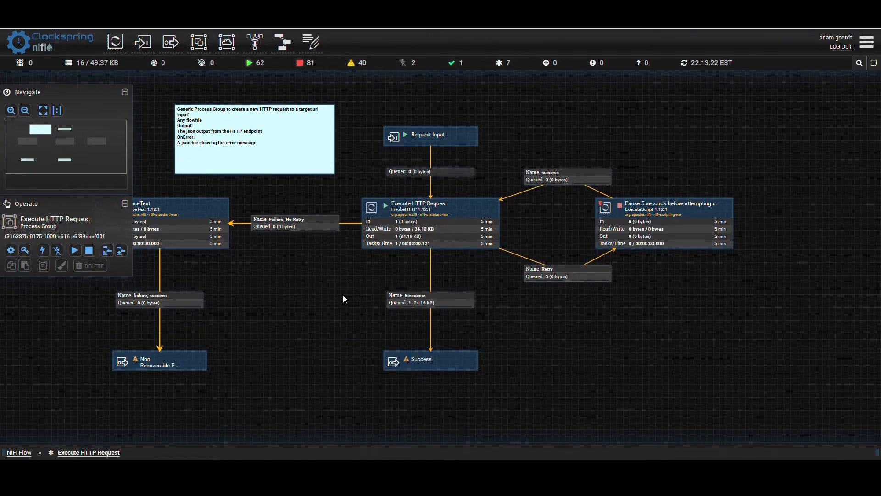
click(397, 302)
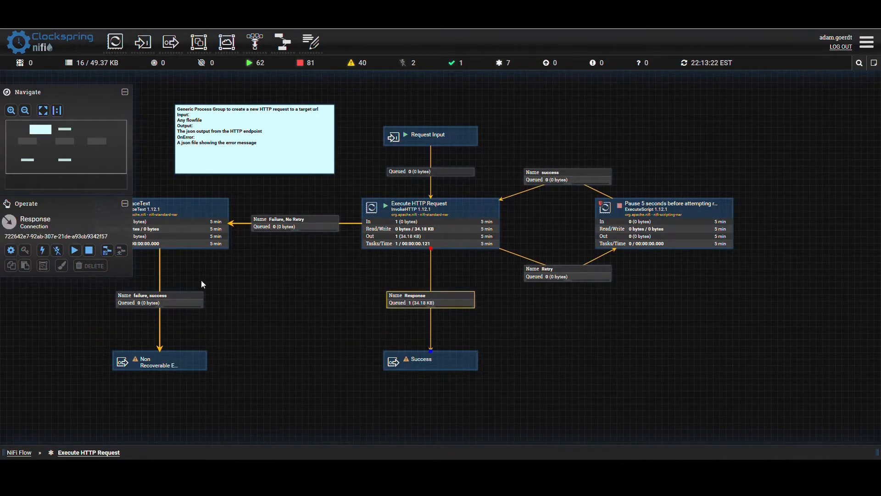
- Examine the retry loop and the Failure, No Retry branch around the Execute HTTP Request processor
drag(274, 290, 331, 298)
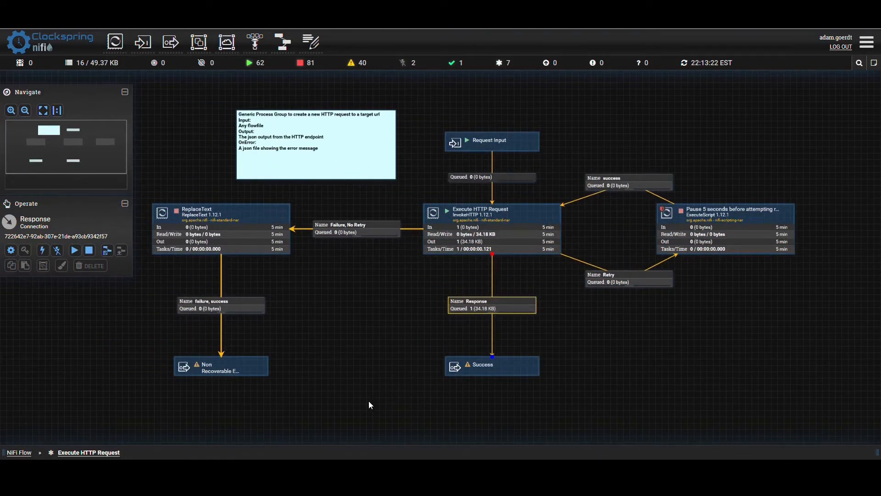
click(719, 227)
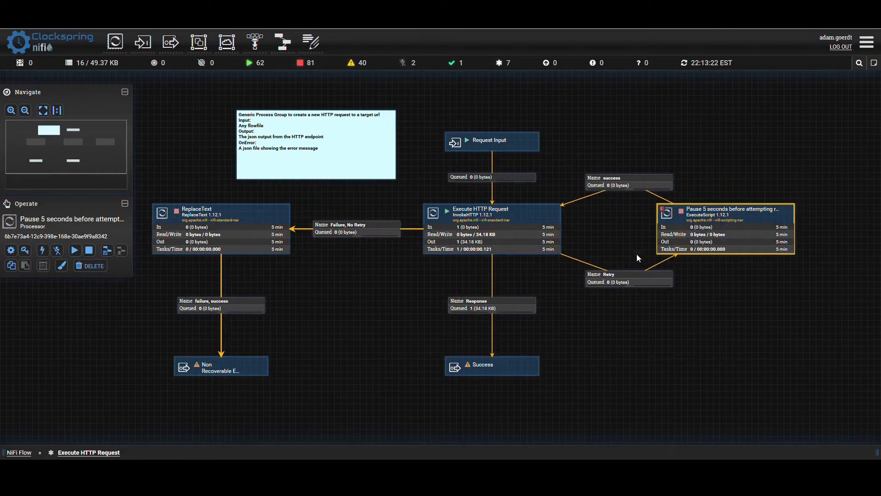
click(612, 284)
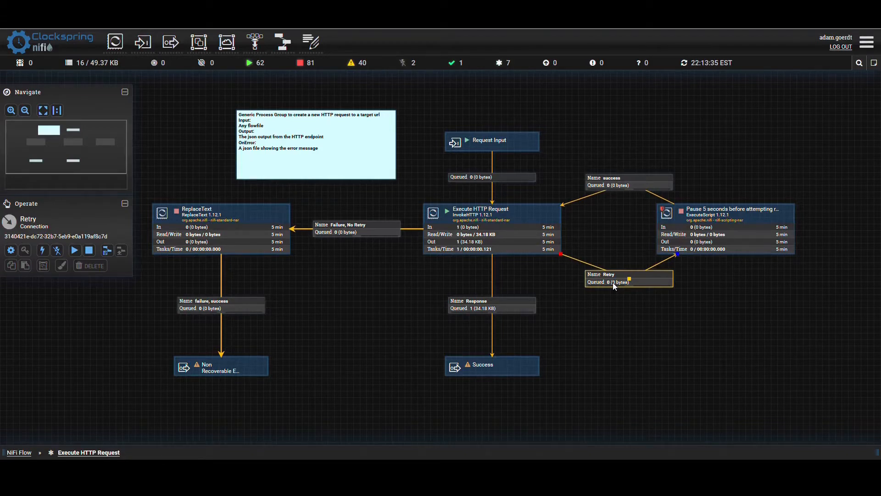
drag(364, 282, 361, 282)
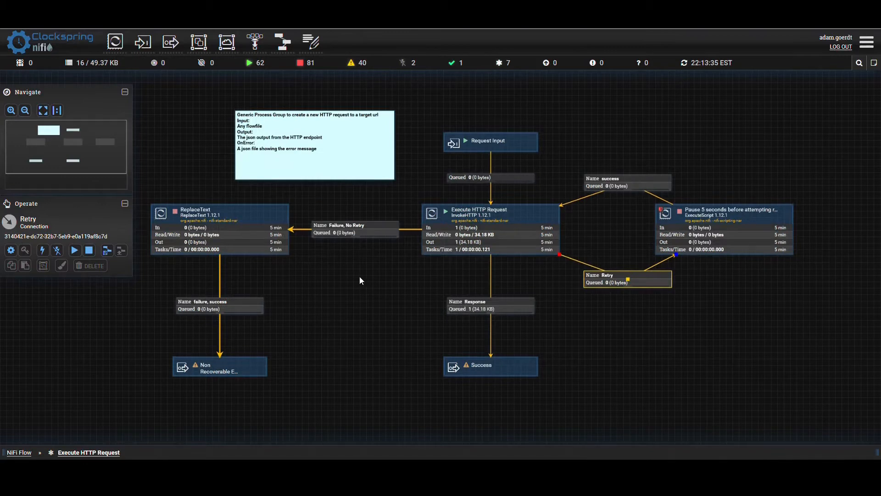
click(344, 230)
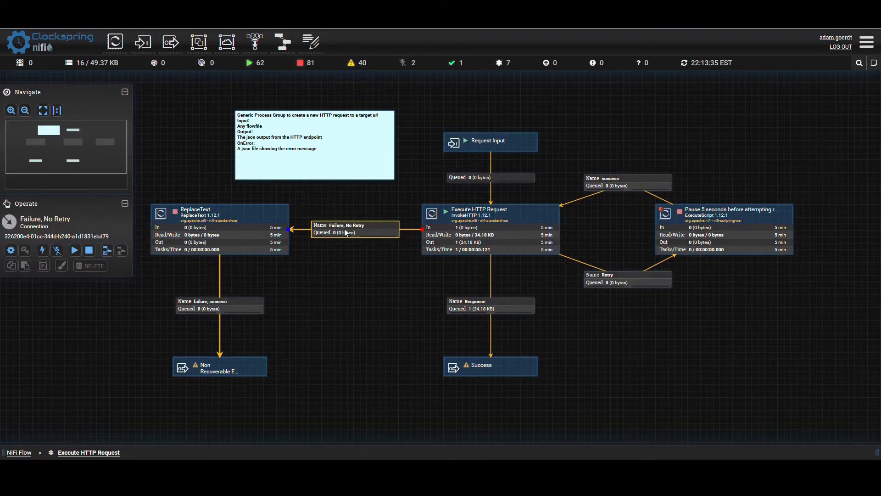
click(359, 328)
drag(363, 348, 348, 325)
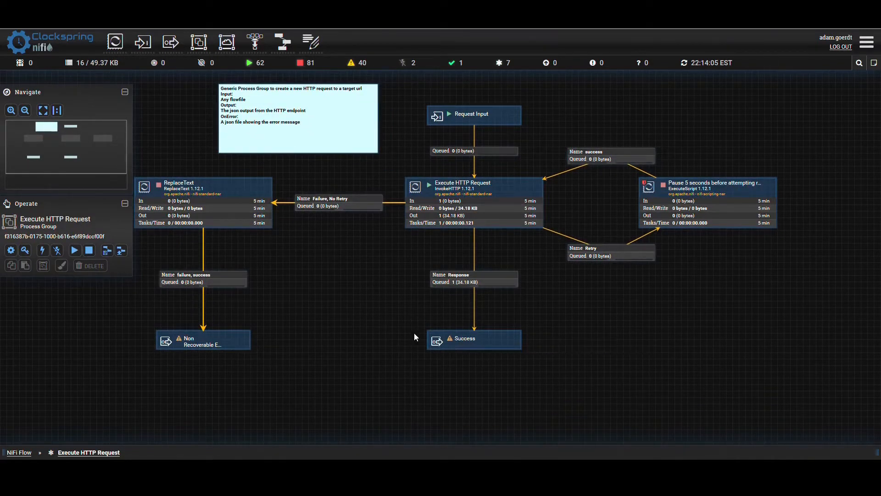
- Return to the root NiFi Flow and add a SplitJson processor below the Execute HTTP Request group
click(26, 455)
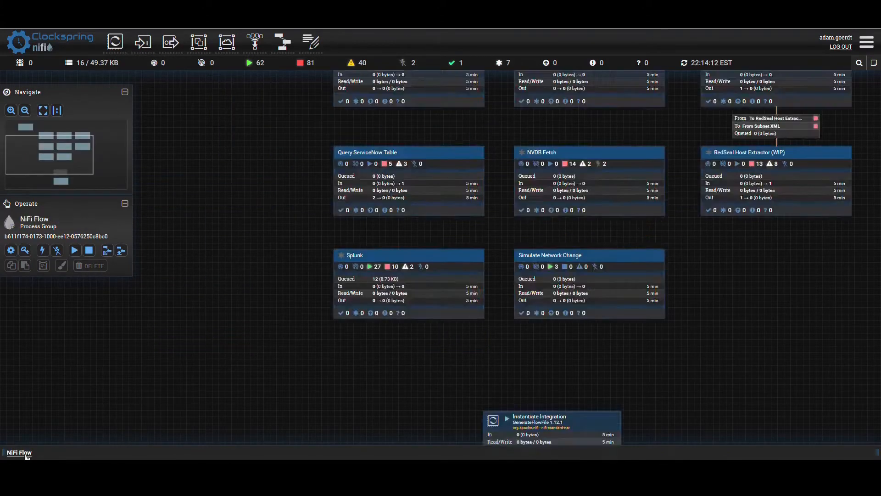
drag(464, 419, 454, 331)
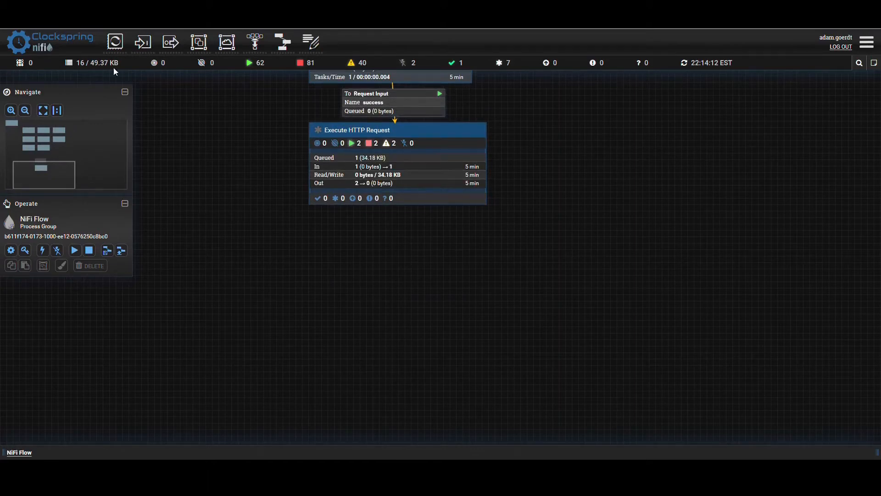
drag(117, 42, 378, 288)
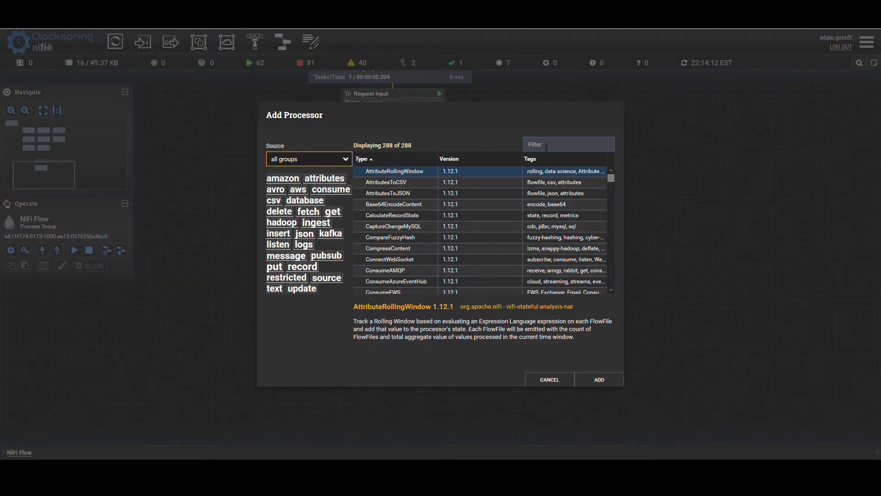
text(splitj)
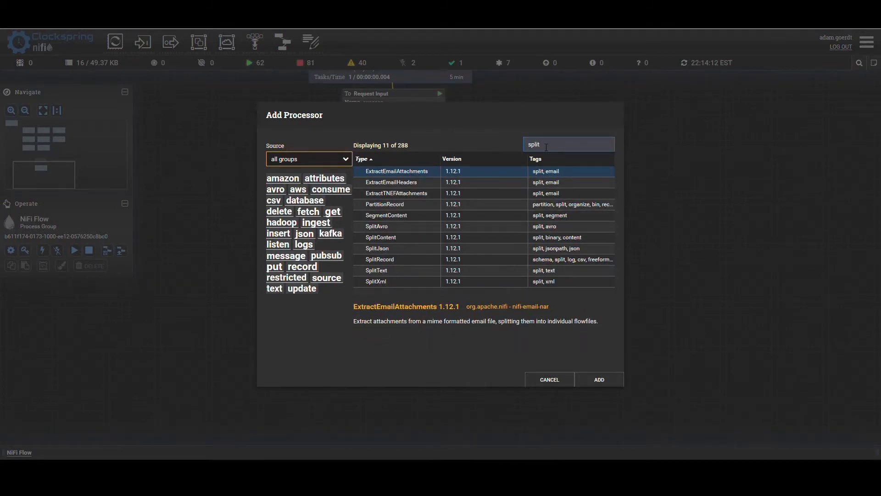
click(449, 174)
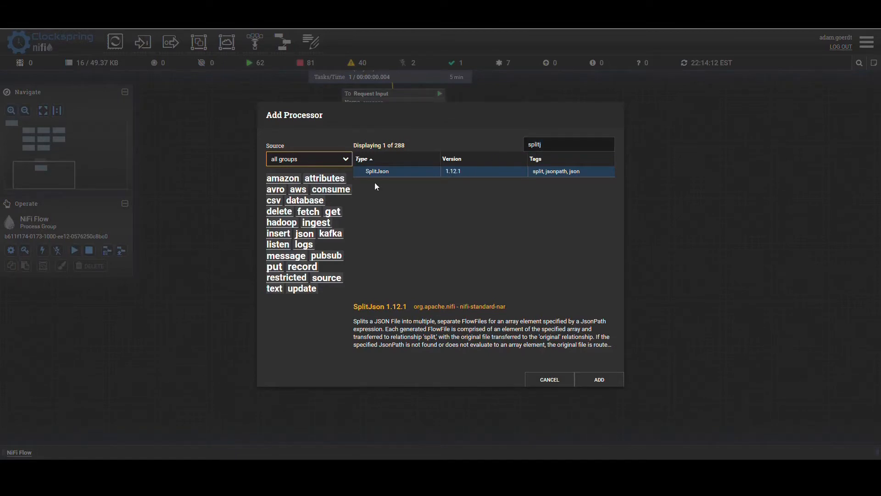
click(588, 379)
drag(425, 325, 360, 285)
- Connect the Success output of the Execute HTTP Request group to the SplitJson processor
drag(398, 165, 405, 291)
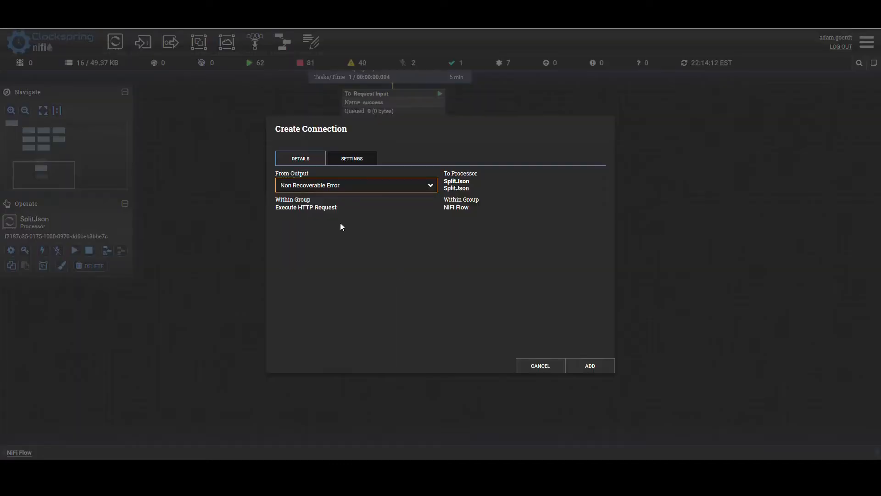
click(321, 186)
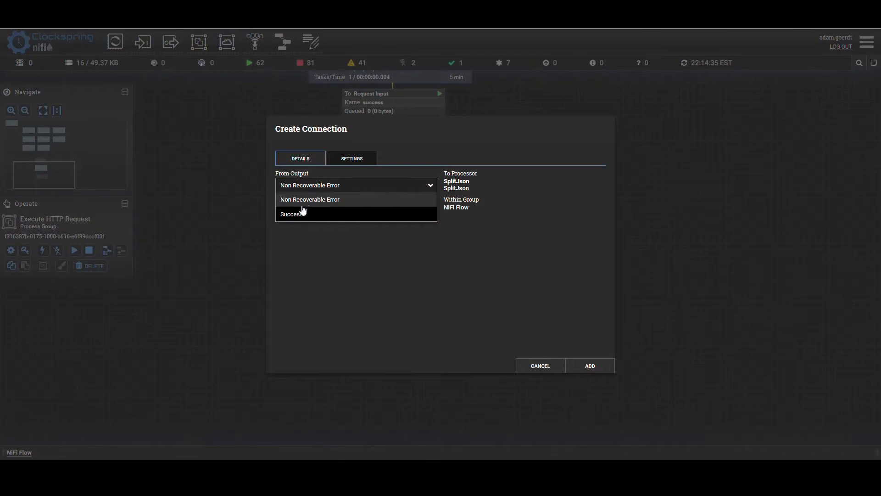
click(291, 215)
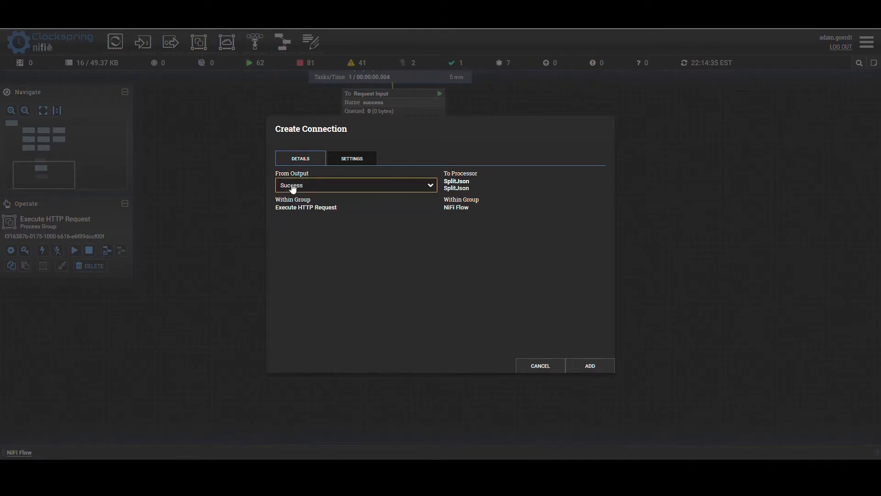
click(588, 367)
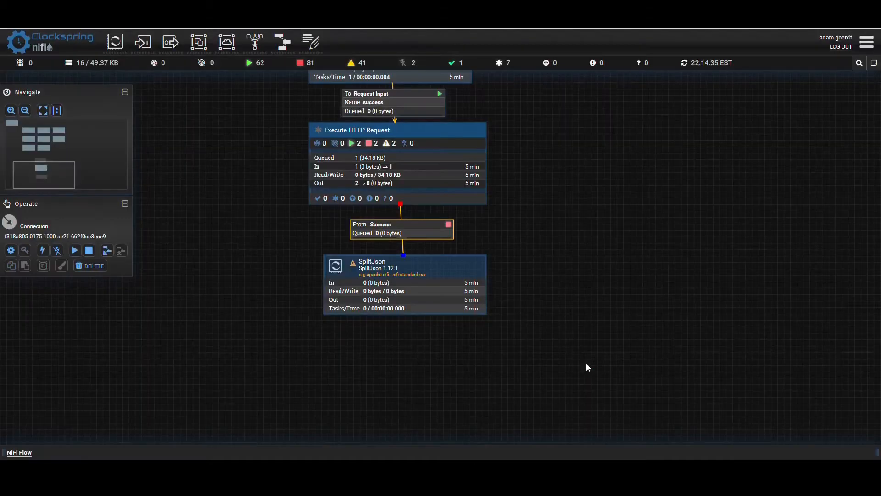
- Start the Execute HTTP Request process group and refresh the flow
click(357, 176)
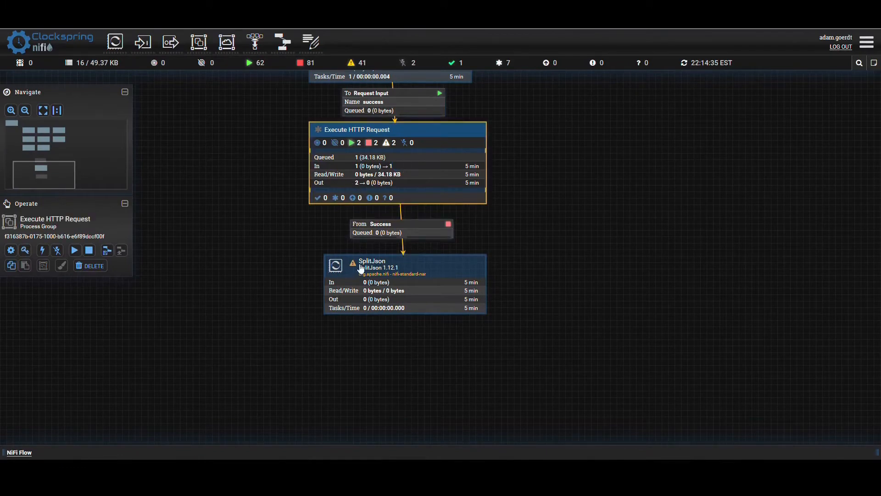
click(81, 252)
right_click(216, 208)
click(229, 217)
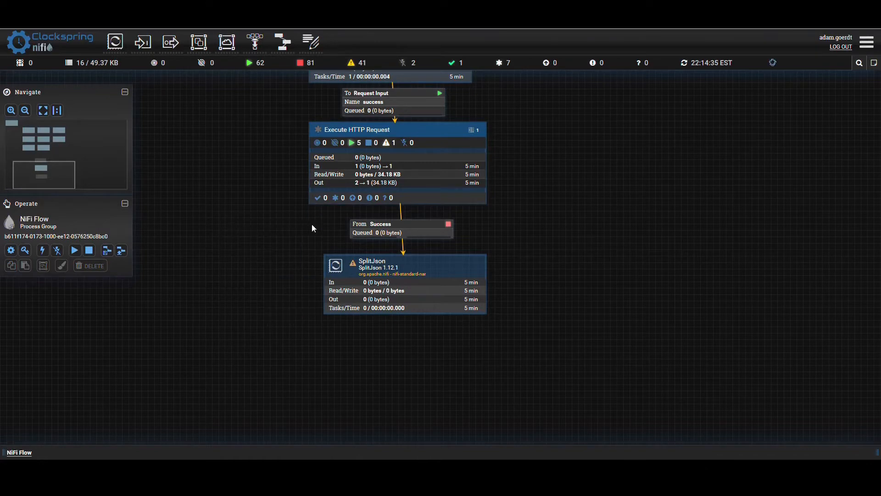
- List the queue of the Success connection feeding SplitJson and open the queued flowfile's content
click(367, 233)
right_click(368, 234)
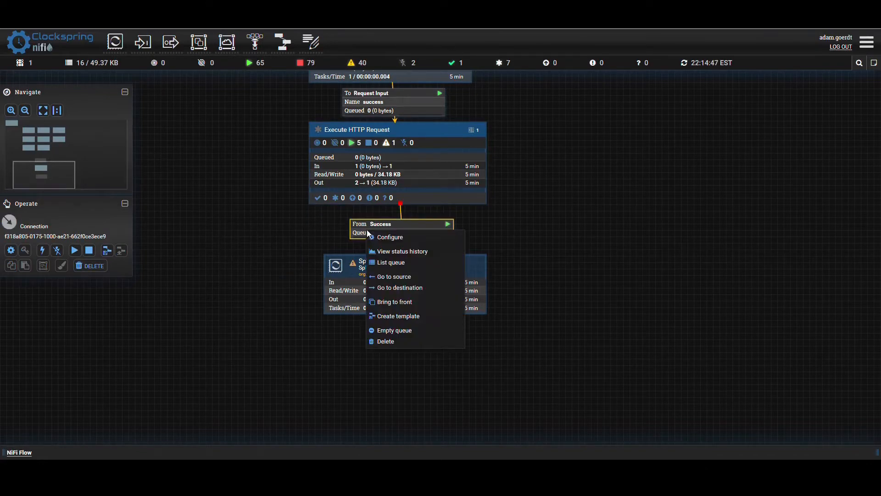
click(284, 231)
right_click(392, 235)
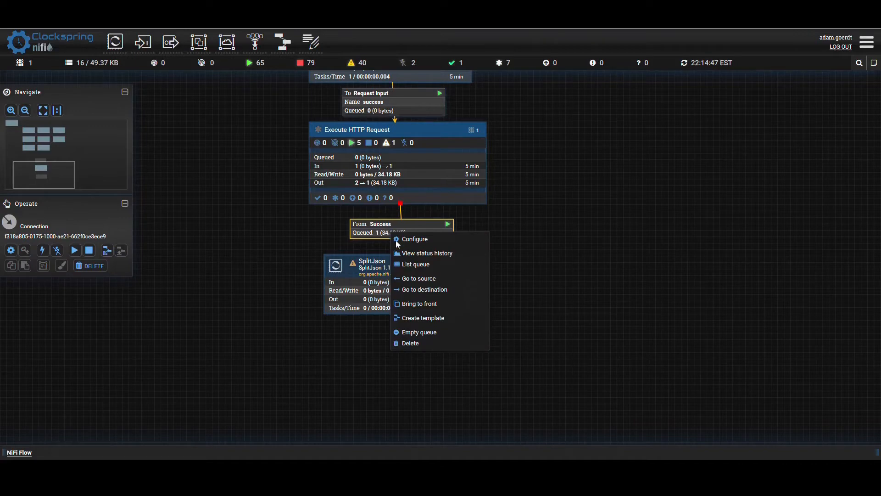
click(415, 266)
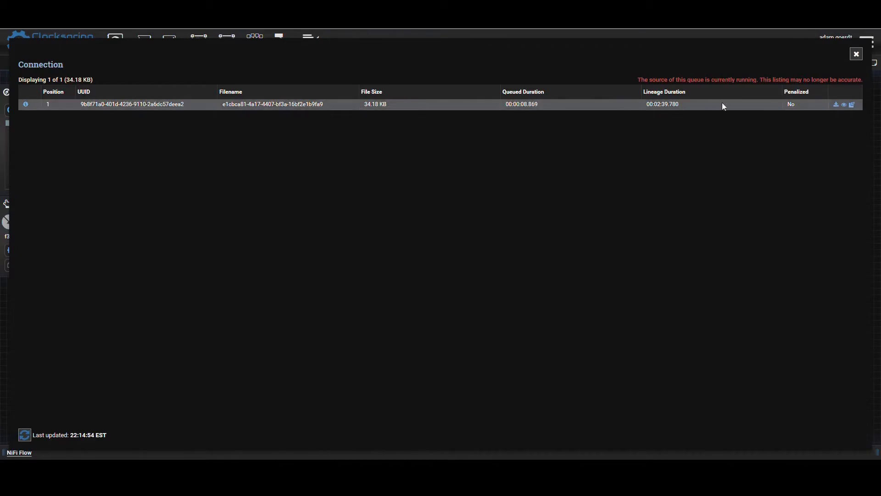
click(844, 105)
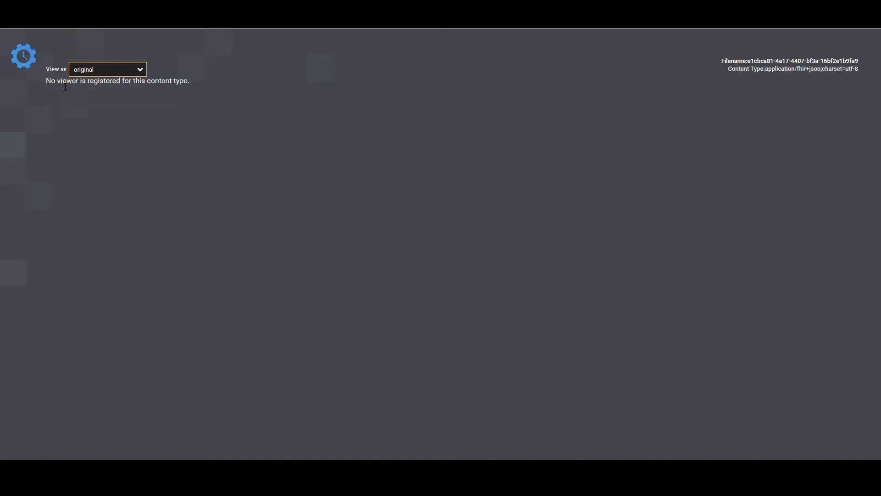
- Check the flowfile's viewer message and Content Type, and return to the canvas by closing the queue listing
drag(47, 85, 183, 86)
click(183, 86)
drag(733, 71, 823, 76)
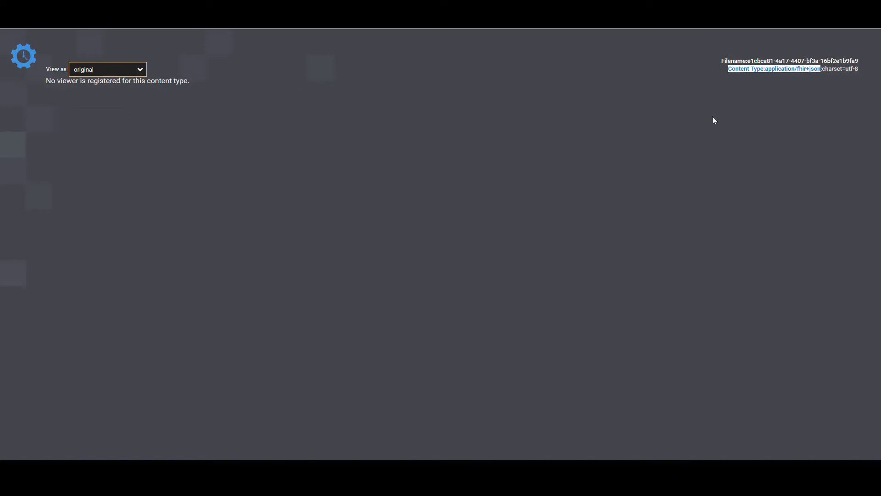
click(535, 124)
click(252, 8)
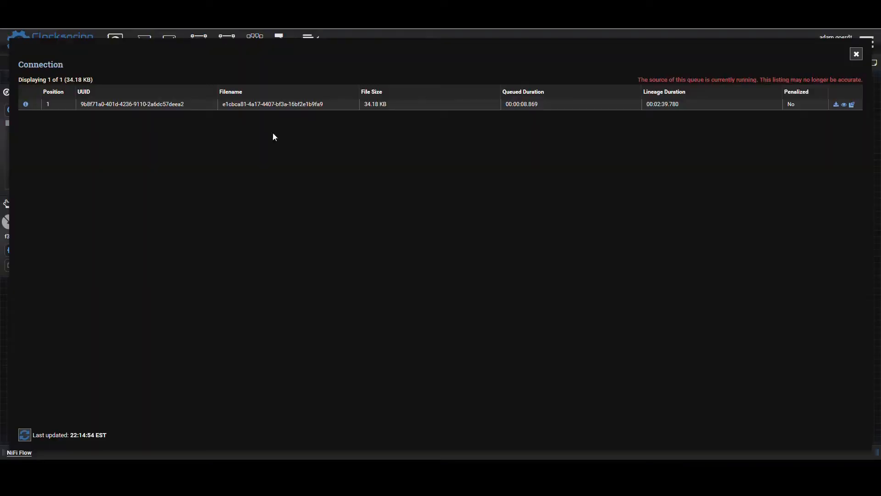
click(859, 57)
- Add an UpdateAttribute processor to the canvas below the SplitJson processor
drag(691, 238, 688, 196)
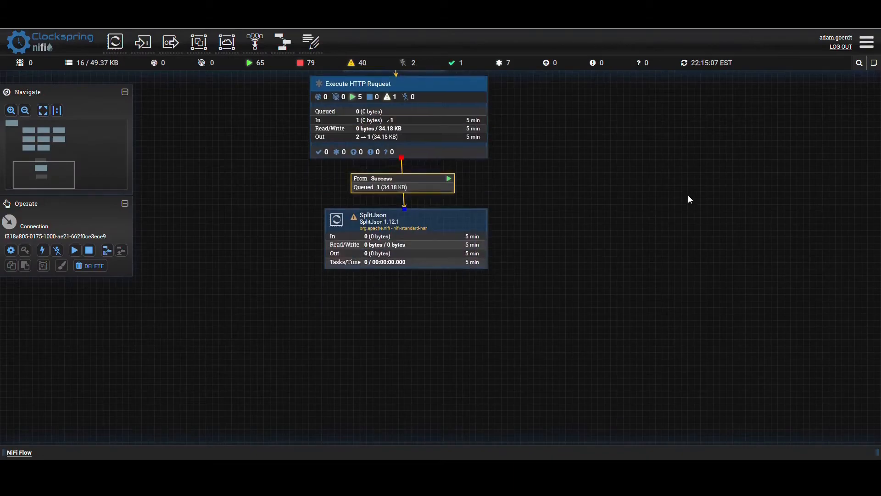
drag(116, 42, 252, 297)
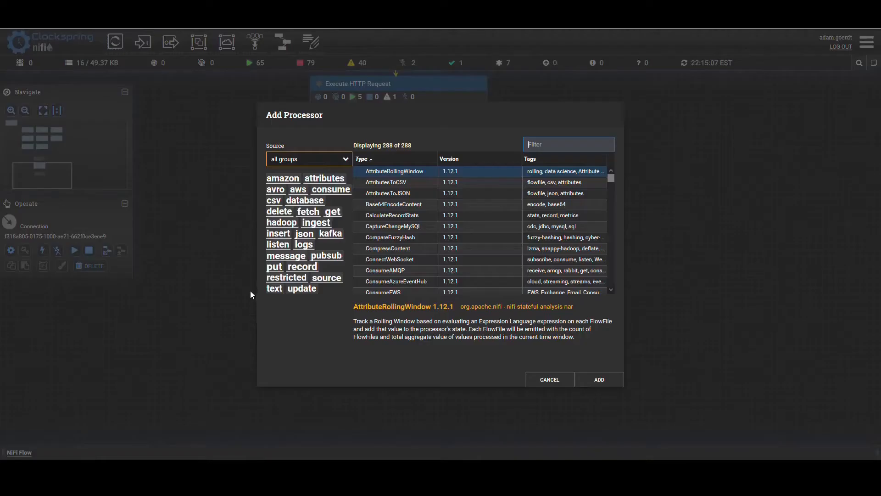
text(update)
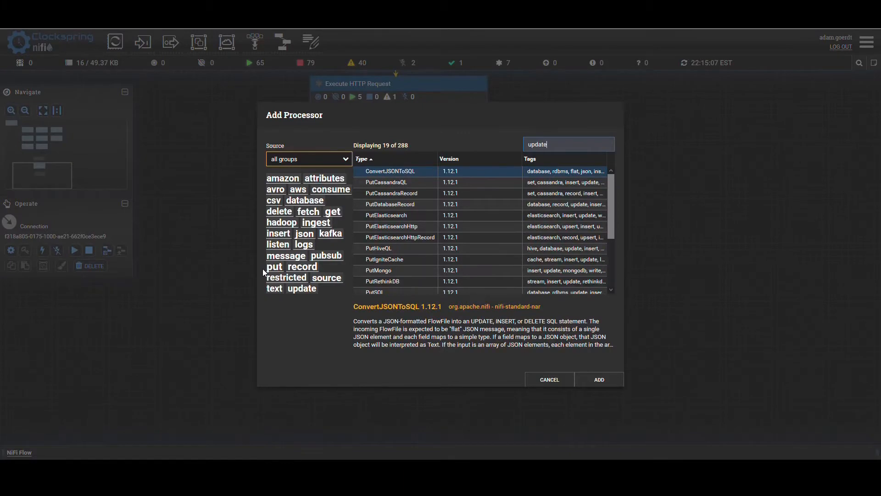
text(att)
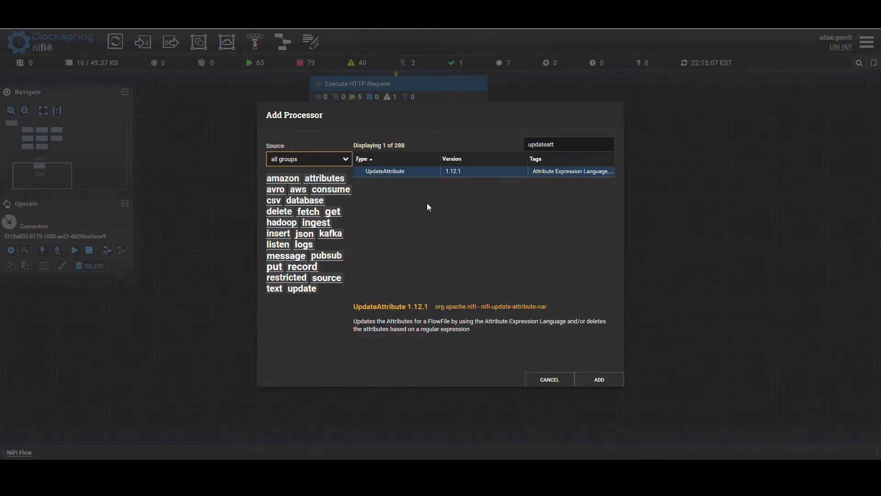
click(599, 379)
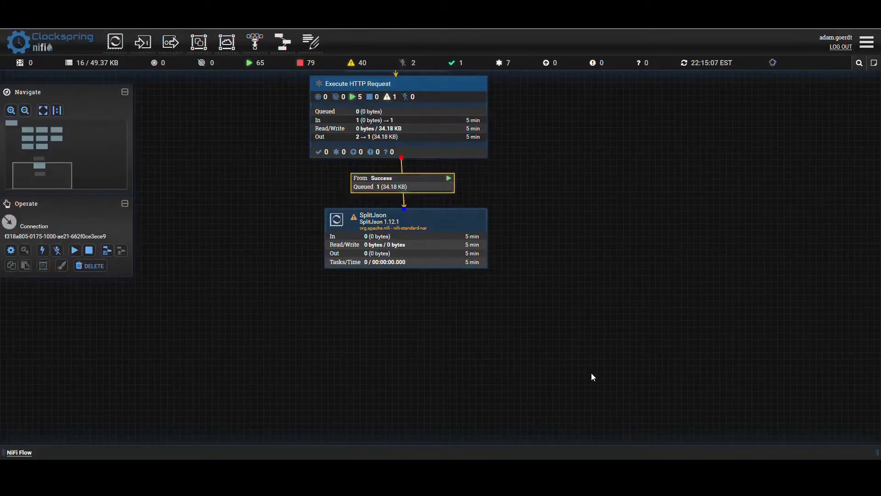
- Reroute the group's Success connection from SplitJson to UpdateAttribute, and arrange UpdateAttribute between Execute HTTP Request and SplitJson
click(408, 186)
drag(405, 207, 333, 322)
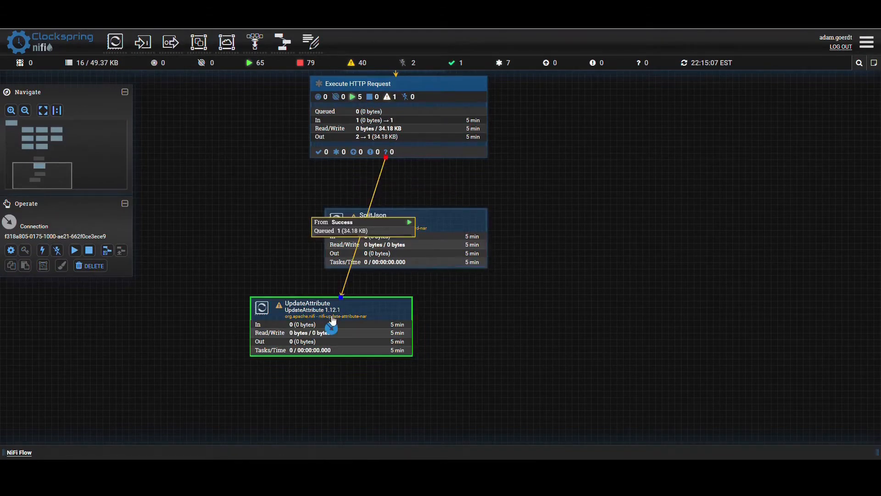
drag(480, 257, 737, 312)
drag(395, 303, 404, 284)
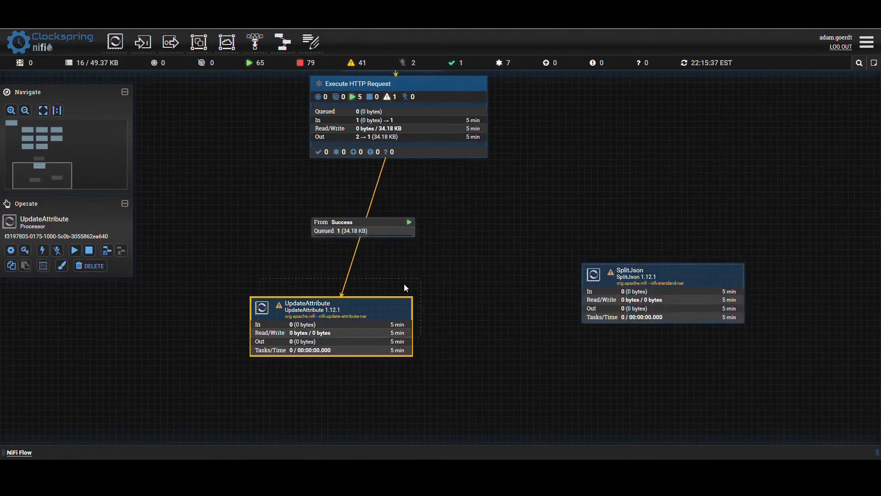
drag(460, 201, 467, 201)
drag(618, 288, 361, 312)
- Connect UpdateAttribute's success relationship to the SplitJson processor
mouse_move(356, 207)
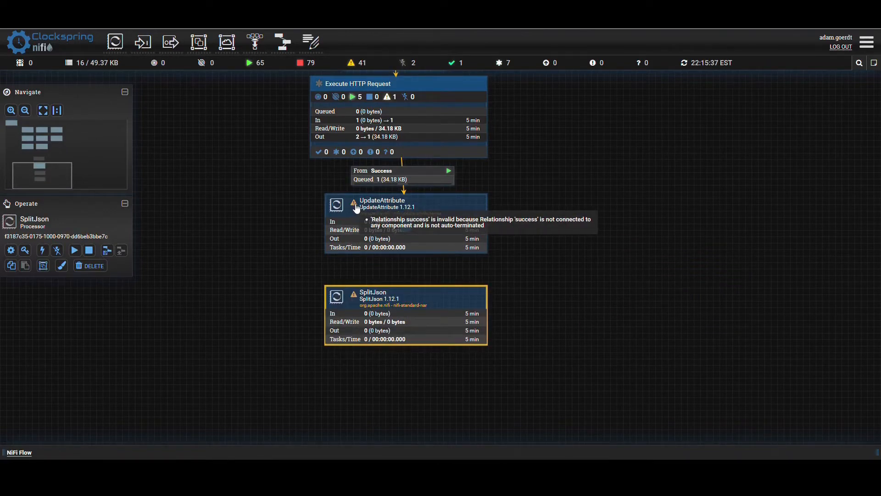
mouse_move(404, 224)
drag(404, 225, 411, 307)
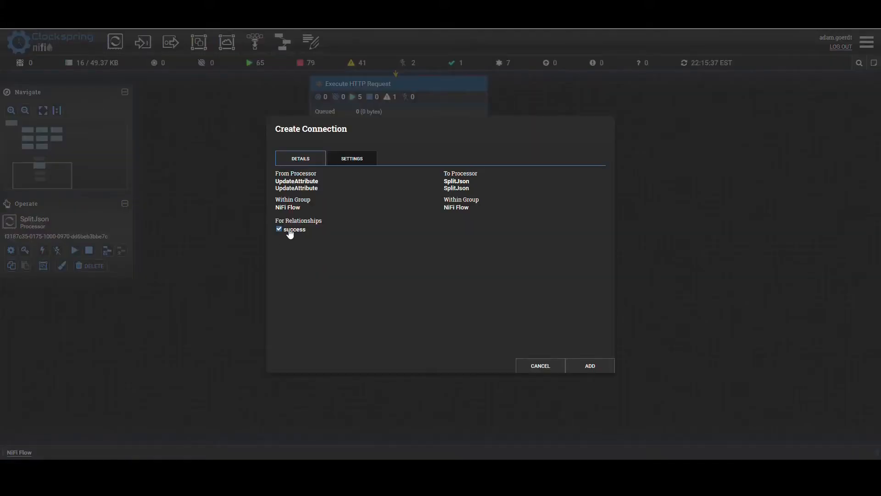
click(577, 366)
- Add a mime.type property with the value application/json to the UpdateAttribute processor and apply the configuration
double_click(351, 236)
click(376, 227)
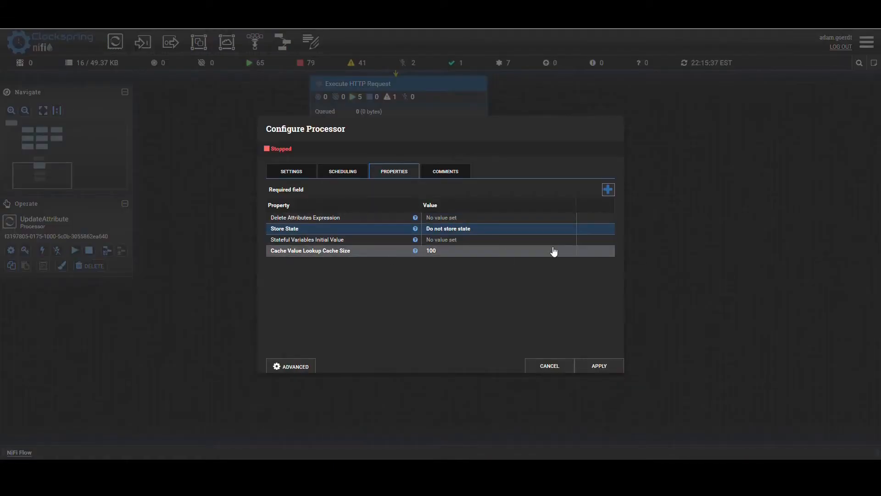
click(608, 192)
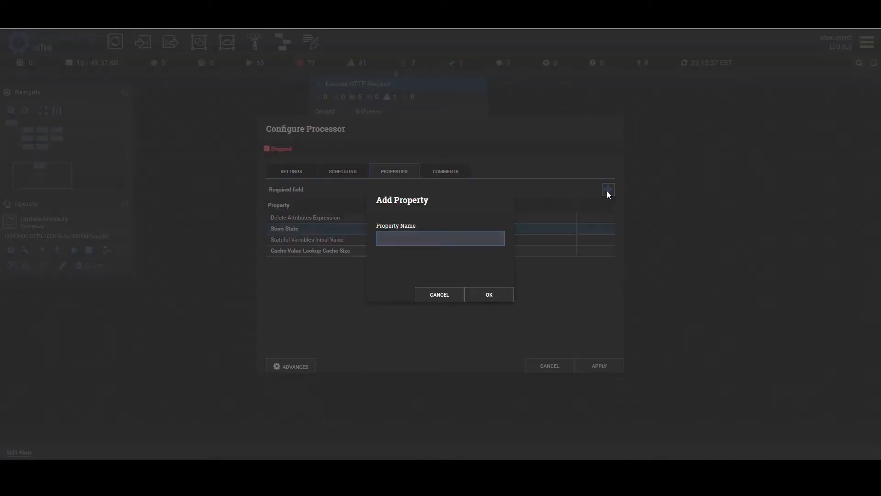
text(mime.type)
key(Return)
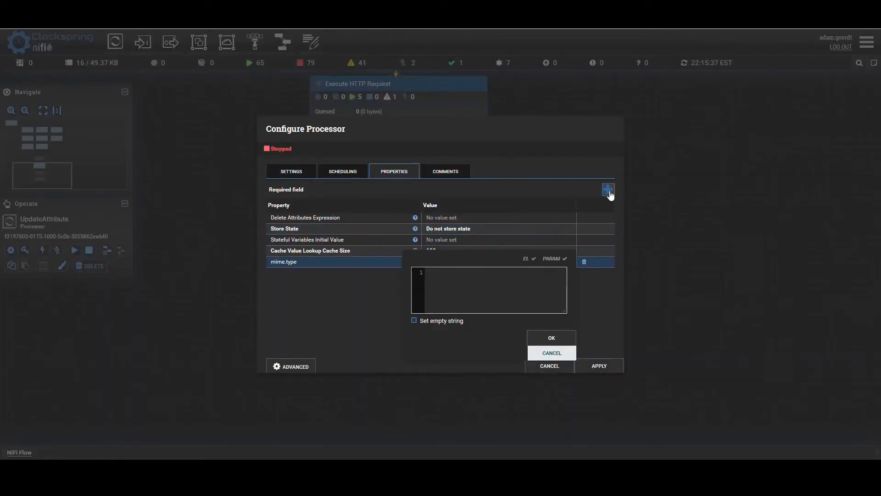
text(application/json)
click(545, 339)
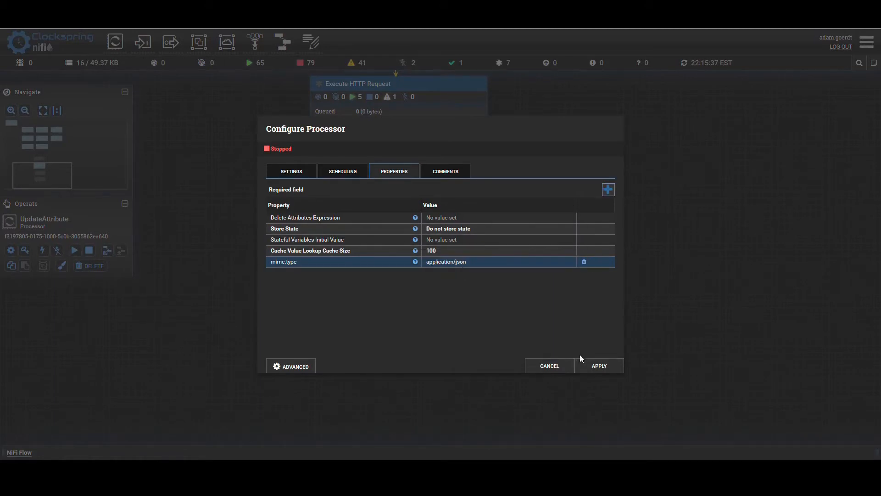
click(595, 366)
- Start the UpdateAttribute processor and refresh the canvas statistics
right_click(352, 211)
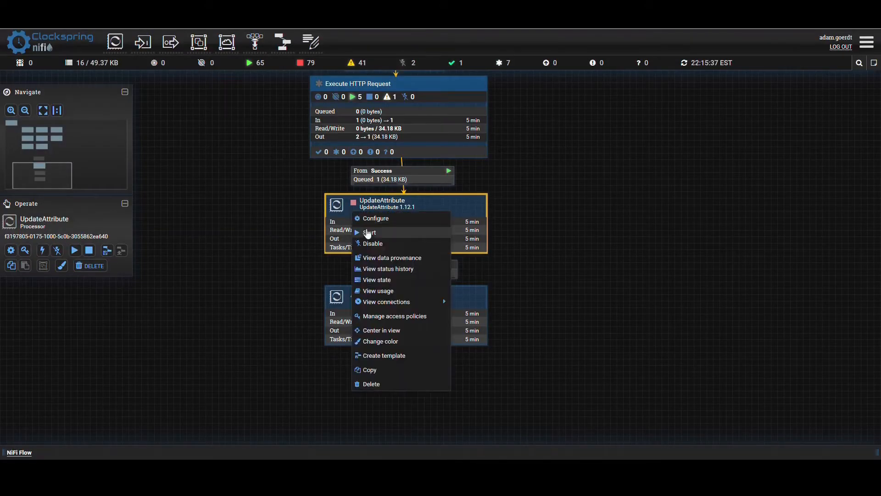
click(367, 232)
right_click(262, 216)
click(269, 222)
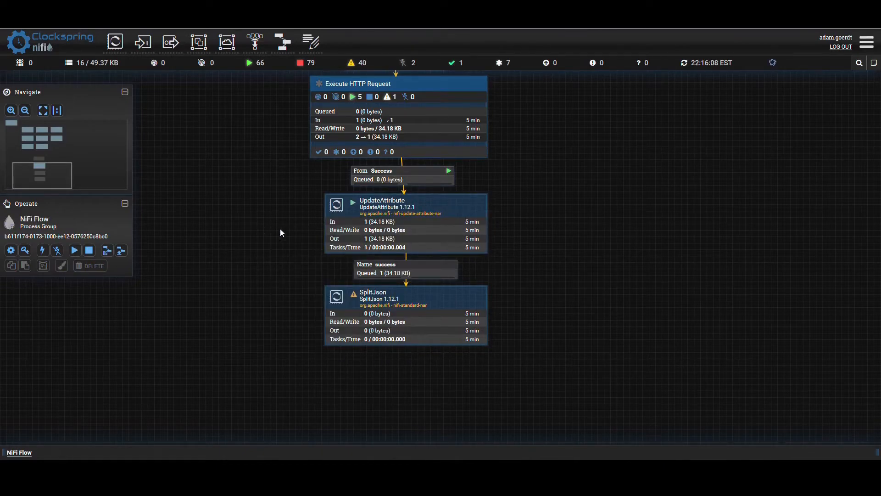
- List the success queue between UpdateAttribute and SplitJson, and view the queued flowfile's content as formatted
click(369, 271)
right_click(369, 271)
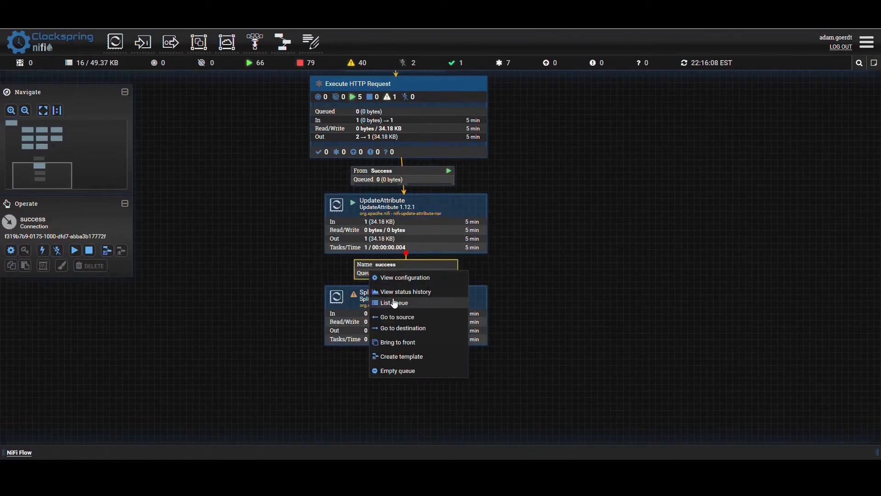
click(393, 303)
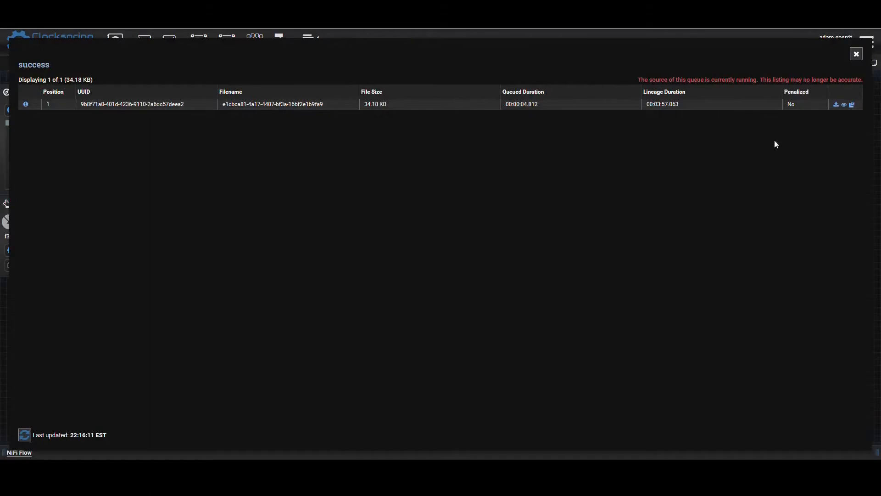
click(844, 105)
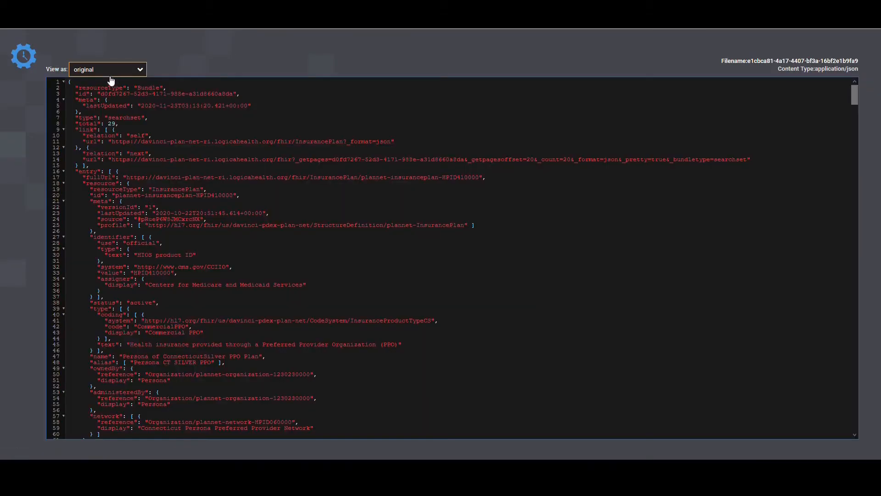
click(108, 71)
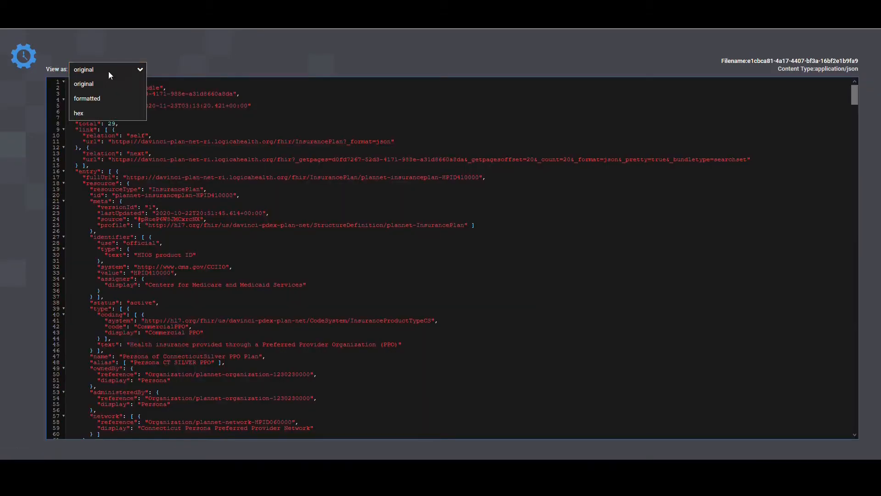
click(87, 98)
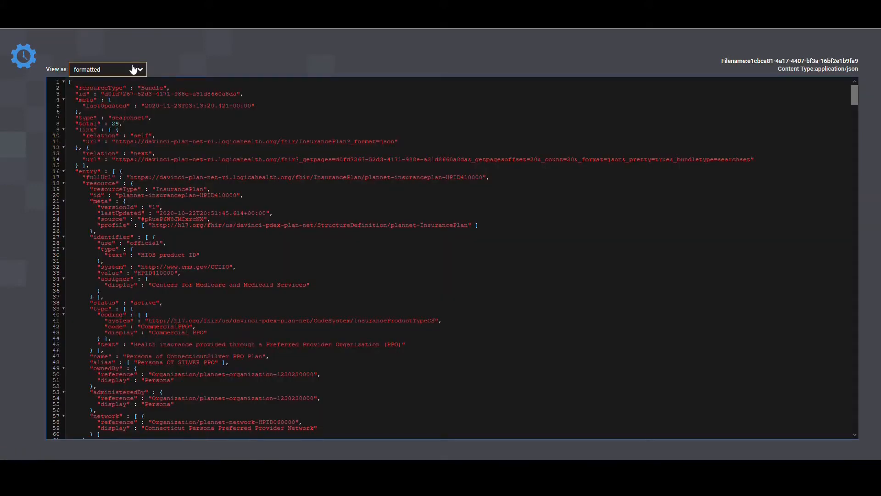
- Examine the entry array in the formatted JSON, folding and unfolding its first element
click(152, 167)
key(ctrl+a)
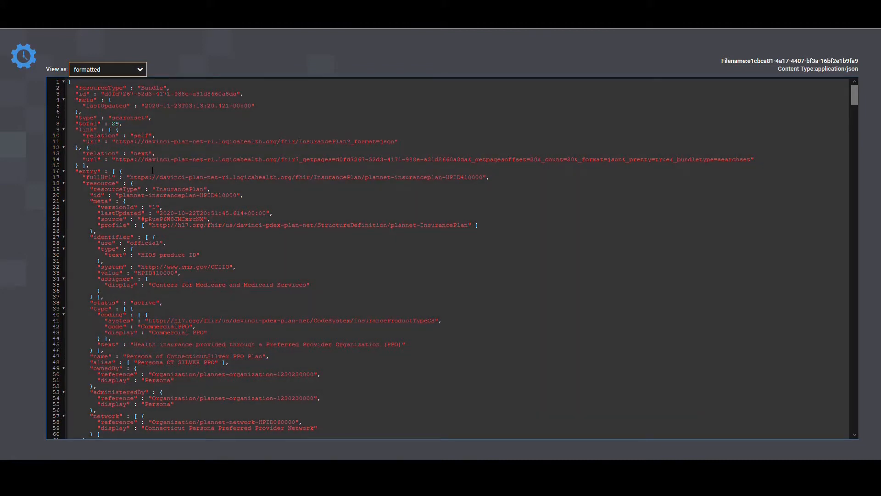
click(152, 168)
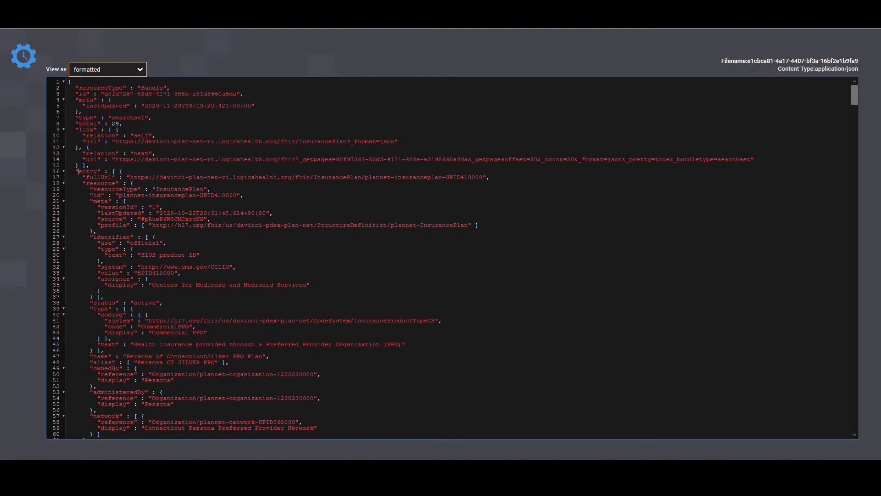
click(64, 172)
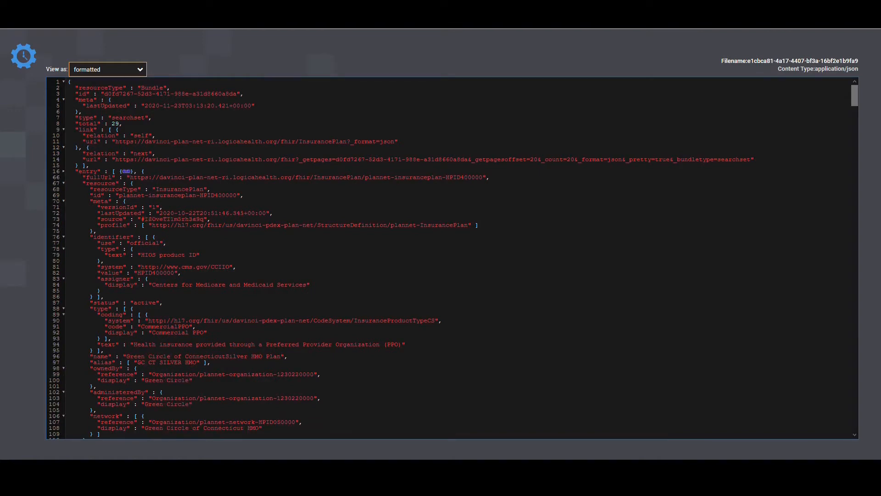
click(63, 171)
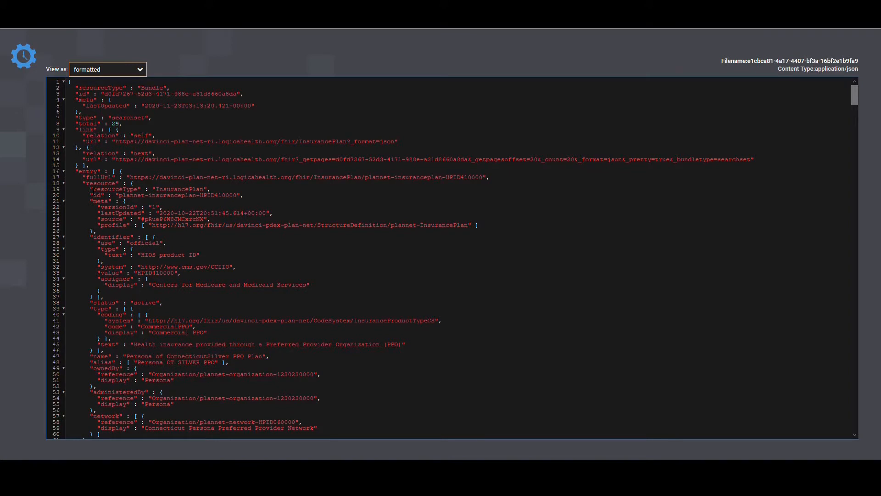
- Copy the complete formatted JSON, switch to the JSONPath Online Evaluator and replace its sample input with it
key(ctrl+a)
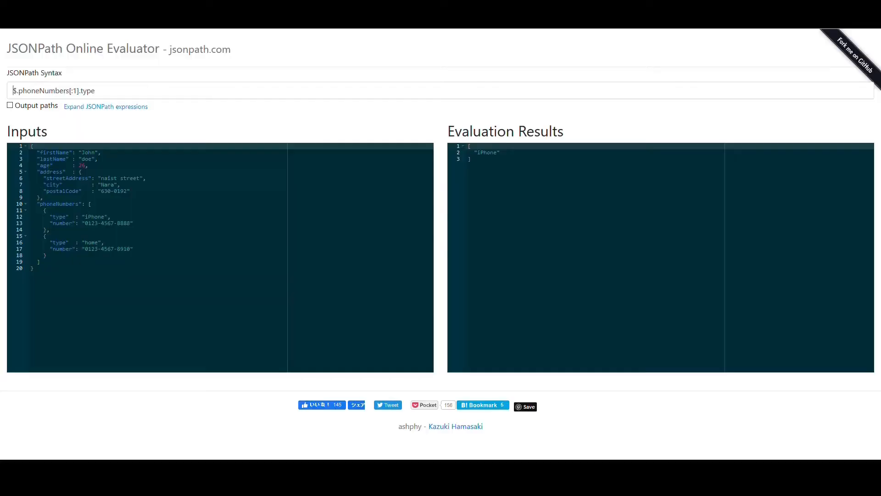
click(13, 90)
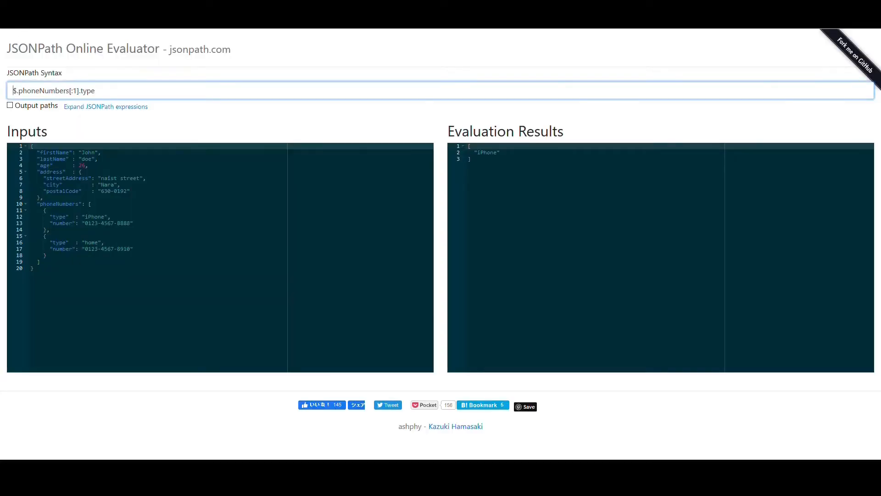
click(184, 193)
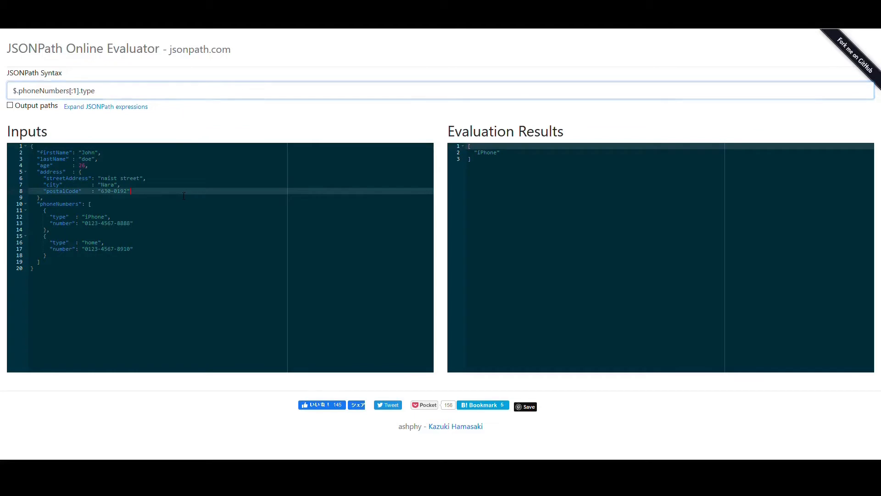
key(ctrl+a)
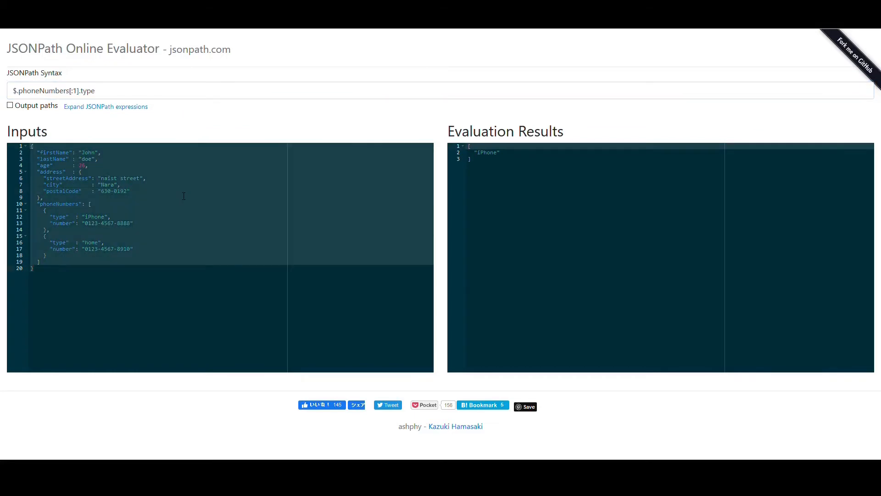
key(ctrl+v)
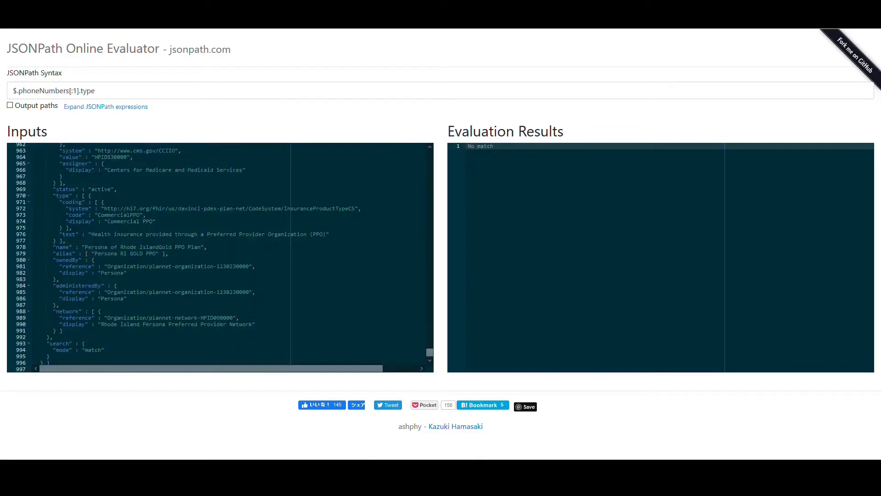
- Locate the entry key near the start of the pasted JSON and set the JSONPath expression to $.entry
drag(430, 352, 440, 138)
click(288, 172)
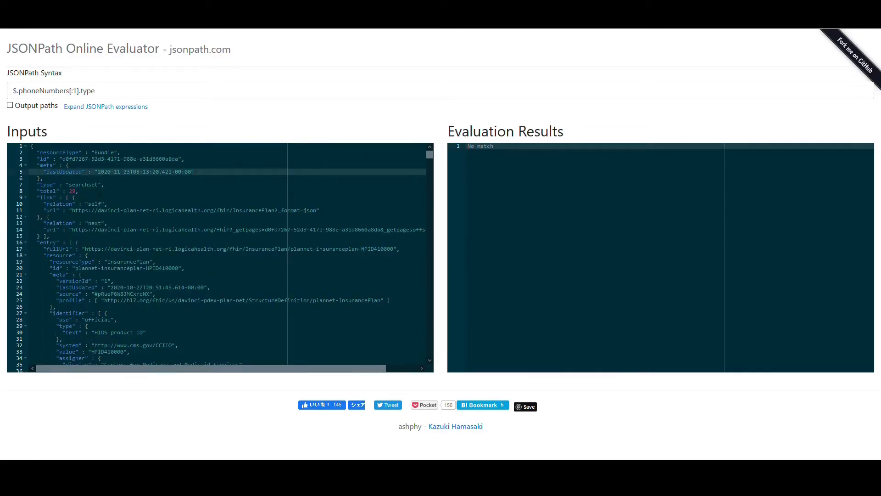
click(49, 152)
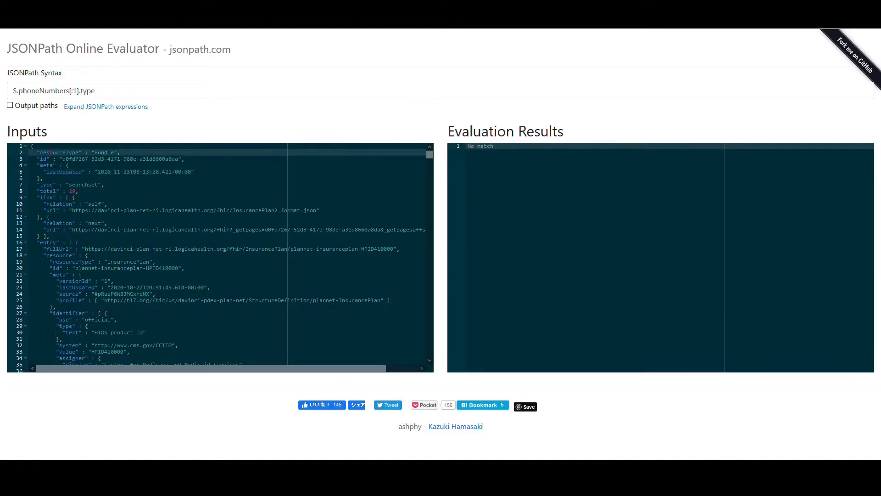
drag(40, 242, 54, 242)
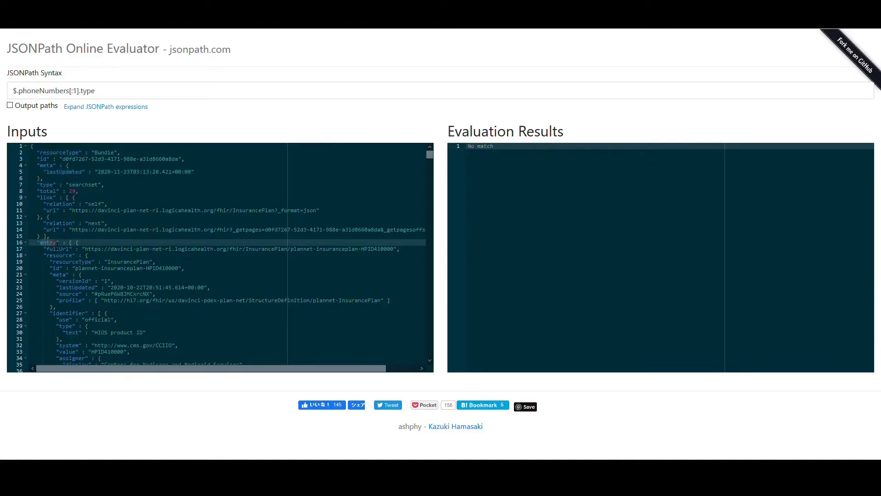
click(24, 94)
drag(19, 91, 140, 99)
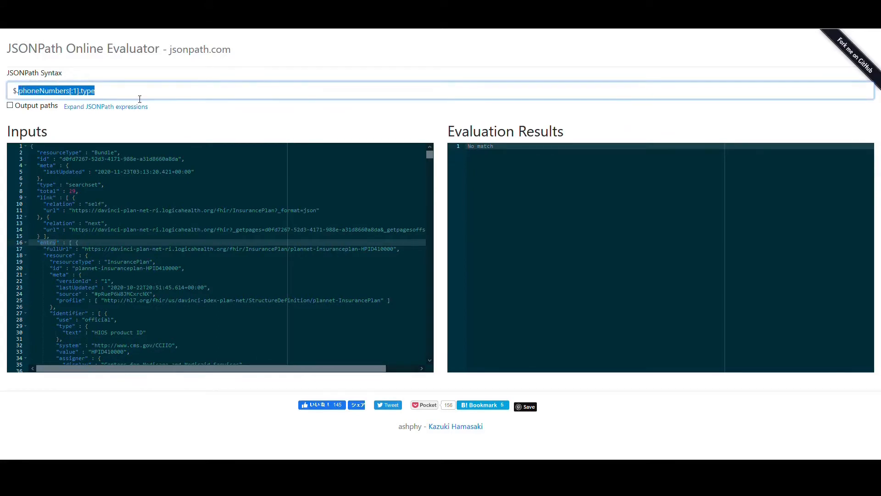
text(entry)
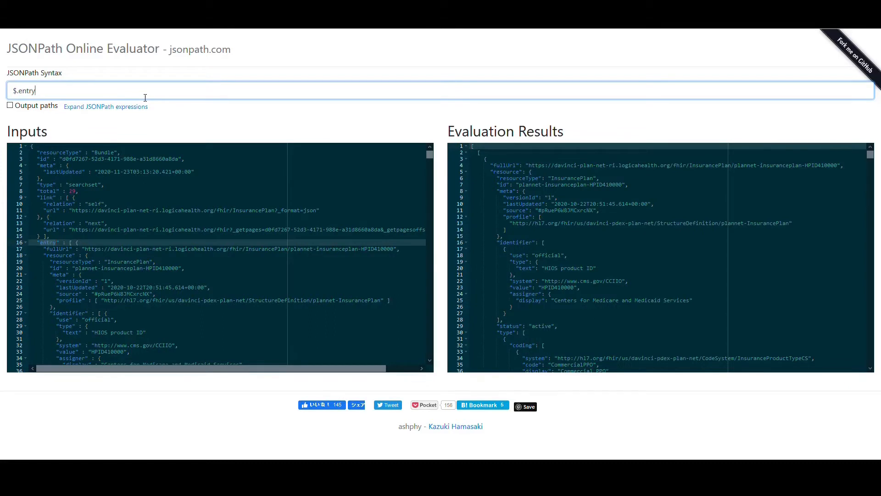
- Compare the input's header block with the evaluation results and extend the JSONPath expression to $.entry.*
drag(30, 153, 49, 236)
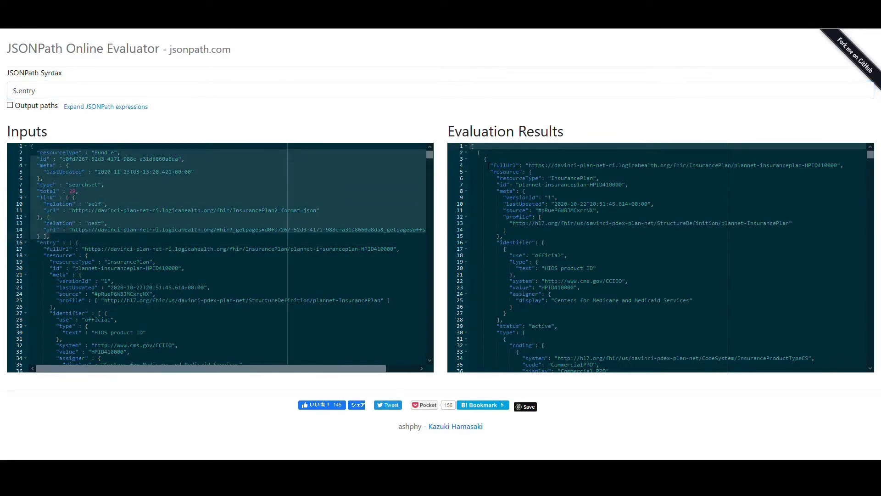
click(478, 153)
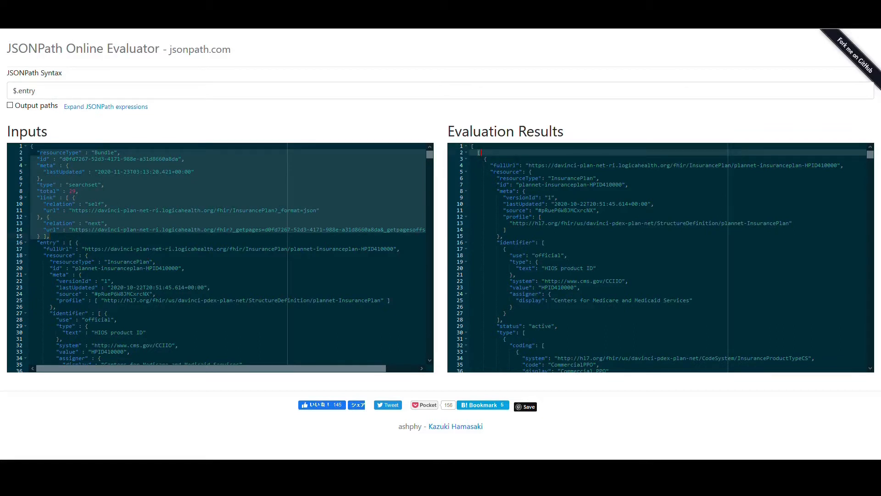
click(103, 89)
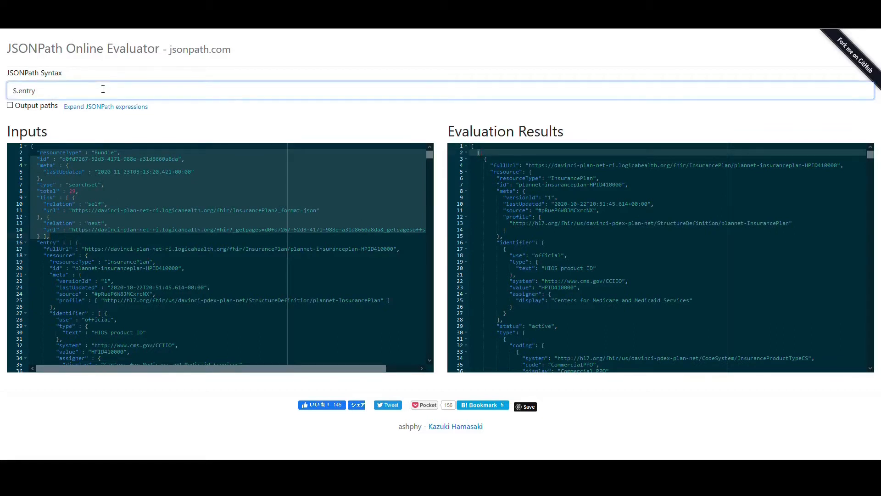
text(.*)
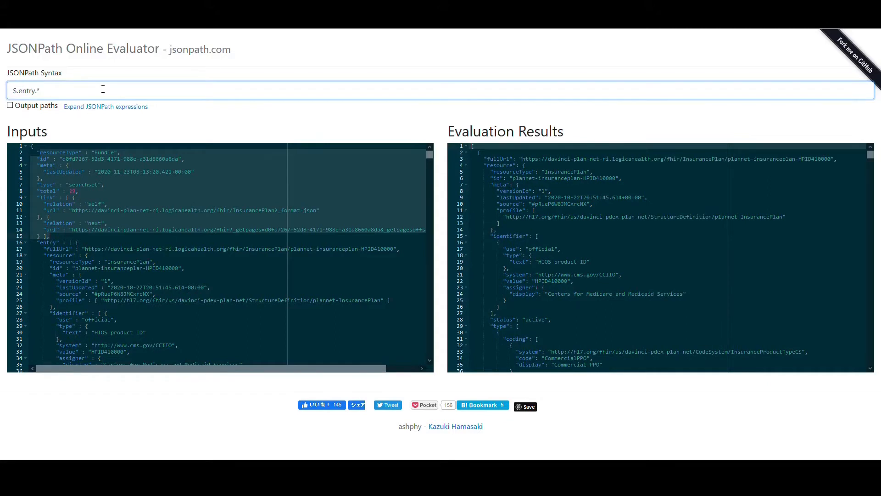
- Collapse the first four objects in the evaluation results to check how the entries are separated
click(467, 152)
click(466, 159)
click(469, 166)
click(469, 172)
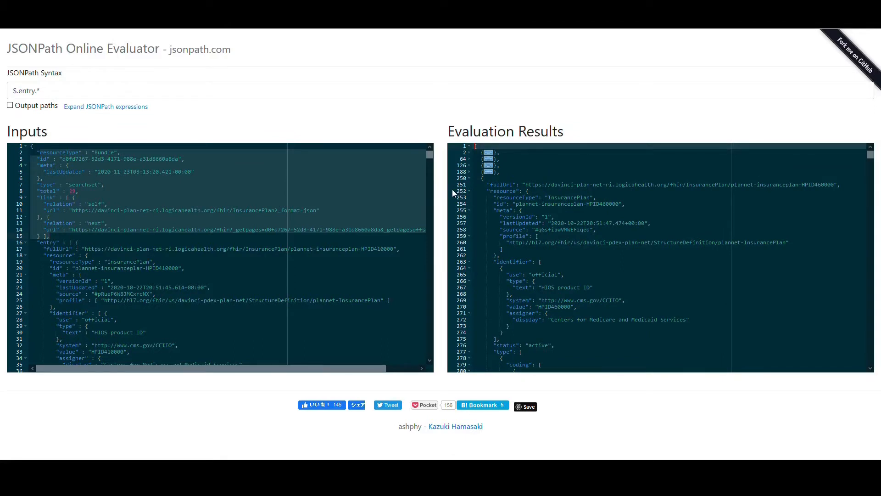
- Copy the $.entry.* expression from the evaluator, switch back to NiFi and close the success queue listing
click(139, 98)
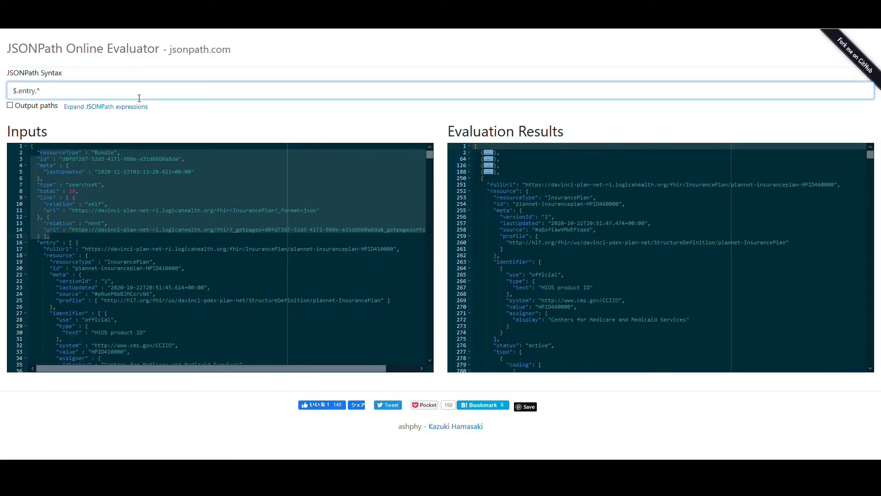
key(ctrl+a)
key(ctrl+c)
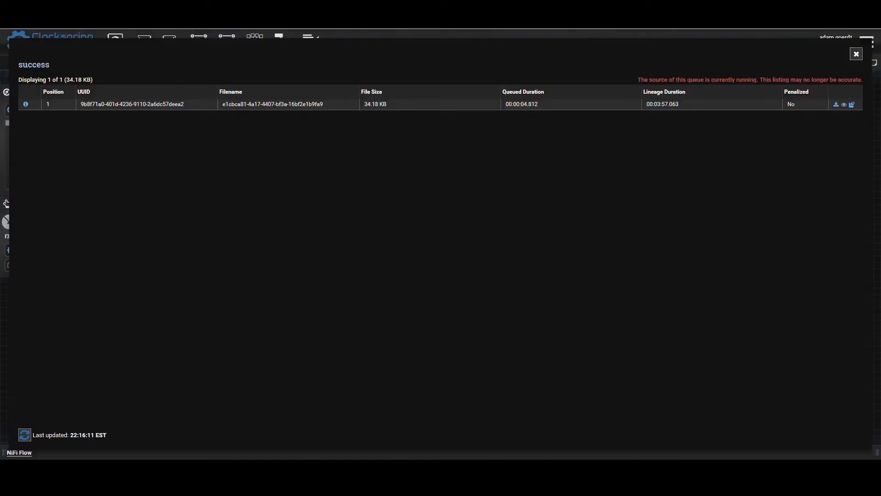
click(861, 59)
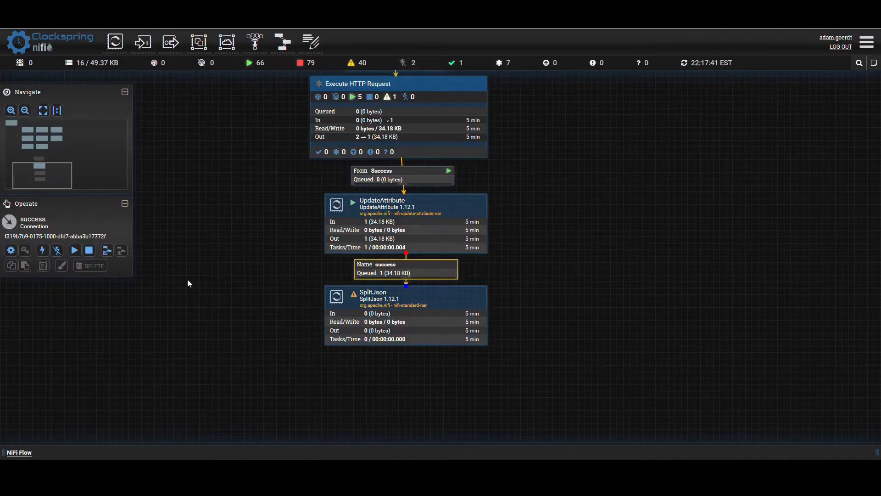
- Set the SplitJson processor's JSONPath expression to the copied $.entry.* and apply the configuration
drag(188, 279, 169, 227)
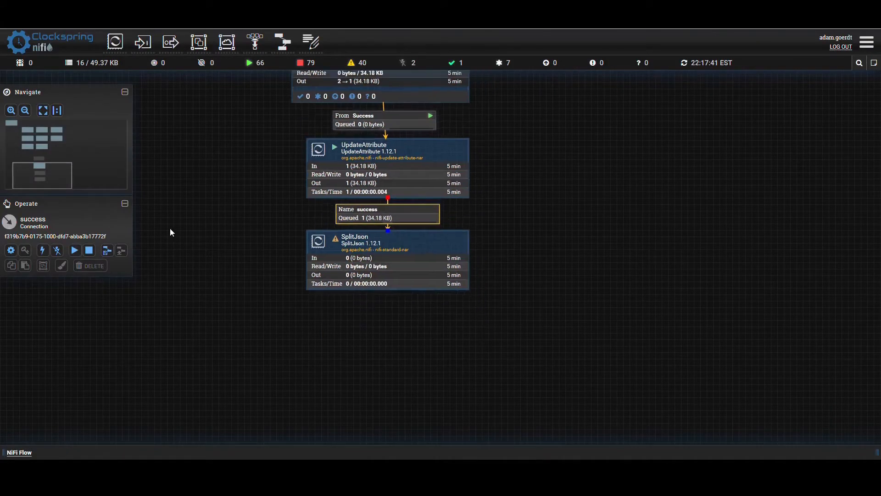
double_click(350, 248)
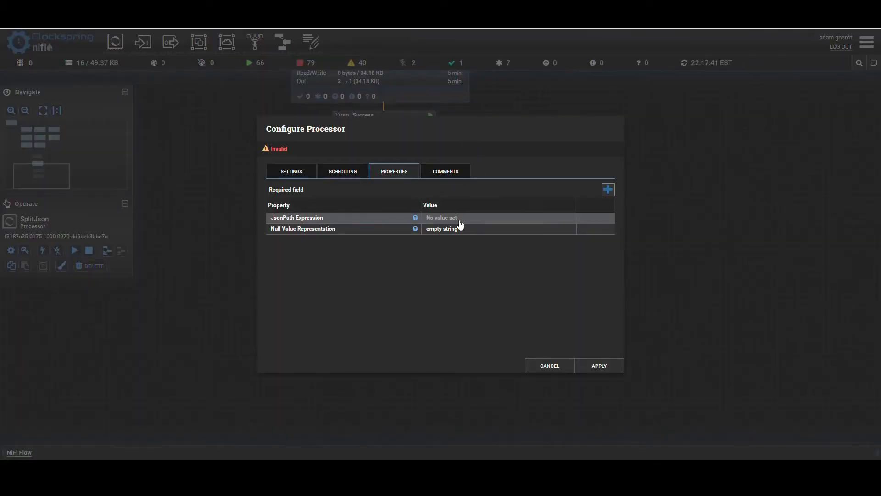
click(460, 219)
key(ctrl+v)
click(561, 294)
click(593, 359)
- Find EvaluateJsonPath among the json processors, add it to the canvas and place it directly below SplitJson
drag(605, 334, 599, 267)
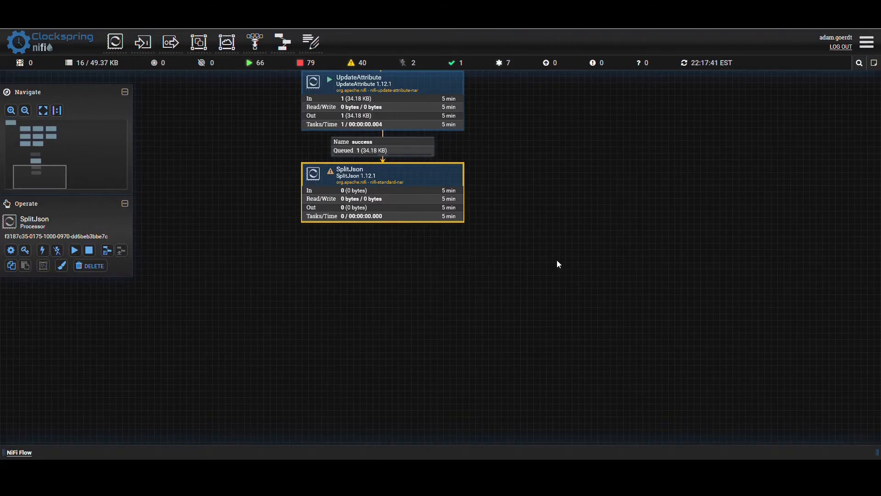
drag(115, 42, 373, 310)
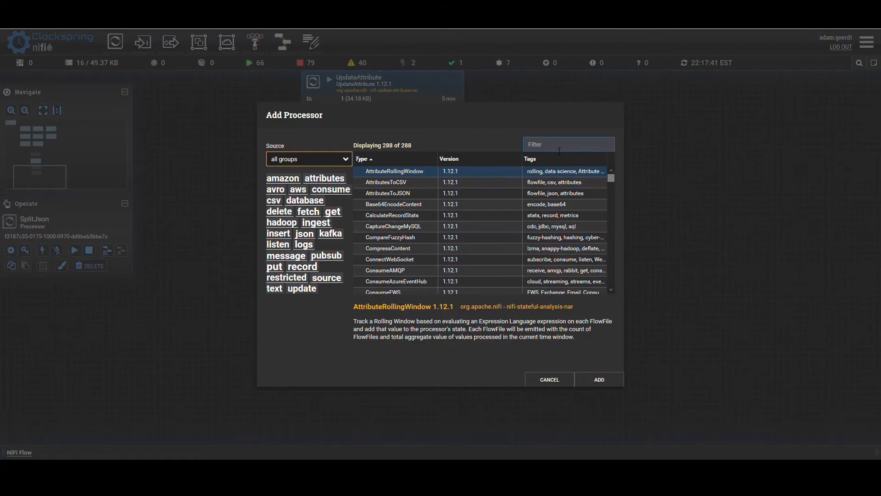
text(json)
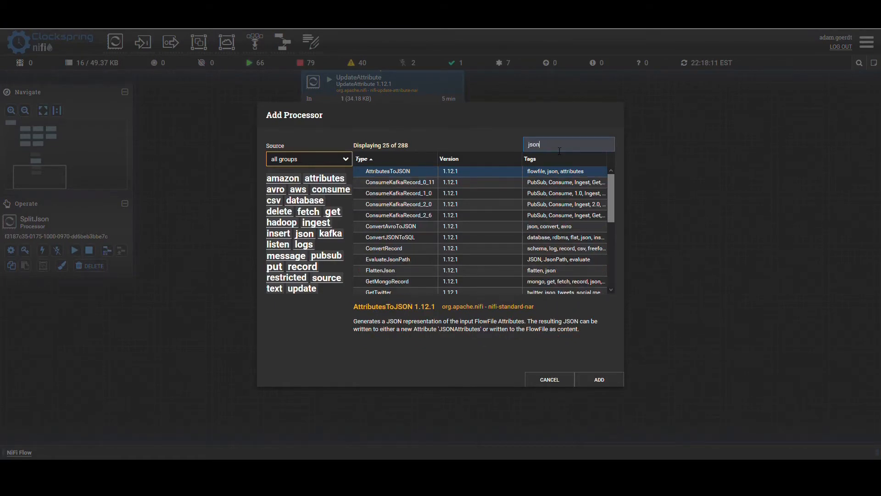
click(391, 260)
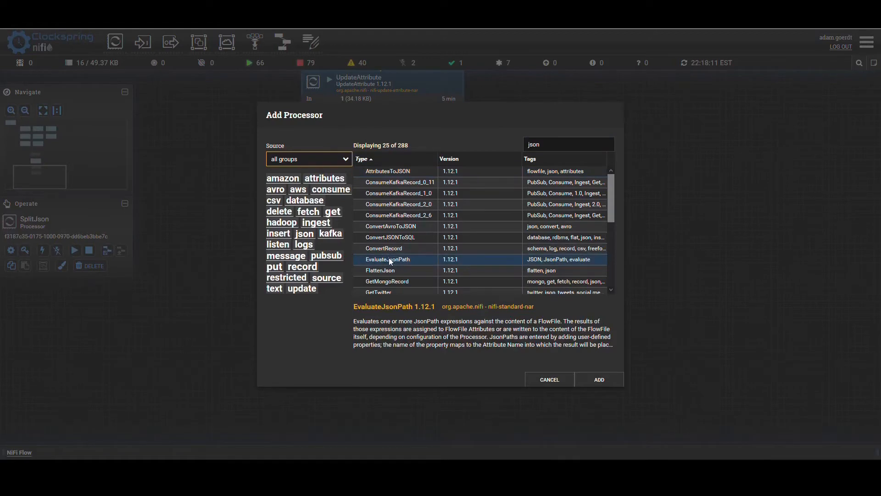
click(600, 381)
drag(439, 323, 356, 279)
- Connect SplitJson to EvaluateJsonPath for the split relationship
drag(384, 194, 383, 284)
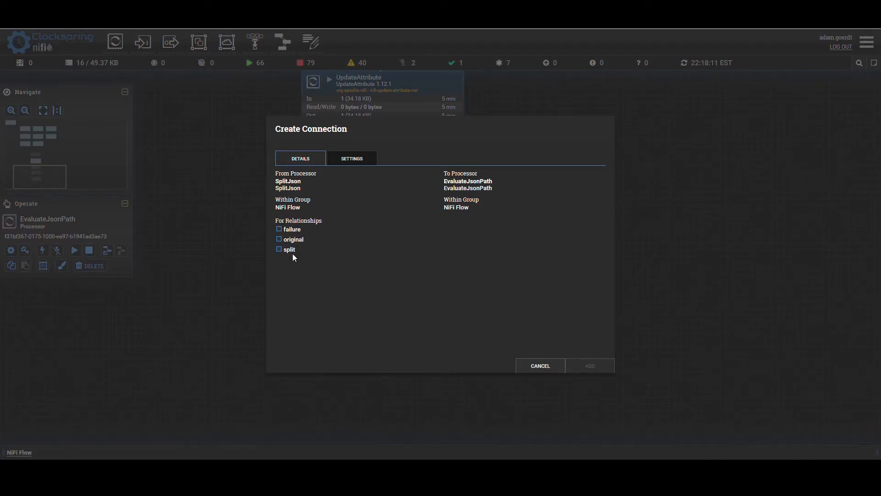
click(280, 249)
click(580, 366)
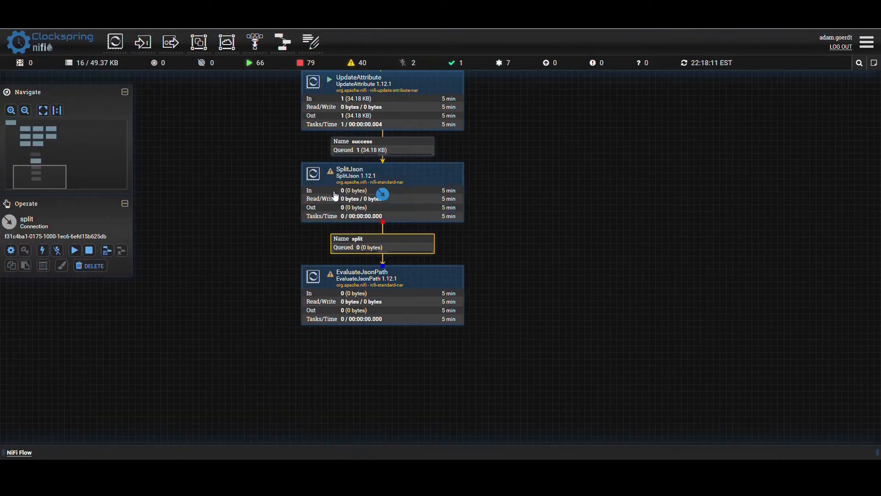
- Add a LogMessage processor to the canvas and align it beside SplitJson
drag(588, 198, 559, 206)
mouse_move(325, 205)
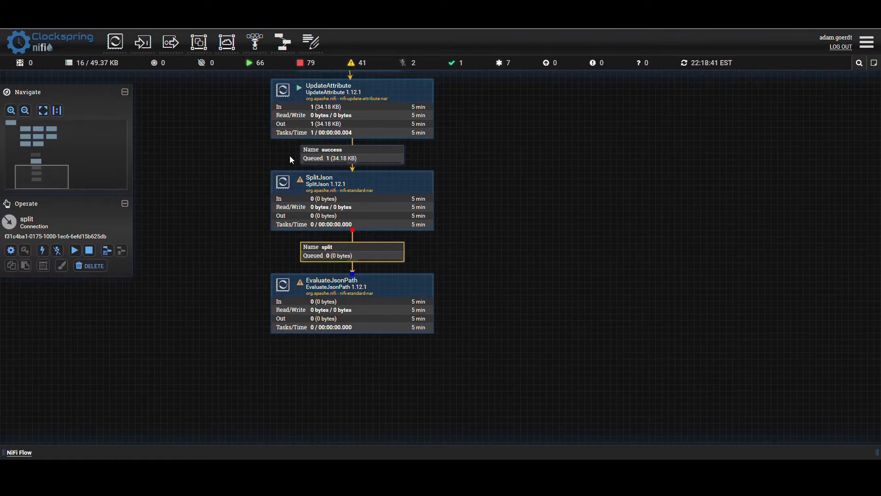
click(469, 214)
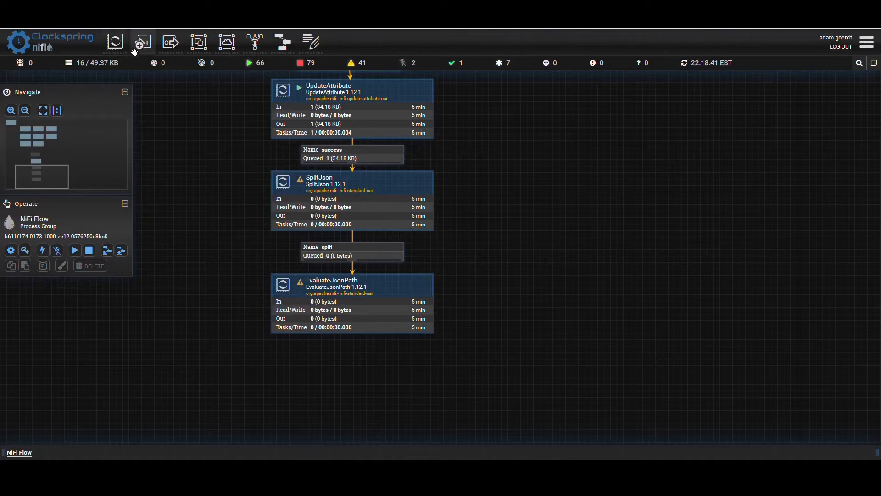
drag(115, 42, 608, 211)
text(logm)
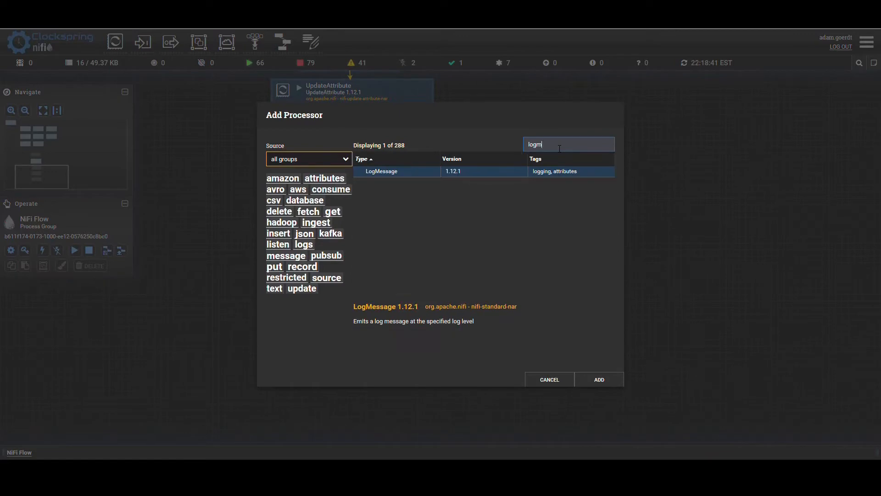
click(475, 171)
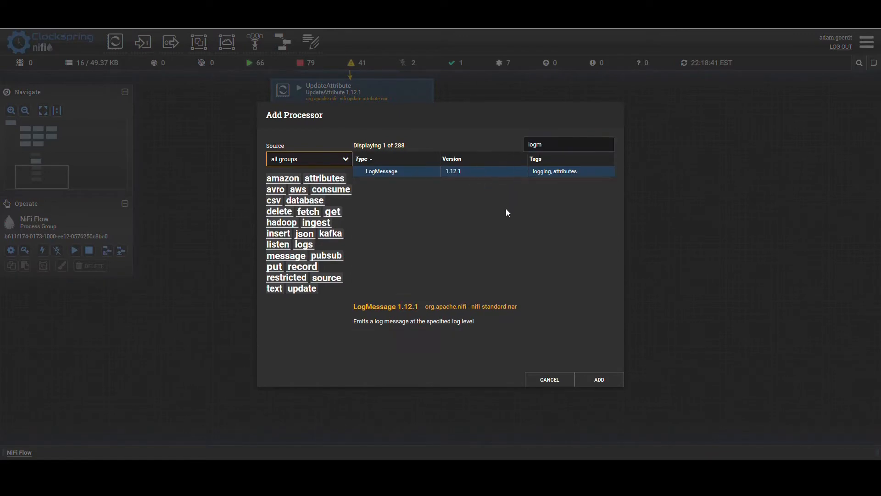
click(596, 378)
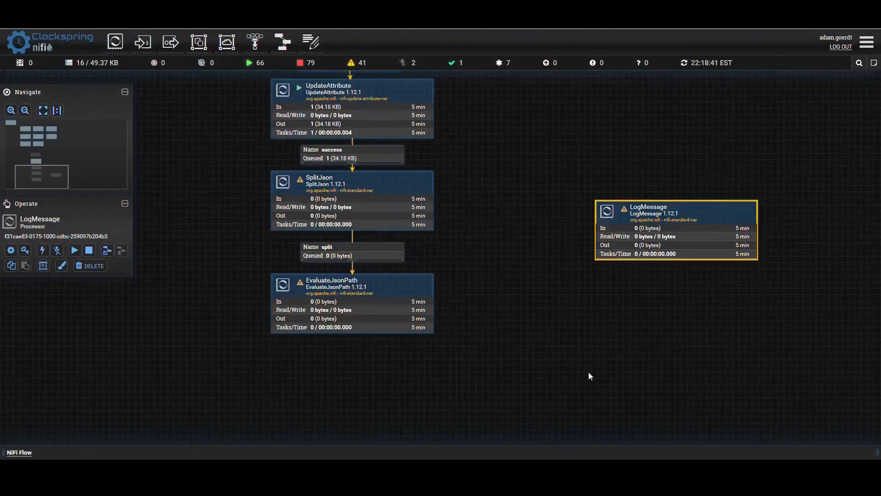
drag(583, 218, 580, 216)
- Connect SplitJson to LogMessage for the failure relationship and move LogMessage slightly farther from SplitJson
drag(352, 200, 582, 219)
click(279, 229)
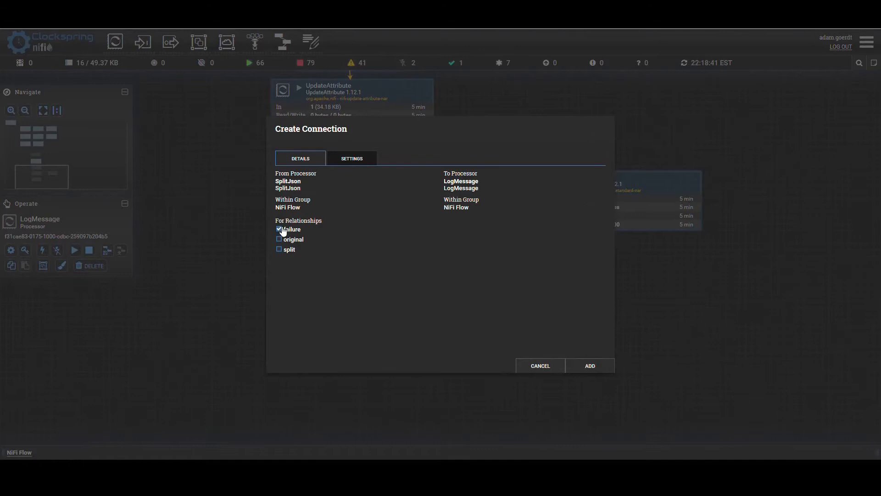
click(583, 366)
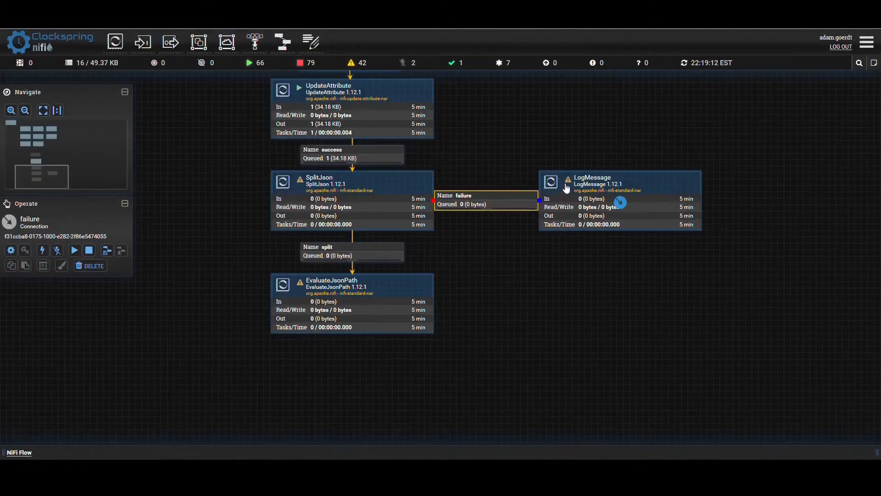
drag(574, 204, 603, 214)
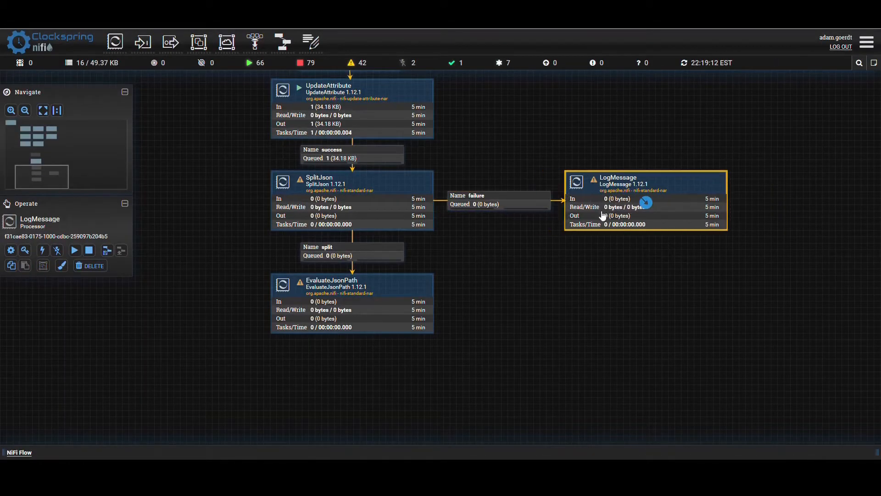
- Check why LogMessage is invalid and set its success relationship to terminate automatically
mouse_move(596, 205)
mouse_move(595, 182)
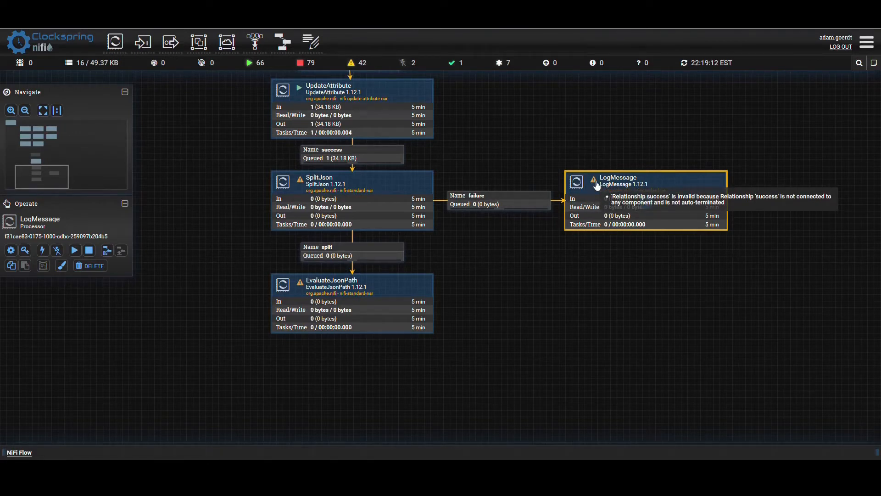
double_click(599, 198)
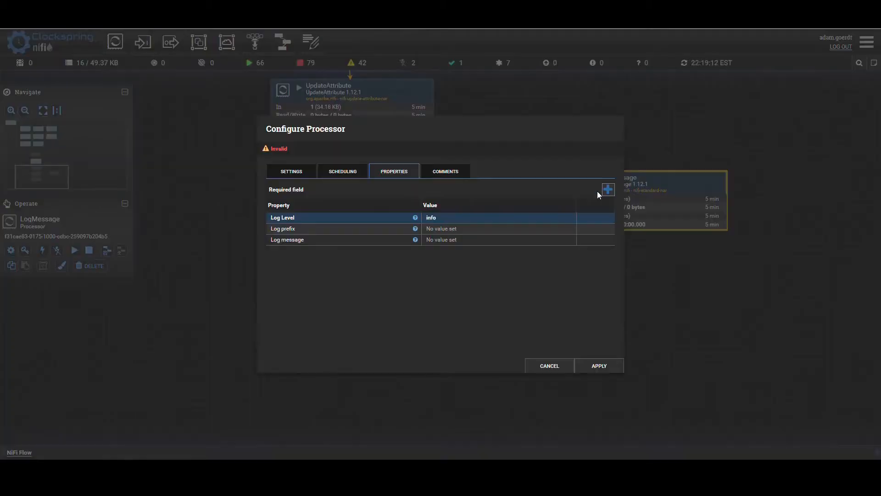
click(291, 171)
click(448, 195)
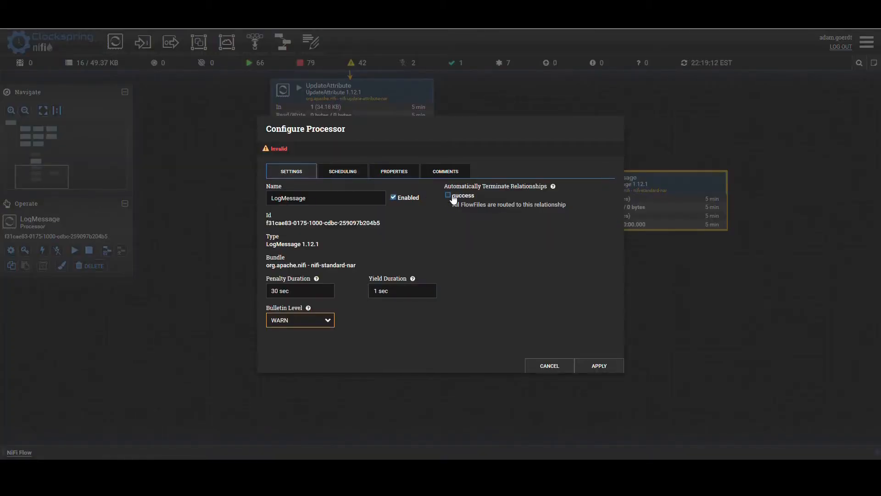
click(598, 367)
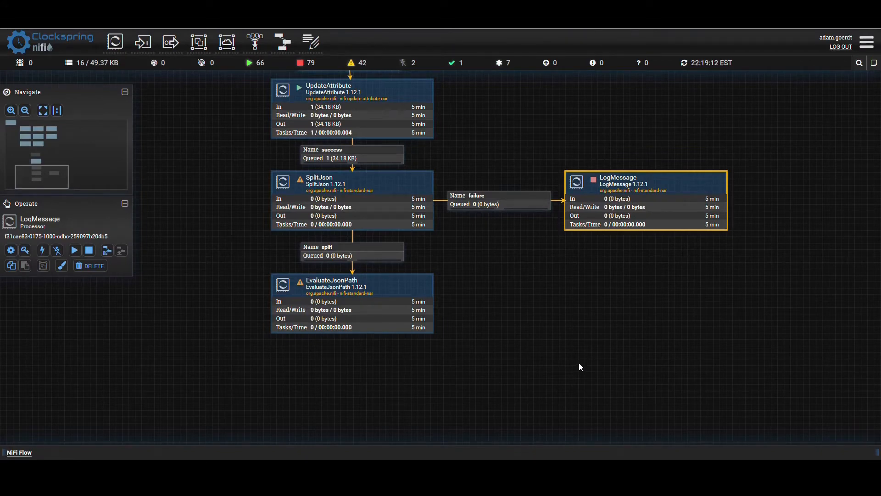
- Set the SplitJson processor's original relationship to terminate automatically and apply the configuration
click(546, 307)
drag(550, 280, 563, 281)
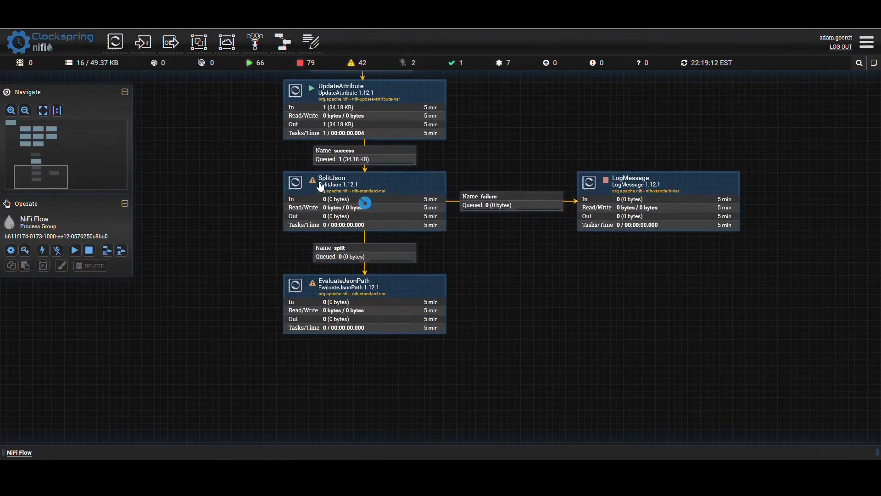
mouse_move(314, 183)
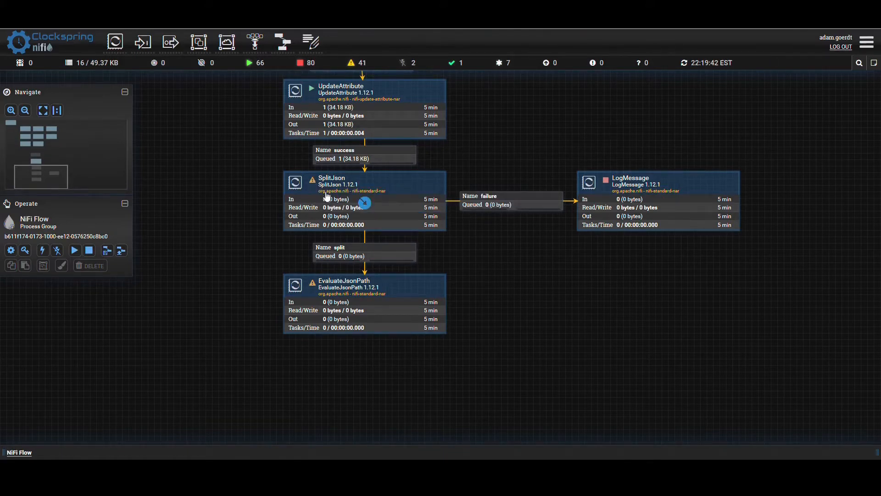
click(340, 158)
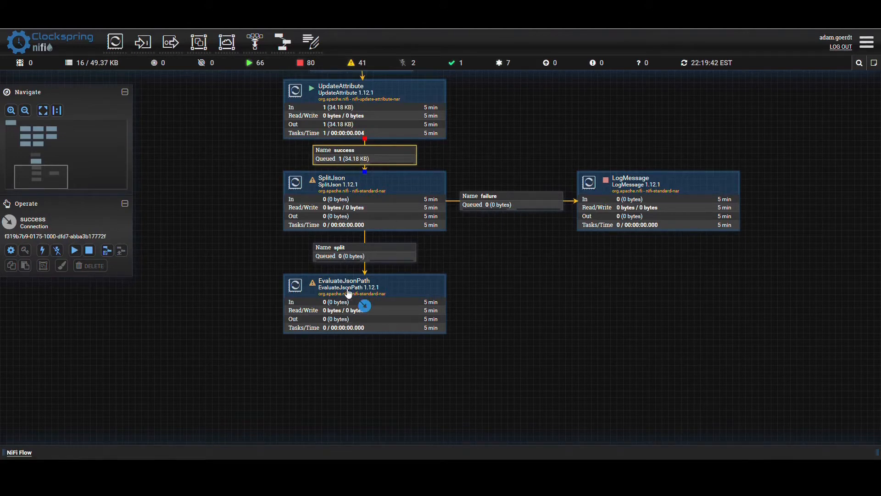
click(319, 202)
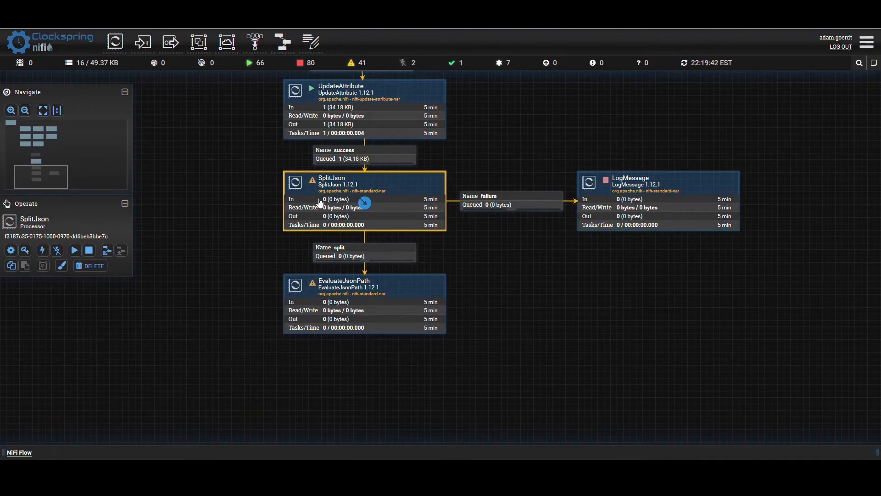
double_click(320, 202)
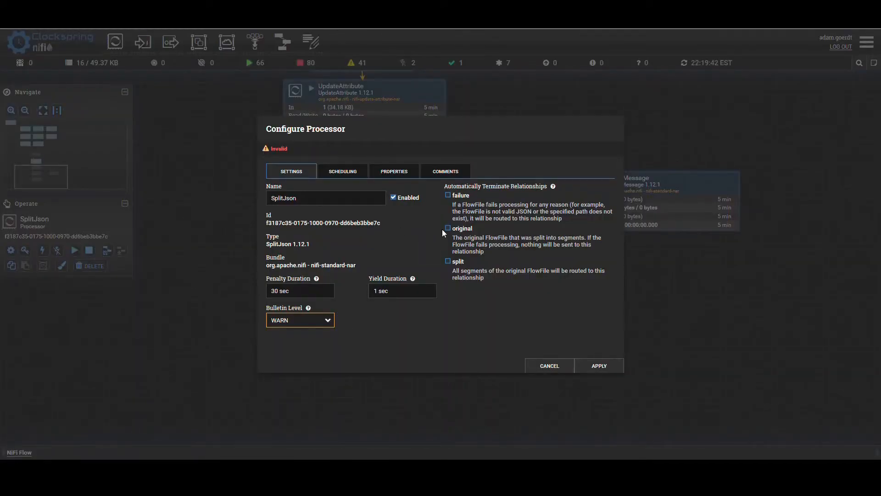
drag(448, 186, 510, 186)
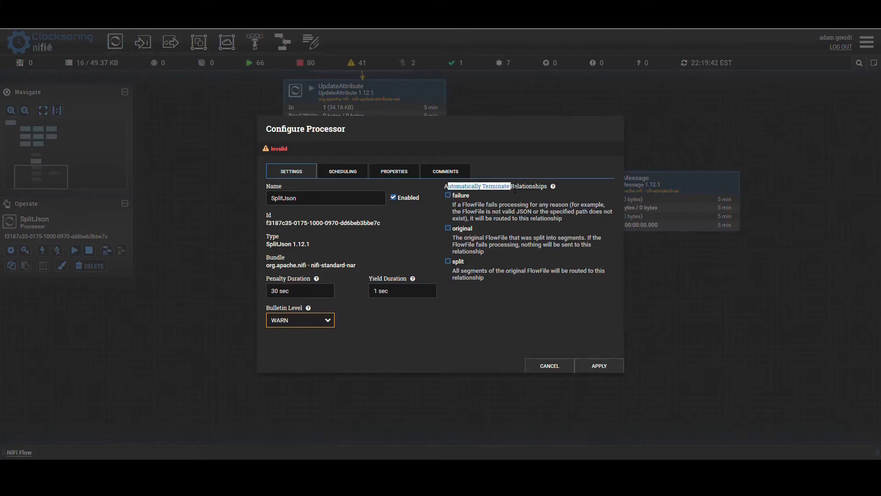
click(454, 228)
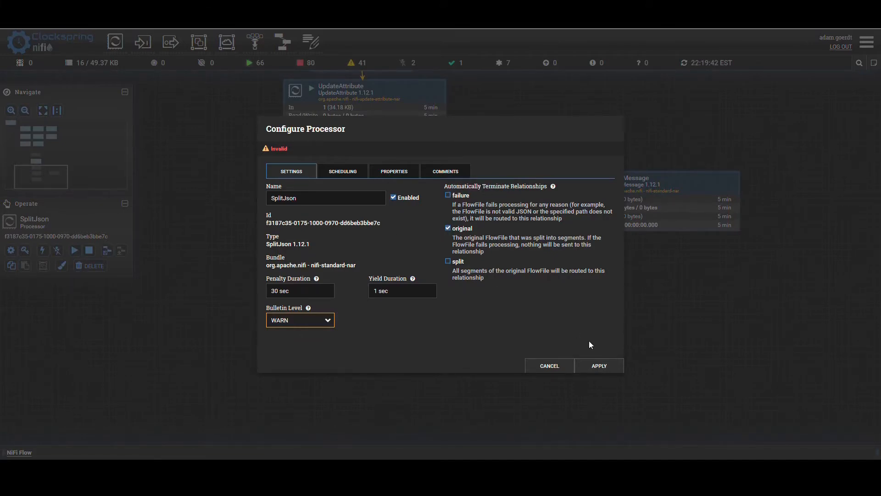
click(600, 365)
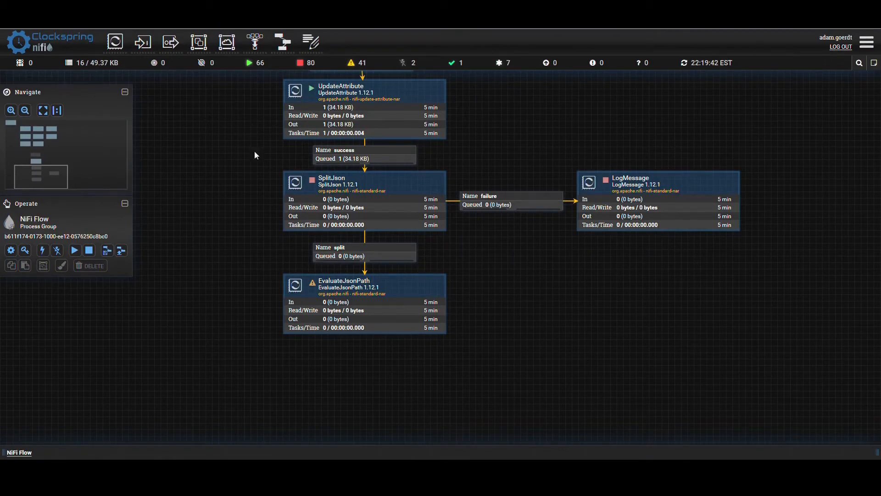
- Start the SplitJson processor and refresh the canvas to update the split queue
click(298, 201)
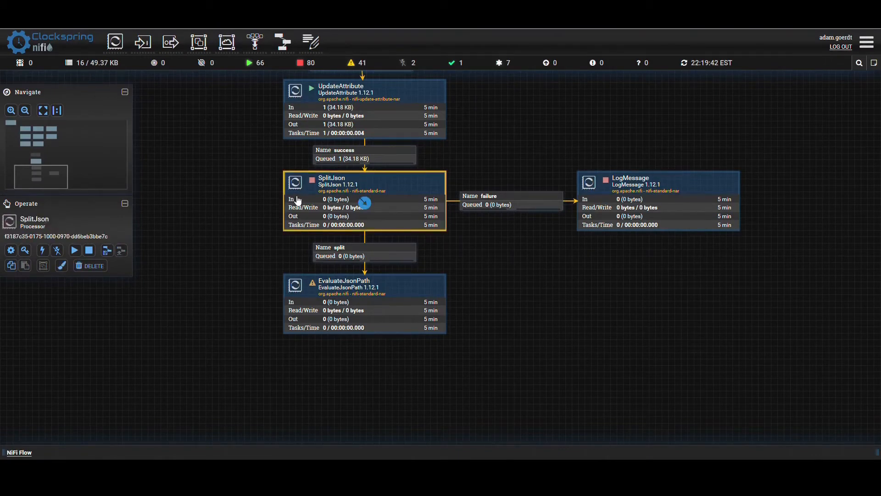
right_click(303, 198)
click(325, 223)
right_click(211, 218)
click(236, 228)
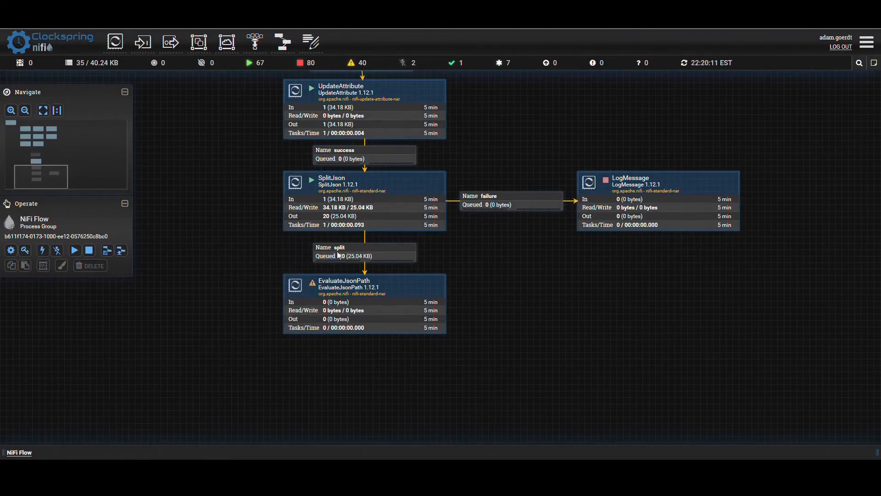
drag(252, 252, 299, 198)
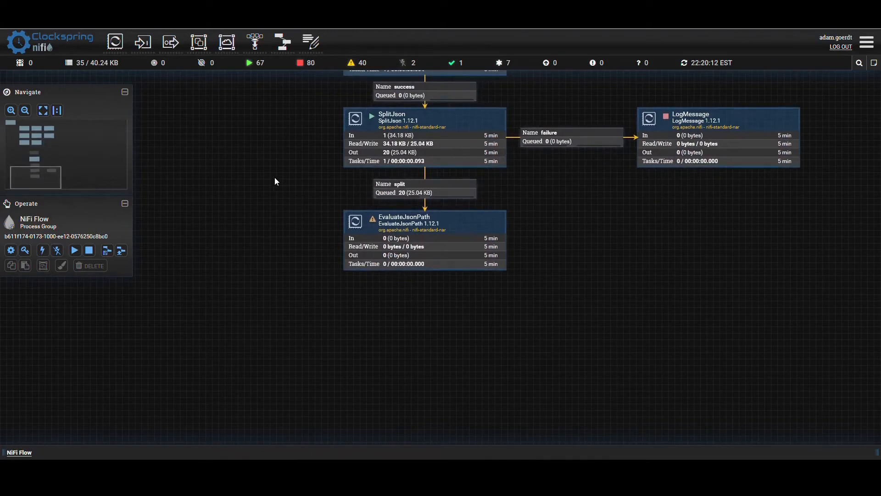
- List the flowfiles in the split queue and view the first flowfile's content in formatted mode
click(403, 184)
right_click(401, 184)
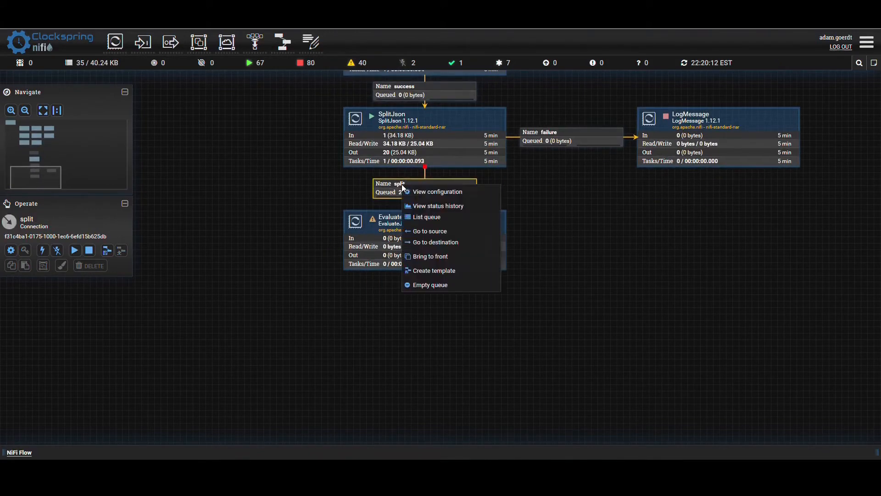
click(428, 218)
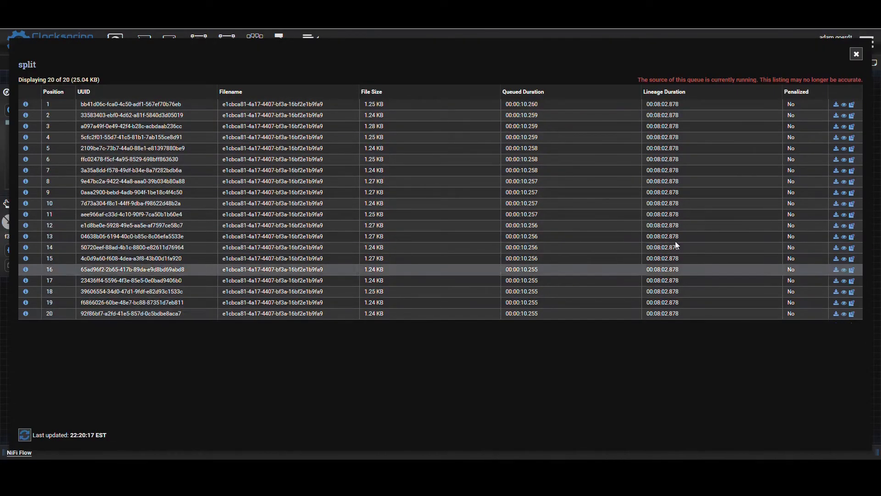
click(846, 105)
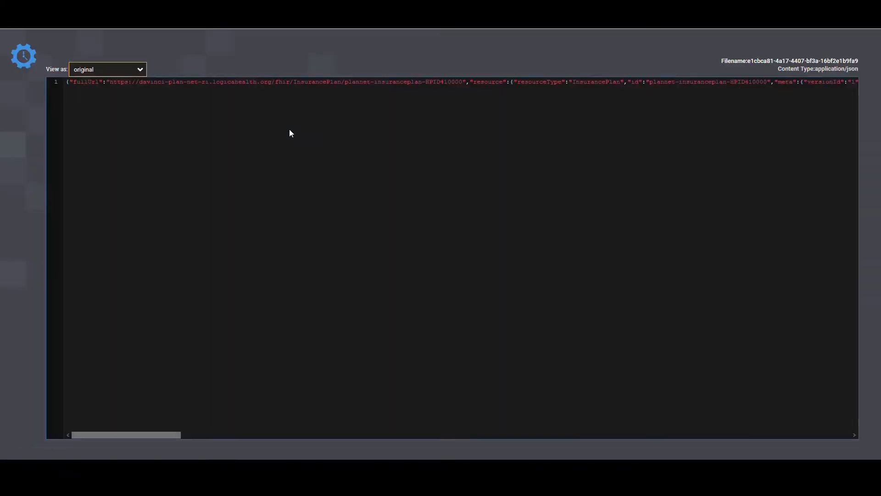
click(79, 77)
click(235, 51)
drag(66, 83, 297, 83)
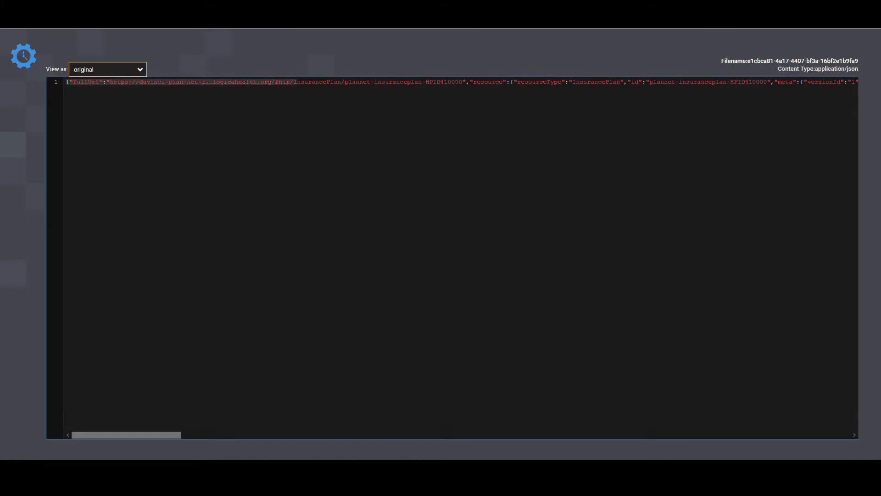
click(92, 73)
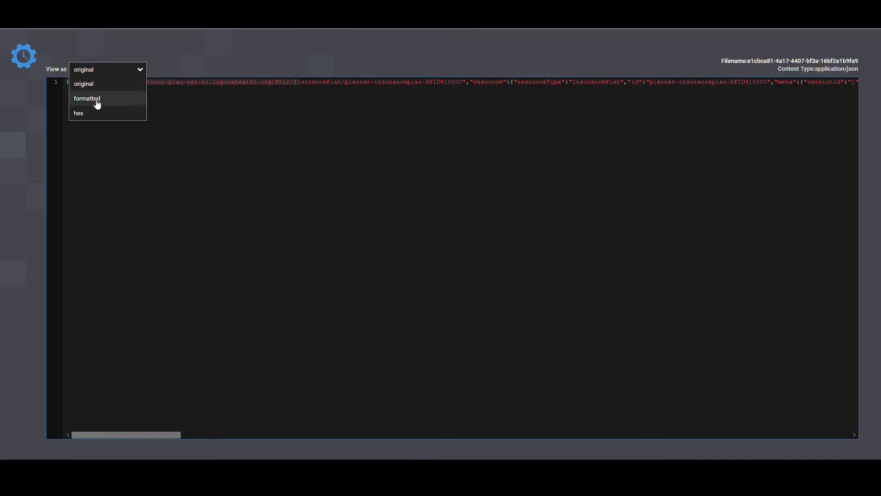
click(95, 99)
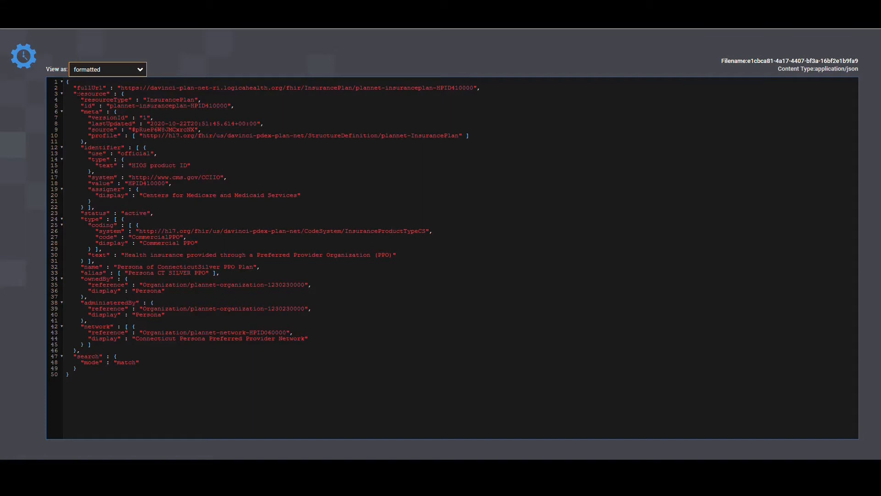
- Examine the resource type, identifier value, coding display and alias in the first flowfile's JSON, then close its content view
drag(147, 100, 202, 94)
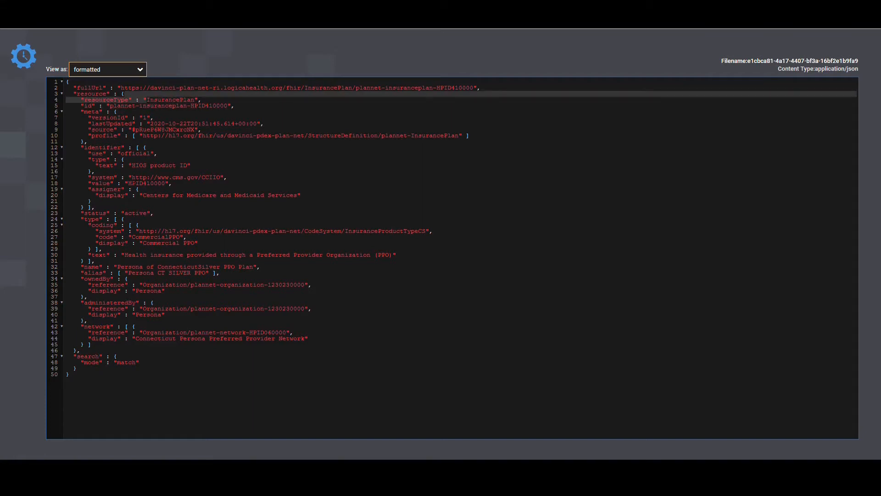
drag(128, 183, 164, 183)
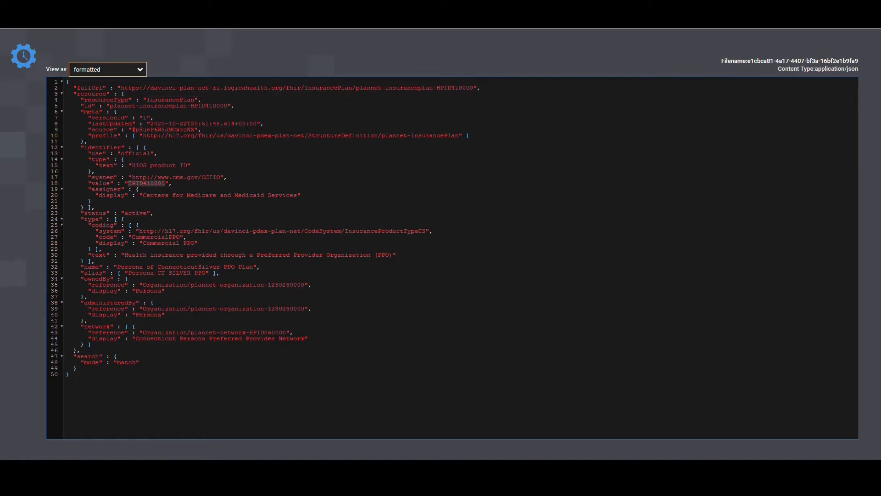
drag(139, 243, 187, 243)
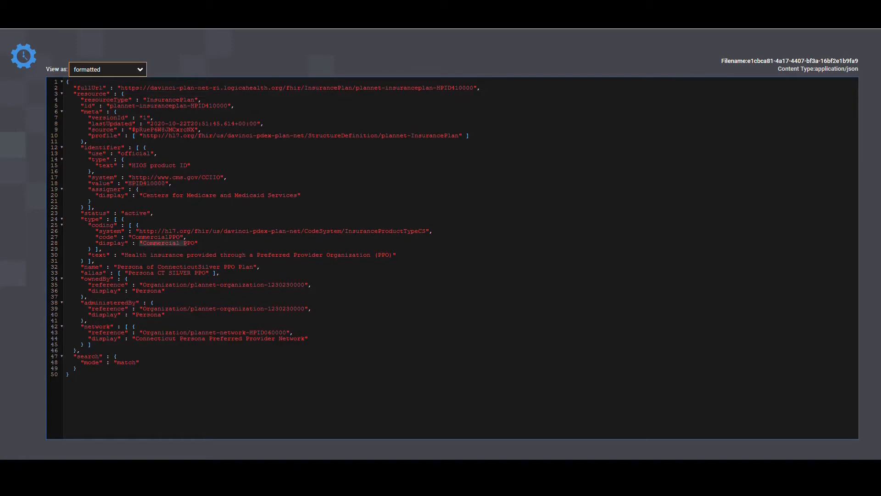
drag(129, 273, 205, 273)
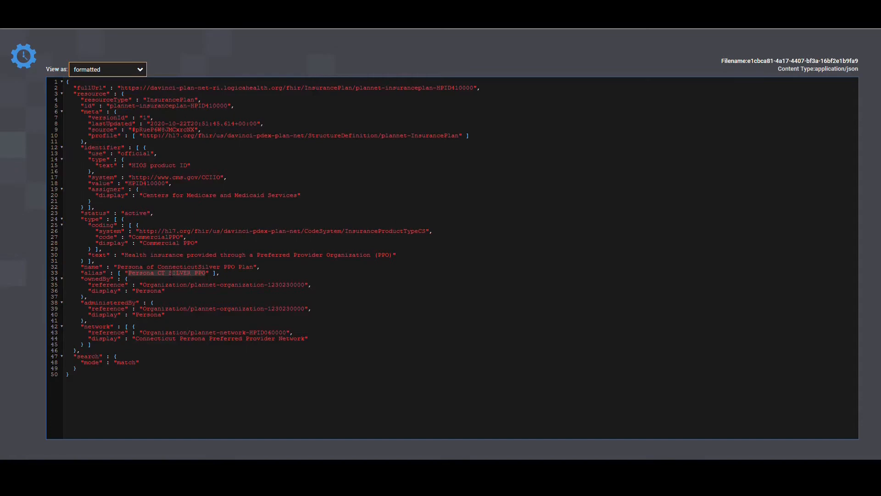
key(ctrl+w)
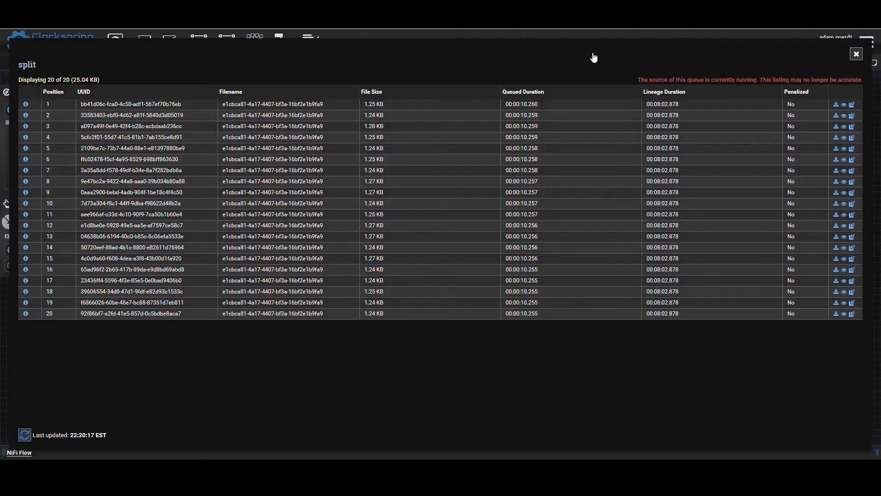
- View the tenth flowfile's content in formatted mode and check its identifier value
click(844, 204)
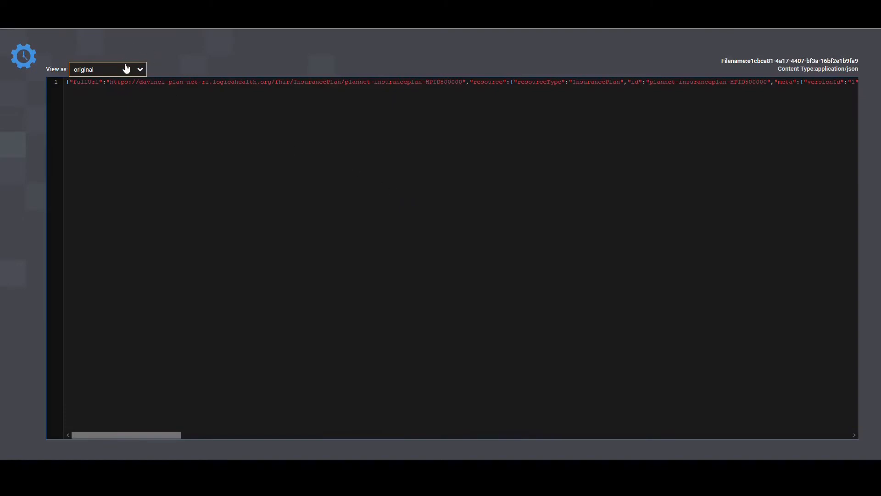
click(126, 69)
click(112, 97)
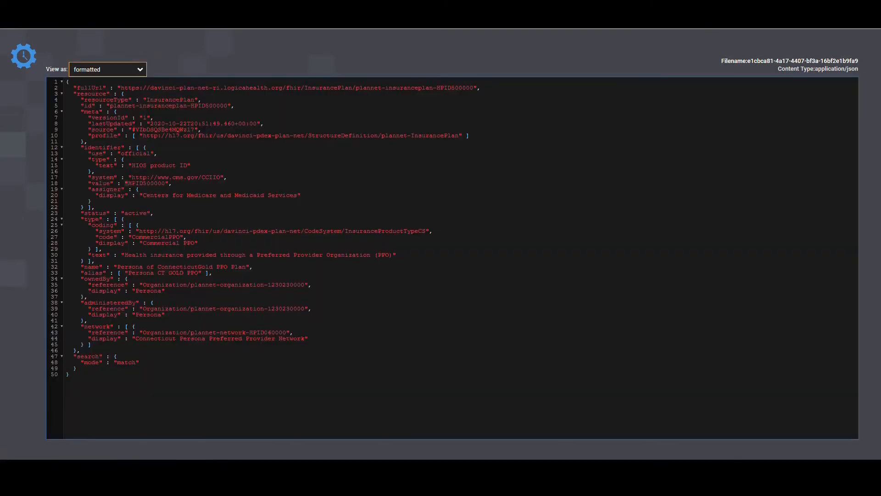
drag(124, 183, 162, 184)
- Copy the tenth flowfile's entire JSON and replace the input in the JSONPath Online Evaluator with it
click(239, 180)
key(ctrl+a)
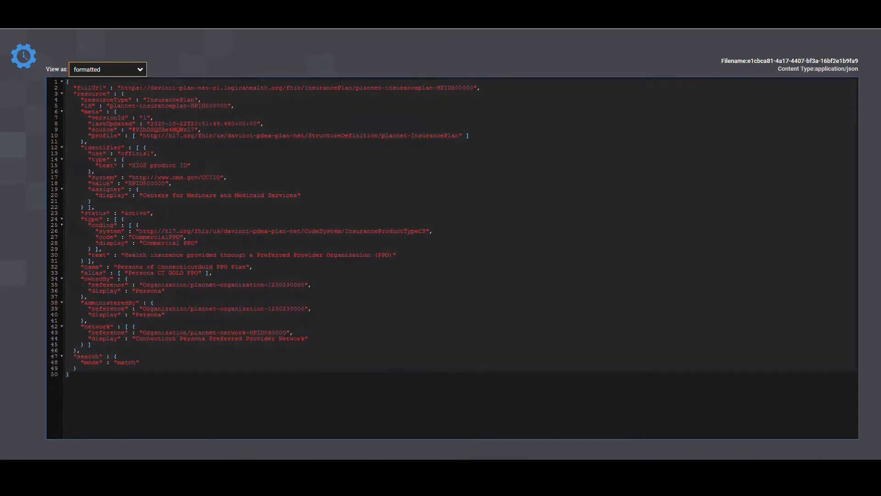
key(ctrl+Tab)
click(178, 210)
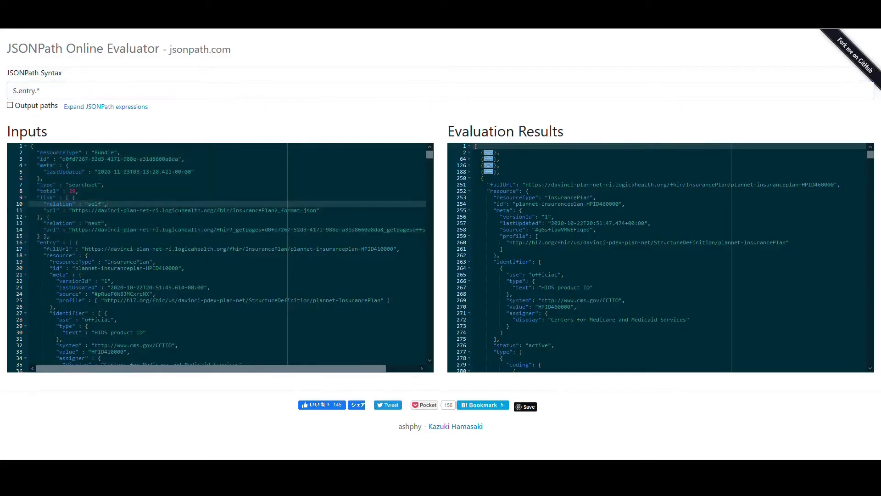
key(ctrl+a)
key(ctrl+v)
scroll(177, 200, up, 5)
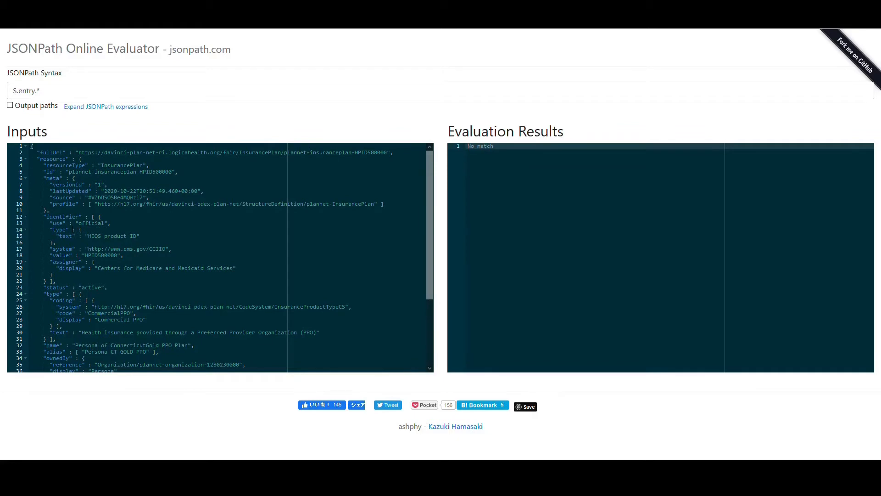
- Trace the path to the product identifier in the input JSON through the resource, identifier and value keys
drag(83, 255, 118, 255)
click(133, 257)
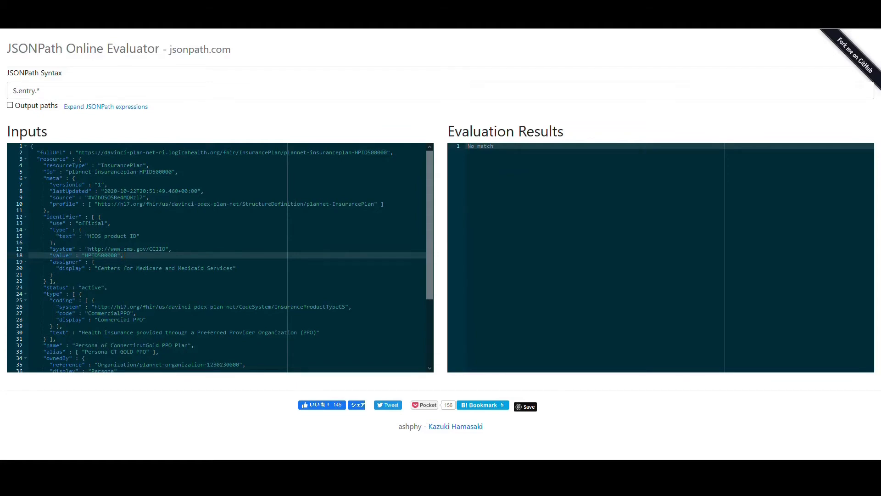
drag(39, 158, 63, 158)
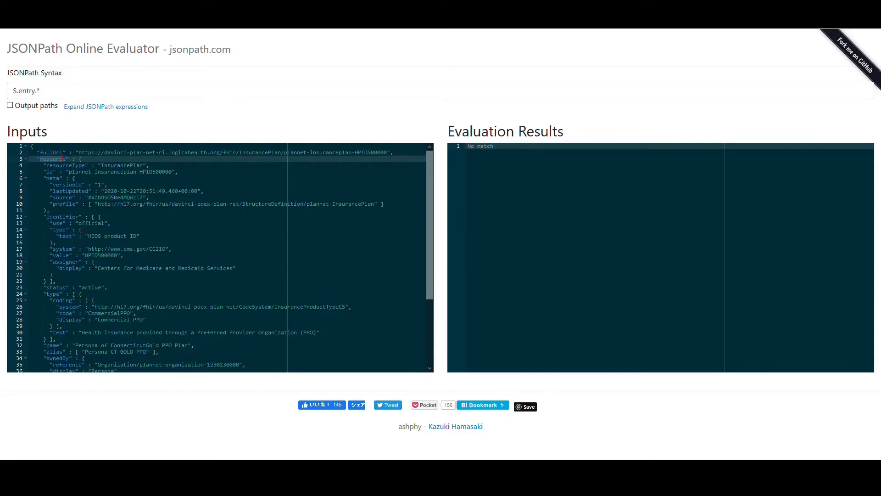
drag(45, 217, 76, 217)
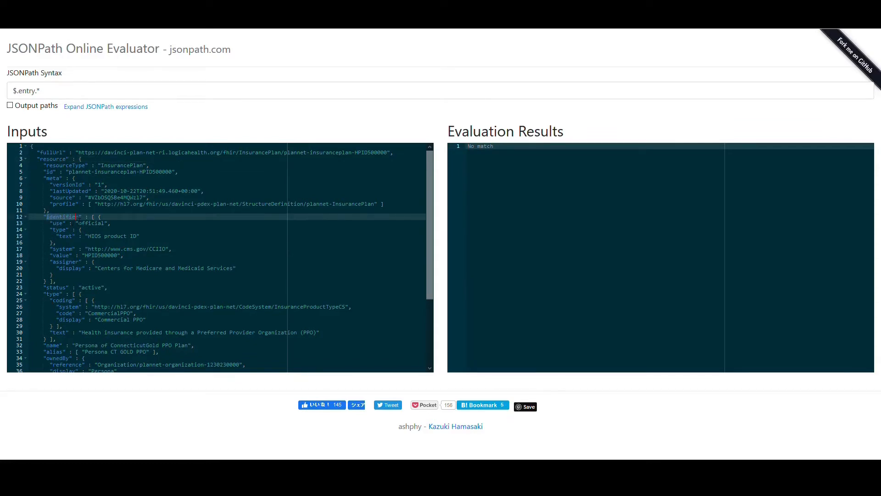
double_click(61, 255)
- Replace the JSONPath expression with $.resource.identifier
click(84, 91)
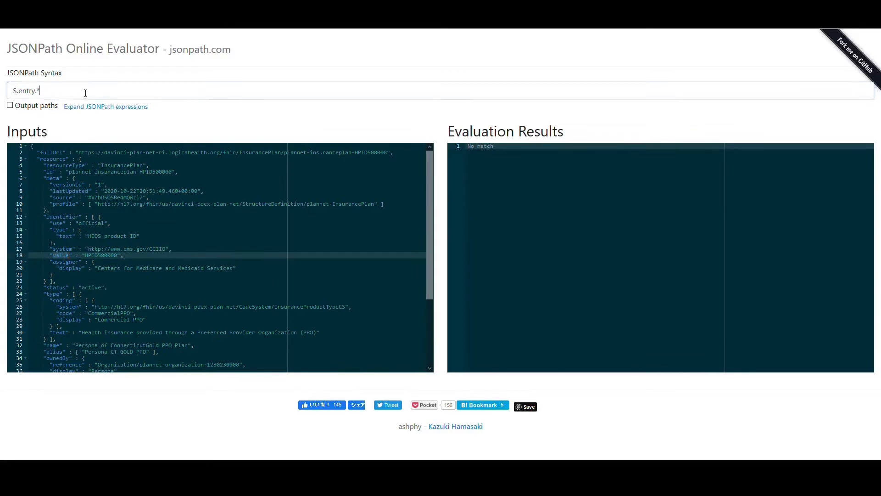
key(BackSpace)
key(BackSpace)
key(BackSpace)
key(BackSpace)
key(BackSpace)
key(BackSpace)
key(BackSpace)
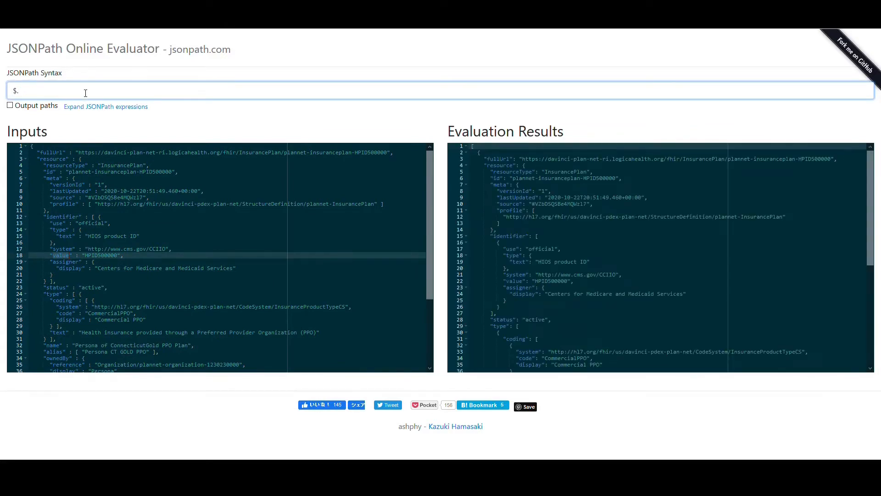
text(resourc)
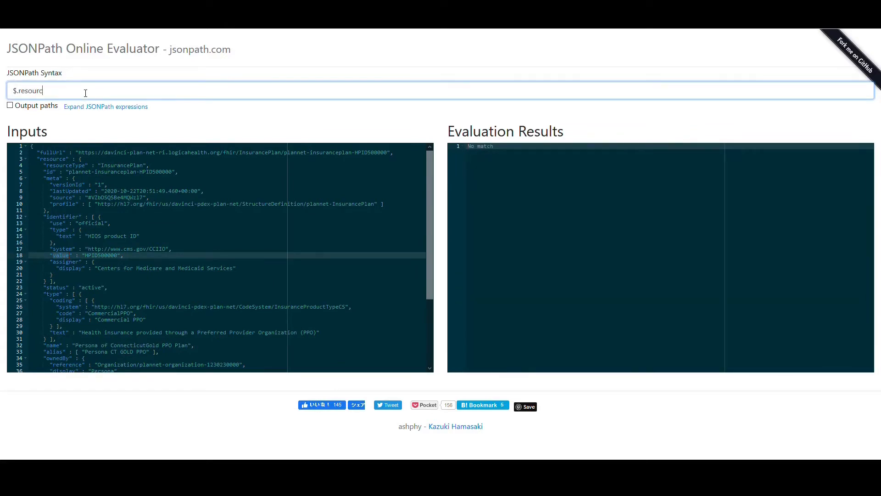
text(e)
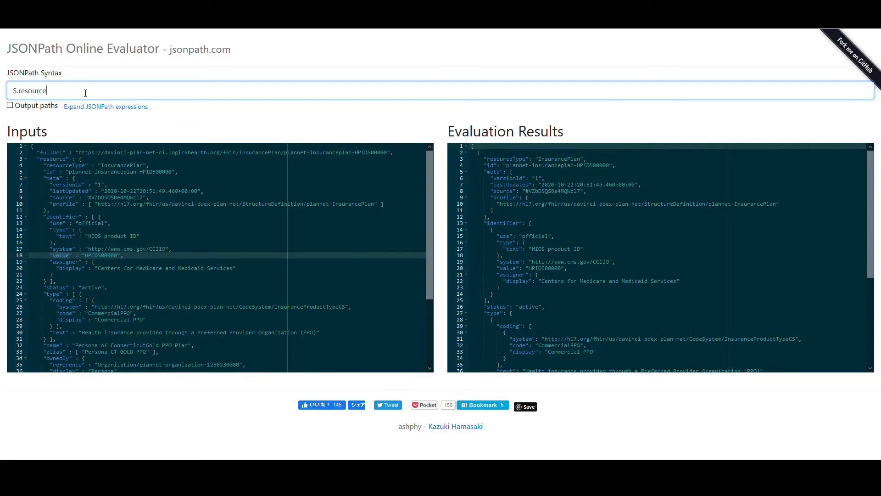
text(.i)
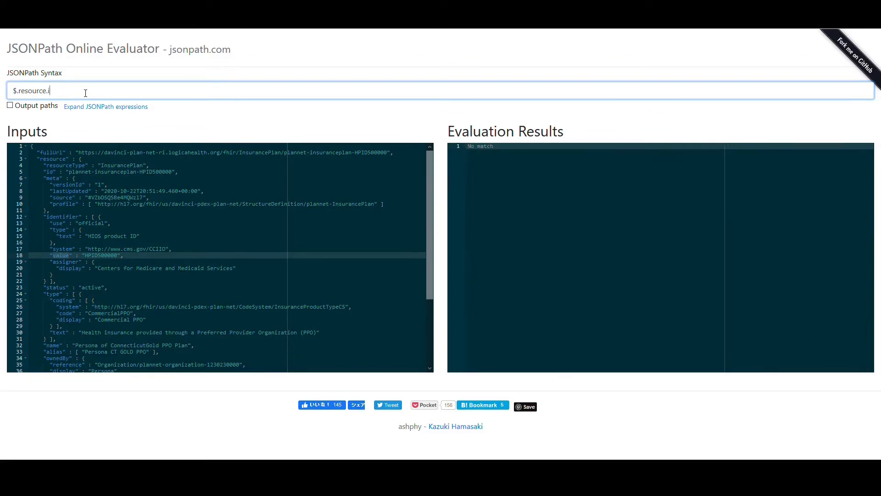
text(dentifier)
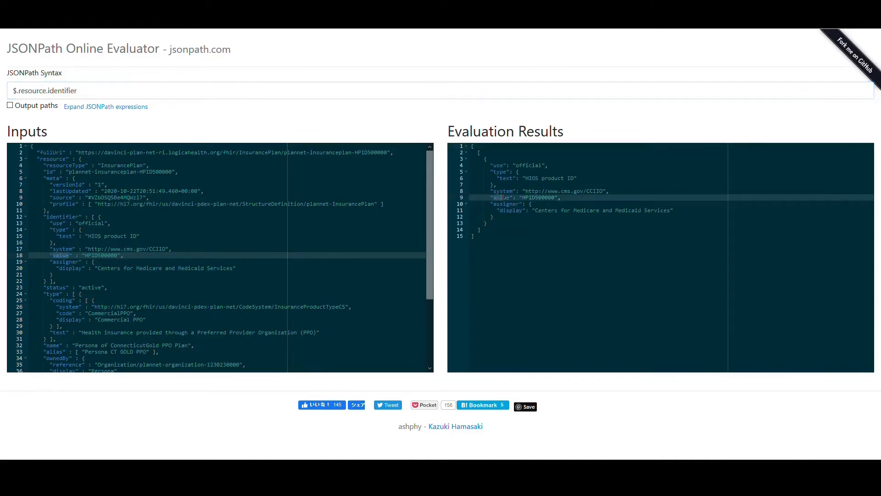
text(.)
text(value)
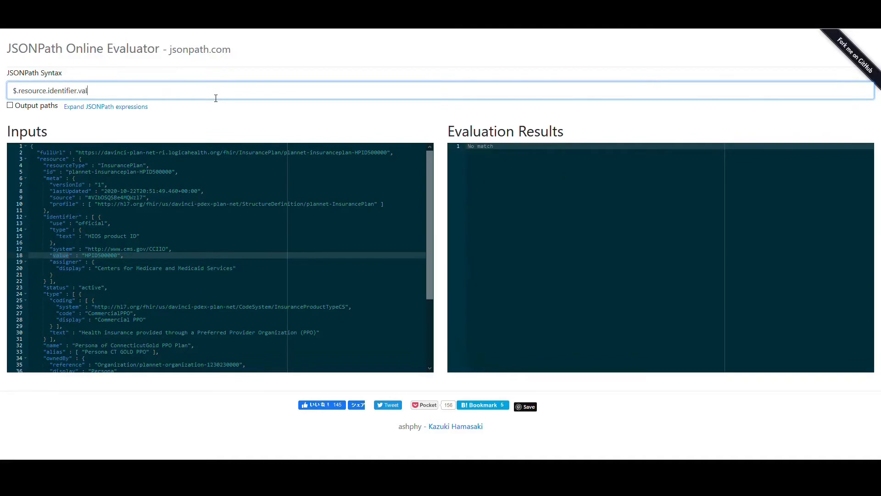
- Try extending the JSONPath expression to $.resource.identifier.value
key(BackSpace)
key(BackSpace)
key(BackSpace)
key(BackSpace)
key(BackSpace)
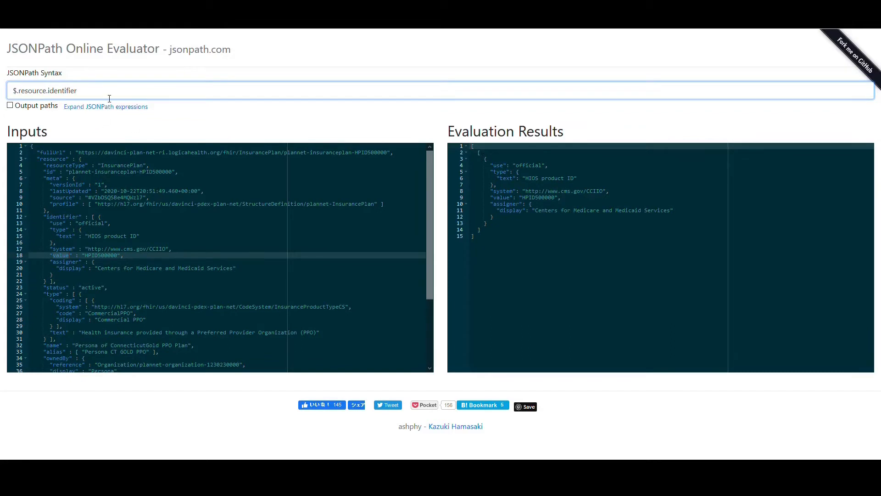
- Extend the JSONPath expression to $.resource.identifier[0].value, check its result and select the whole expression
text(0].)
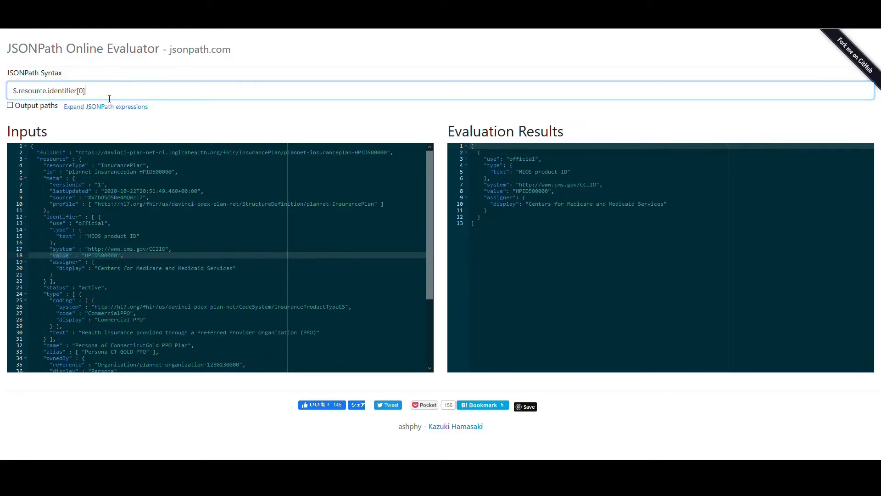
text(value)
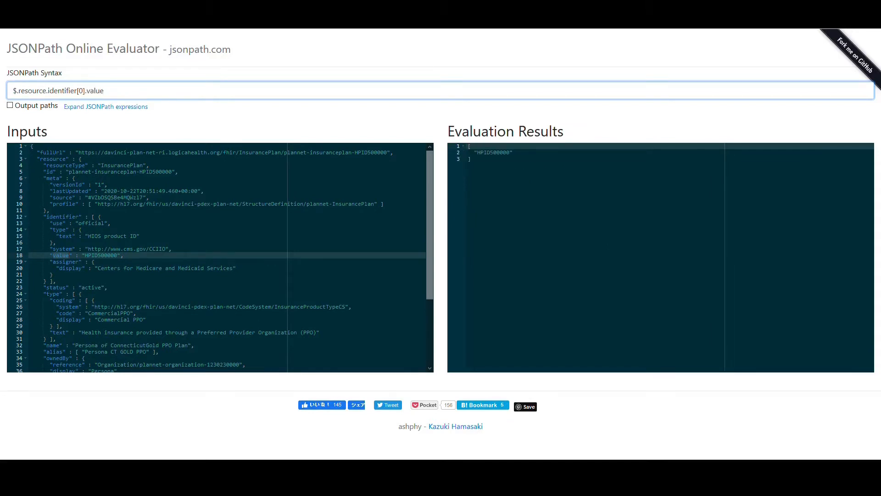
drag(477, 152, 507, 152)
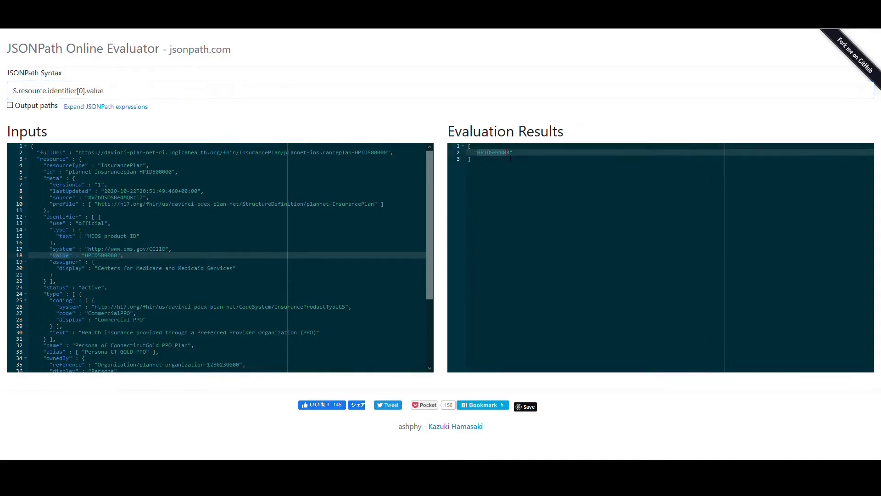
triple_click(176, 94)
key(ctrl+c)
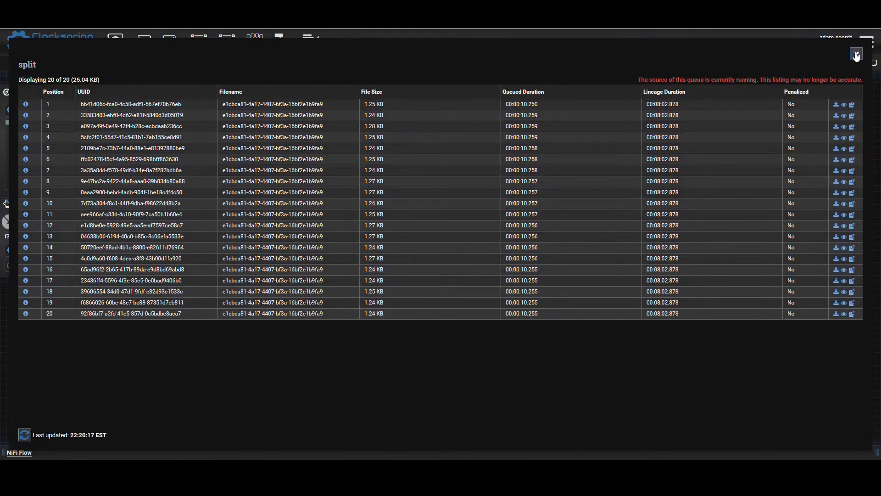
- Close the split queue listing and set the EvaluateJsonPath processor's Destination property to flowfile-attribute
click(859, 55)
double_click(384, 235)
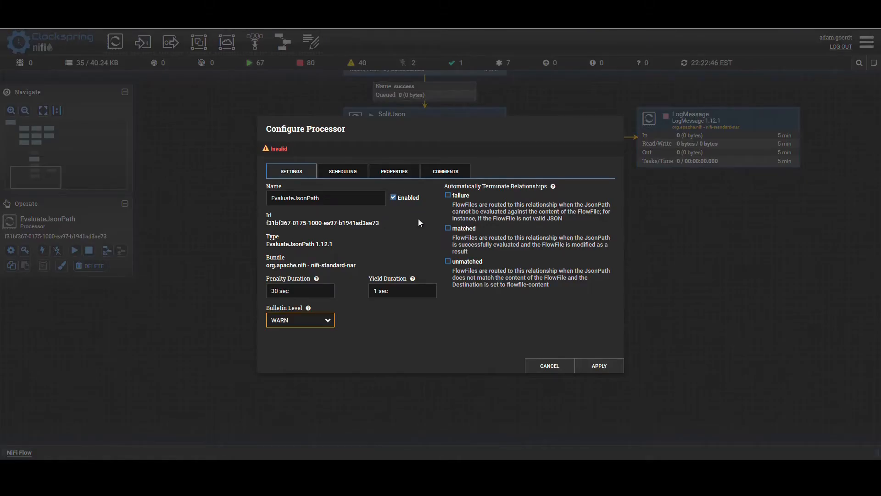
click(385, 172)
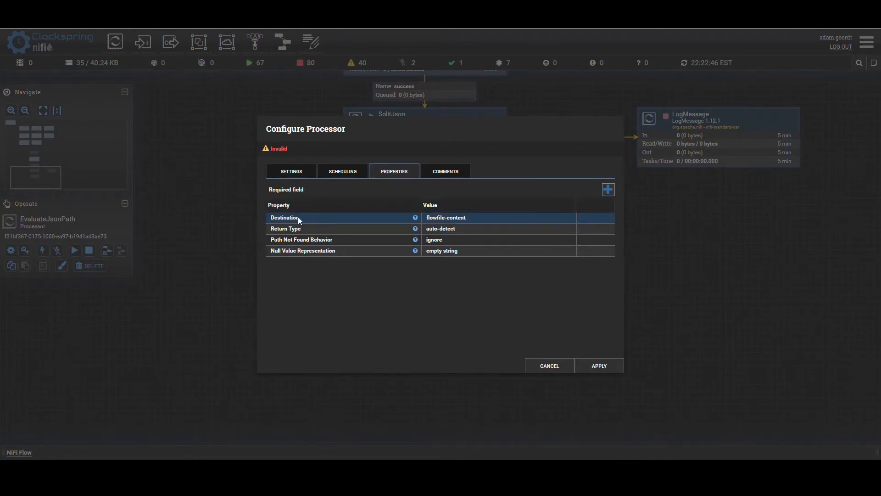
click(436, 218)
click(444, 219)
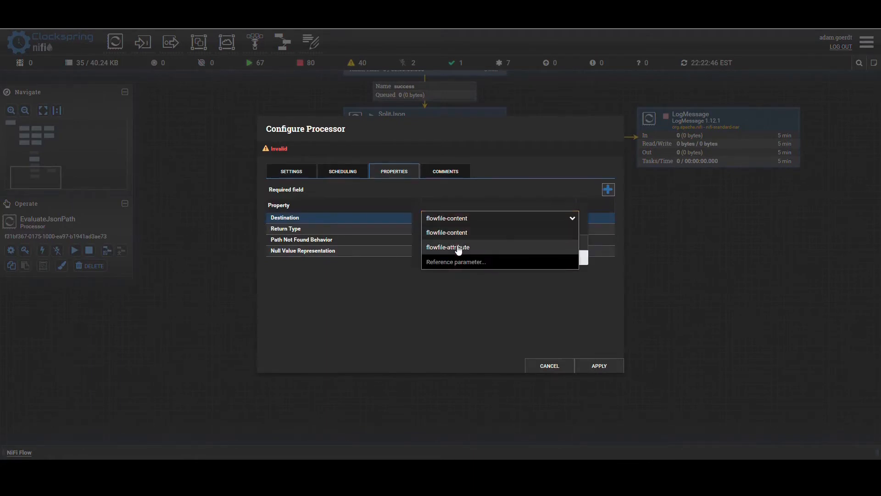
click(456, 248)
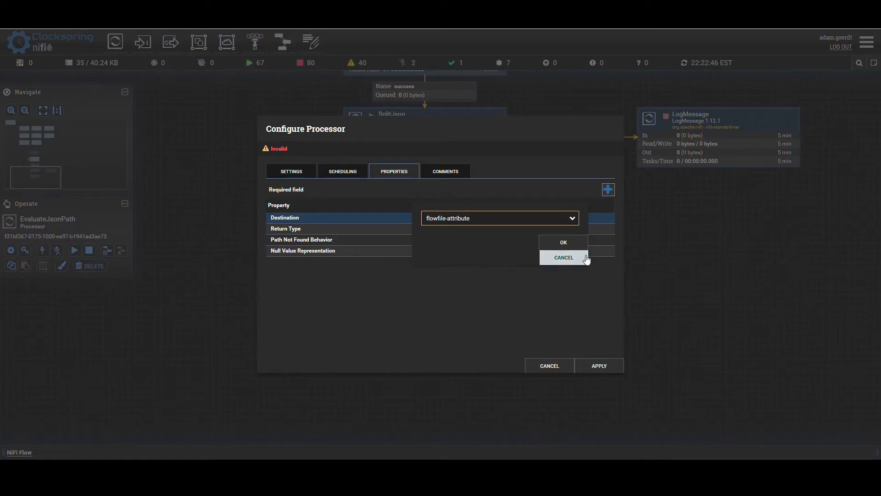
click(571, 245)
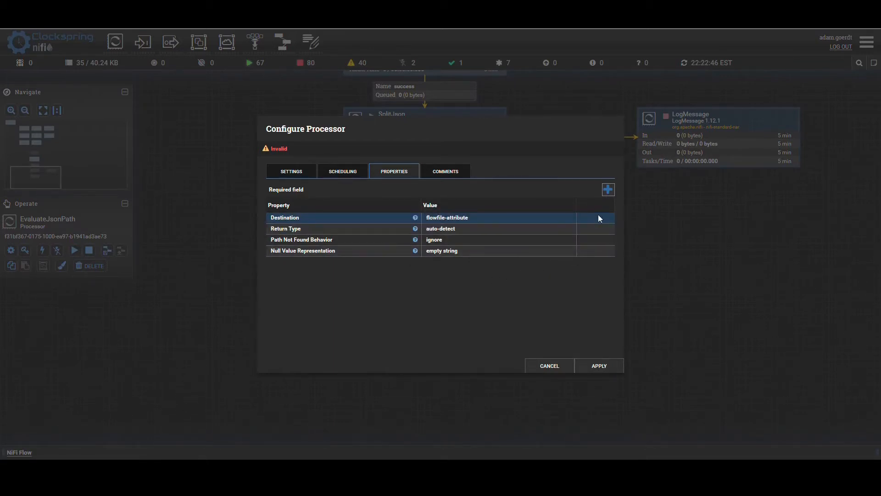
- Add a property named vendor_contract to EvaluateJsonPath with the value $.resource.identifier[0].value
click(609, 190)
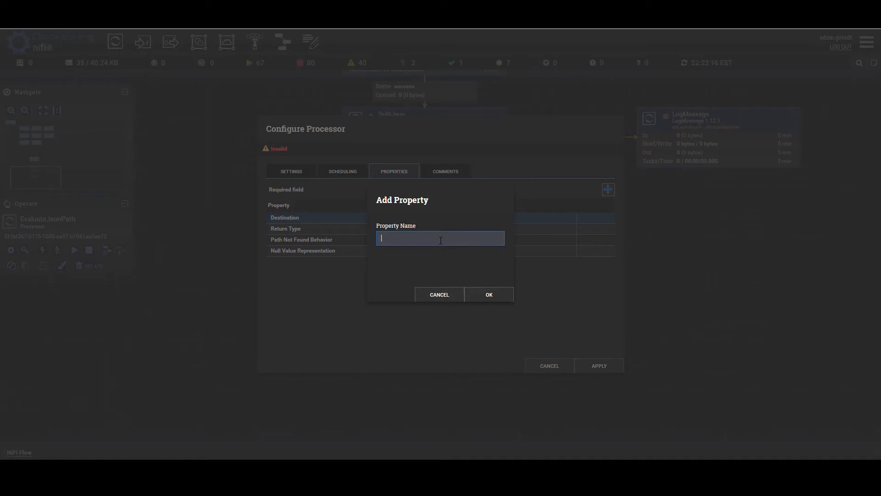
text(vendor_contract)
click(477, 293)
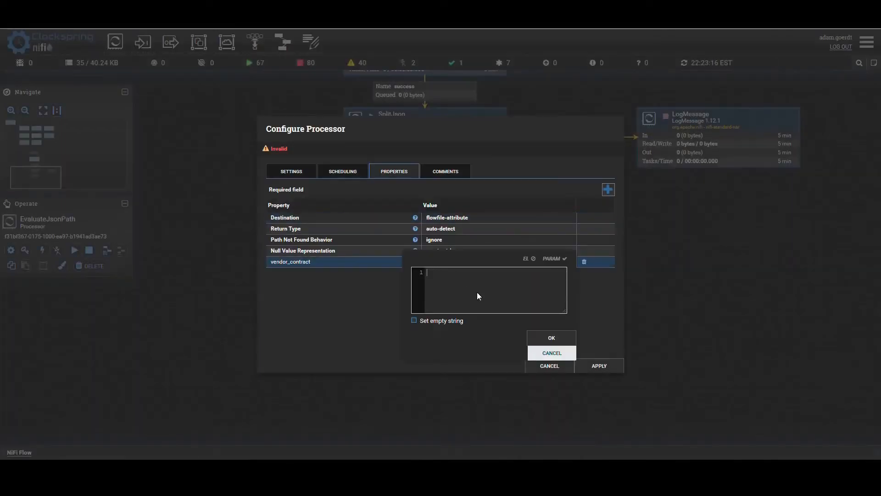
key(ctrl+v)
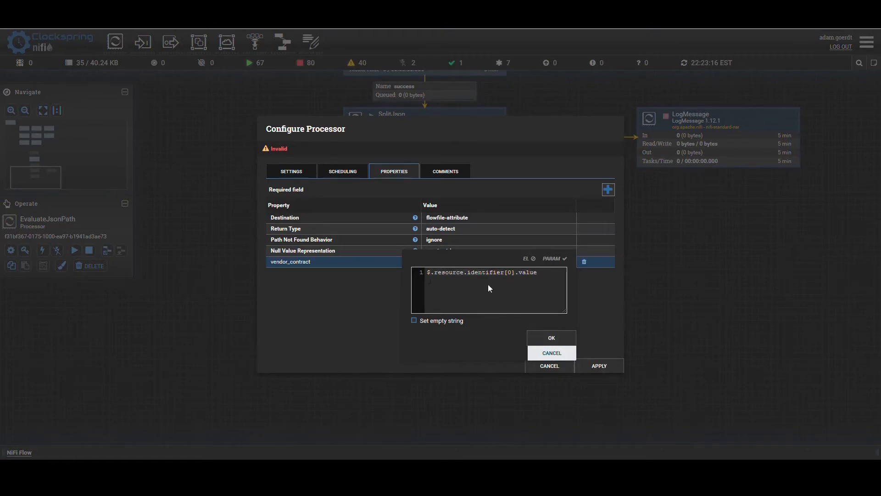
click(551, 338)
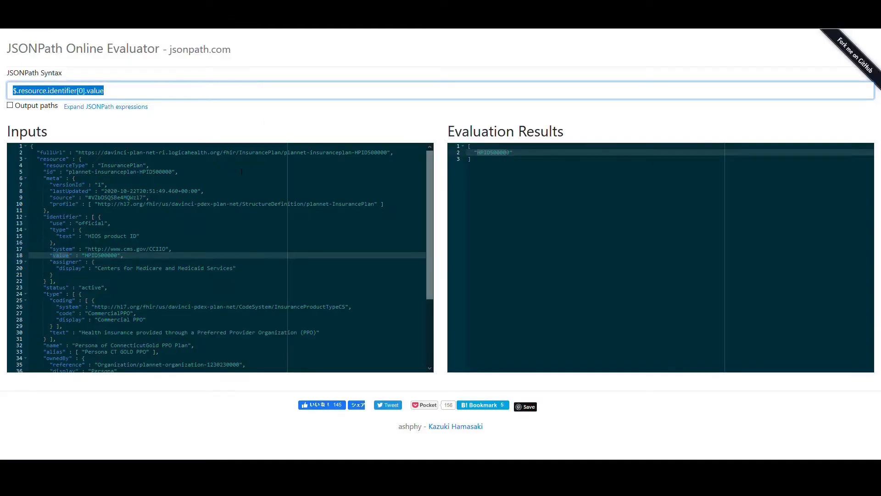
- In the JSONPath evaluator, locate the coding display key under type in the input JSON and change the expression to $.resource.type
click(150, 166)
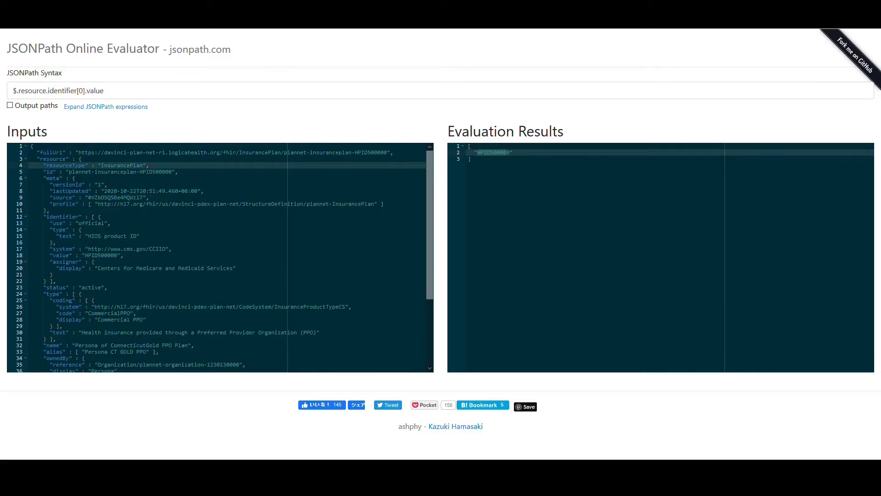
drag(96, 320, 146, 322)
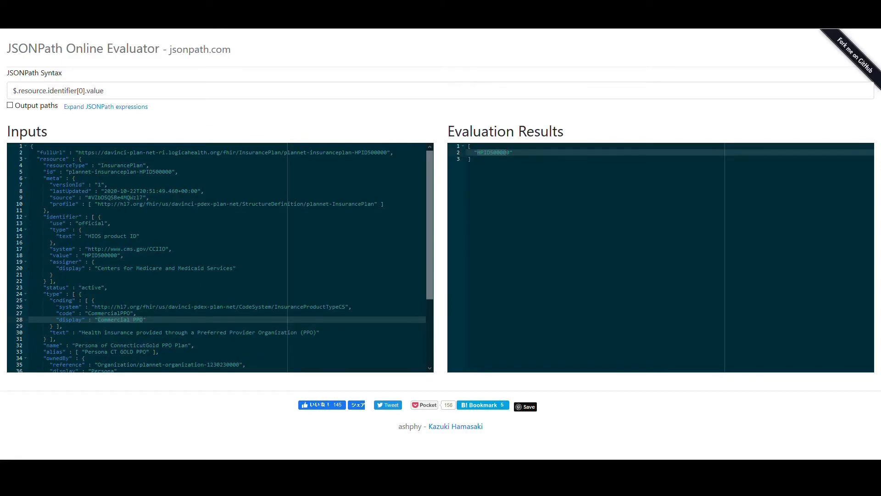
click(60, 300)
click(67, 320)
drag(105, 91, 51, 92)
text(.type)
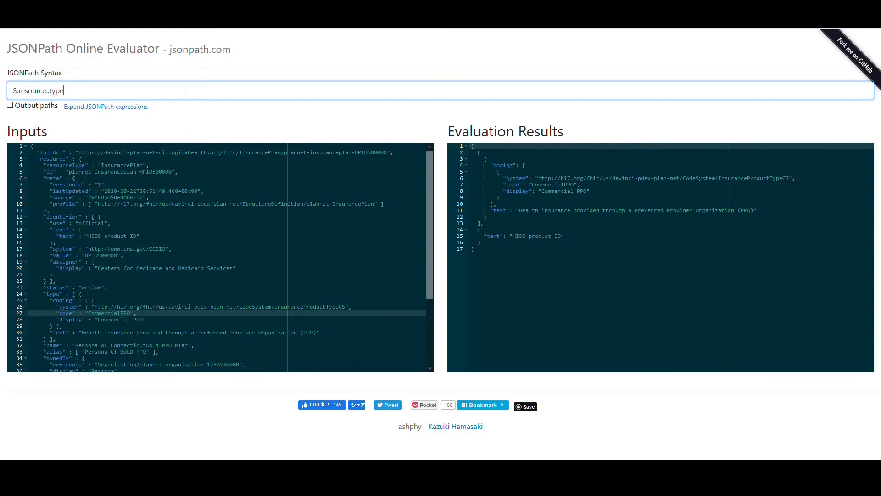
key(BackSpace)
click(478, 153)
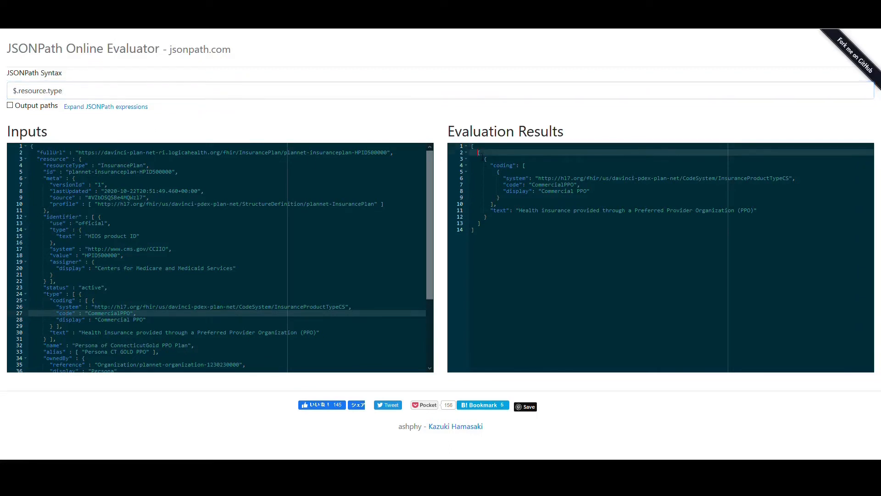
- Extend the JSONPath expression to $.resource.type[0].coding[0]
click(263, 94)
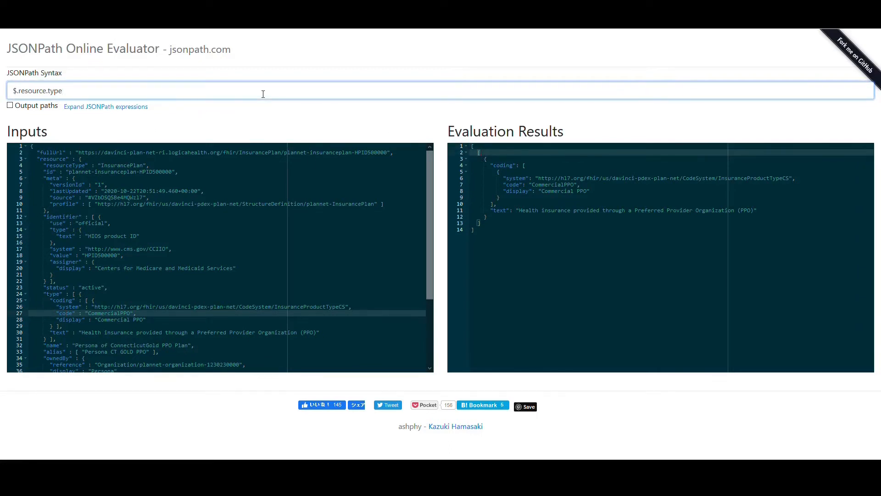
text([0].codin)
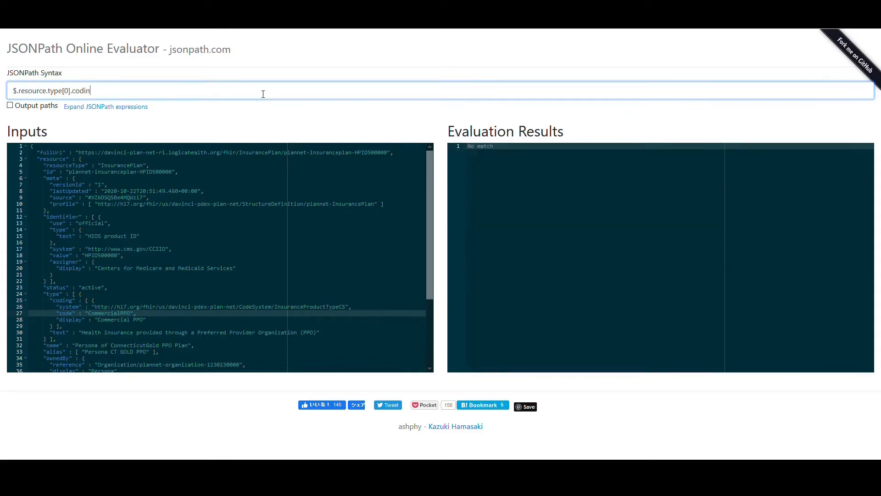
text(g[)
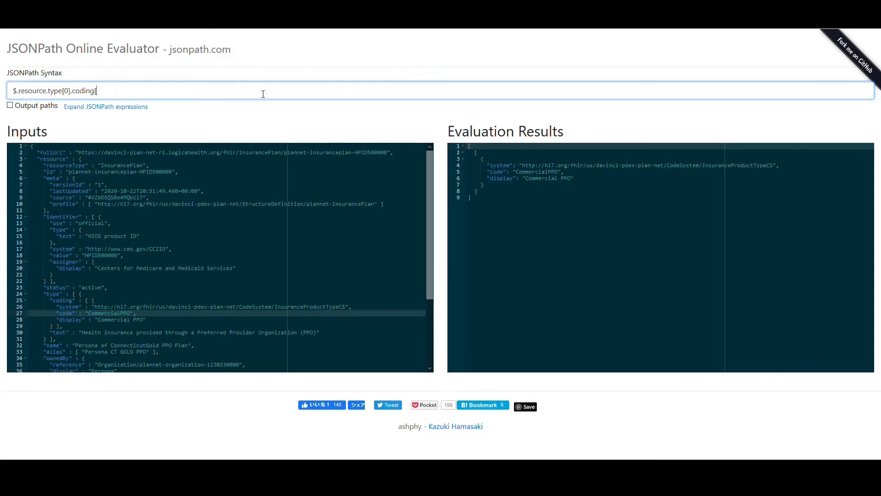
text(0].disp)
- Complete the JSONPath expression as $.resource.type[0].coding[0].display and select all of it for copying
key(BackSpace)
key(BackSpace)
key(BackSpace)
key(BackSpace)
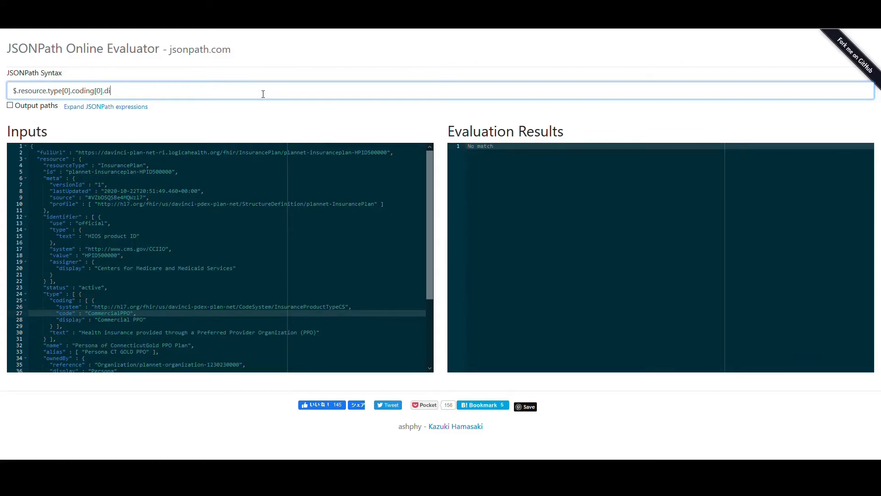
text(dispa)
key(BackSpace)
text(lay)
key(ctrl+a)
key(ctrl+c)
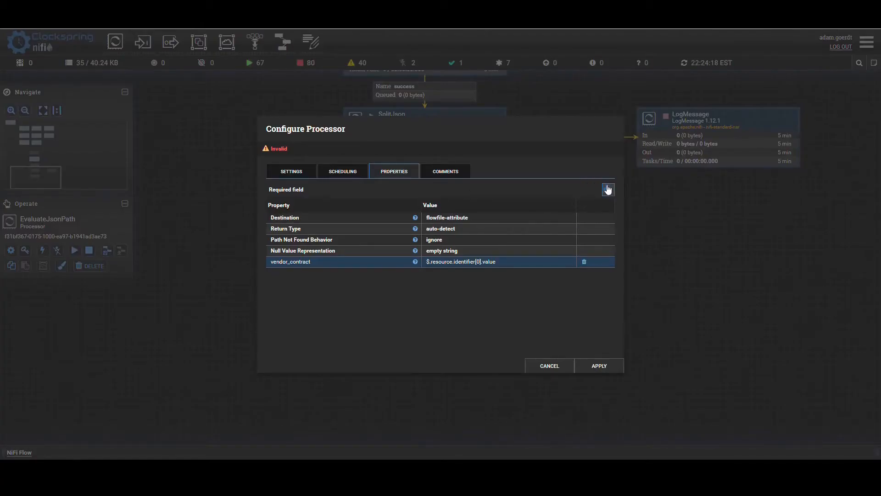
- In NiFi, add a description property with the value $.resource.type[0].coding[0].display to EvaluateJsonPath and apply the configuration
click(607, 190)
text(description)
click(498, 296)
key(ctrl+v)
click(553, 348)
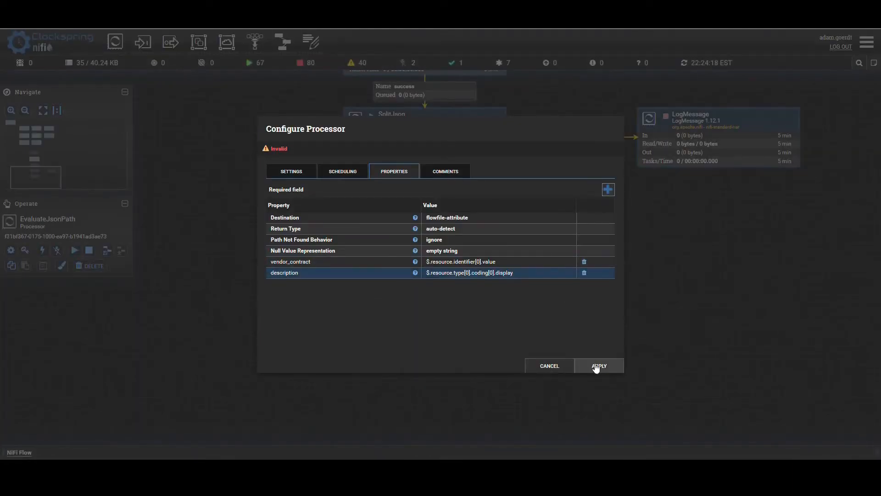
click(596, 366)
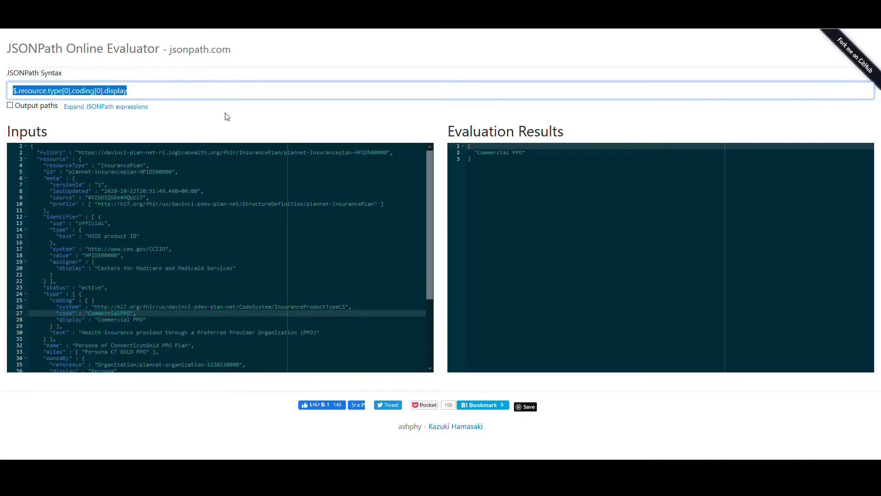
- In the JSONPath evaluator, find the plan's name key, change the expression to $.resource.name and select it for copying
click(154, 257)
click(99, 319)
click(189, 345)
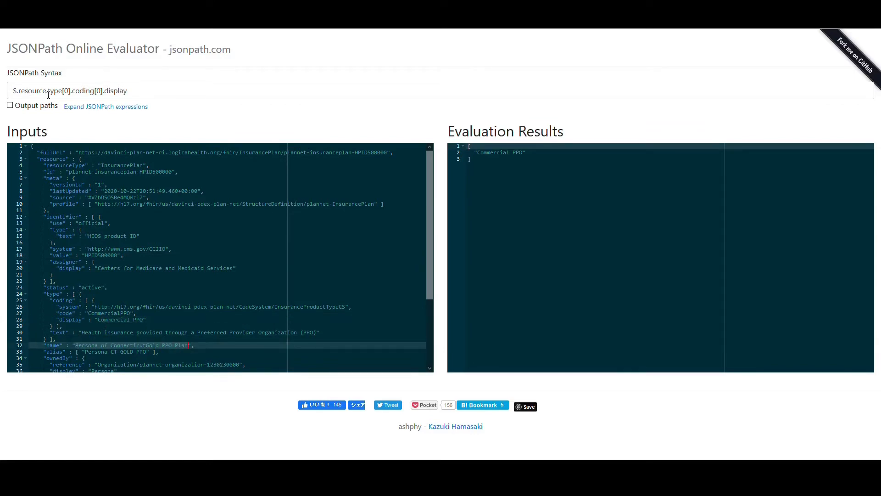
drag(50, 94, 203, 106)
click(184, 96)
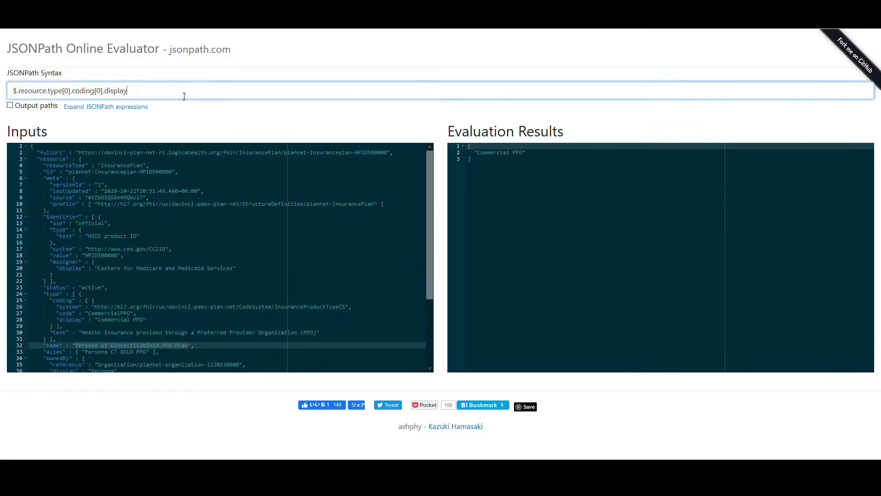
shift+click(52, 96)
key(BackSpace)
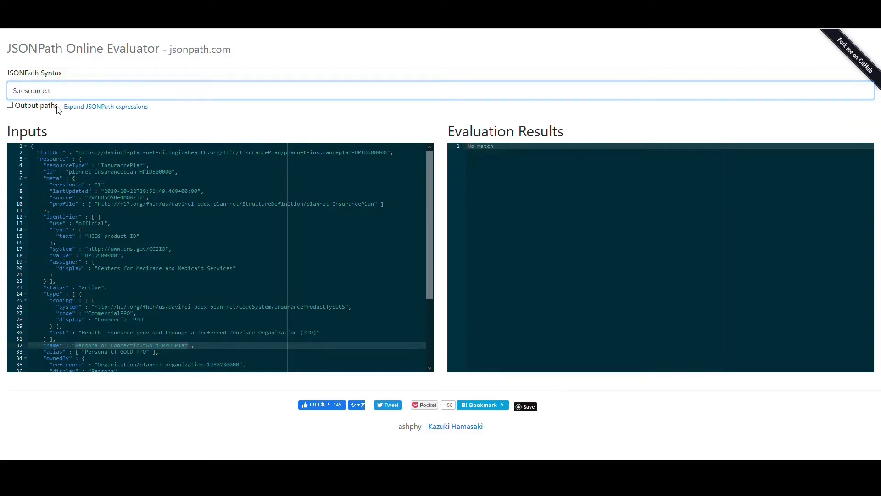
key(BackSpace)
text(name)
key(ctrl+a)
key(ctrl+c)
- Back in NiFi, add a short_description property with the value $.resource.name to EvaluateJsonPath and apply the configuration
key(ctrl+Tab)
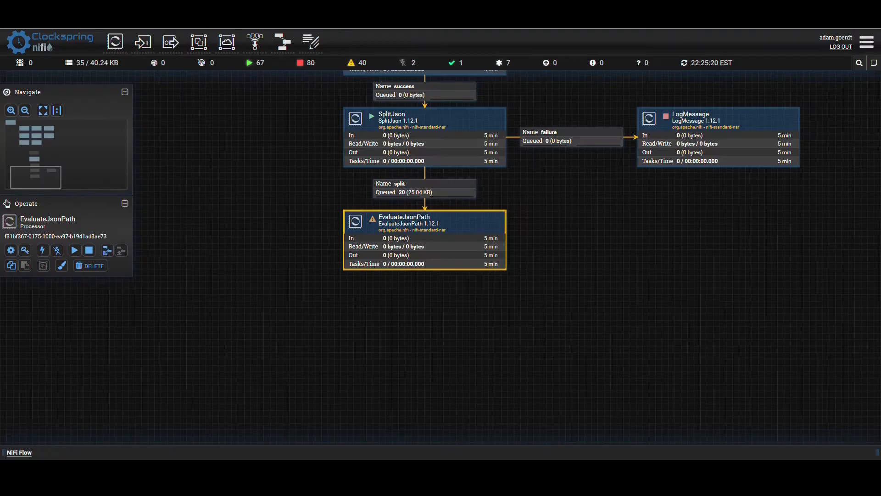
double_click(398, 244)
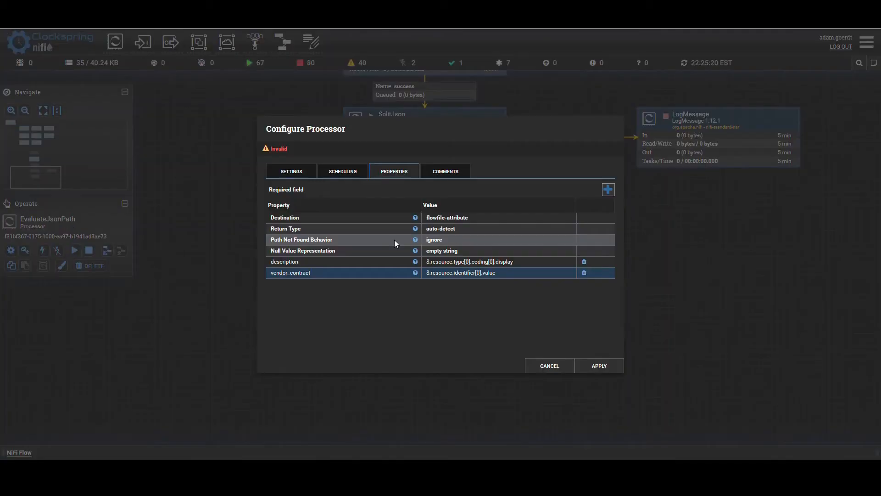
click(607, 190)
text(short_description)
key(Return)
key(ctrl+v)
click(555, 359)
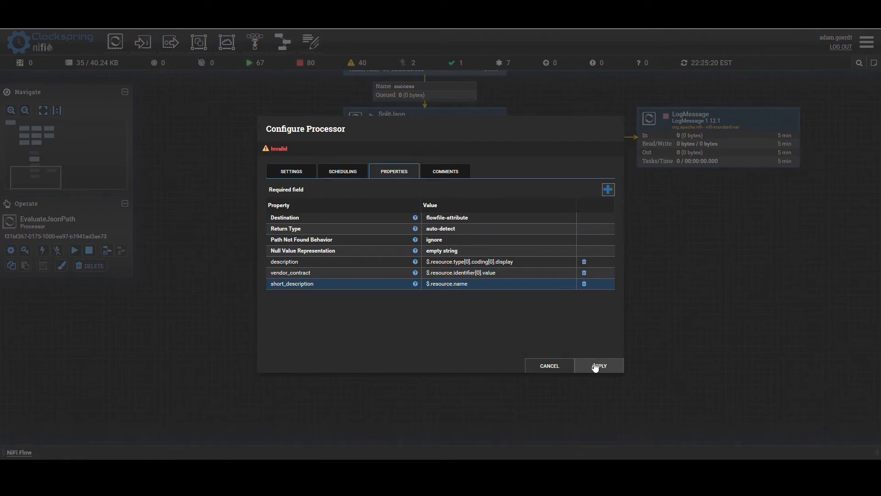
click(595, 366)
- Below EvaluateJsonPath, import version 1 of the Create ServiceNow Record process group from the ServiceNow bucket of Clockspring Repo
drag(591, 362, 582, 329)
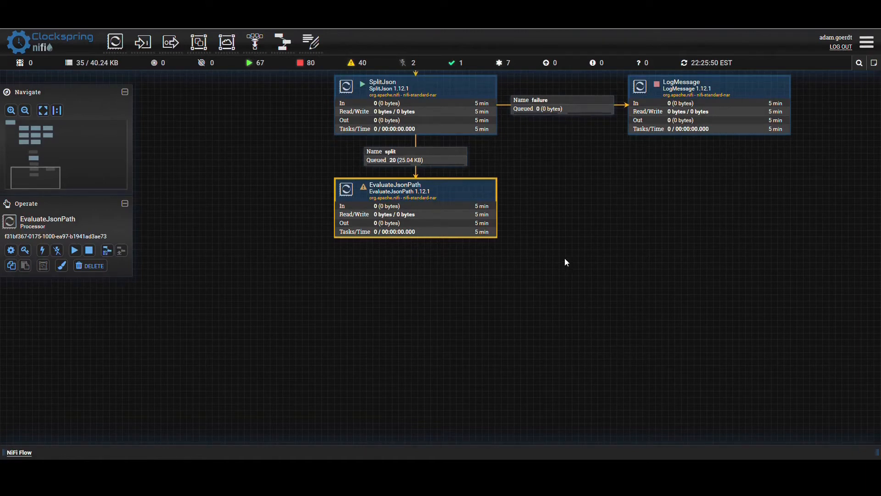
drag(572, 293, 569, 278)
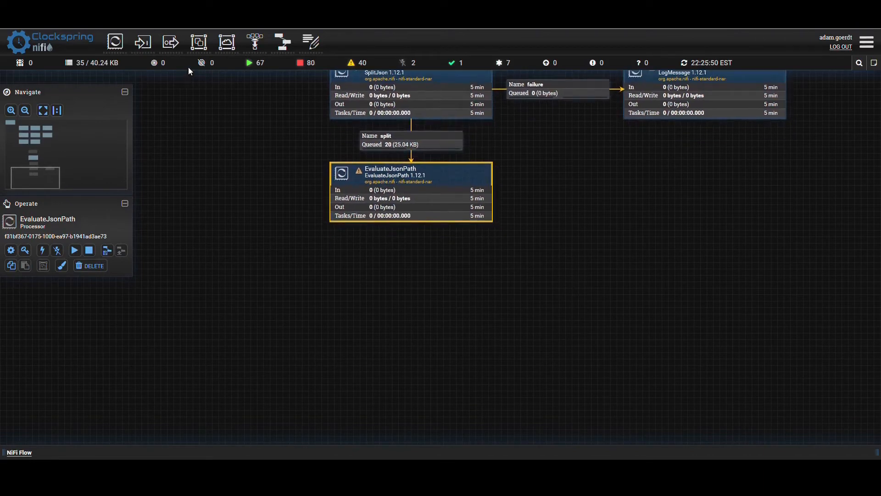
drag(203, 51, 382, 311)
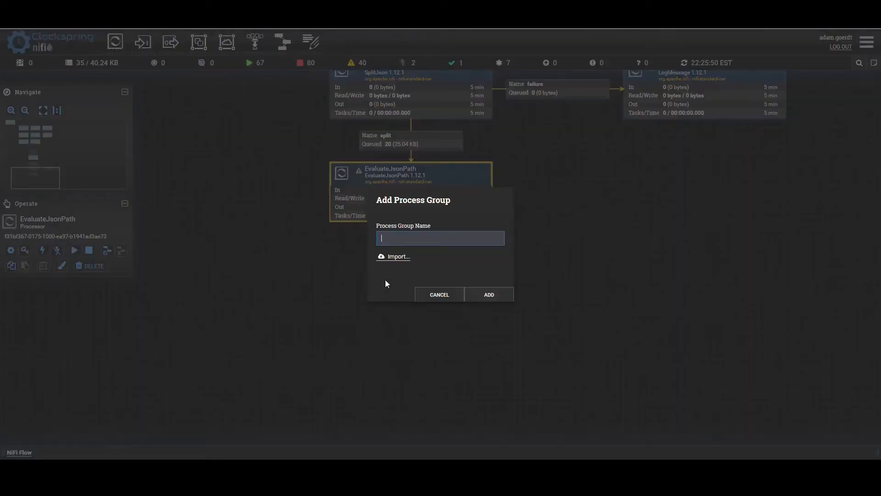
click(394, 258)
click(324, 195)
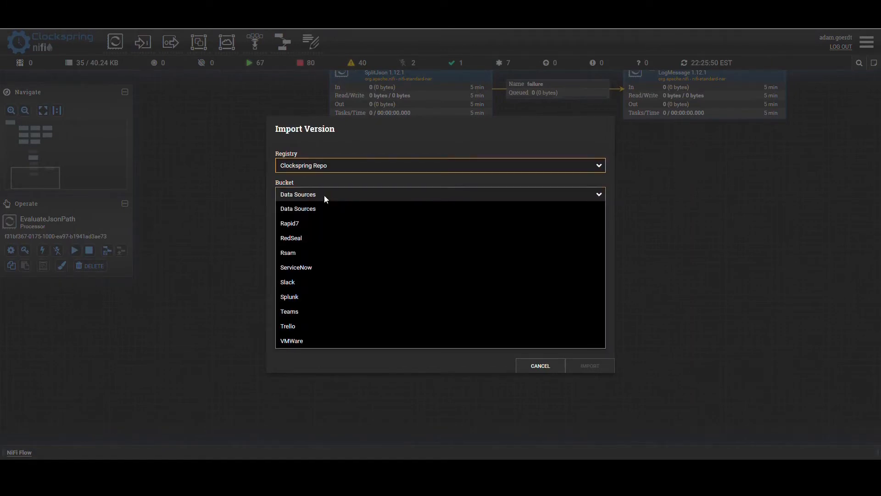
click(302, 271)
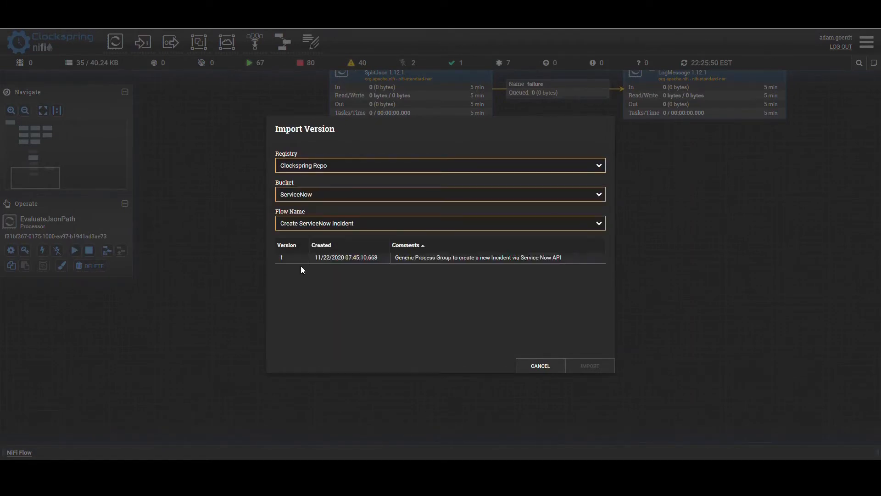
click(342, 225)
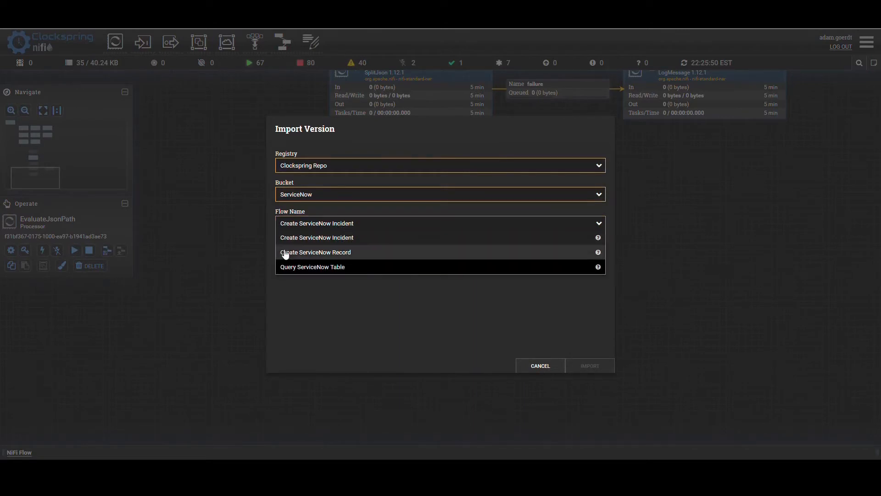
click(316, 253)
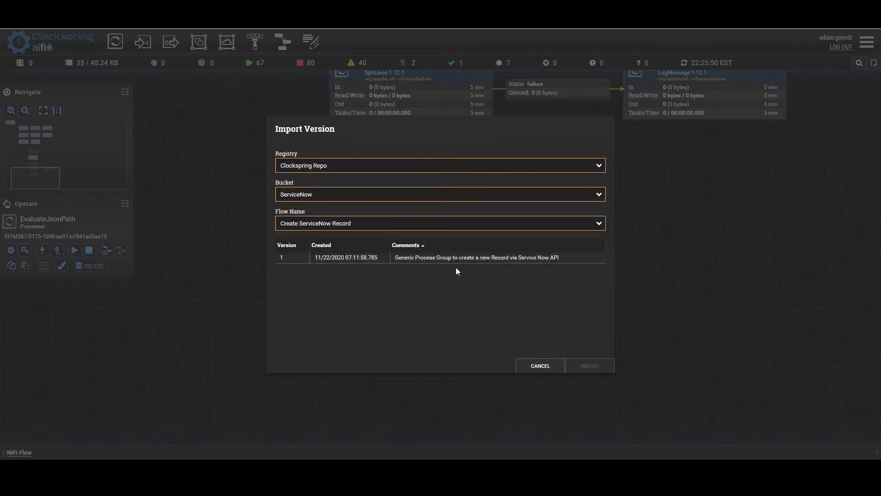
click(444, 257)
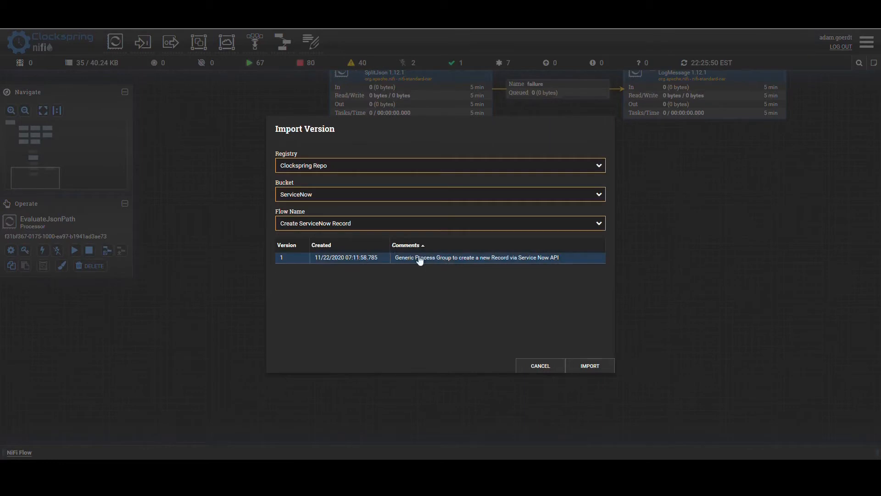
click(587, 367)
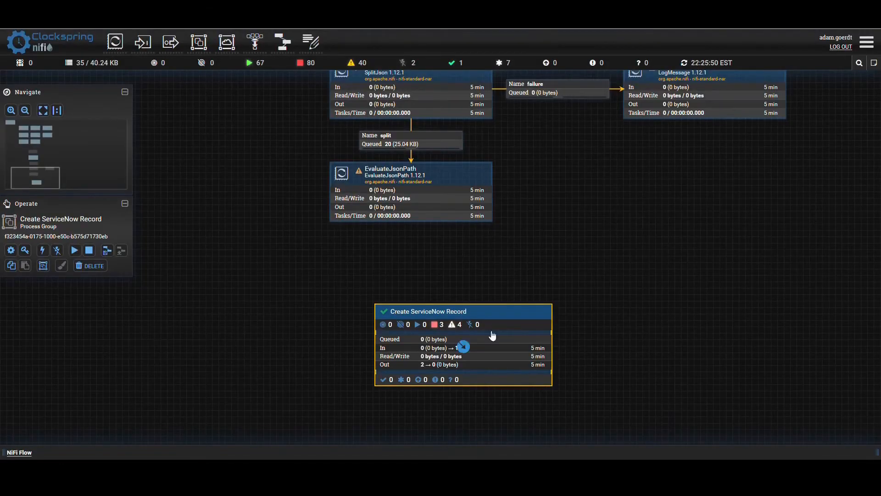
- Place the Create ServiceNow Record group directly below EvaluateJsonPath, review the usage note inside it, and return to the NiFi Flow canvas
drag(413, 316, 368, 282)
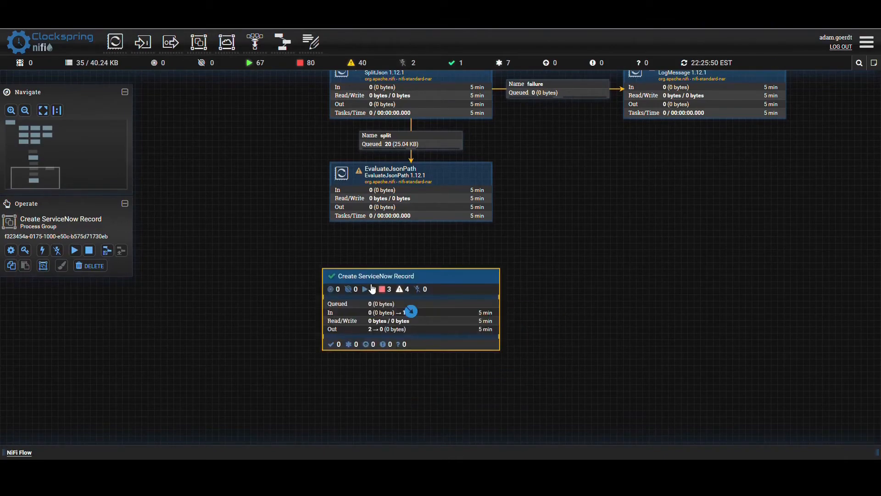
double_click(375, 302)
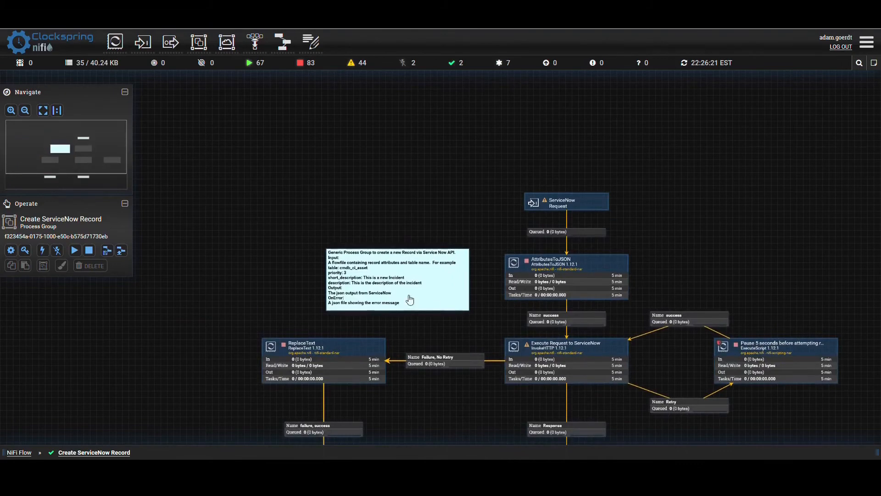
click(344, 269)
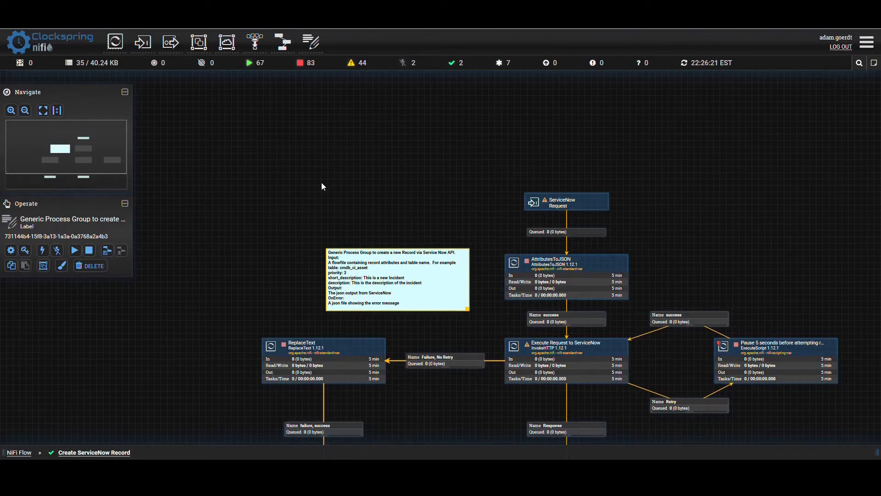
click(26, 453)
- Connect EvaluateJsonPath to the ServiceNow Request input of Create ServiceNow Record for the matched relationship
drag(411, 195, 417, 297)
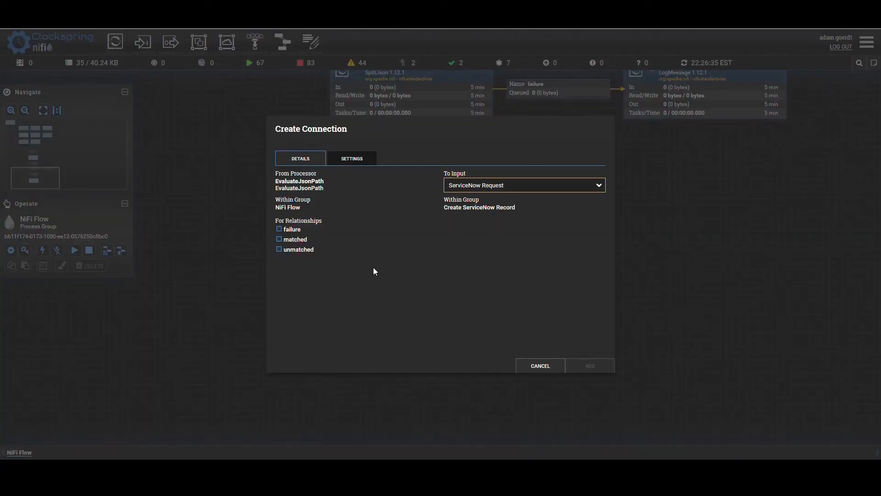
click(284, 241)
click(583, 364)
- Connect EvaluateJsonPath to LogMessage for the failure relationship and bend the connection so it runs below LogMessage
click(410, 193)
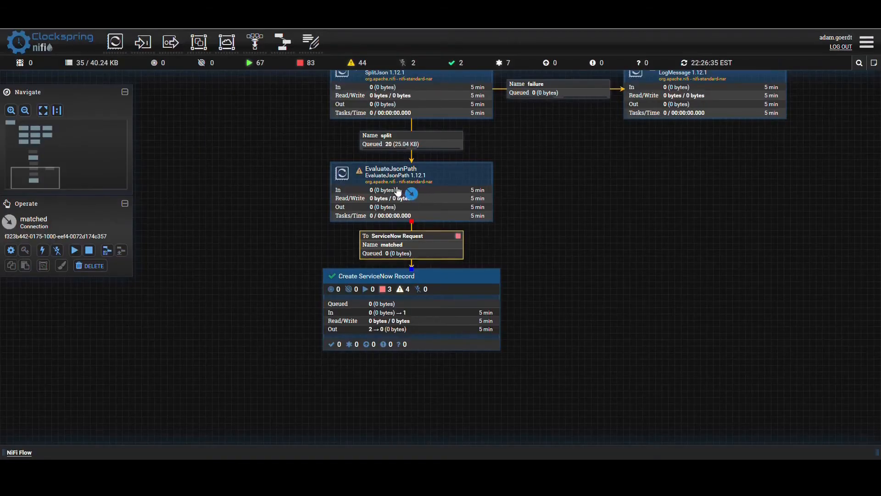
drag(410, 192, 664, 100)
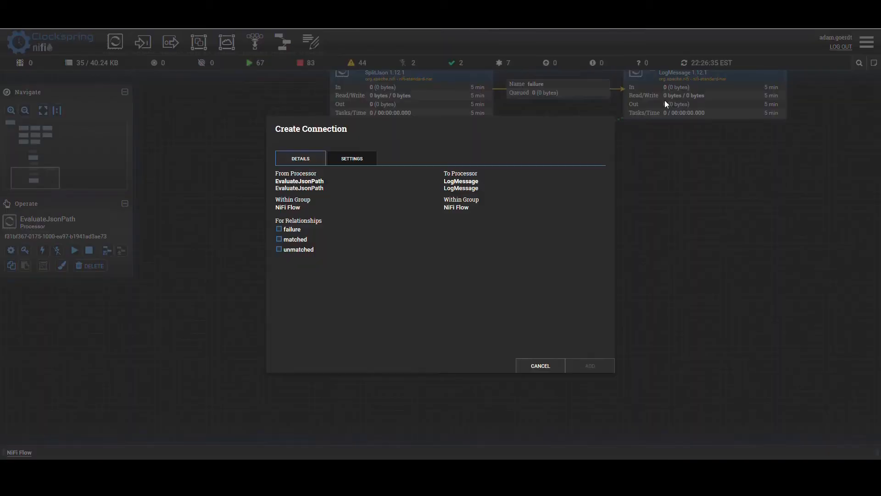
click(279, 229)
click(577, 368)
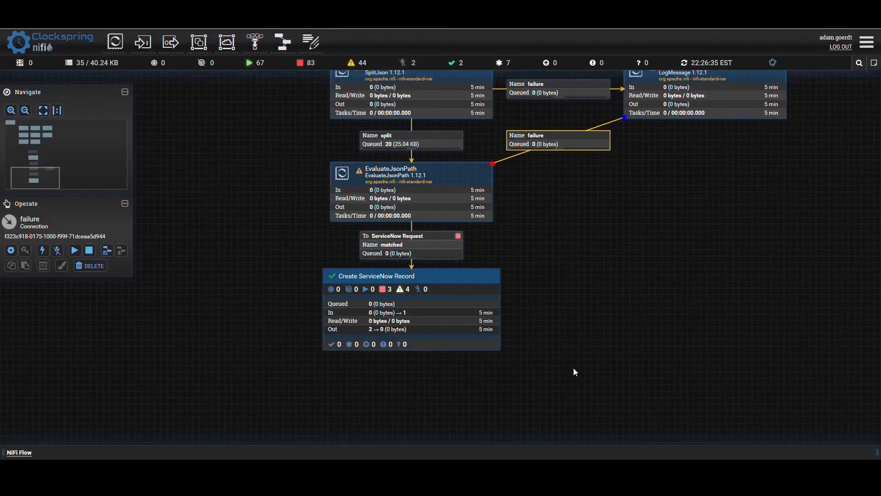
double_click(517, 154)
drag(521, 158, 714, 196)
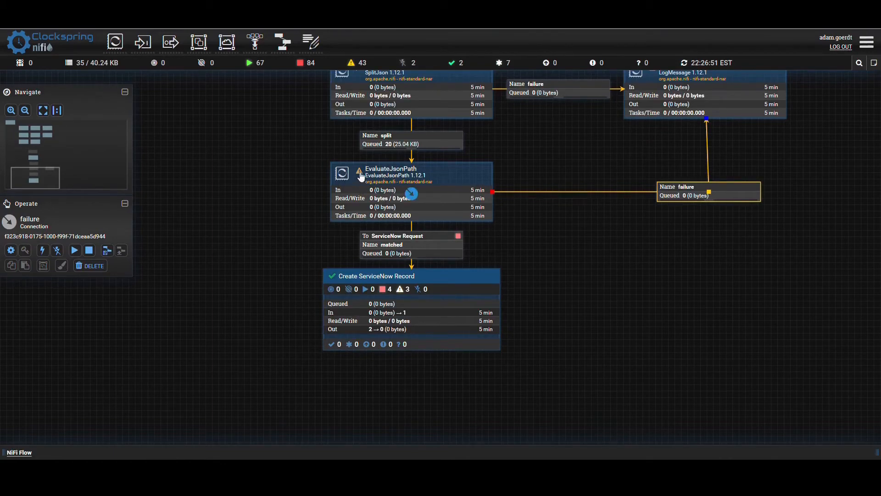
- Automatically terminate the unmatched relationship of EvaluateJsonPath and apply the configuration
mouse_move(362, 176)
double_click(361, 206)
click(292, 172)
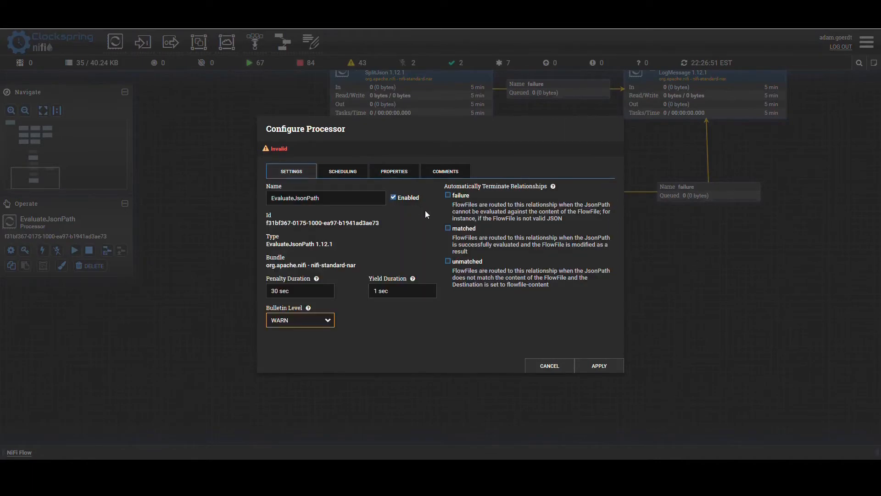
click(447, 261)
click(599, 366)
- Start the EvaluateJsonPath processor and refresh the flow's status
right_click(347, 204)
click(341, 220)
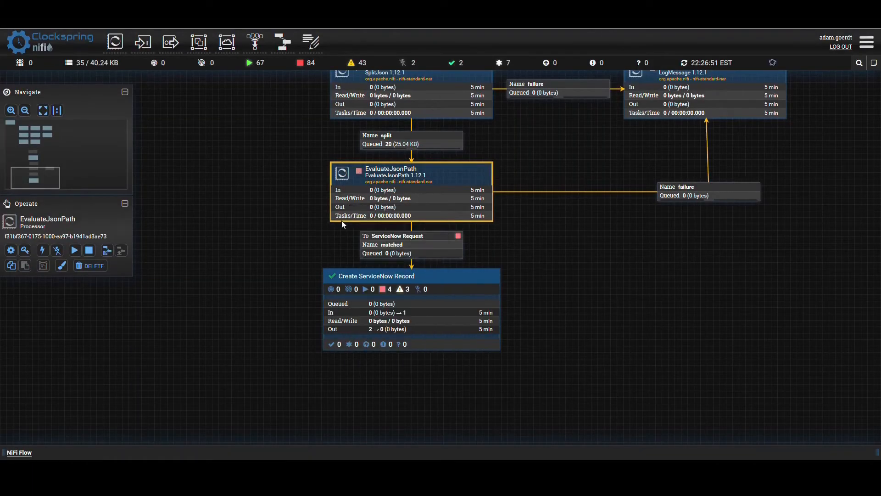
right_click(235, 211)
click(244, 215)
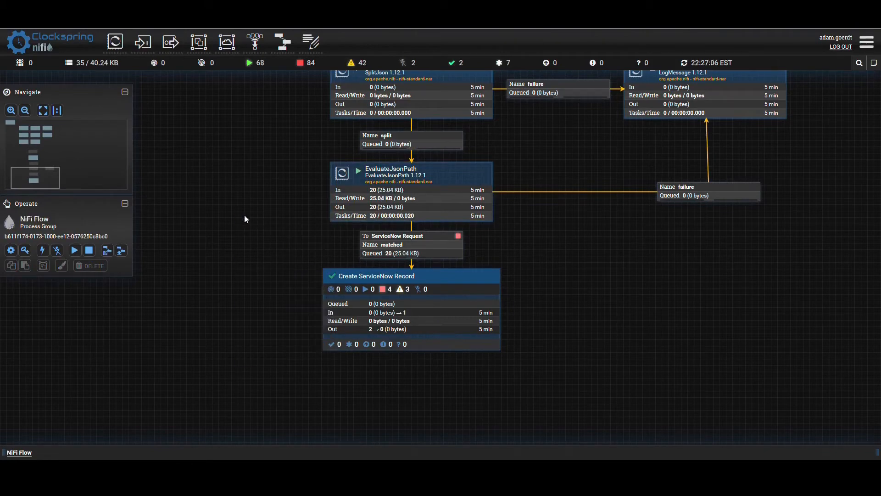
- List the matched queue leading to Create ServiceNow Record and open the attributes of its first FlowFile
click(393, 252)
right_click(391, 253)
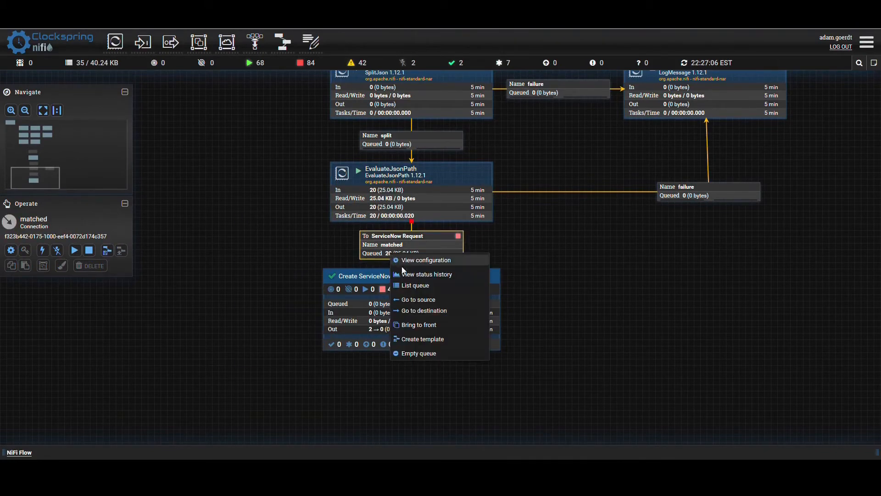
click(408, 285)
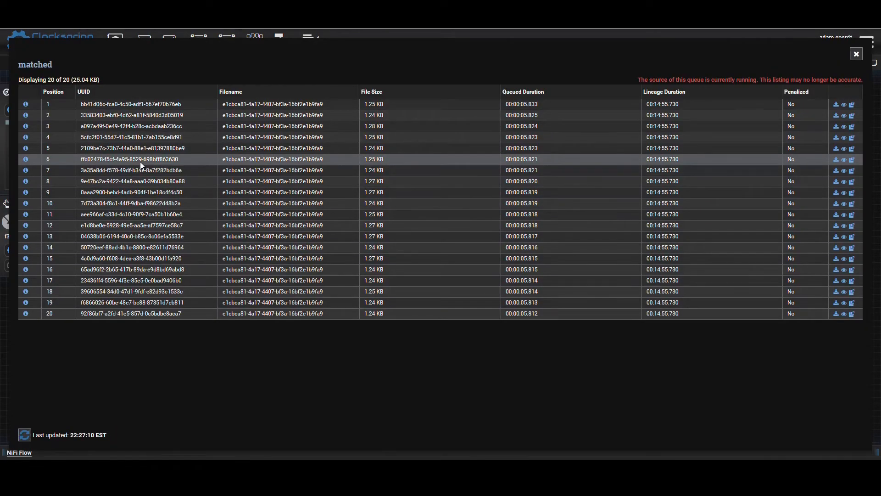
click(27, 105)
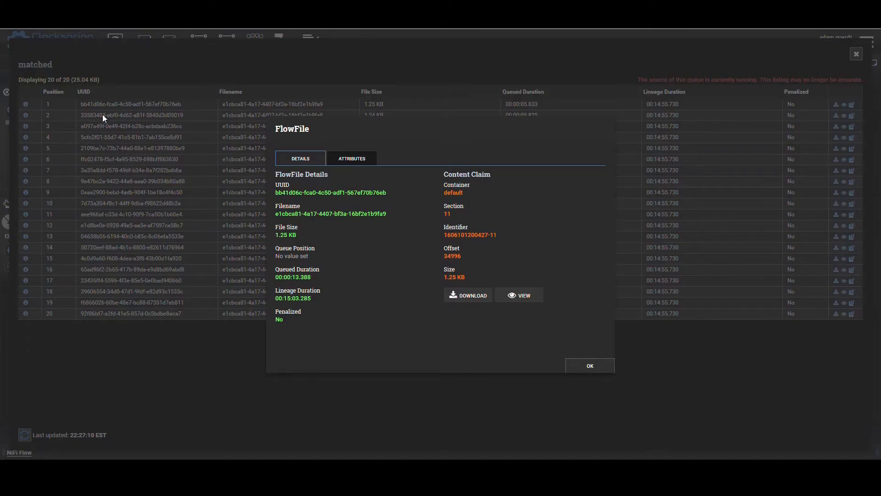
click(343, 158)
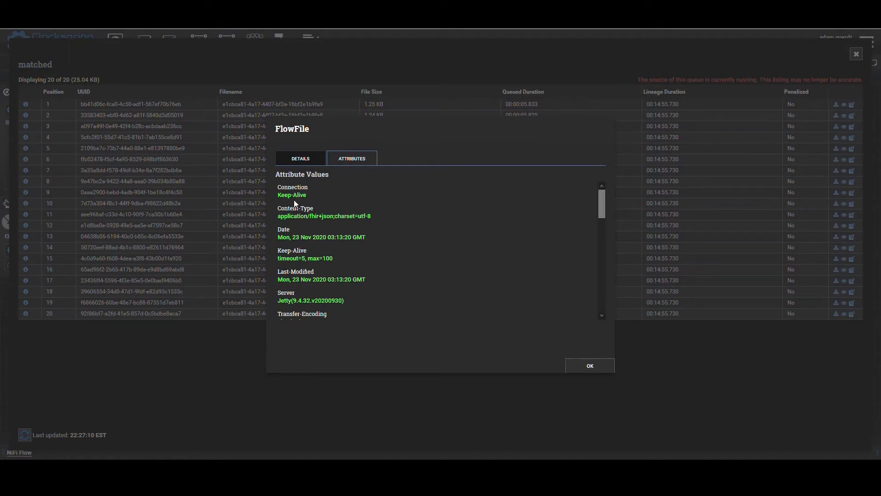
- Check the FlowFile's description, request URL, short_description and vendor_contract attributes, and close the details and the queue listing
scroll(296, 213, down, 5)
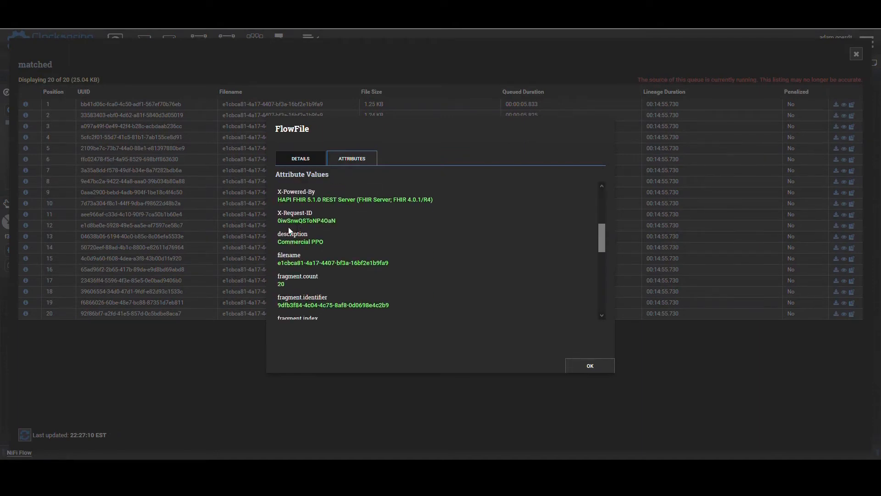
click(324, 240)
scroll(324, 241, down, 3)
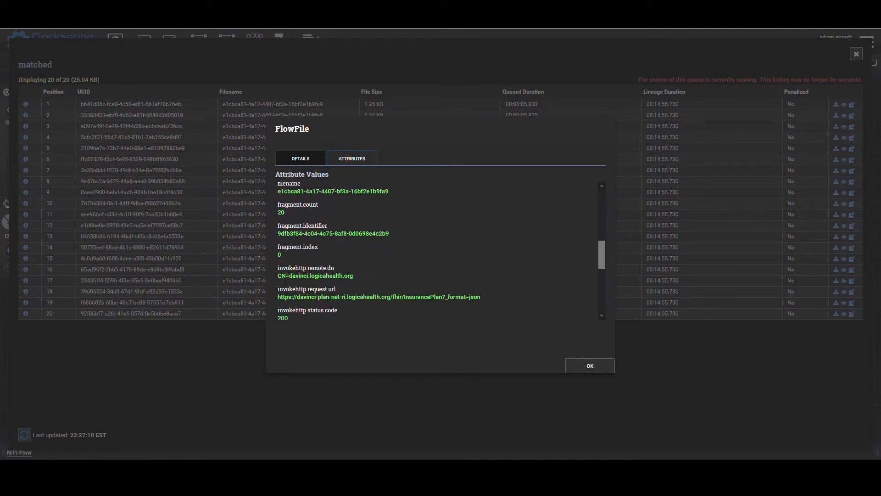
scroll(283, 273, down, 2)
scroll(284, 285, down, 2)
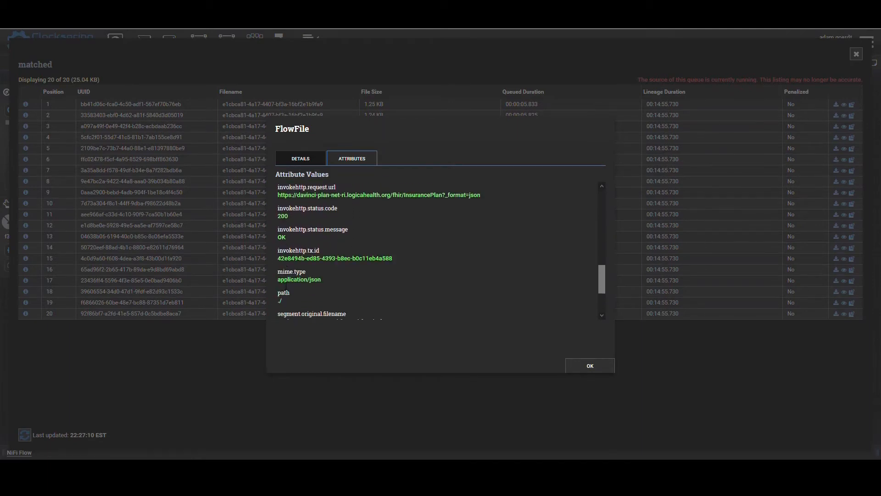
drag(284, 224, 481, 226)
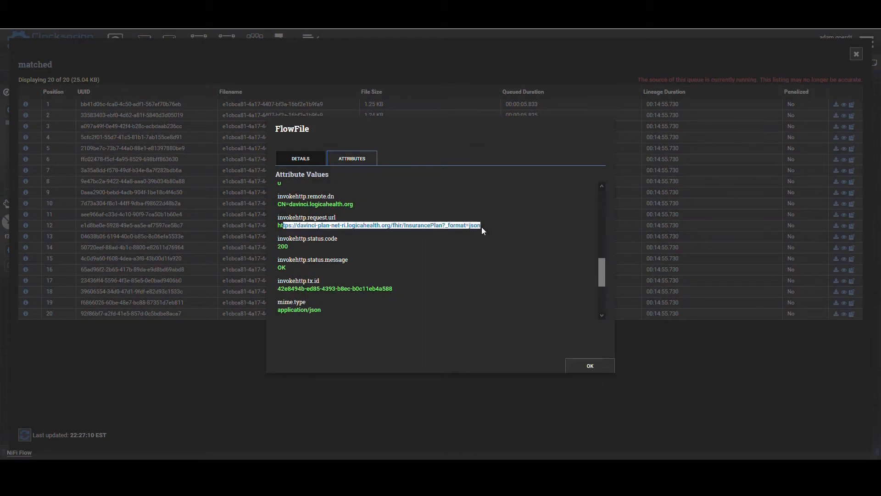
scroll(413, 237, down, 2)
scroll(412, 237, down, 3)
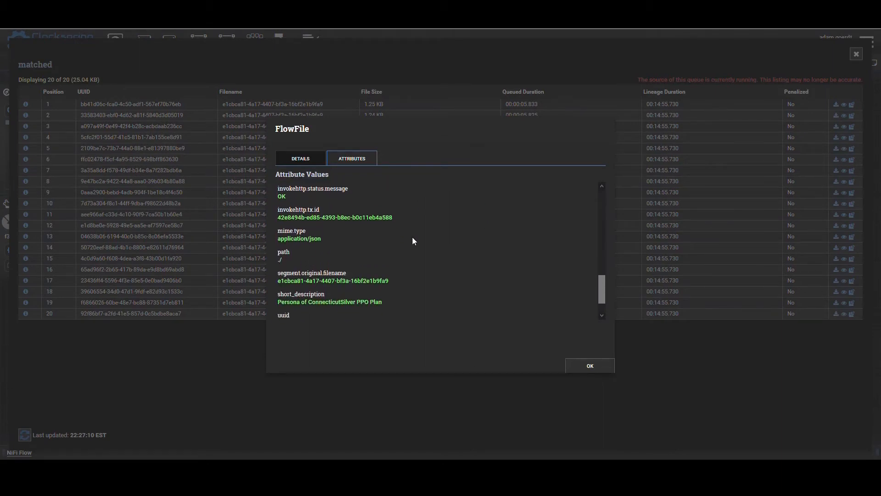
drag(308, 267, 409, 266)
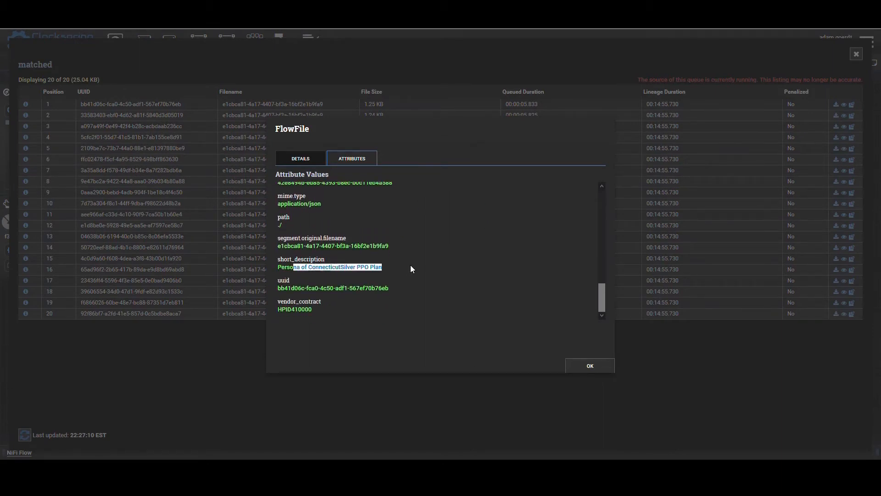
drag(287, 309, 313, 311)
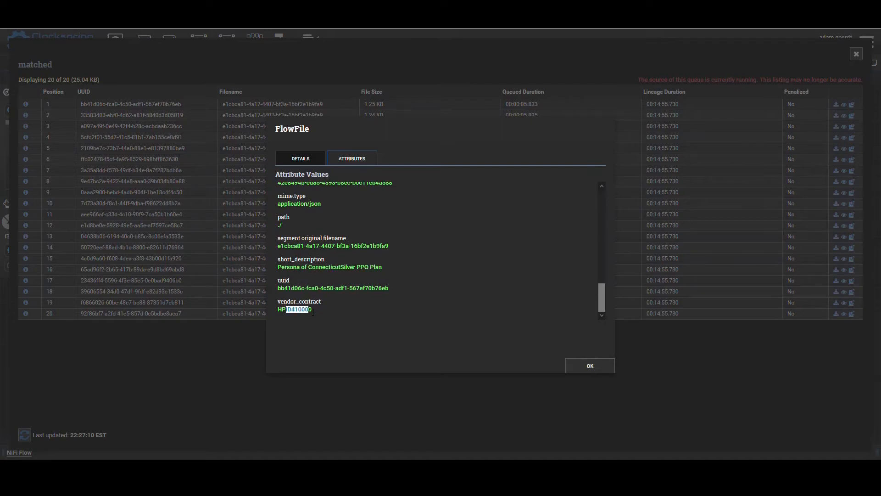
click(604, 371)
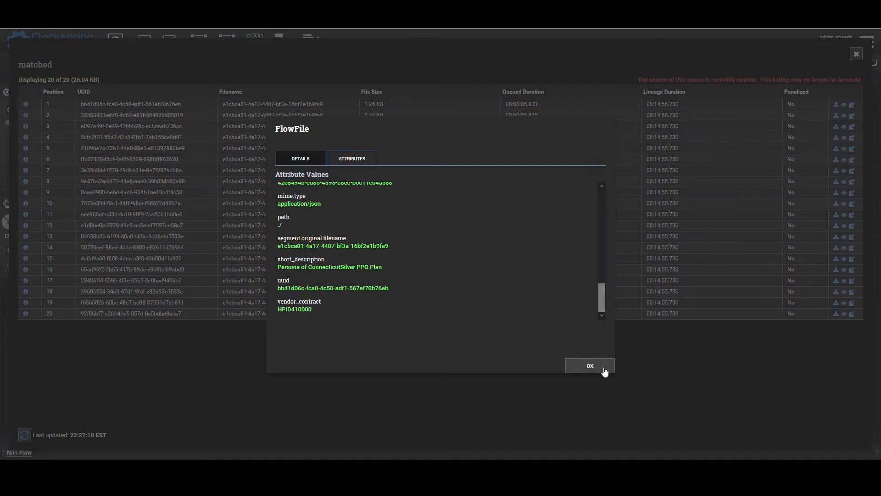
click(604, 371)
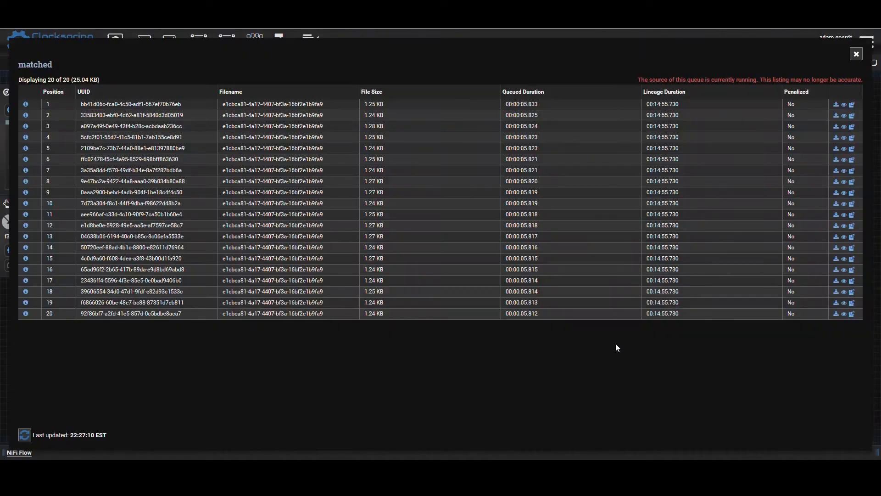
click(856, 55)
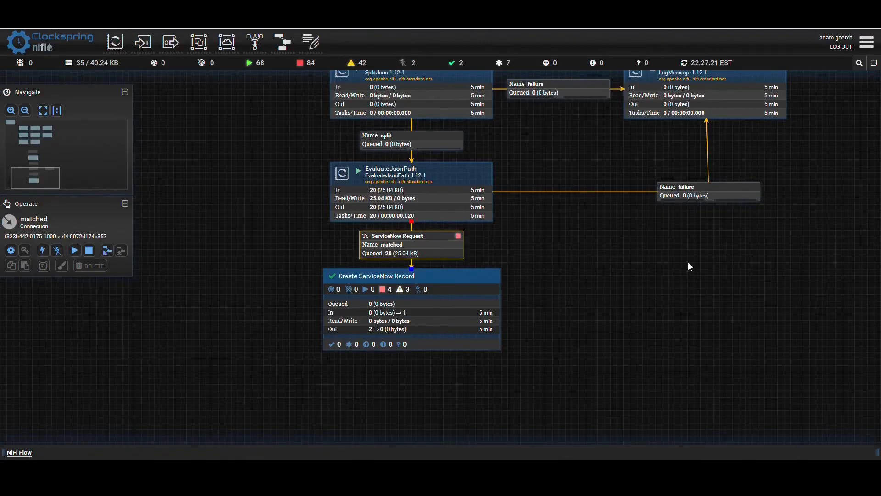
- Inside the Create ServiceNow Record group, start the ServiceNow Request input port and refresh the status
drag(213, 321, 227, 302)
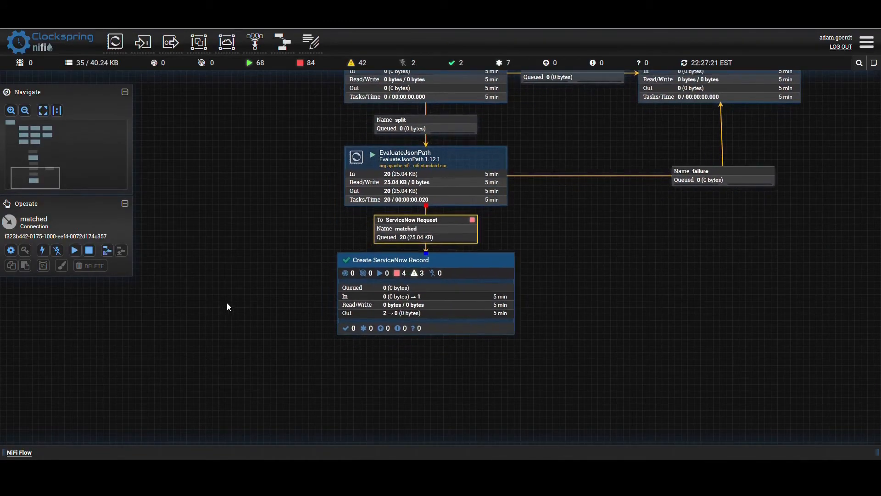
double_click(379, 297)
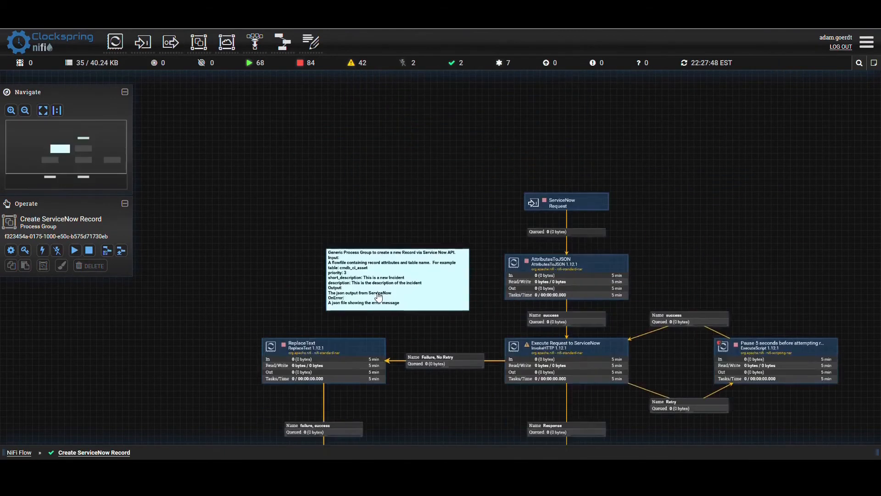
right_click(517, 199)
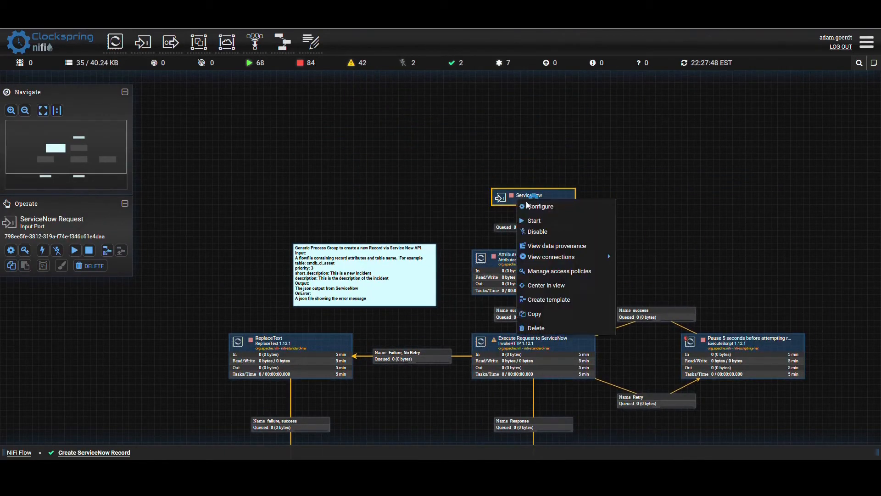
click(534, 221)
right_click(356, 182)
click(369, 188)
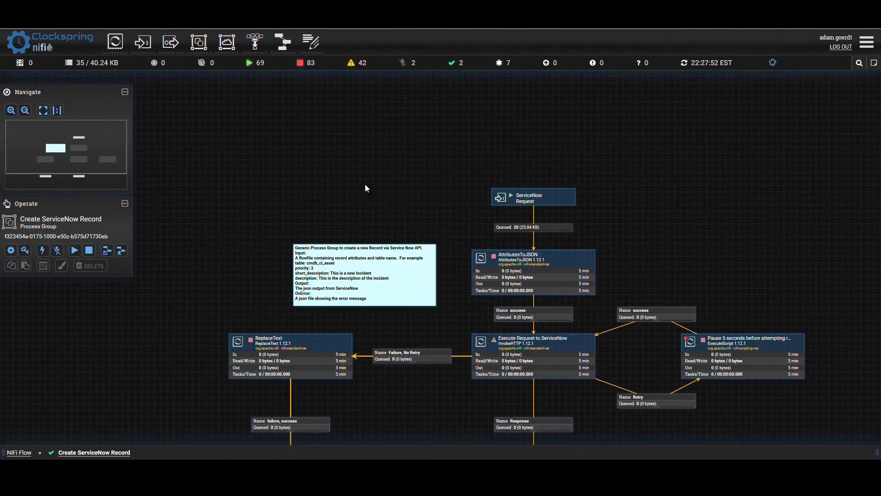
- Add an UpdateAttribute processor beside the ServiceNow Request port and move the port higher to make room above AttributesToJSON
drag(733, 193, 697, 137)
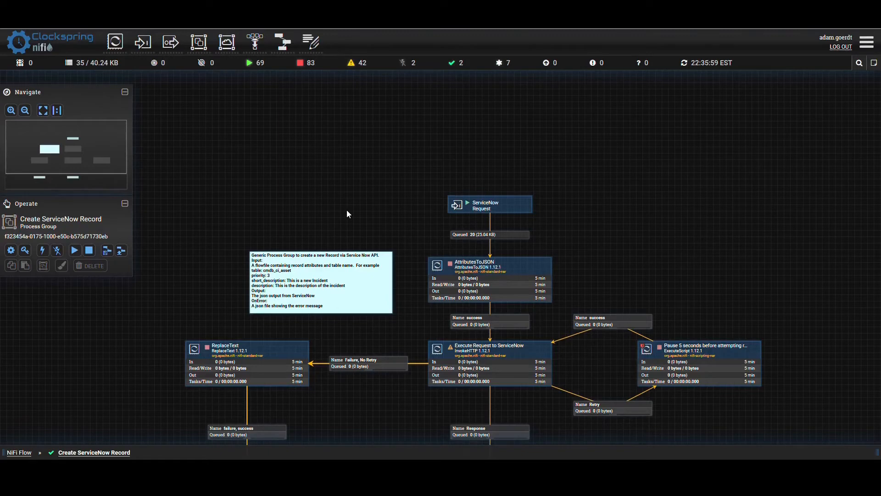
drag(121, 52, 533, 139)
drag(669, 174, 635, 192)
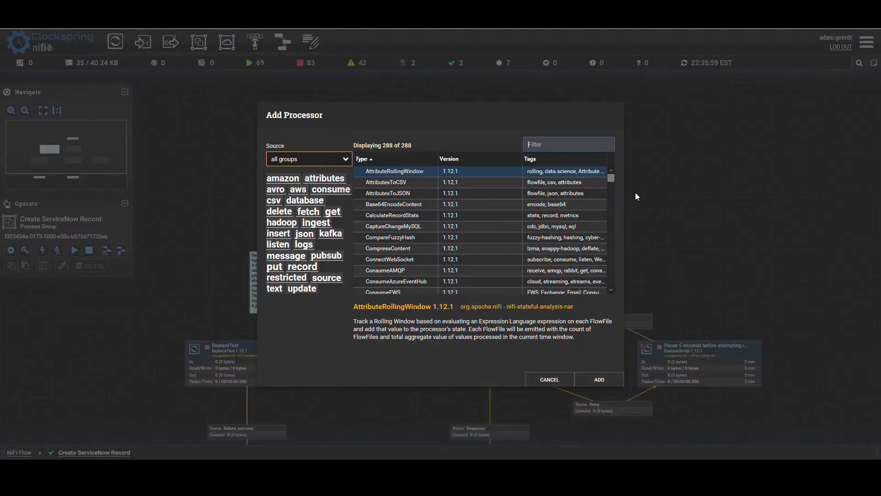
text(up)
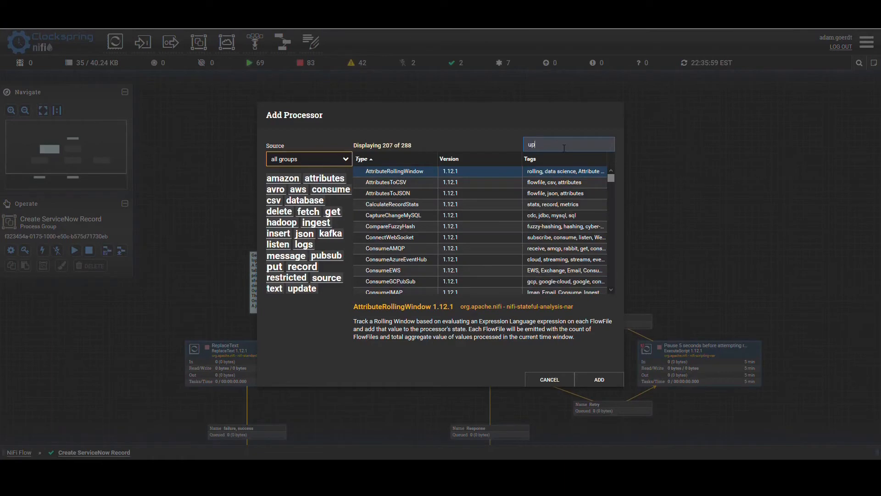
text(dateatt)
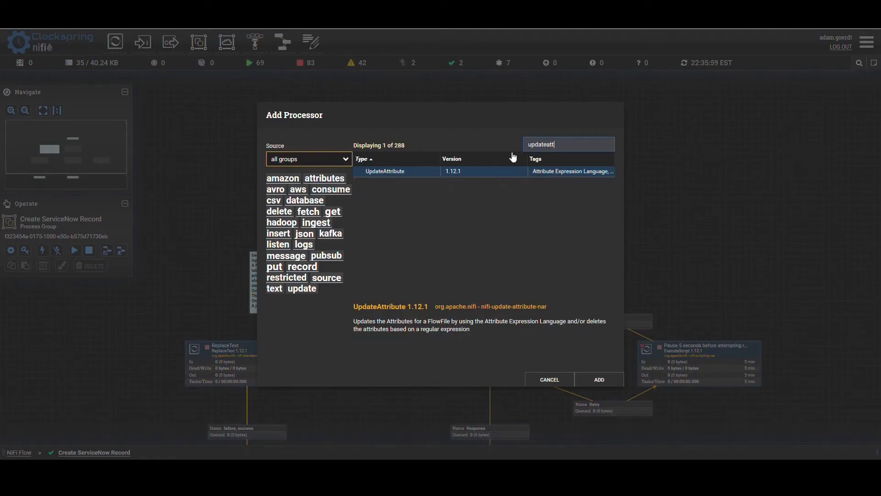
click(599, 380)
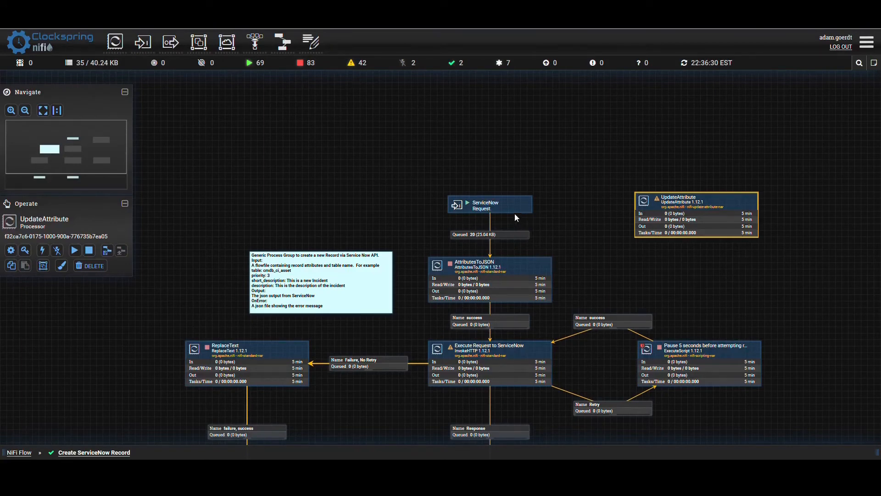
drag(514, 209, 513, 161)
drag(516, 124, 516, 125)
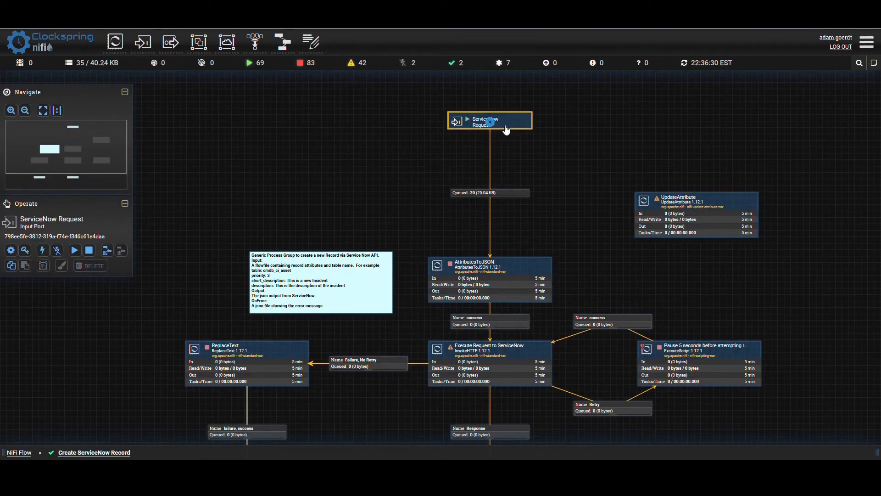
- Reroute the ServiceNow Request connection to UpdateAttribute, place that processor above AttributesToJSON, and connect its success relationship to AttributesToJSON
click(486, 195)
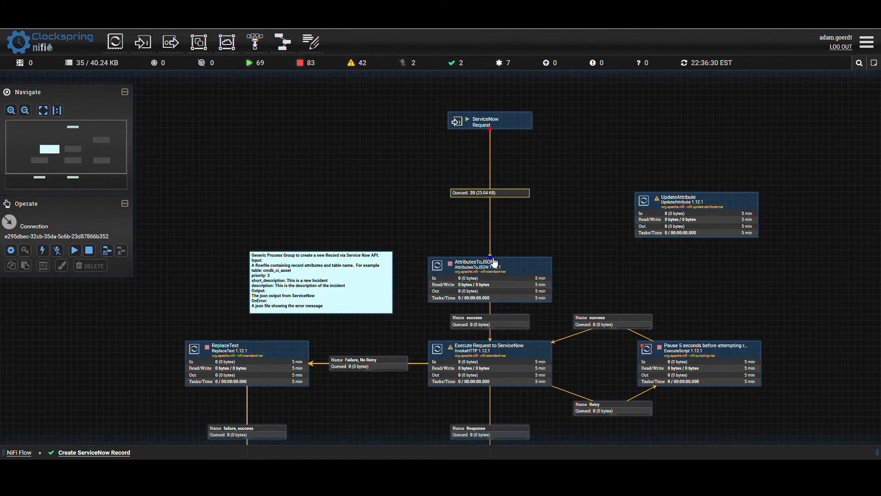
drag(492, 262, 679, 223)
drag(676, 220, 475, 191)
drag(491, 224, 494, 270)
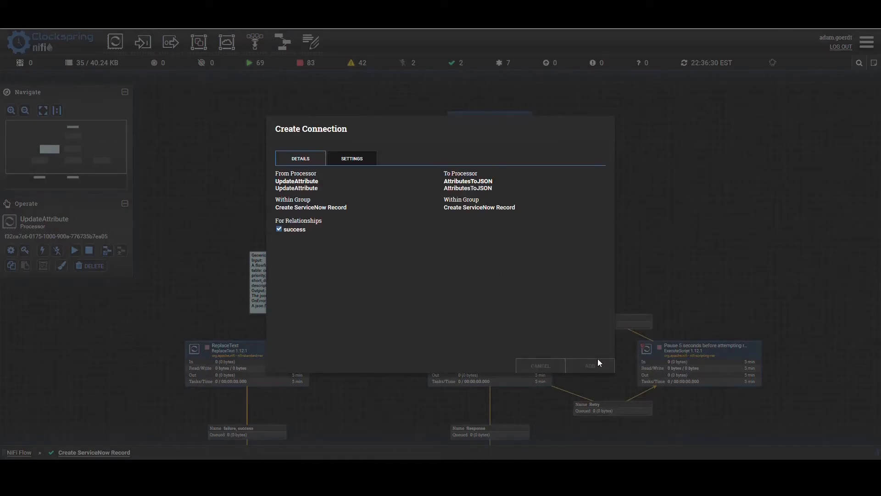
click(595, 364)
- In the UpdateAttribute processor's configuration, add a property named table with the value ast_contract
click(444, 183)
double_click(444, 184)
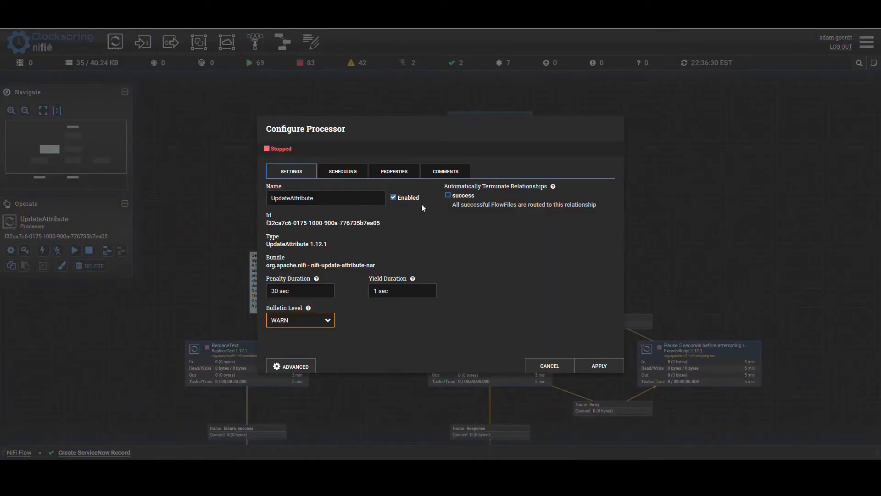
click(399, 173)
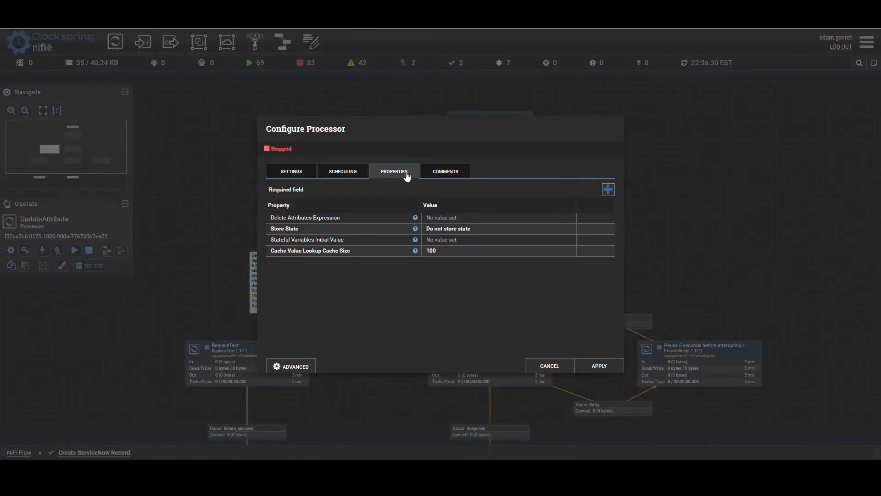
click(608, 190)
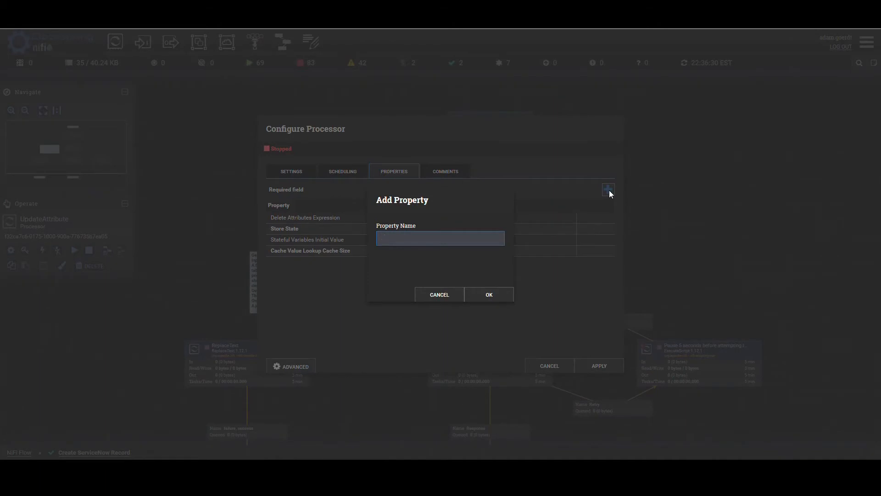
text(as)
key(BackSpace)
key(BackSpace)
text(table)
key(Return)
text(ast_c)
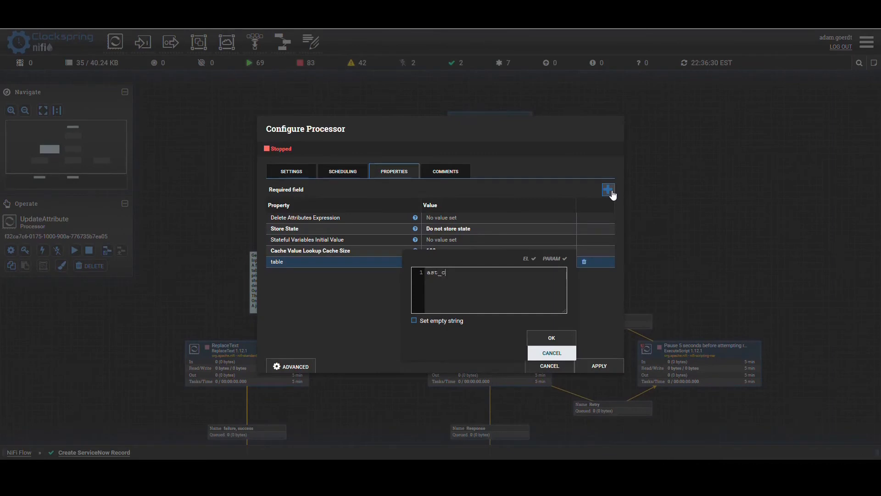
text(ontract)
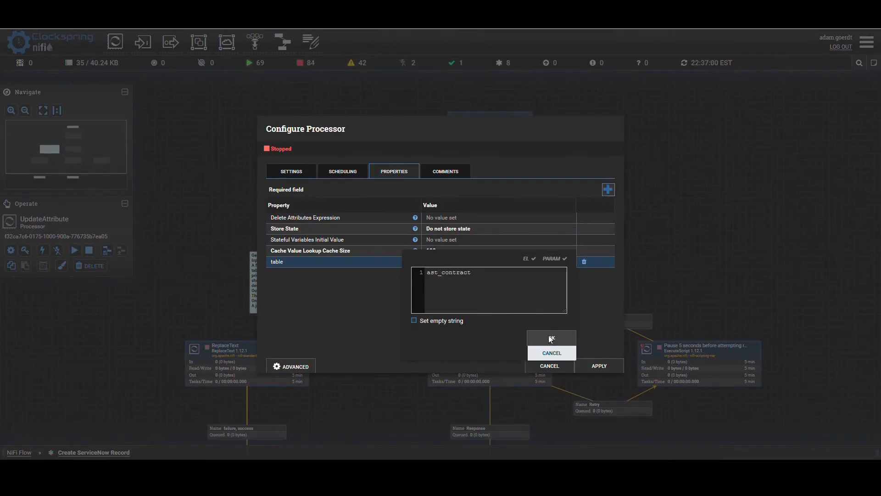
click(552, 337)
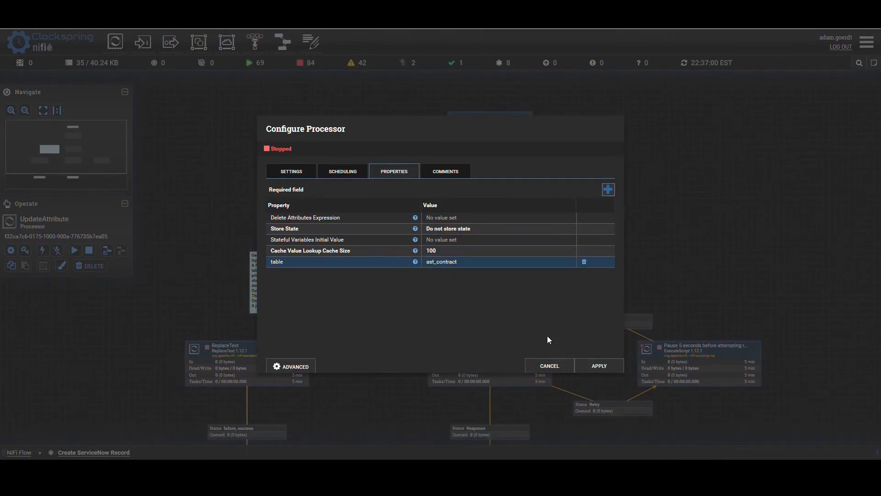
- Add a contract_model property with the value Insurance to UpdateAttribute and apply the configuration
click(607, 195)
text(contract_mode)
key(Return)
text(Insurance)
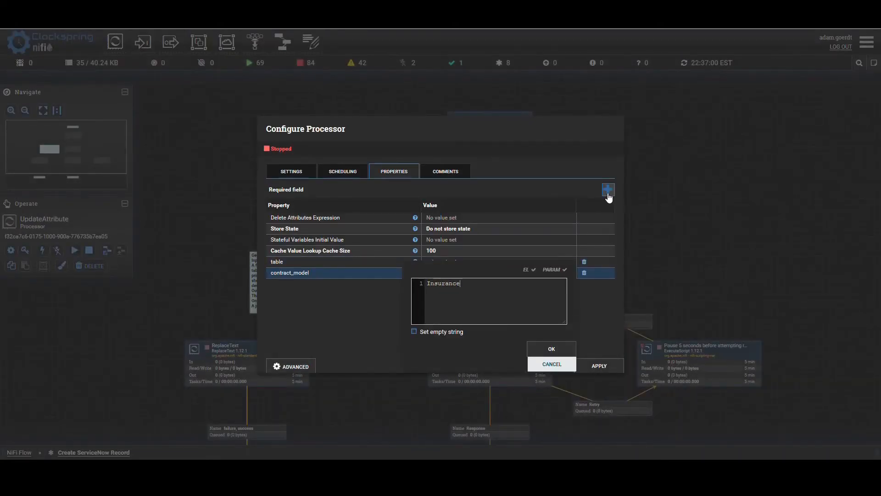
click(547, 350)
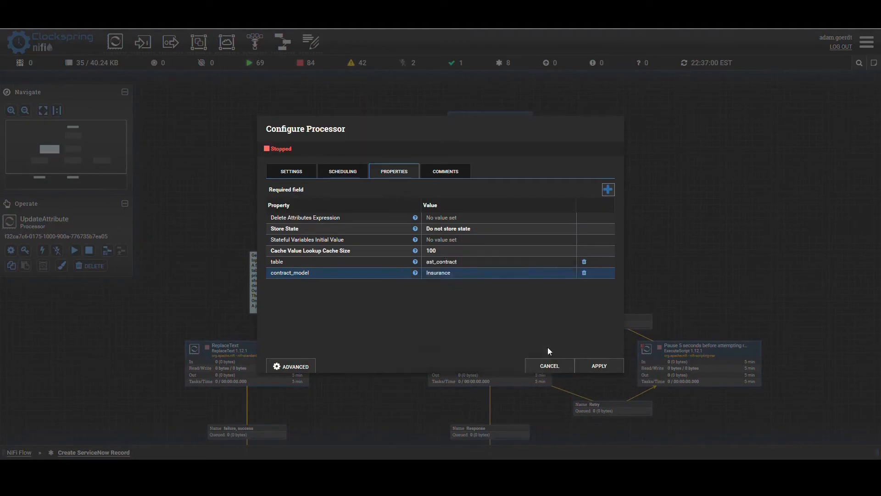
click(587, 369)
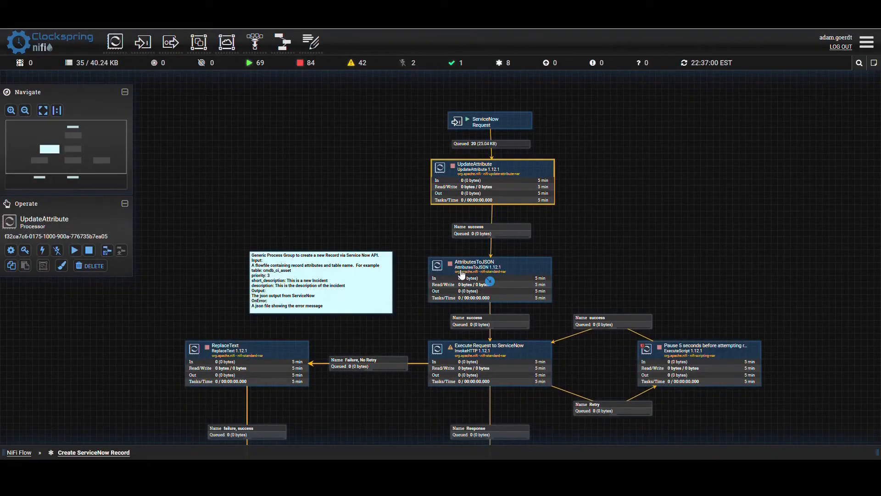
- Start the UpdateAttribute and AttributesToJSON processors and refresh the flow status
right_click(491, 181)
click(447, 191)
drag(419, 218, 415, 150)
right_click(449, 224)
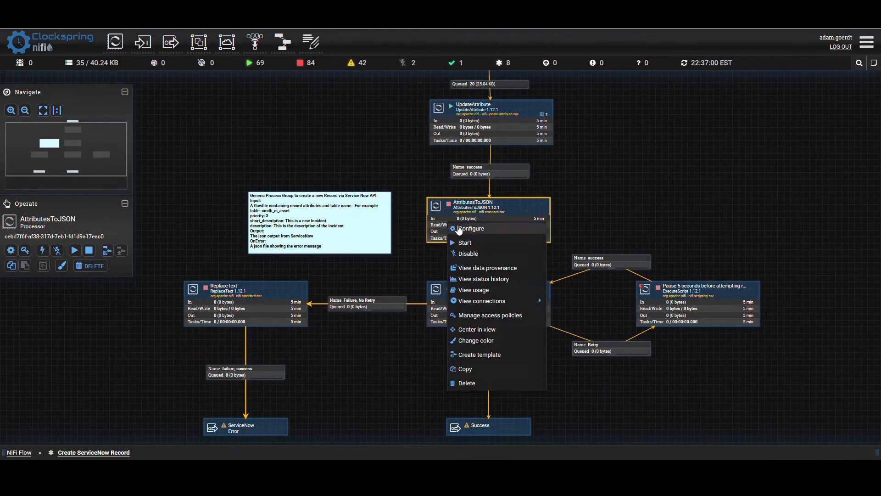
click(460, 244)
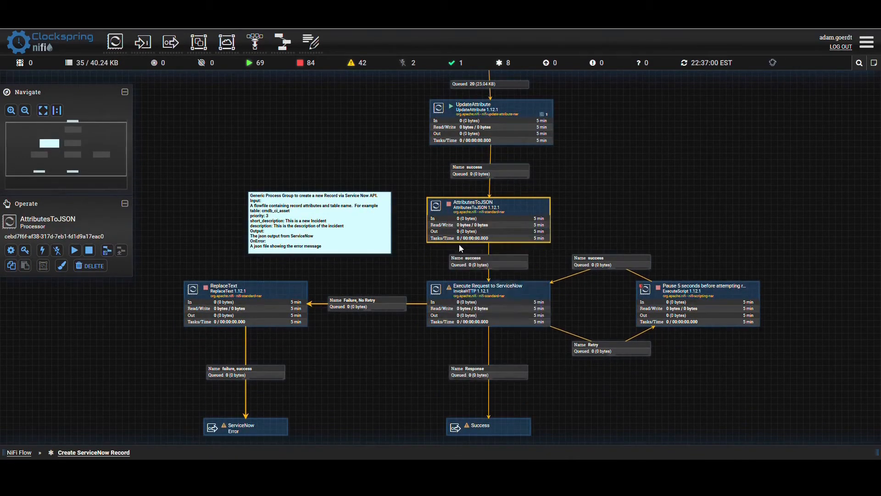
right_click(684, 173)
click(700, 172)
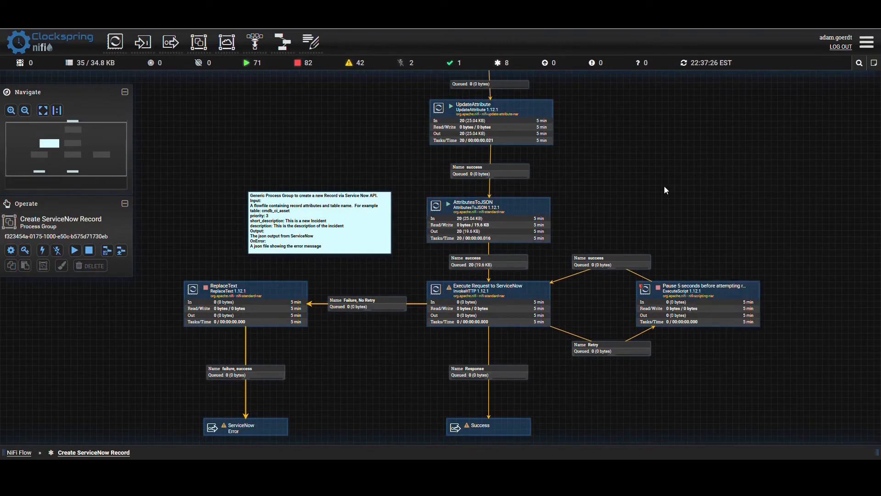
- List the success queue after AttributesToJSON and view the first FlowFile's content as formatted JSON
click(474, 265)
right_click(474, 263)
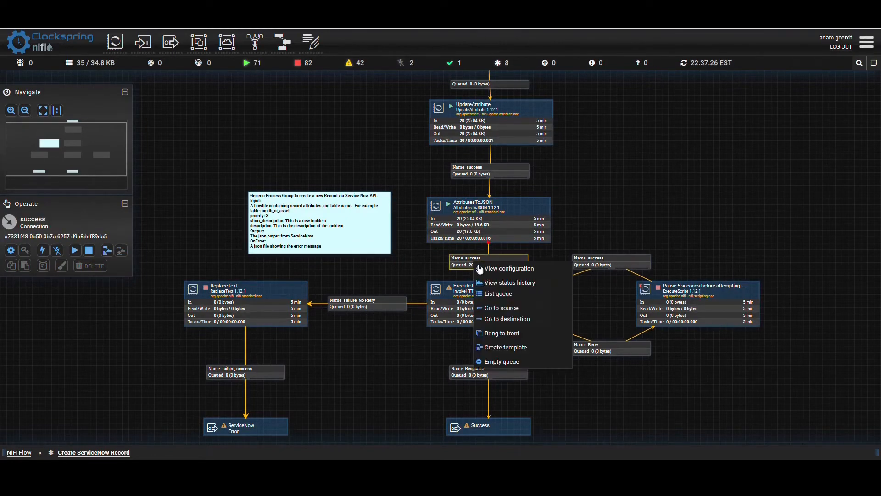
click(498, 294)
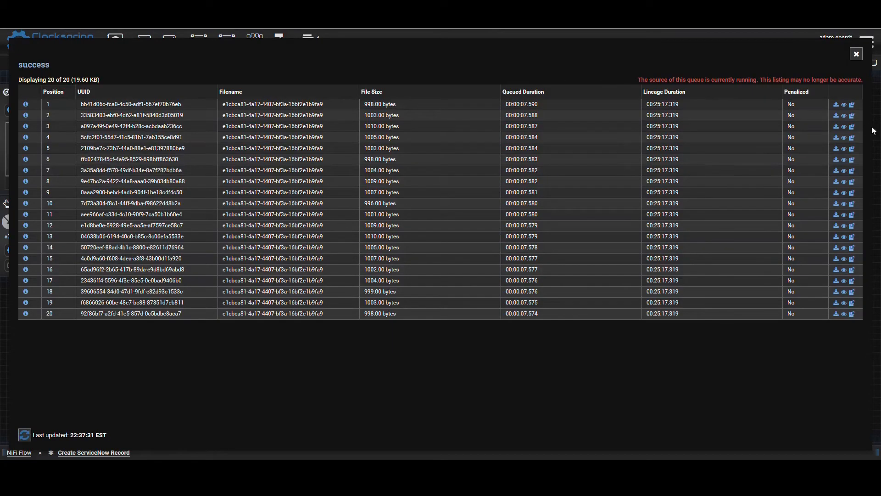
click(847, 105)
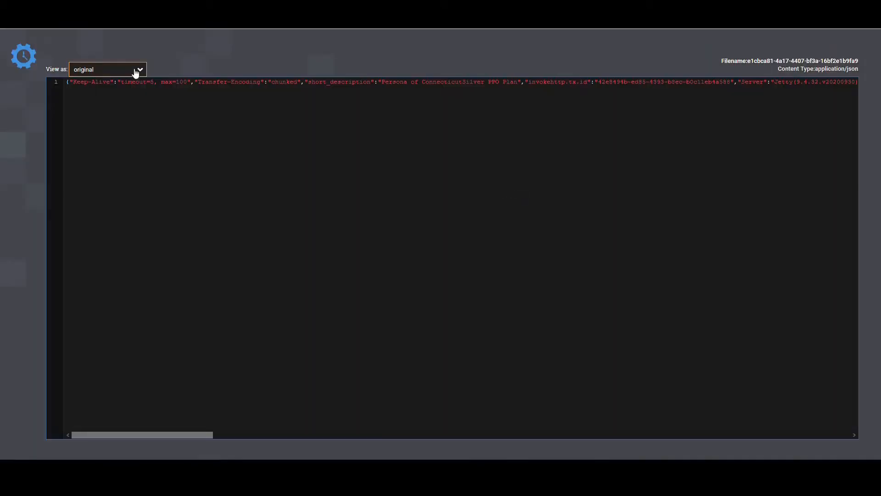
click(120, 71)
click(106, 97)
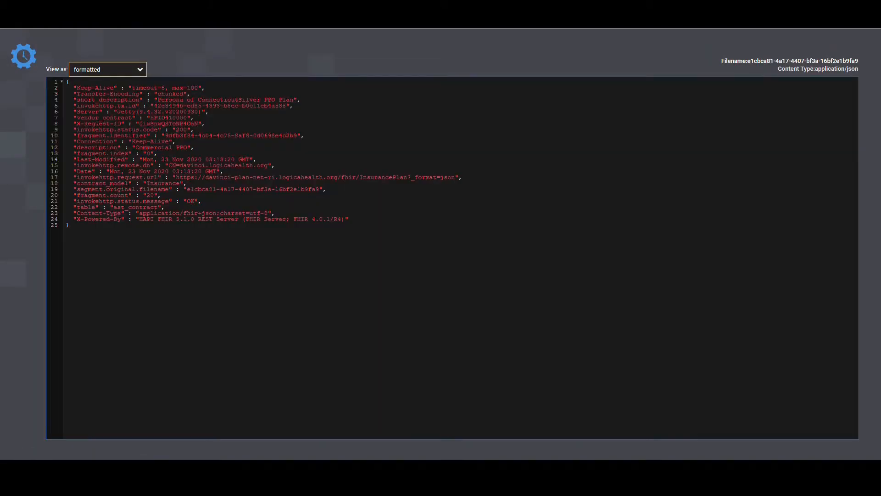
- Check the short_description, description, table and contract_model entries in the FlowFile's JSON, and close the queue listing
drag(77, 88, 198, 108)
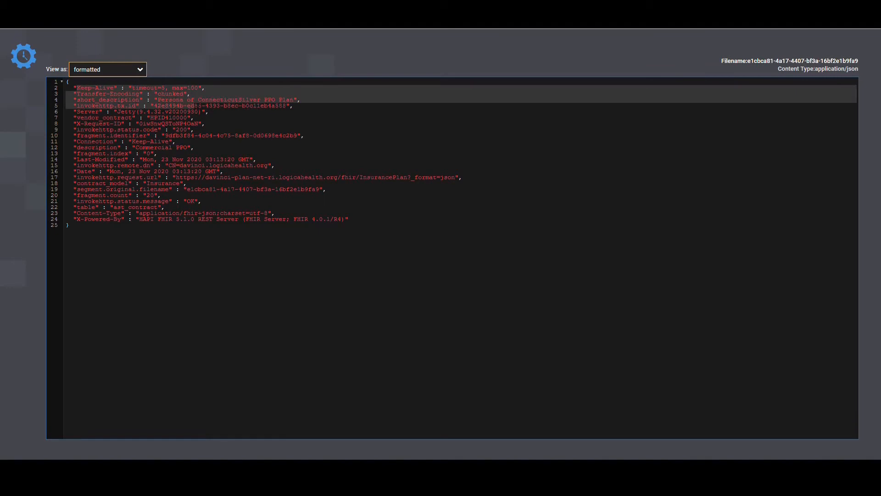
drag(315, 112, 303, 106)
drag(77, 100, 306, 101)
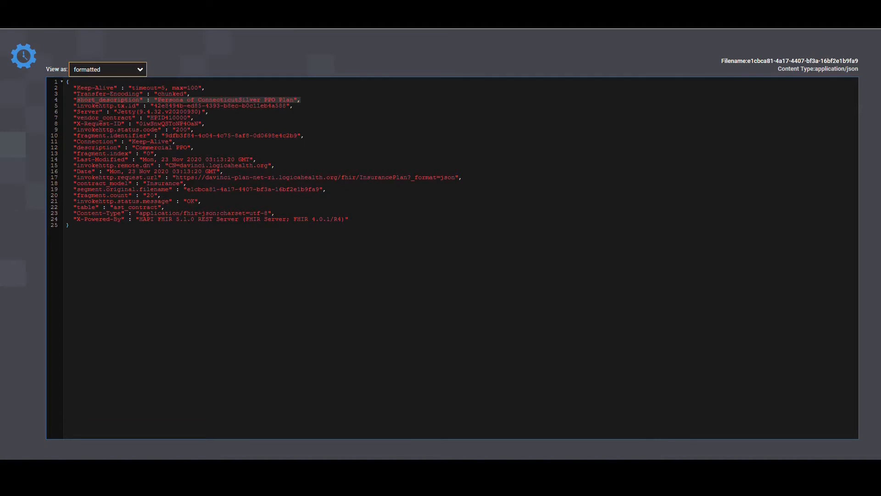
click(79, 106)
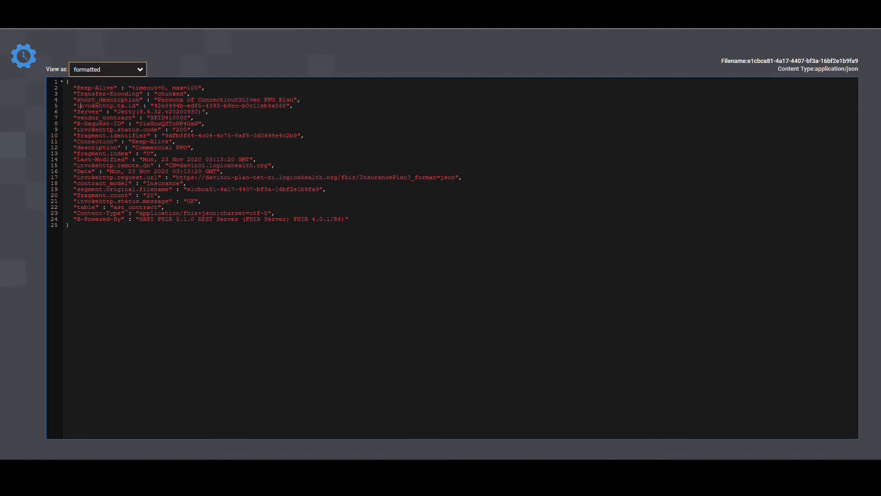
drag(76, 148, 238, 149)
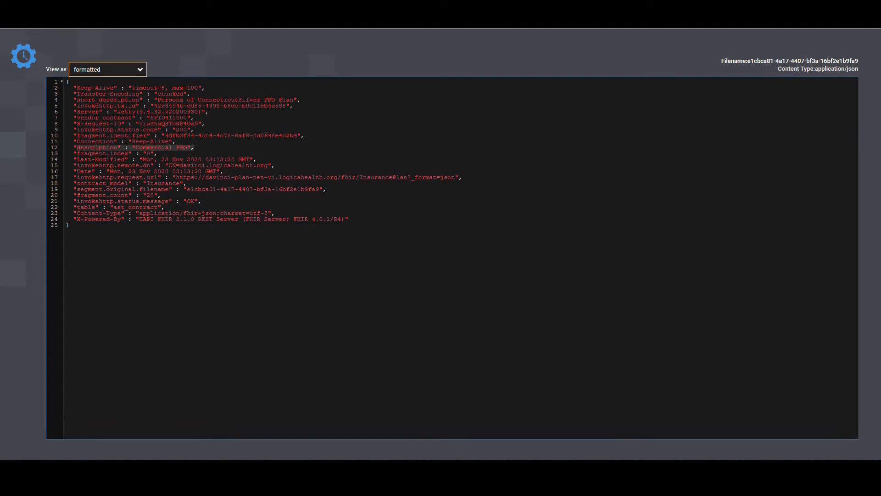
drag(76, 207, 166, 207)
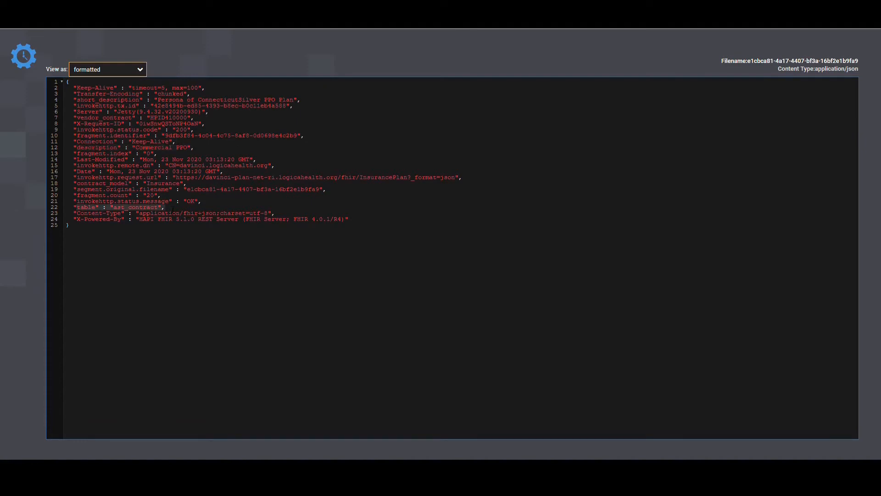
drag(77, 183, 177, 184)
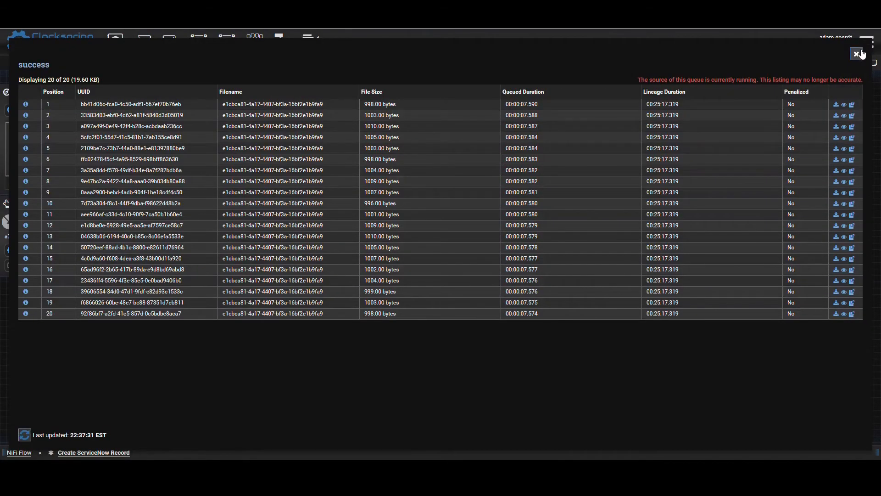
click(864, 52)
- Check the validation warnings of the Execute Request to ServiceNow processor
drag(678, 168, 676, 109)
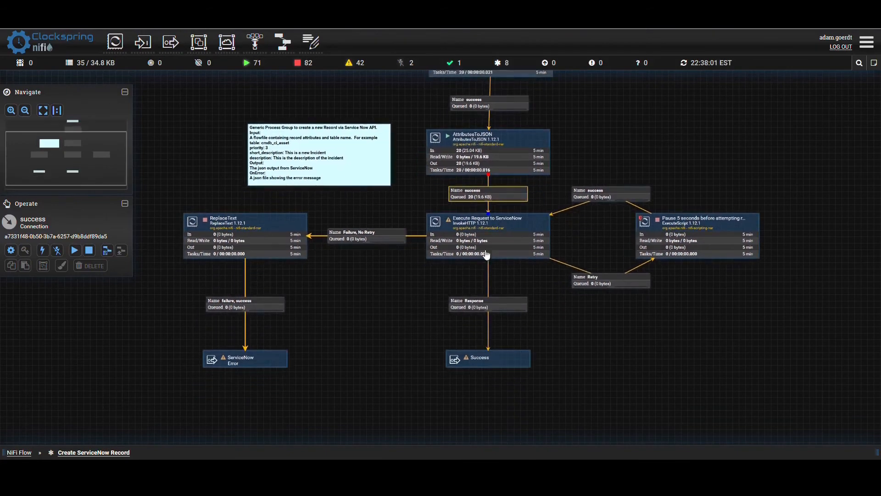
drag(391, 274, 317, 296)
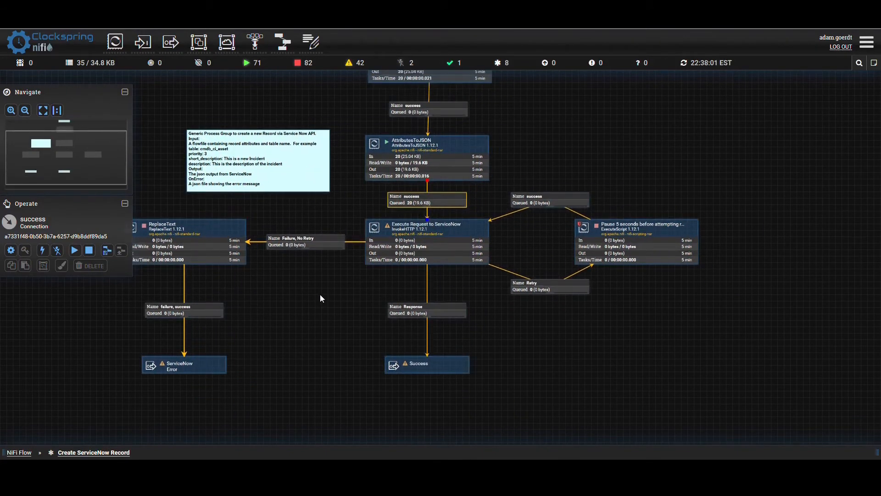
click(320, 298)
mouse_move(391, 231)
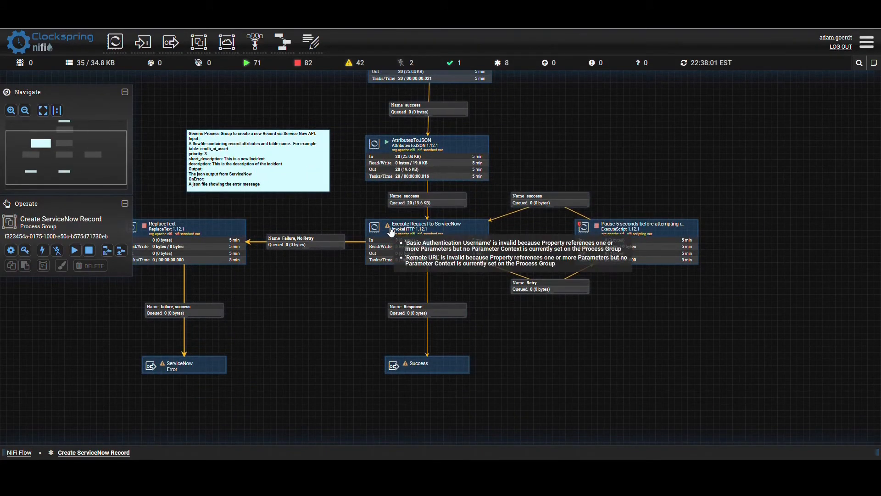
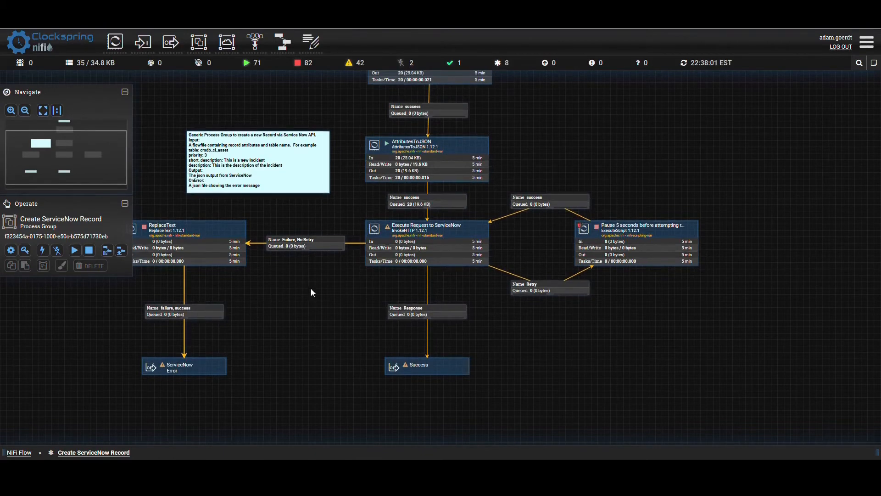
- Assign the ServiceNow - Instance parameter context to the Create ServiceNow Record process group and apply the configuration
click(11, 251)
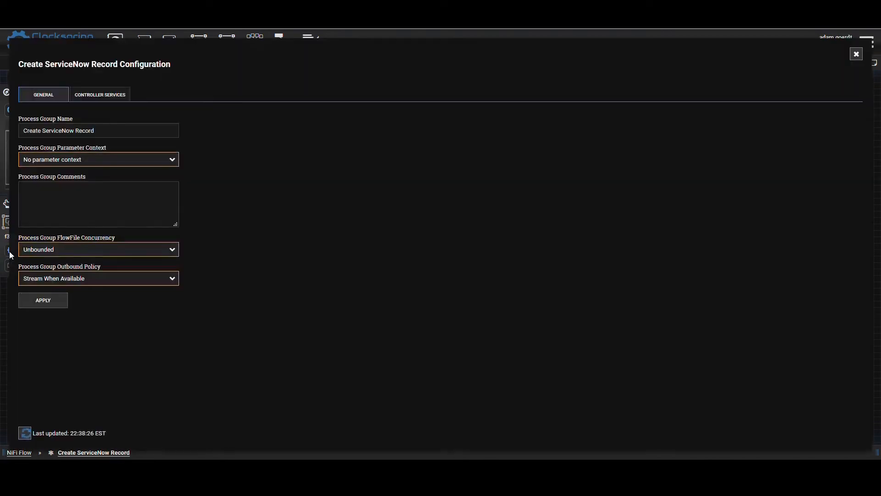
click(43, 162)
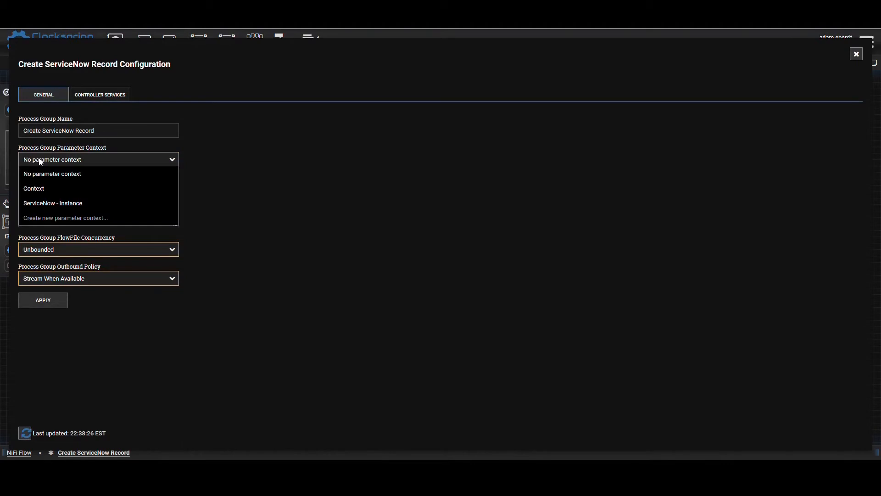
click(48, 203)
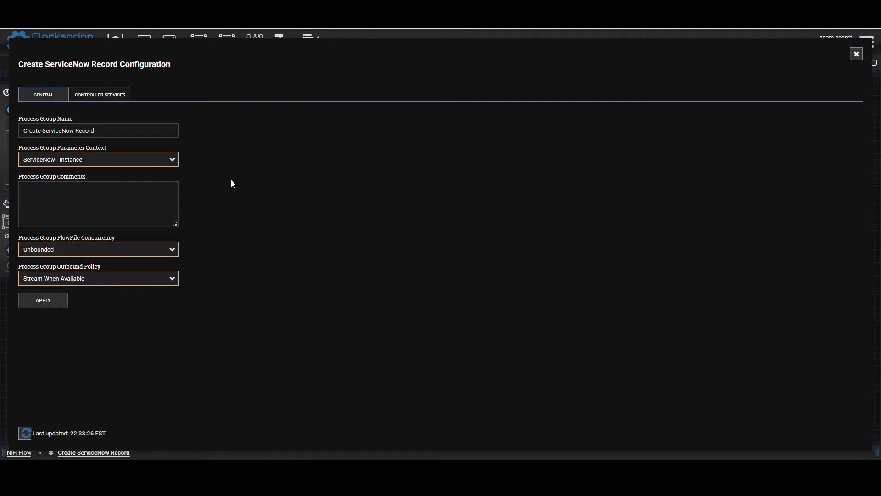
click(36, 299)
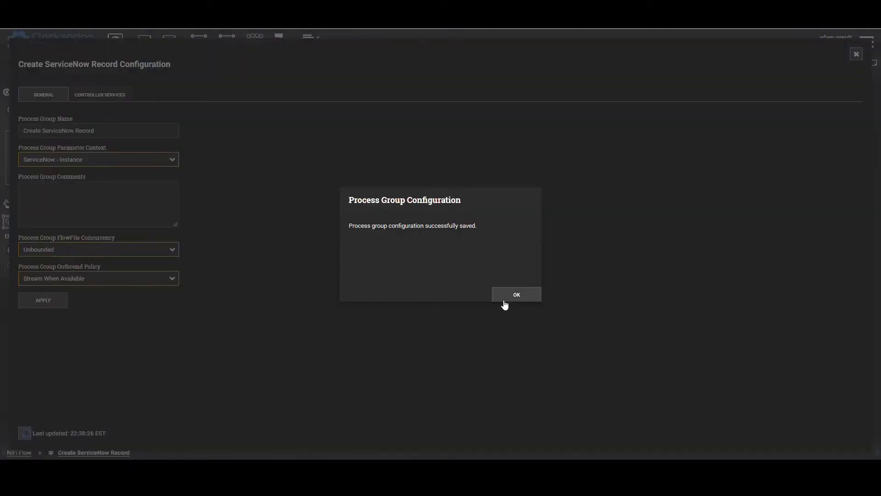
click(506, 295)
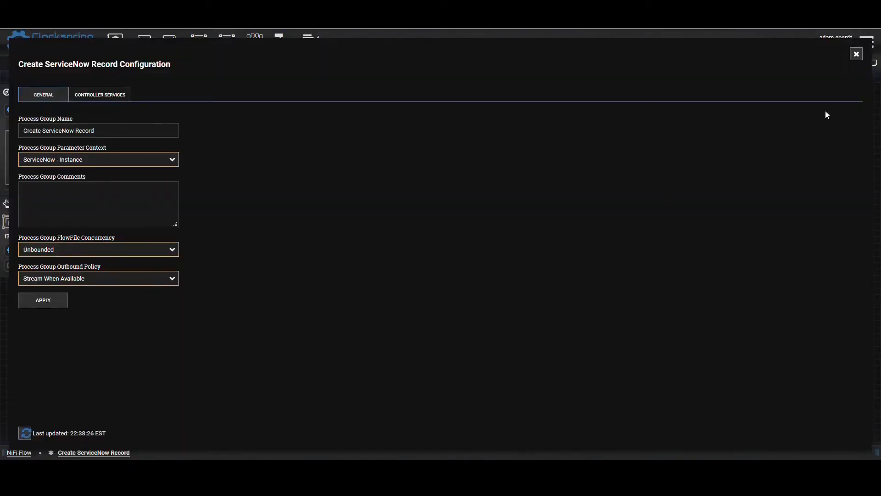
click(856, 54)
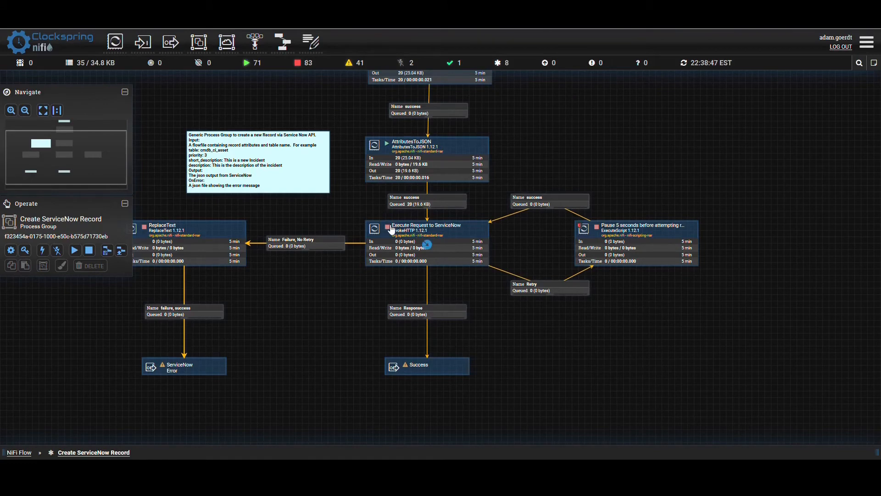
- Set the Execute Request to ServiceNow processor's Basic Authentication Password to the parameter reference #{service_now_password} and apply it
double_click(359, 251)
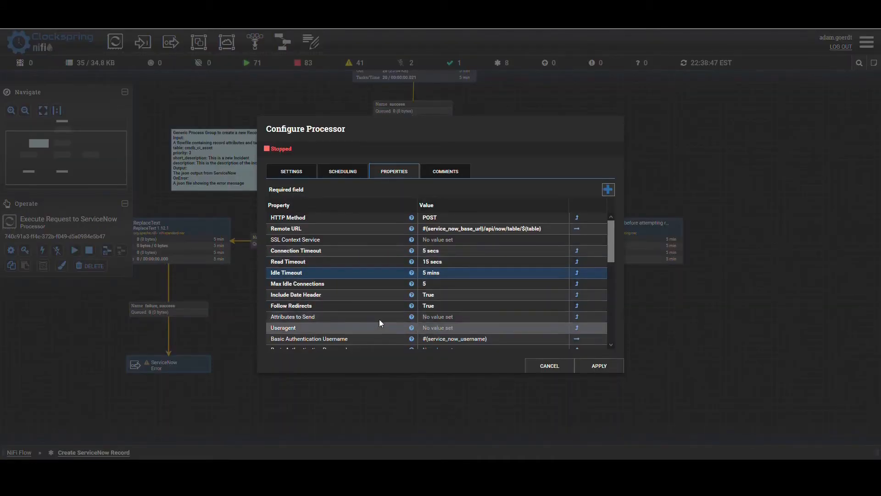
scroll(367, 321, down, 3)
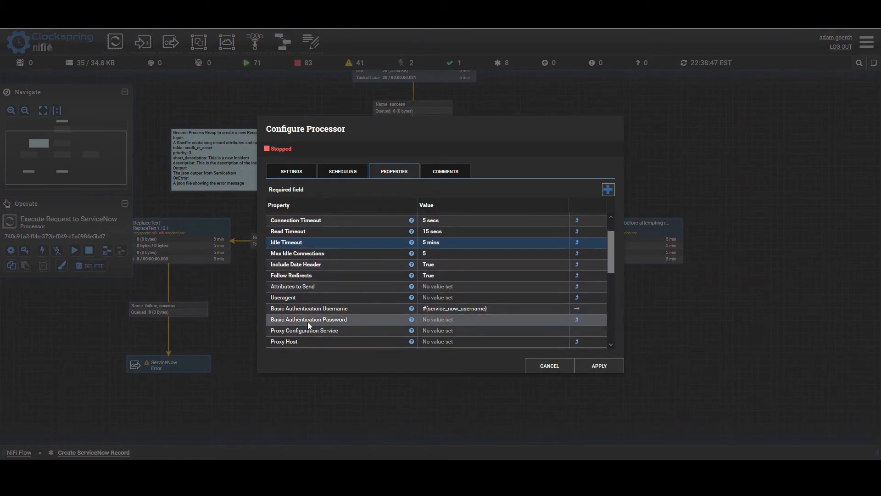
click(441, 320)
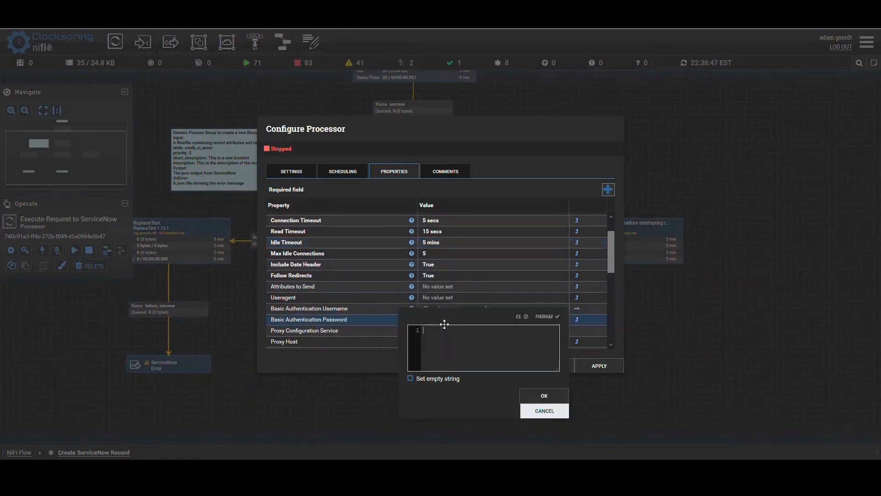
text(#{service_now_password)
text(})
click(561, 400)
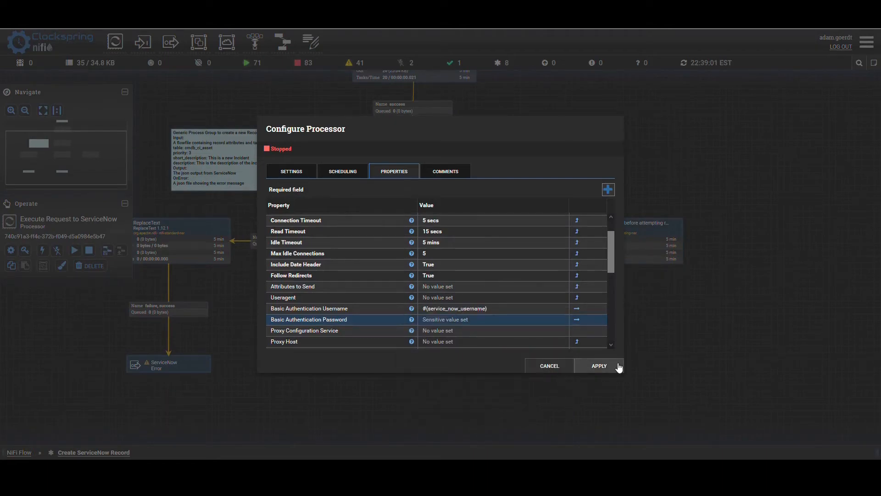
click(615, 364)
- Start the Execute Request to ServiceNow processor and refresh the flow status
right_click(363, 230)
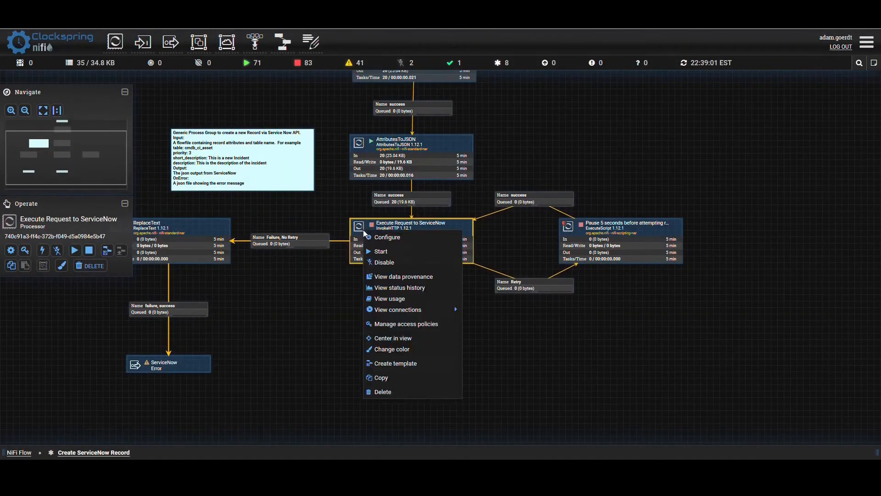
click(314, 309)
drag(260, 292, 300, 291)
right_click(431, 239)
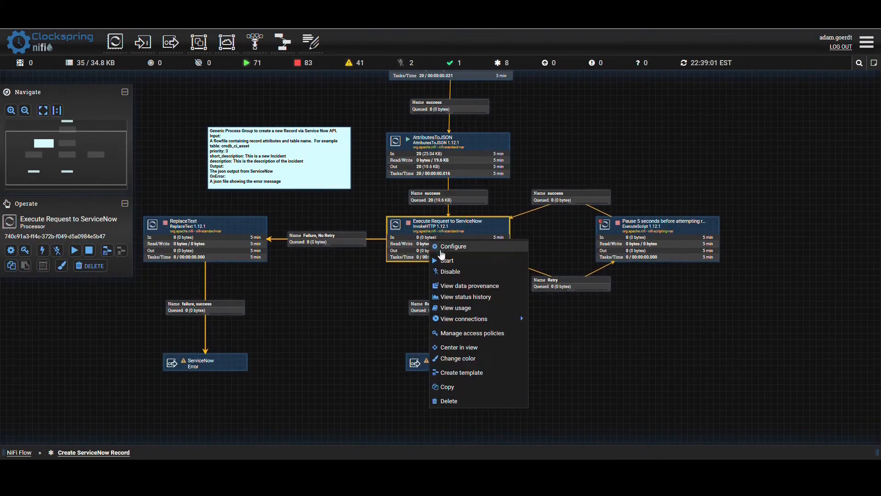
click(455, 260)
right_click(350, 254)
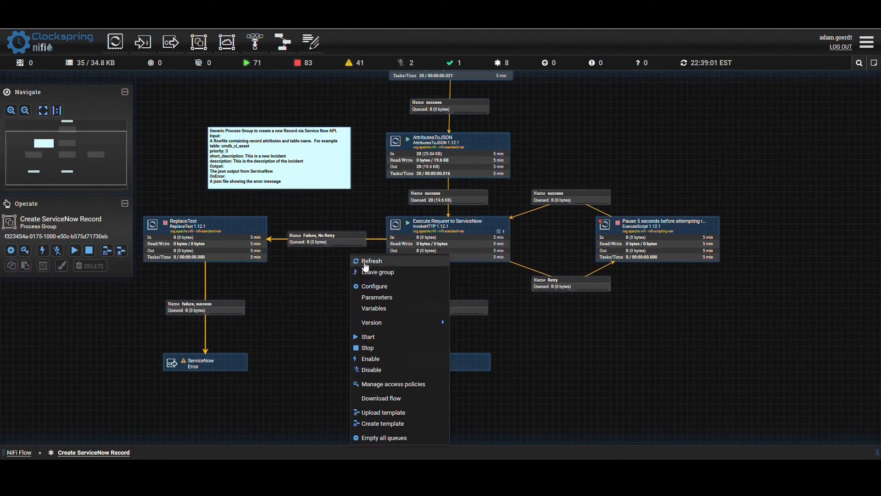
click(361, 258)
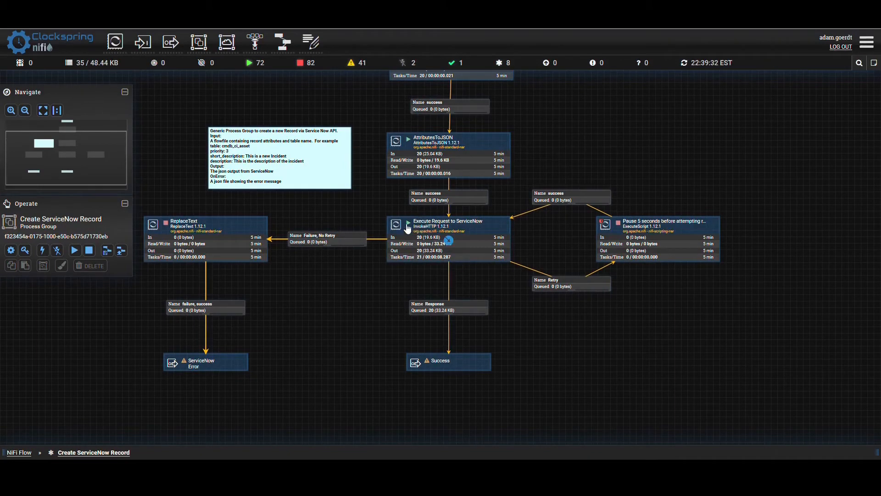
- Check the HTTP Method among the running Execute Request to ServiceNow processor's properties and close its details
click(425, 312)
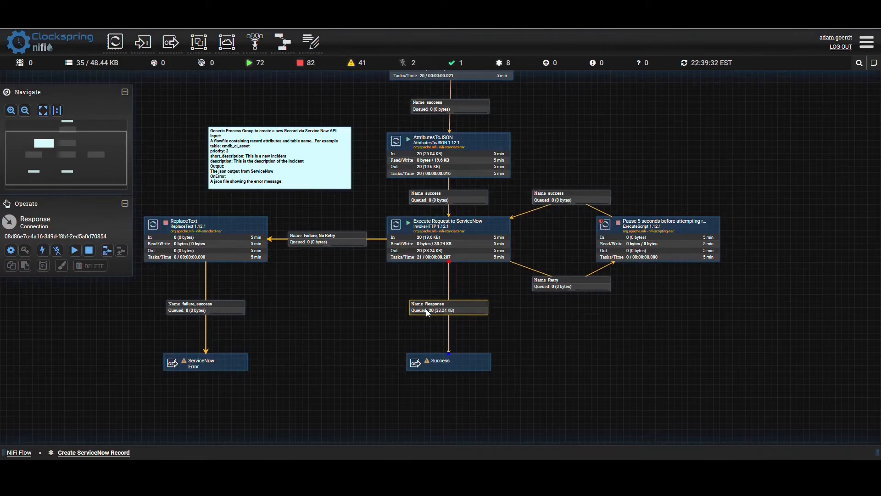
double_click(422, 239)
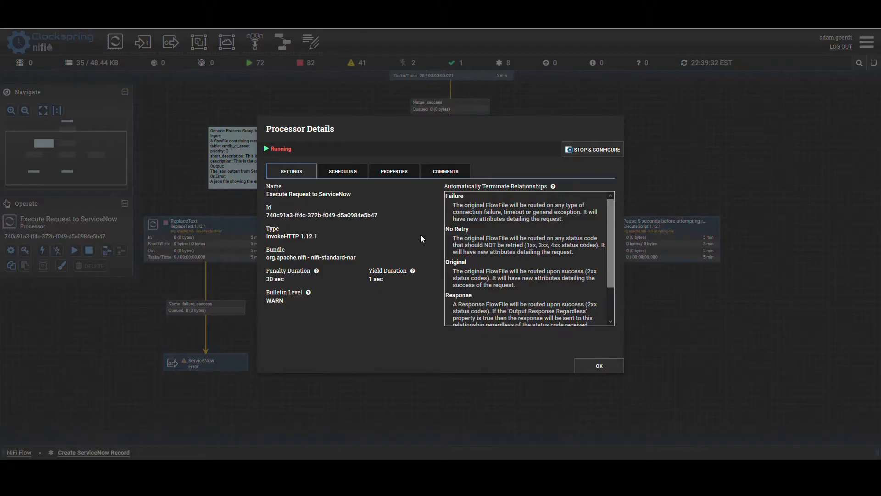
click(394, 171)
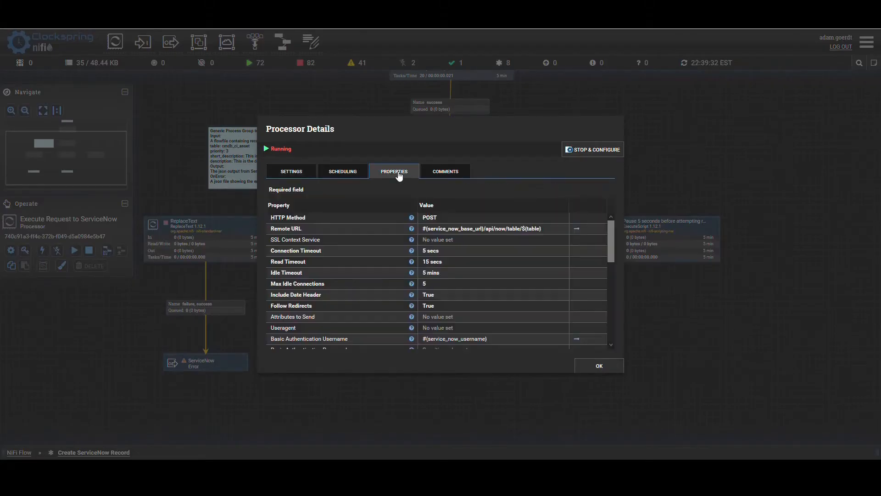
click(426, 218)
click(527, 275)
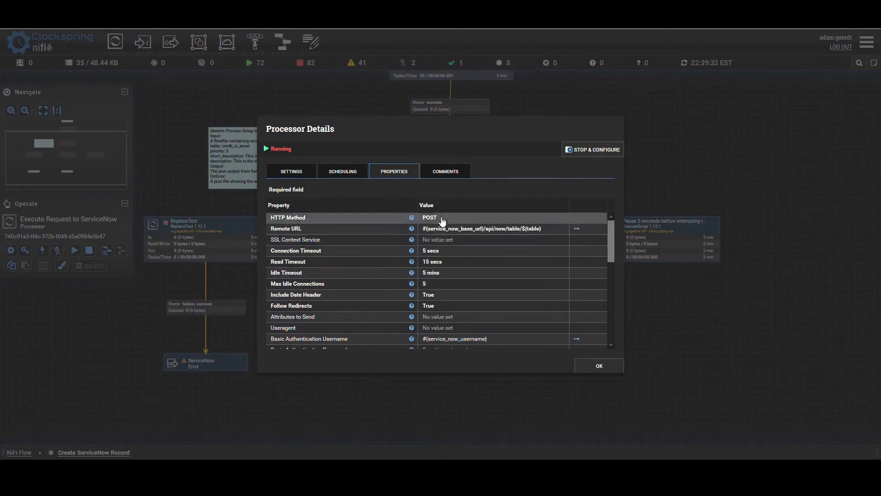
click(598, 365)
click(595, 359)
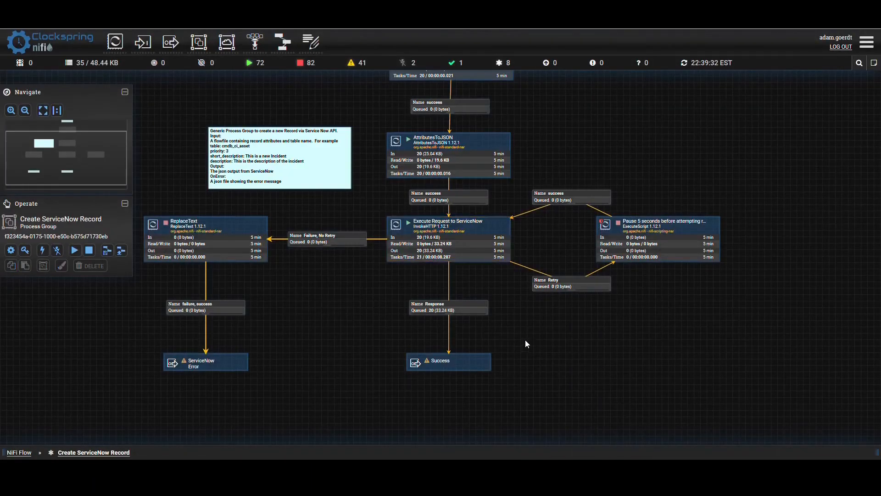
- List the Response queue after Execute Request to ServiceNow and view the first FlowFile's content as formatted JSON
click(431, 313)
right_click(423, 303)
click(441, 330)
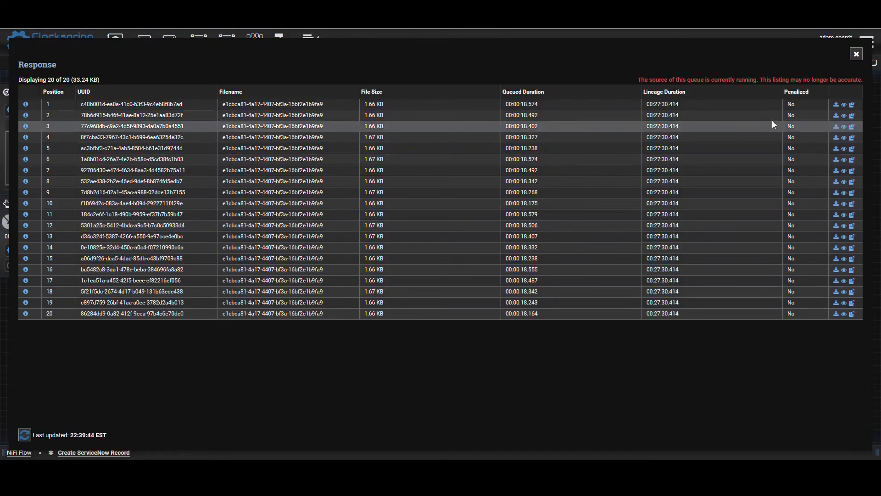
click(844, 105)
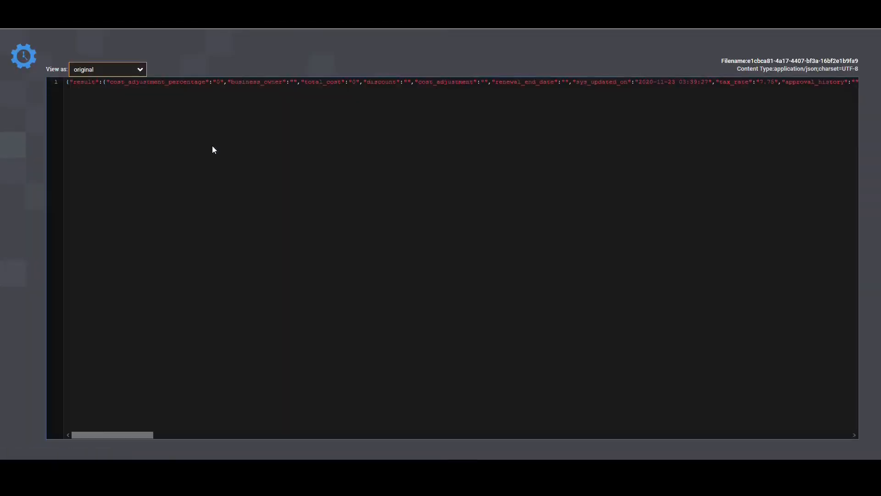
click(103, 75)
click(104, 95)
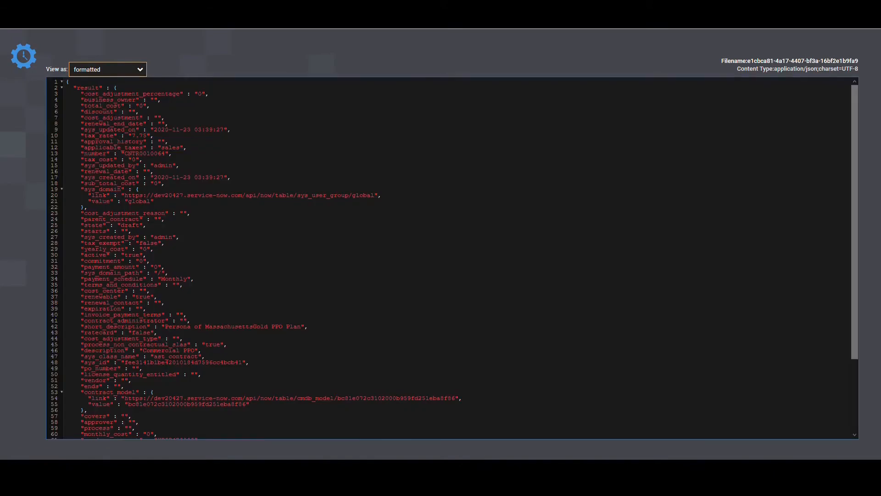
- Examine the result, vendor_contract, sys_class_name and description entries in the ServiceNow response JSON
drag(77, 88, 92, 88)
scroll(125, 178, down, 3)
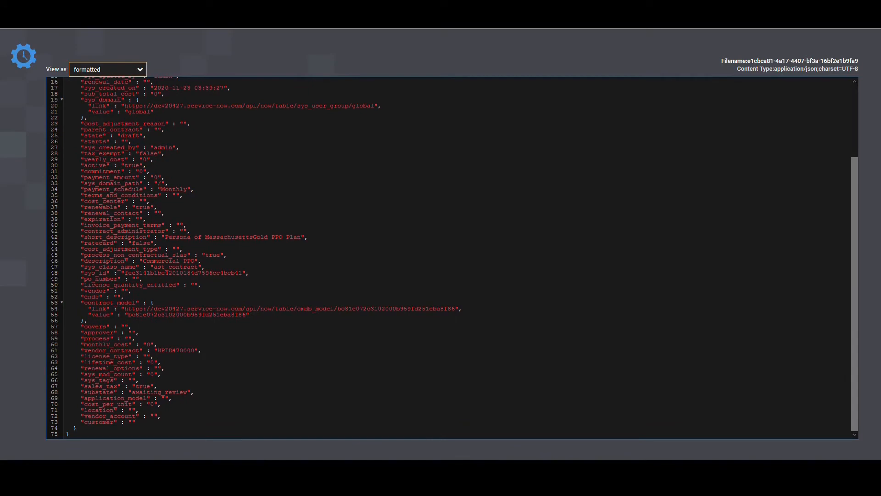
drag(82, 350, 205, 355)
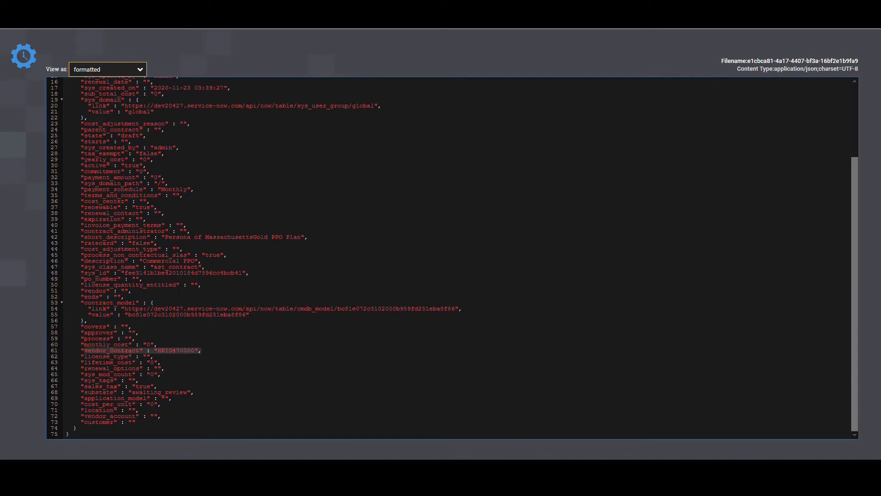
drag(84, 267, 238, 268)
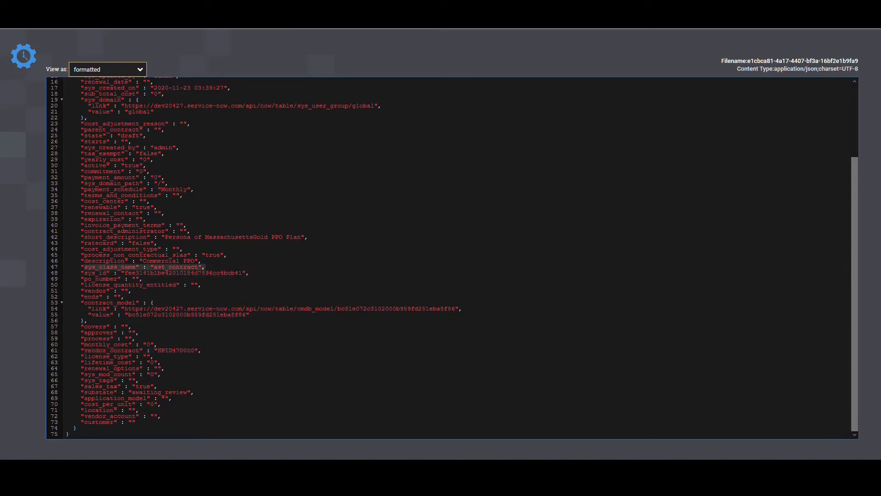
drag(91, 261, 183, 261)
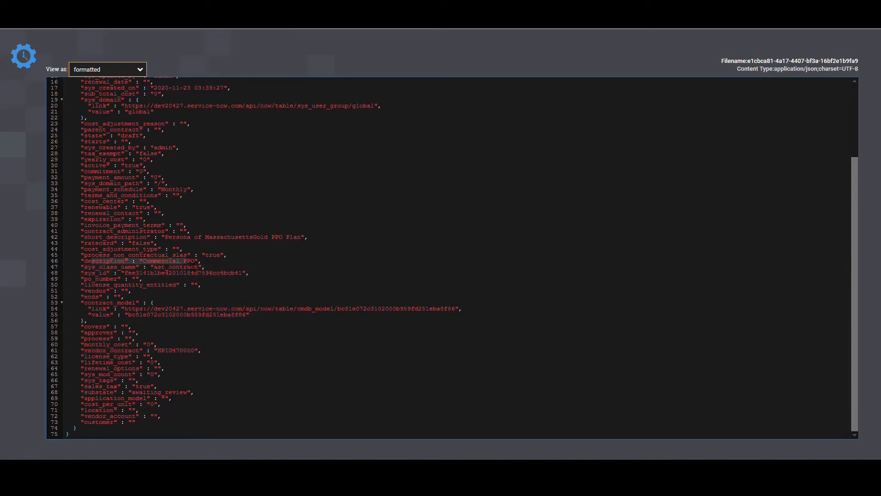
click(449, 260)
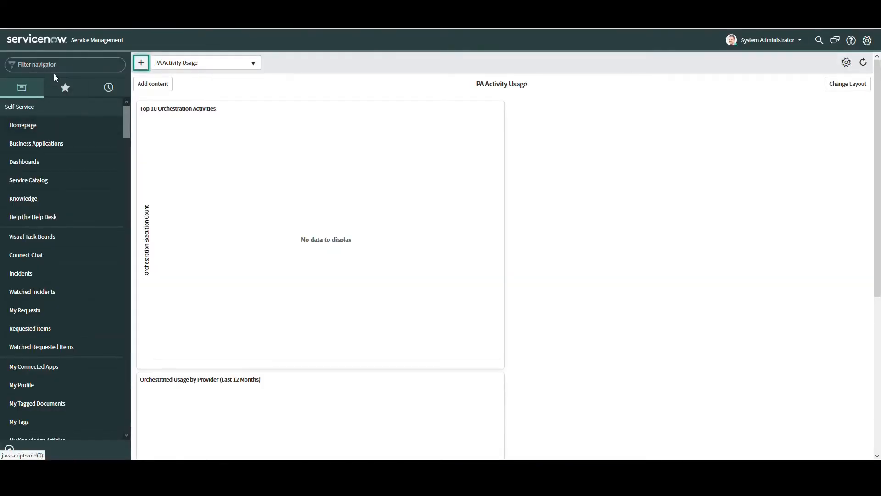
- Switch to ServiceNow, filter the navigator by "contract" and show the Insurance contracts
click(59, 71)
text(contract)
key(Return)
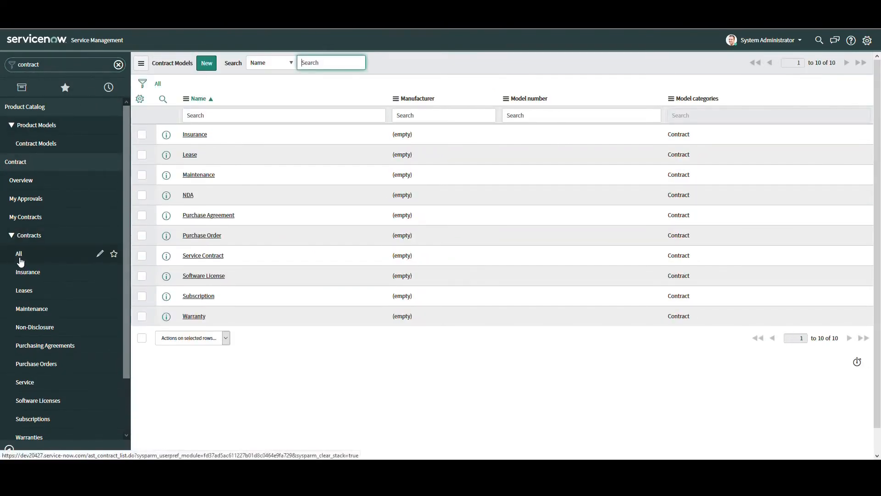
click(29, 273)
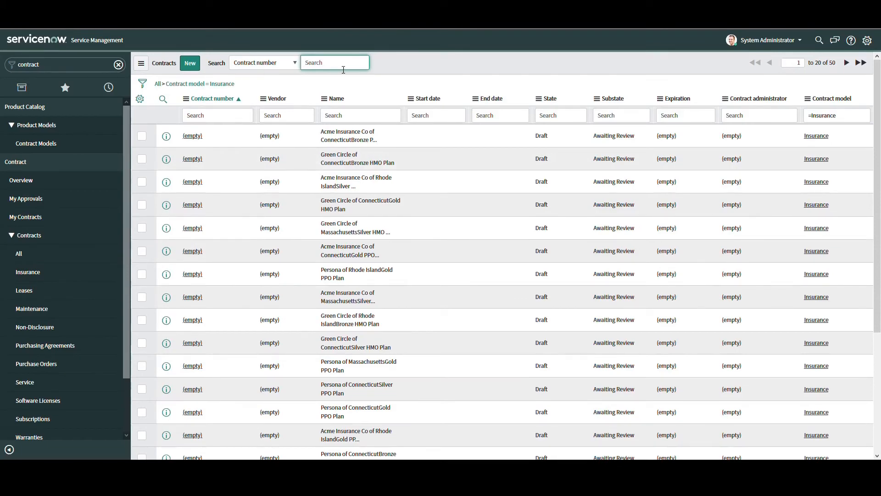
- Filter the insurance contracts by contract number "hpid" and check the record count
click(211, 121)
text(hpid)
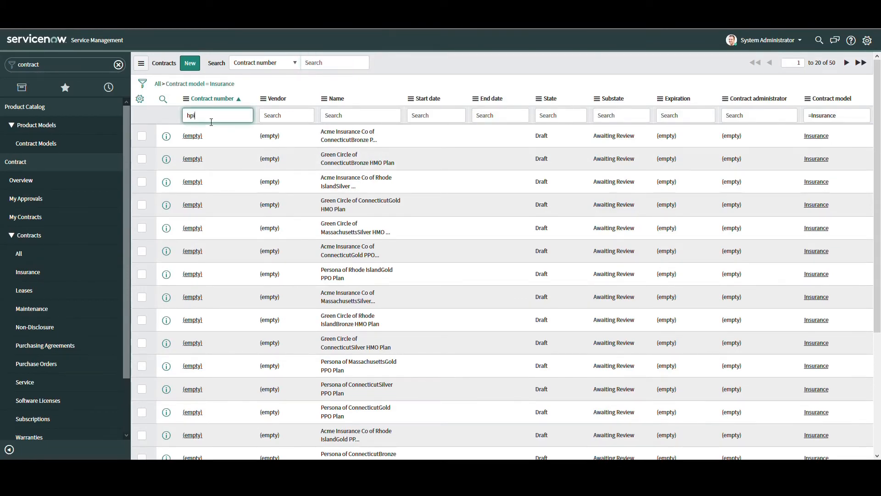
key(Return)
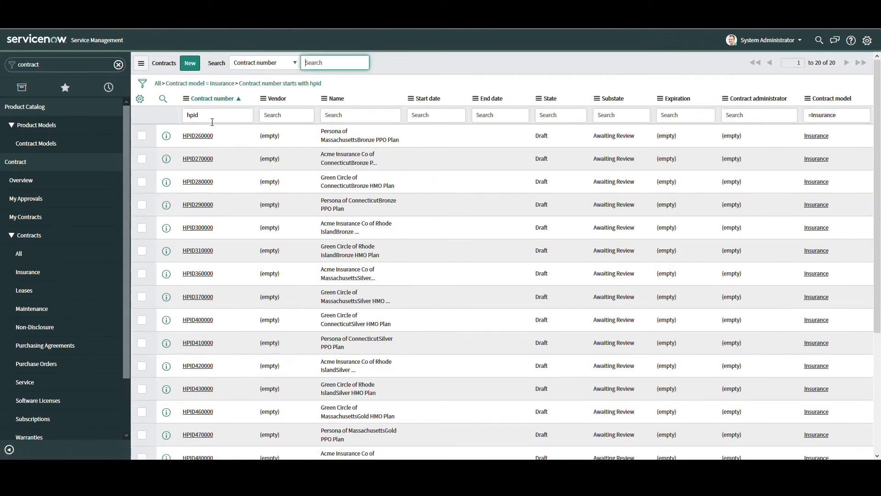
drag(841, 67, 815, 62)
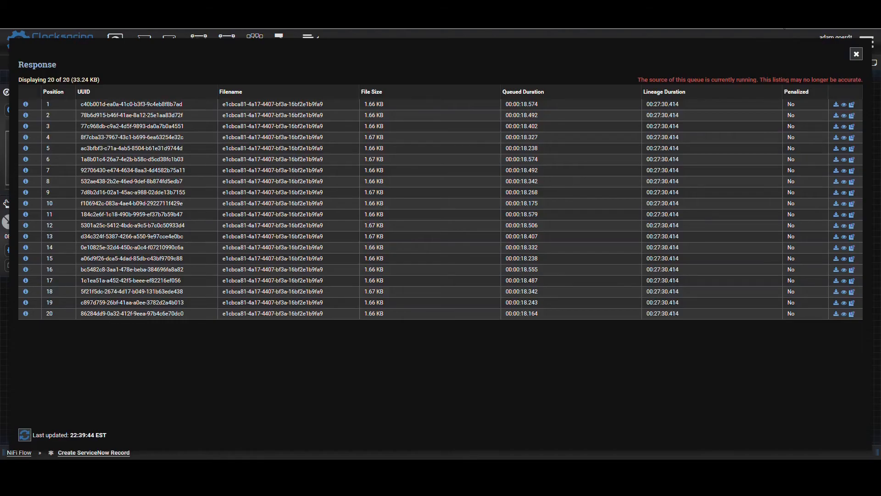
- Return to NiFi, close the Response queue listing and go back to the root NiFi Flow
click(856, 54)
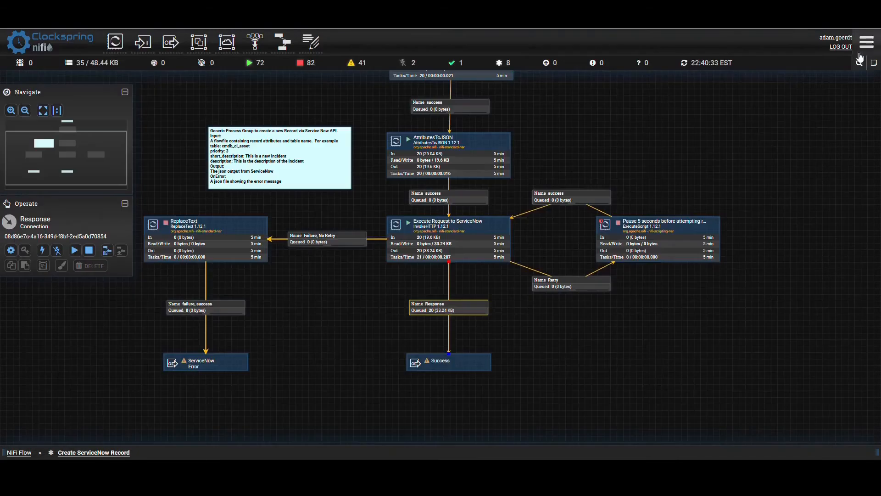
click(587, 330)
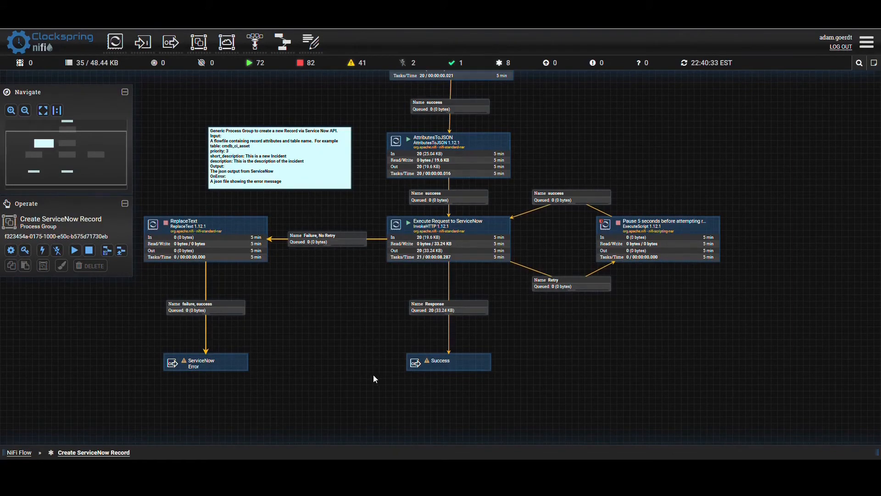
click(20, 452)
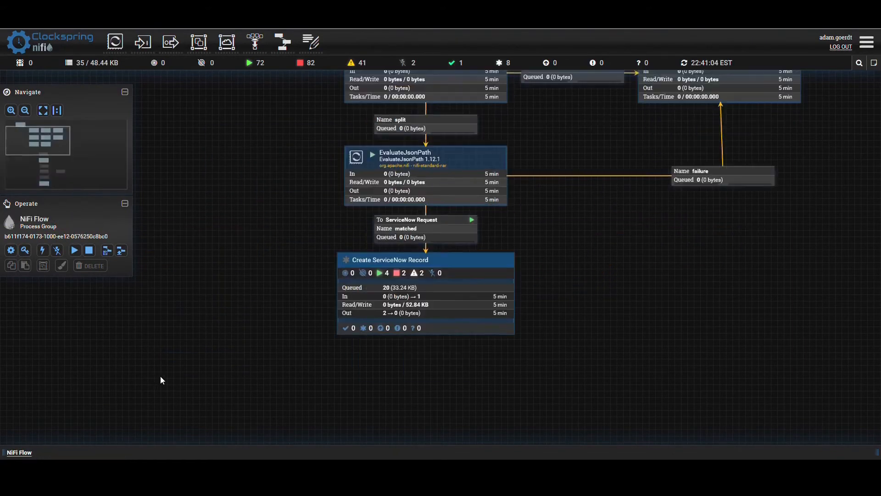
- Add a process group by importing version 1 of the Query ServiceNow Table flow from the Clockspring Repo's ServiceNow bucket
drag(250, 335, 310, 331)
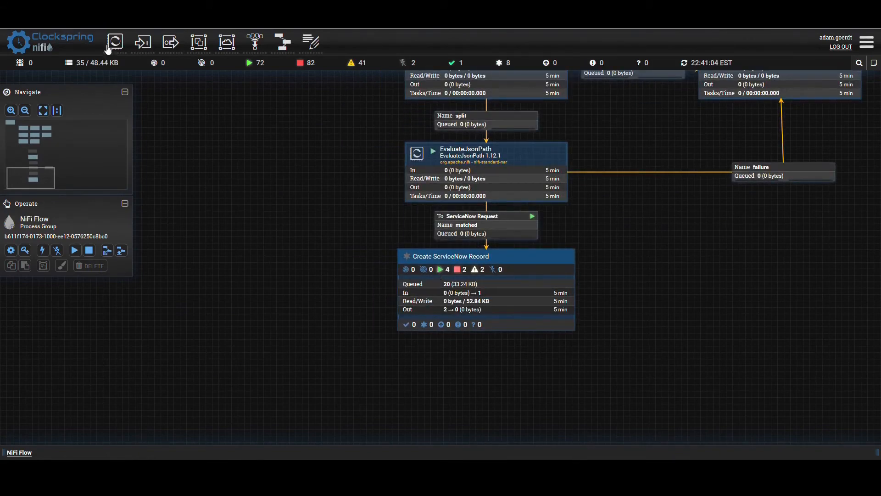
drag(199, 44, 224, 220)
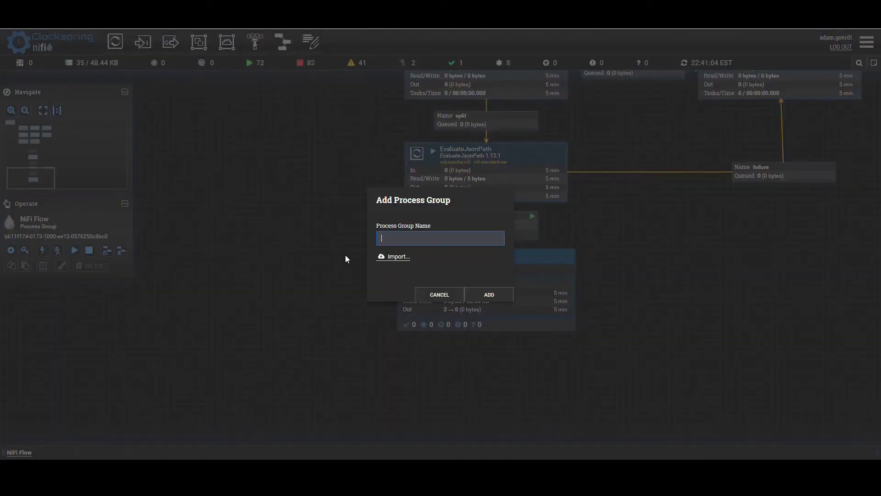
click(398, 257)
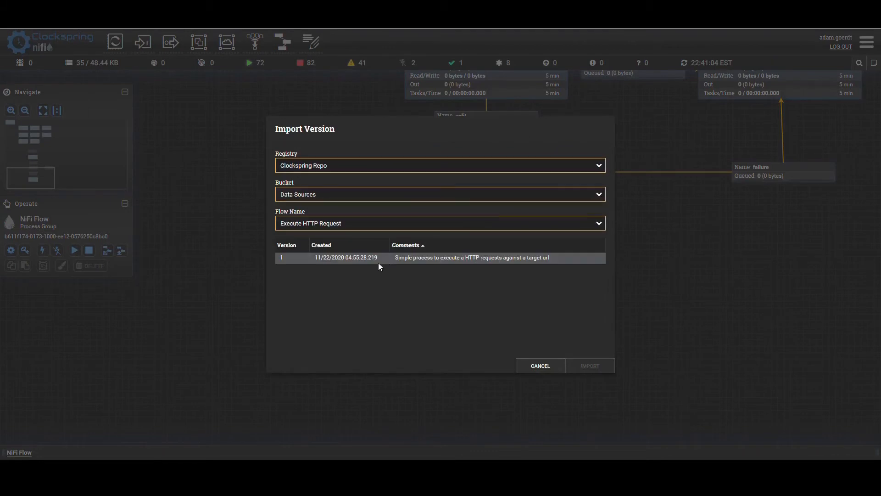
click(337, 194)
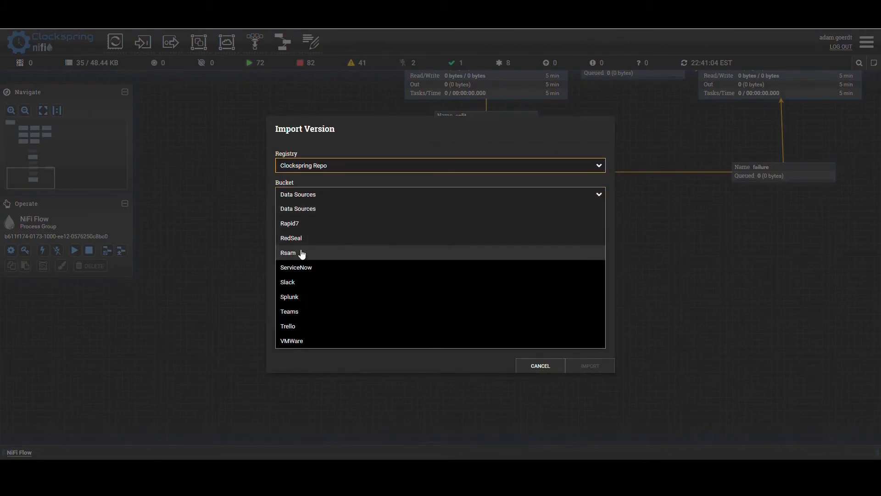
click(299, 267)
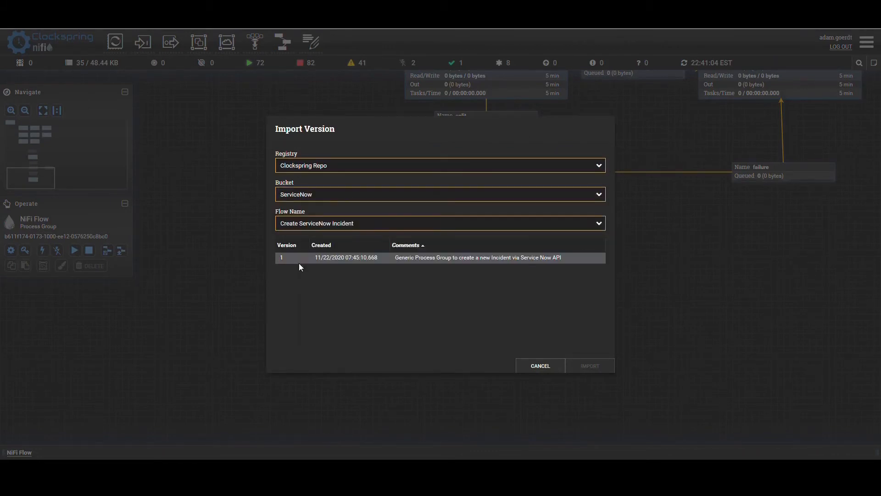
click(308, 228)
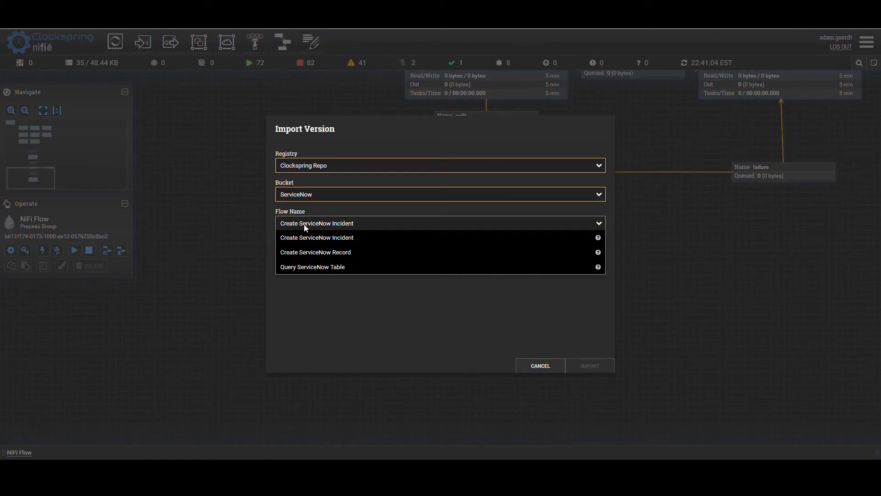
click(301, 265)
click(447, 257)
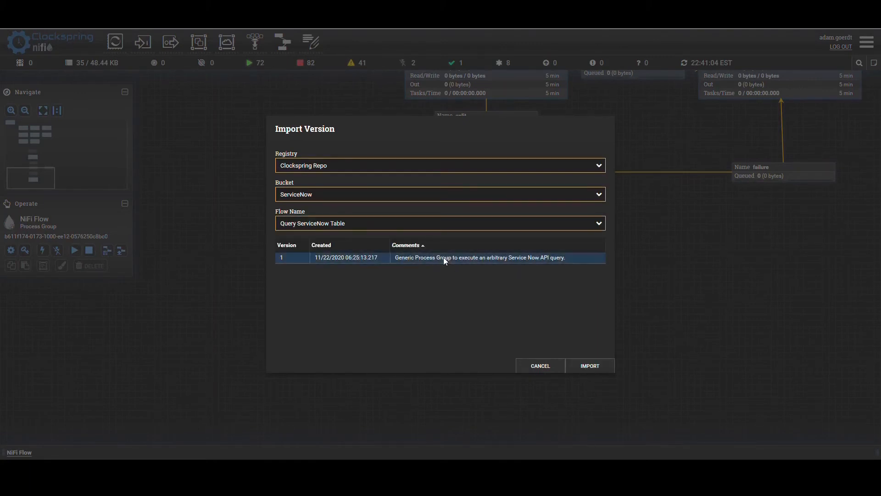
click(586, 369)
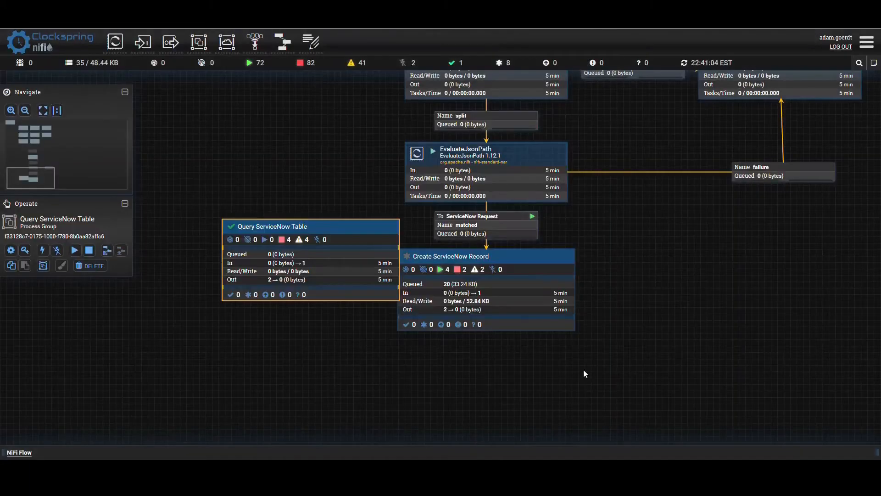
- Stop EvaluateJsonPath and redirect its matched connection from Create ServiceNow Record to the ServiceNow Request input of Query ServiceNow Table
drag(310, 261, 210, 295)
drag(323, 315, 471, 318)
click(618, 177)
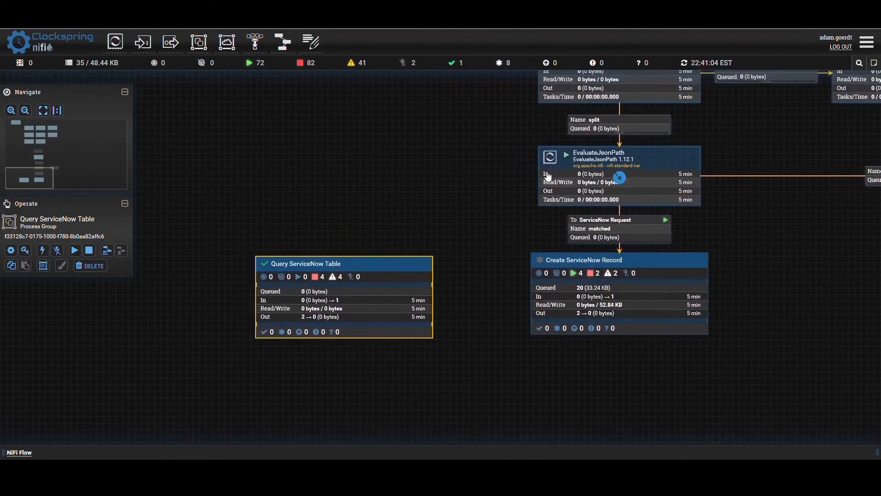
right_click(553, 176)
click(566, 195)
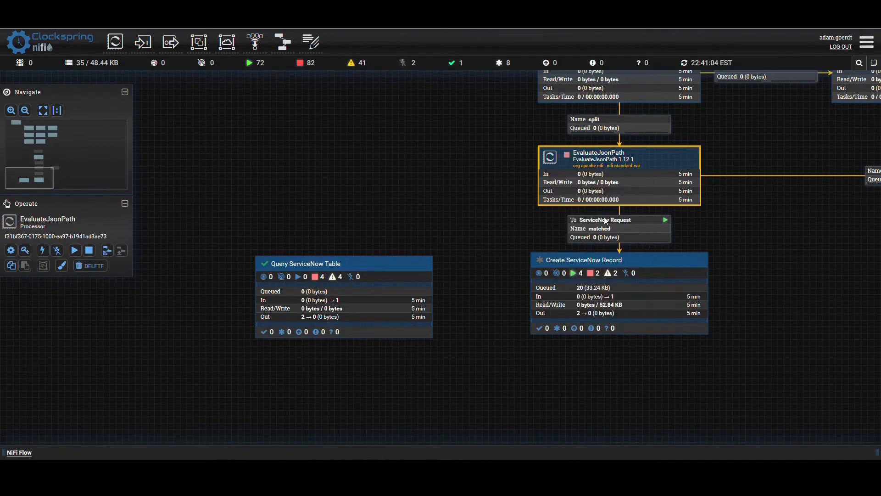
click(619, 250)
drag(619, 250, 347, 287)
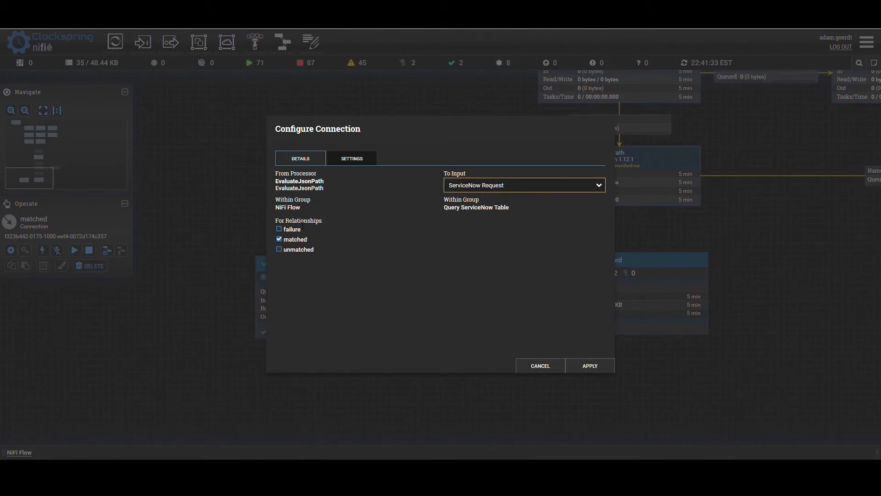
click(596, 362)
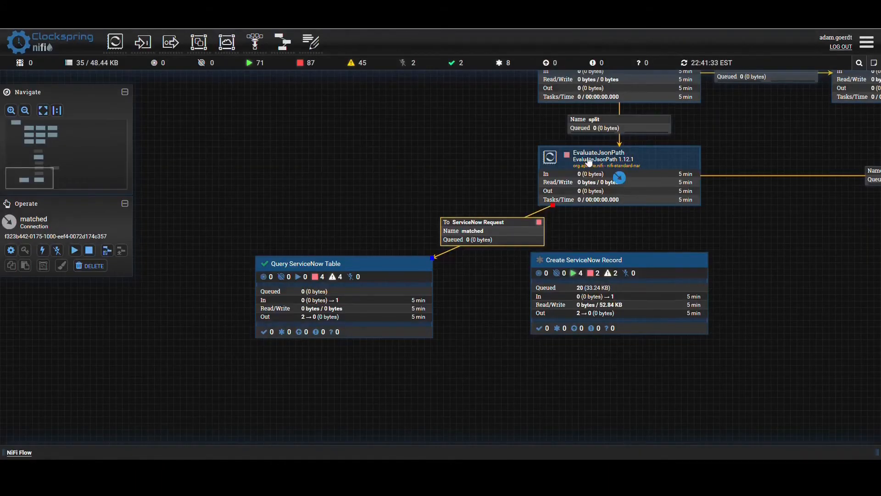
- Move the Create ServiceNow Record group aside and place the Query ServiceNow Table group directly beneath EvaluateJsonPath
drag(617, 293, 841, 290)
drag(402, 313, 612, 313)
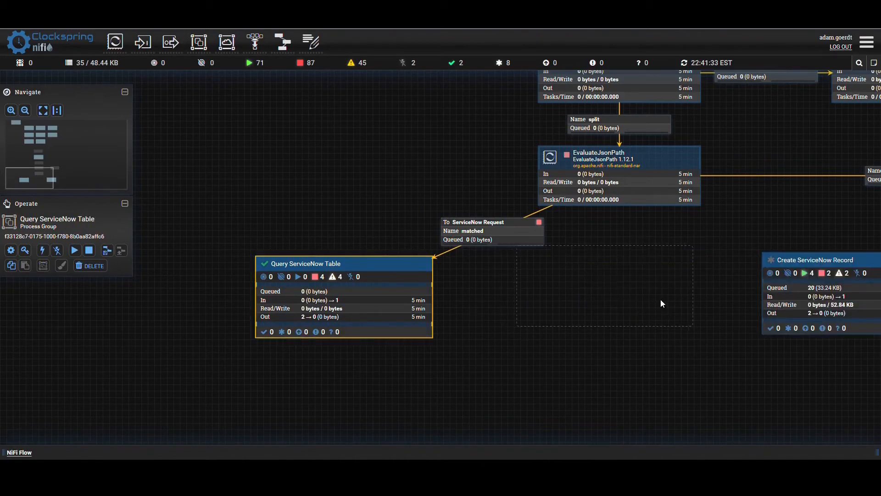
drag(669, 303, 669, 303)
drag(670, 373, 538, 400)
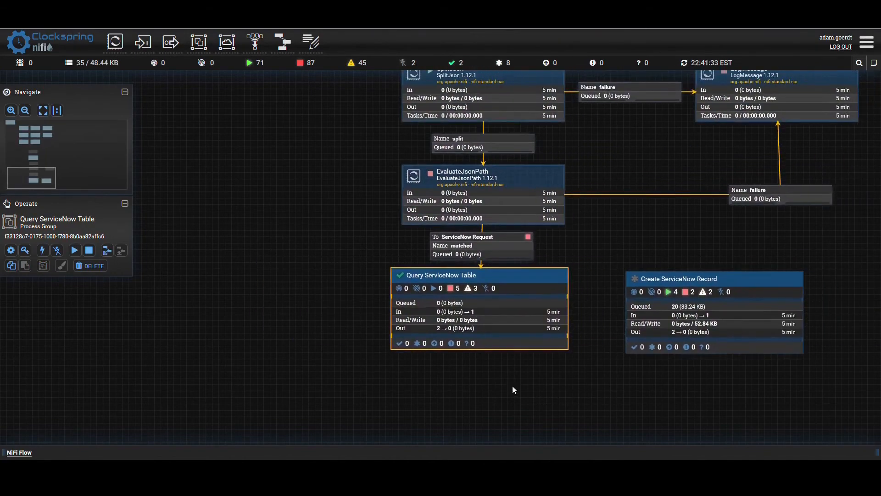
- Start the EvaluateJsonPath processor again
drag(306, 172, 297, 232)
right_click(404, 238)
click(403, 258)
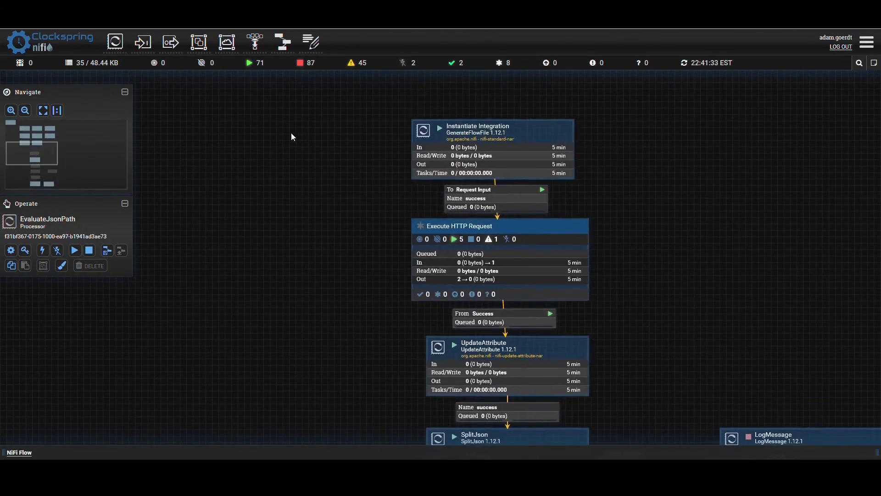
- Stop and restart the Instantiate Integration processor to rerun the flow, and refresh the canvas to check the queues
right_click(450, 134)
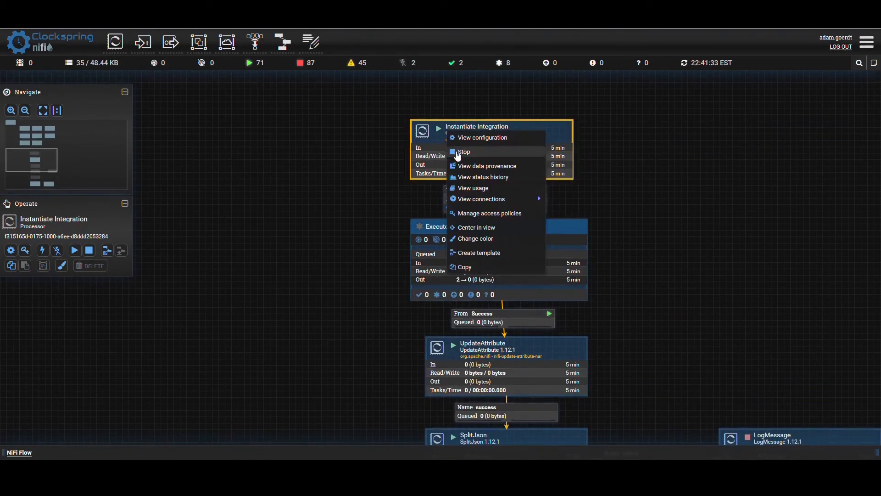
click(459, 147)
right_click(352, 155)
click(363, 160)
right_click(445, 143)
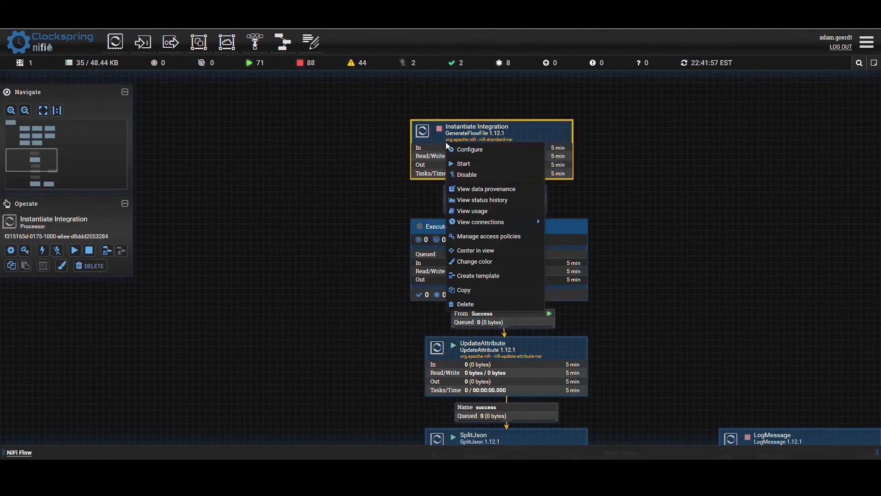
click(462, 164)
scroll(287, 249, down, 4)
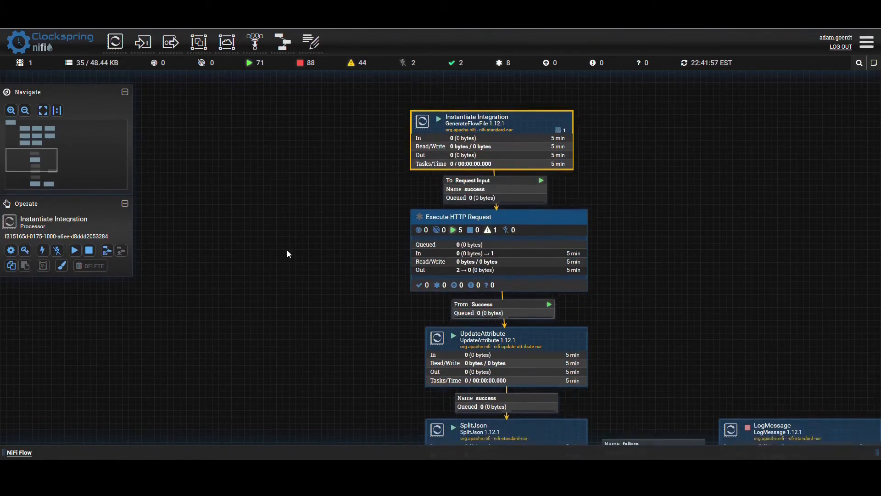
scroll(314, 216, down, 3)
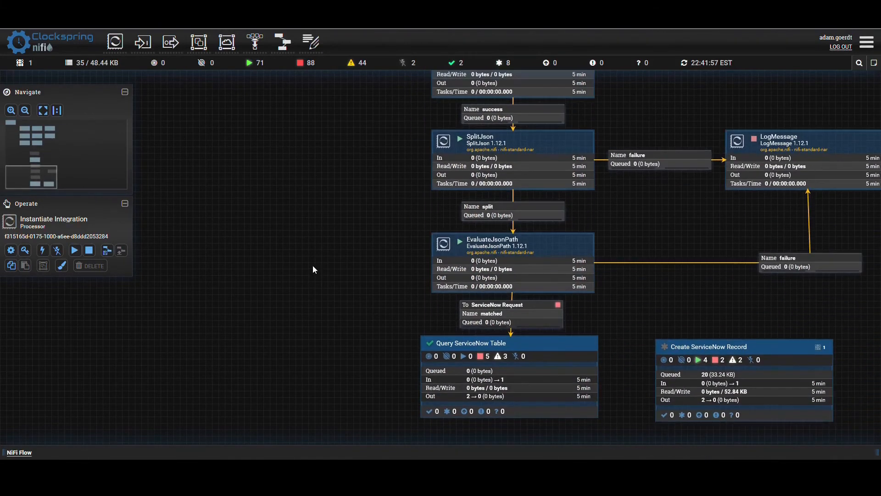
right_click(313, 266)
click(318, 271)
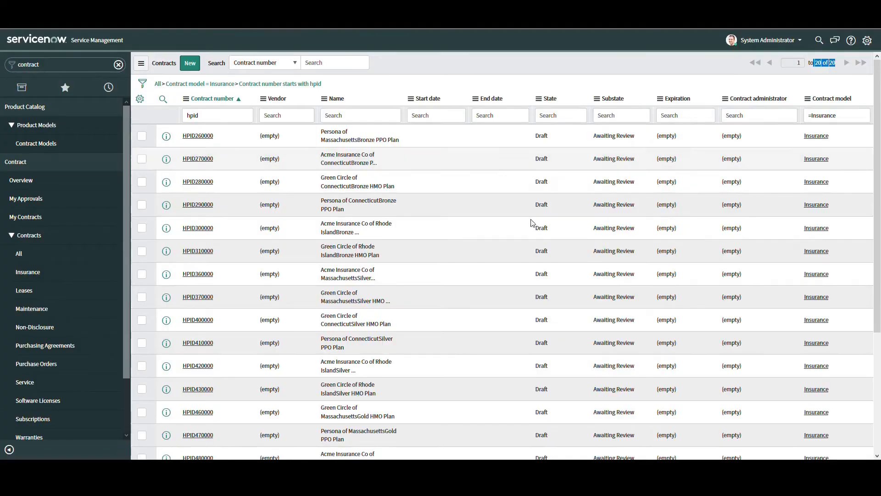
- Switch to ServiceNow and delete the Persona of Massachusetts Bronze PPO and Acme Insurance Co of Connecticut Bronze PPO contract records
click(202, 133)
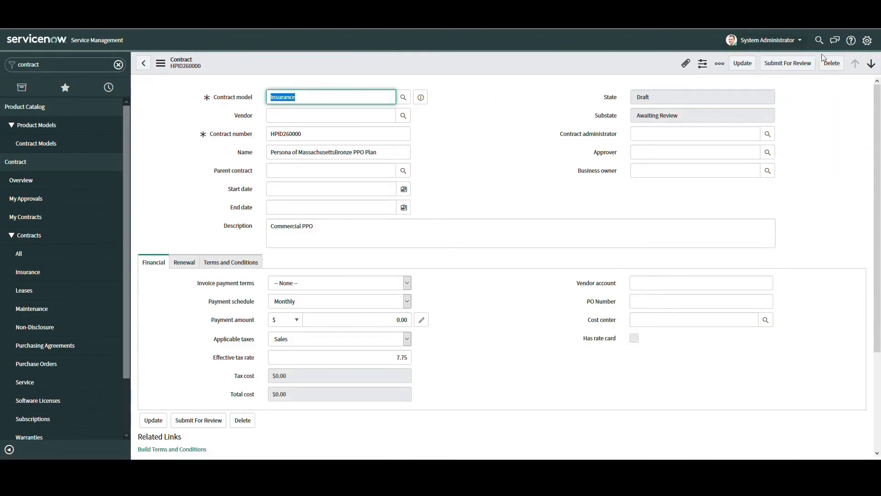
click(831, 64)
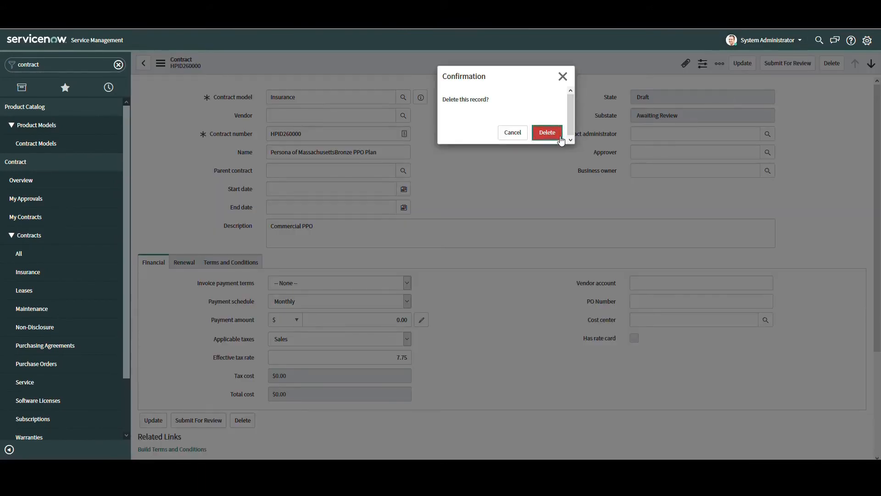
click(560, 138)
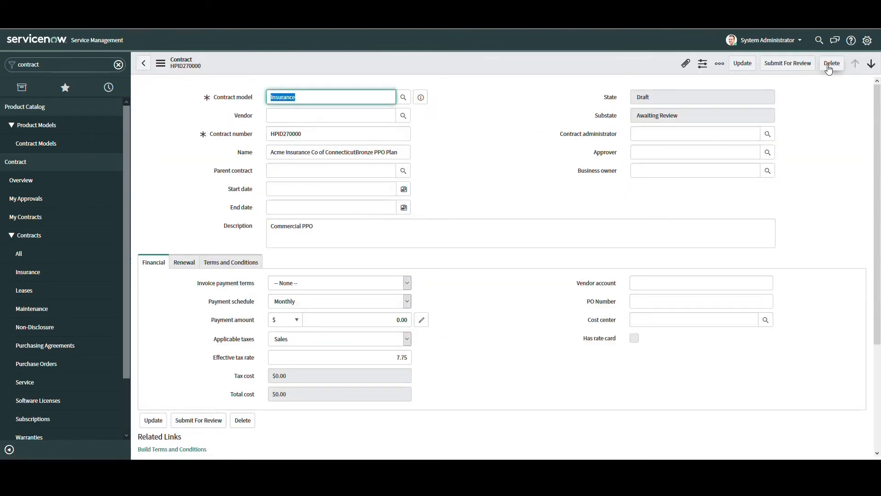
click(830, 67)
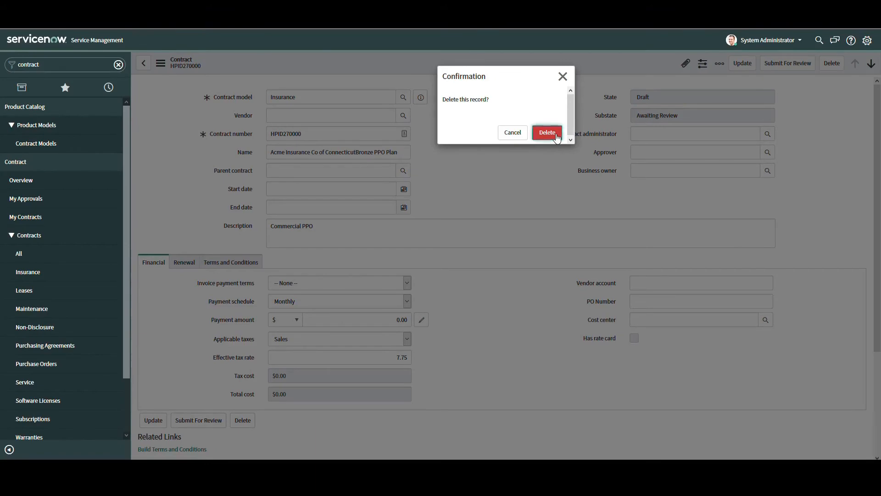
click(550, 136)
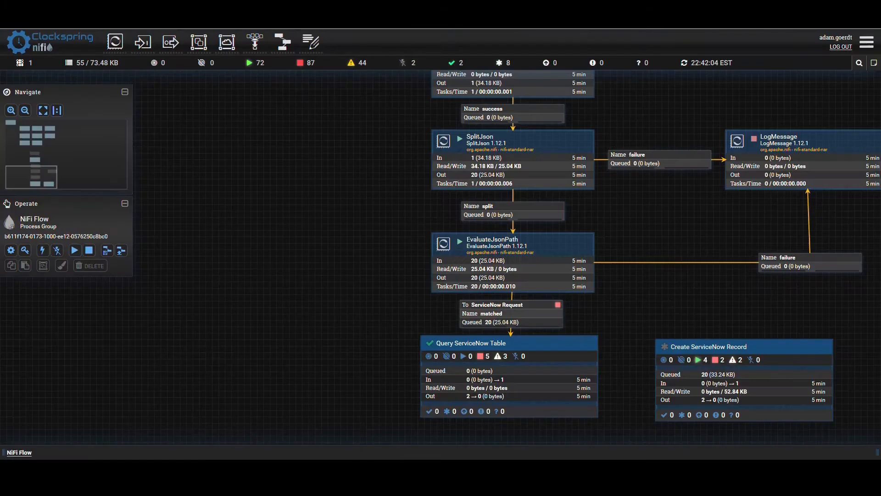
- Return to NiFi, enter the Query ServiceNow Table group, start its ServiceNow Request input port and refresh the canvas
drag(325, 330, 293, 248)
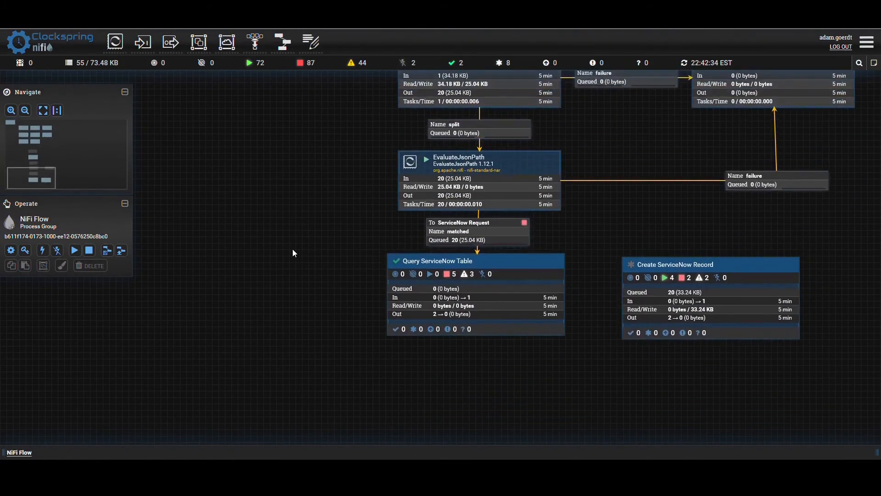
double_click(428, 281)
drag(424, 215, 625, 180)
right_click(505, 175)
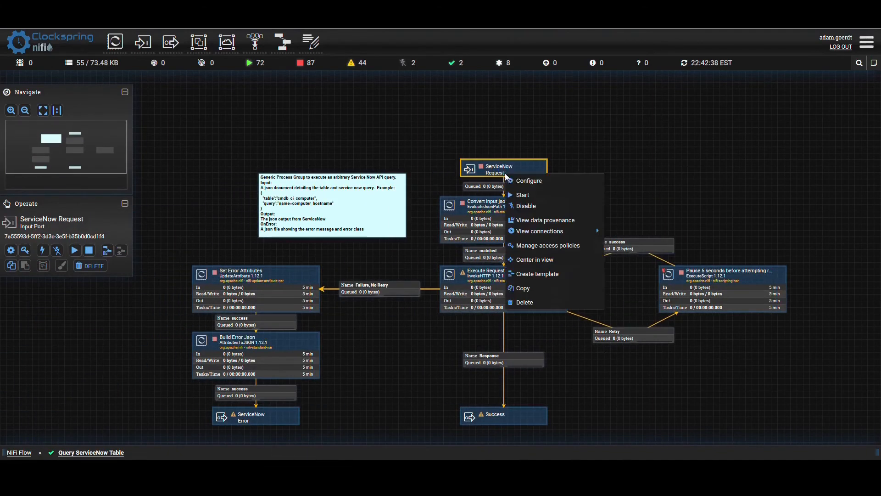
click(524, 195)
right_click(607, 146)
click(616, 155)
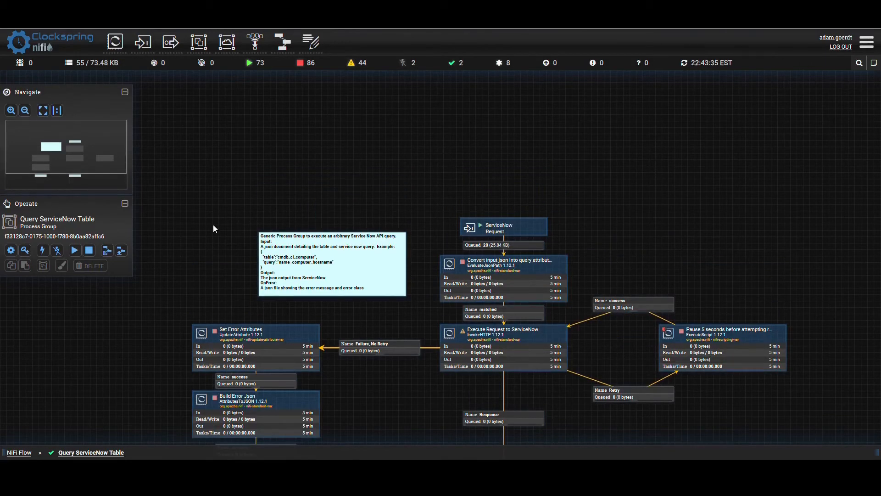
- Add an UpdateAttribute 1.12.1 processor to the Query ServiceNow Table group, placed beside the ServiceNow Request port
click(272, 259)
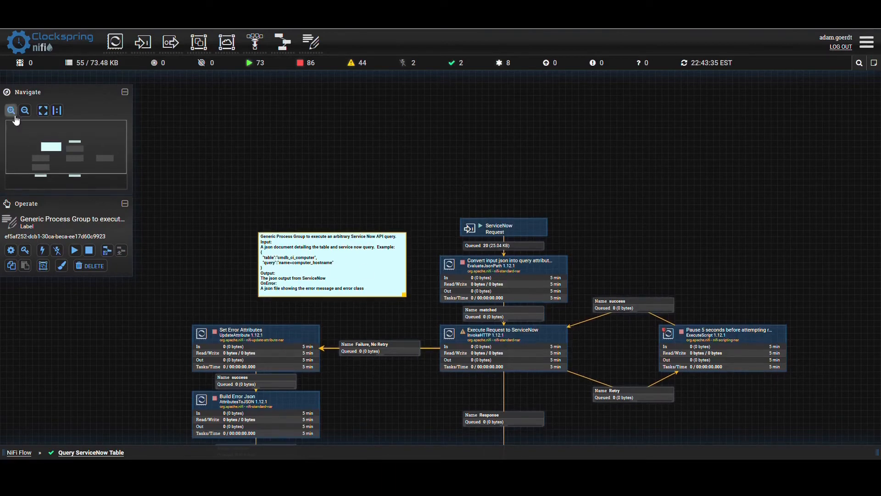
drag(118, 45, 622, 160)
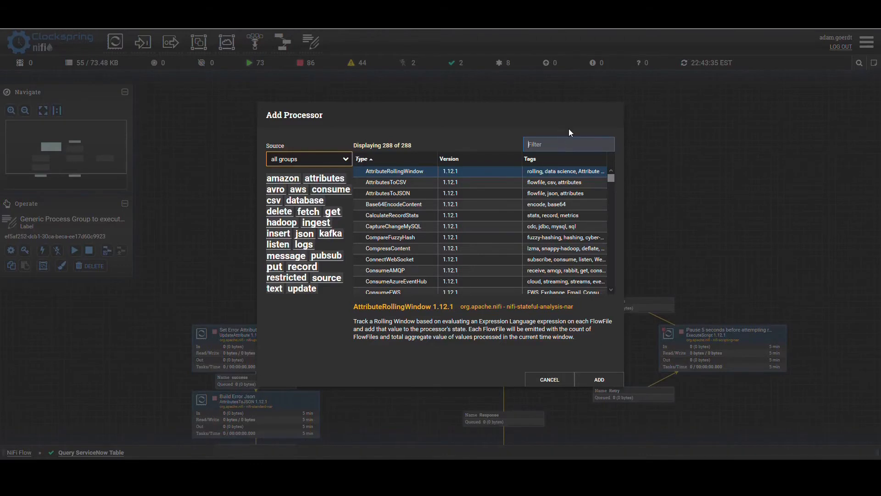
text(updatea)
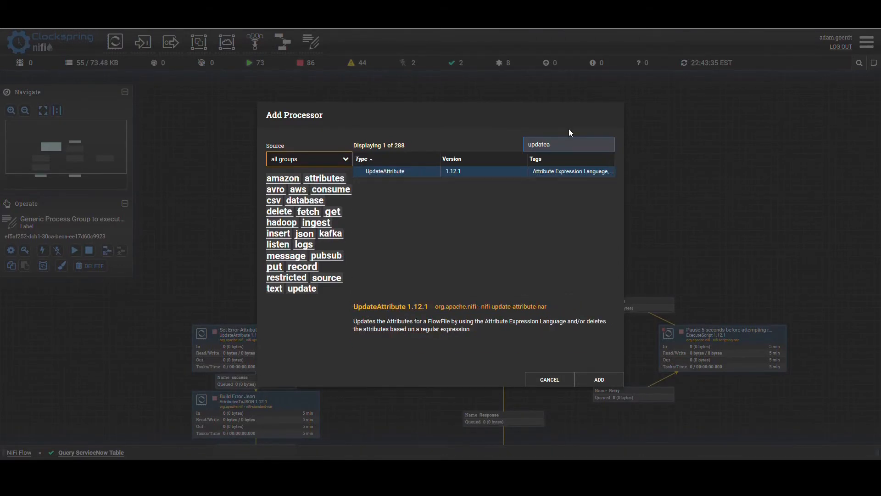
click(387, 169)
click(601, 380)
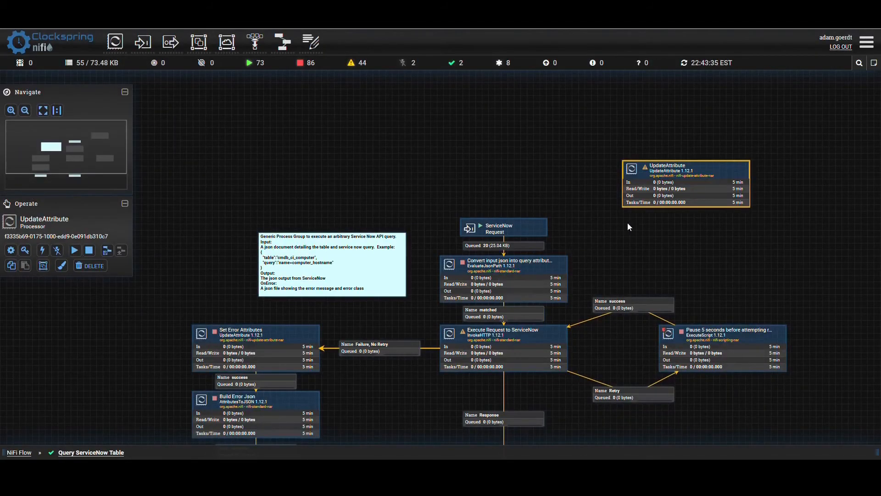
drag(649, 219, 649, 219)
- Move the ServiceNow Request port higher and redirect its outgoing connection to the UpdateAttribute processor, positioned below the port
drag(535, 226, 536, 163)
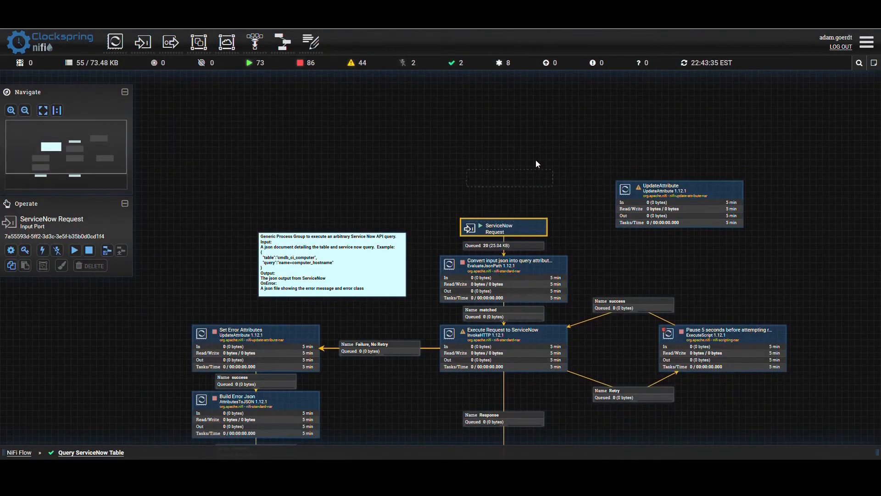
drag(528, 89, 527, 89)
click(504, 128)
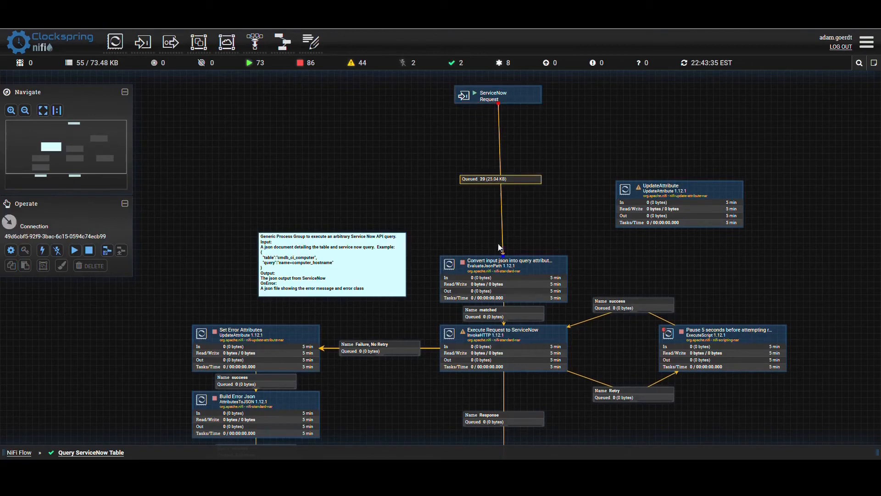
drag(503, 254, 505, 158)
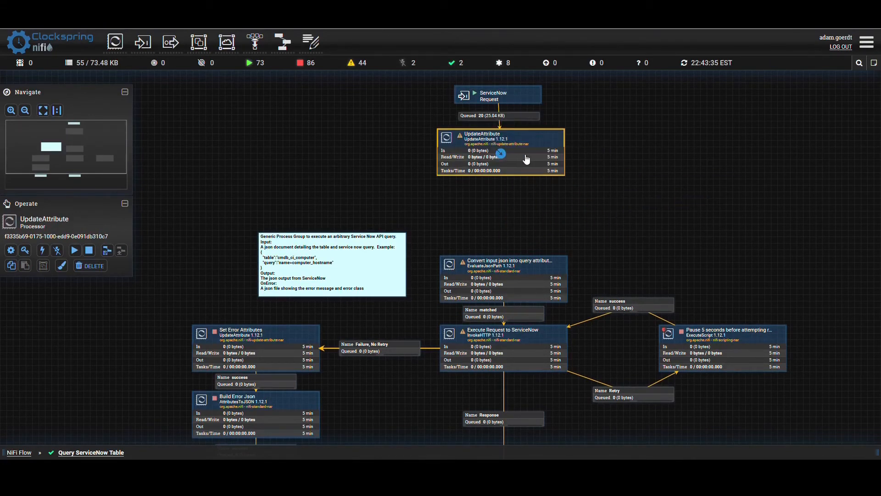
- Configure the UpdateAttribute processor with a new property named table set to ast_contract
double_click(522, 154)
click(608, 190)
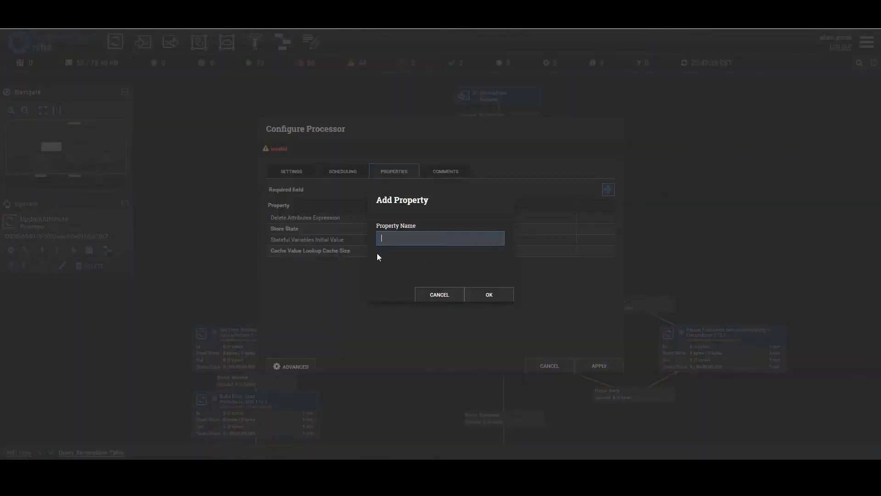
text(table)
key(Return)
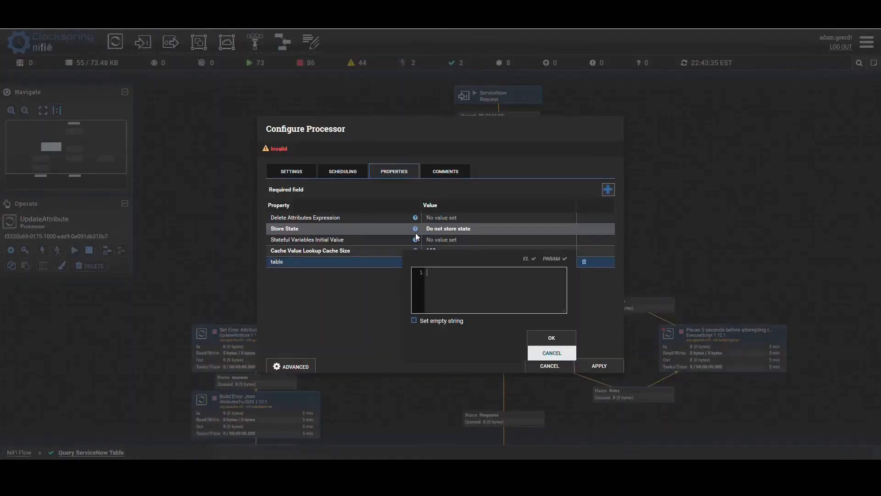
text(ast_contract)
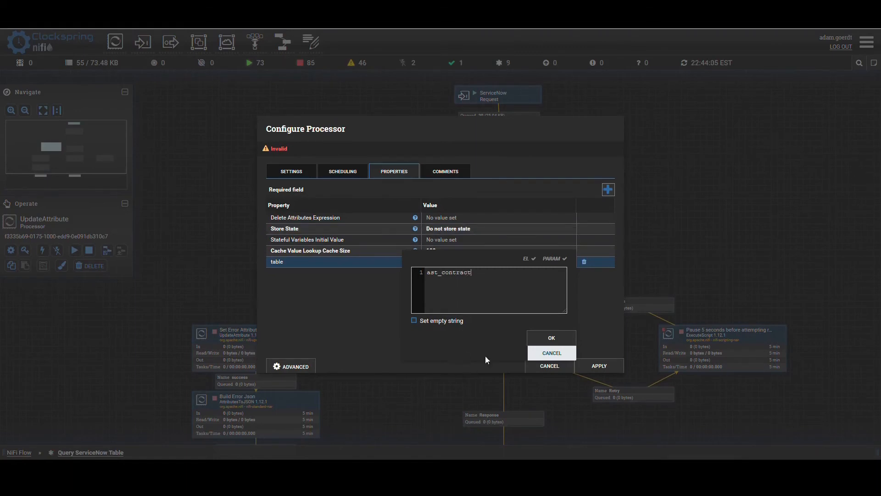
click(552, 337)
- Add a query property set to vendor_contract=${vendor_contract}, apply the configuration, and connect UpdateAttribute's success relationship to the Convert input json processor
click(609, 190)
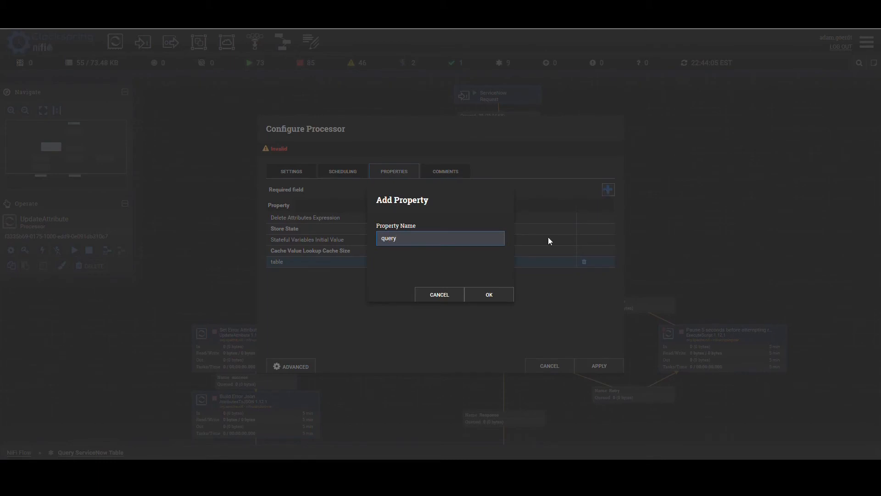
click(489, 294)
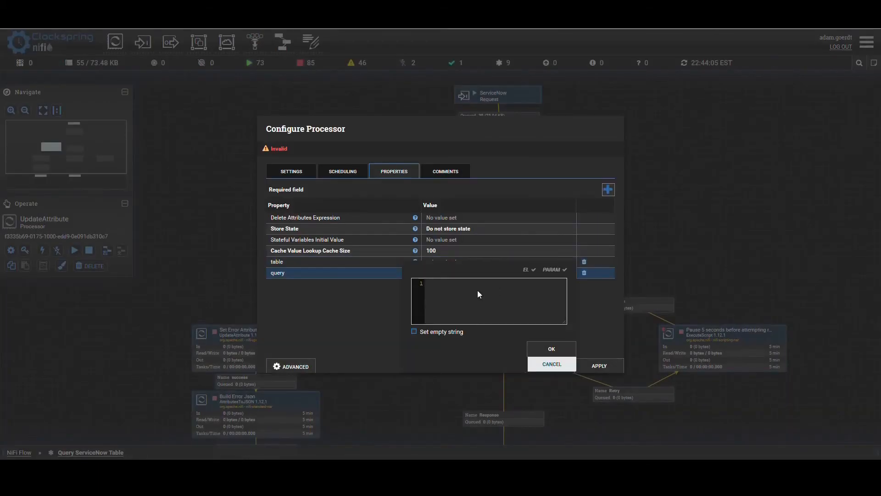
text(vendor_contract=${)
text(vendor_contract})
drag(496, 286, 470, 289)
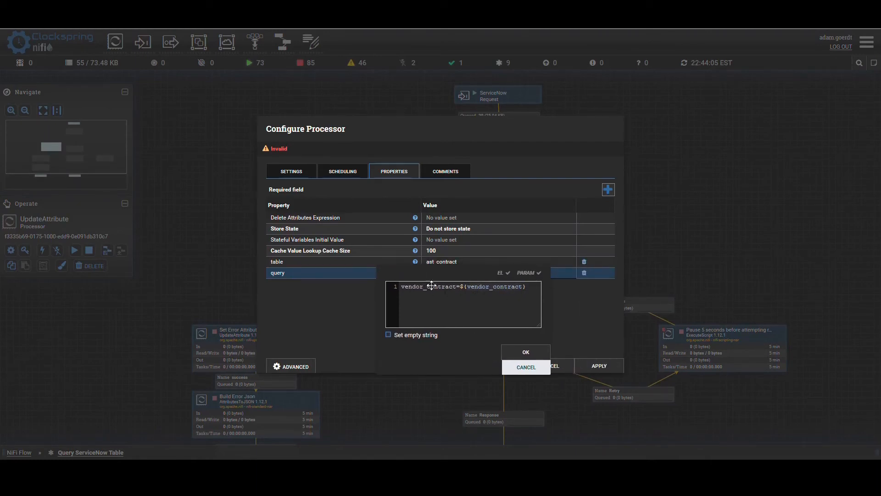
click(517, 354)
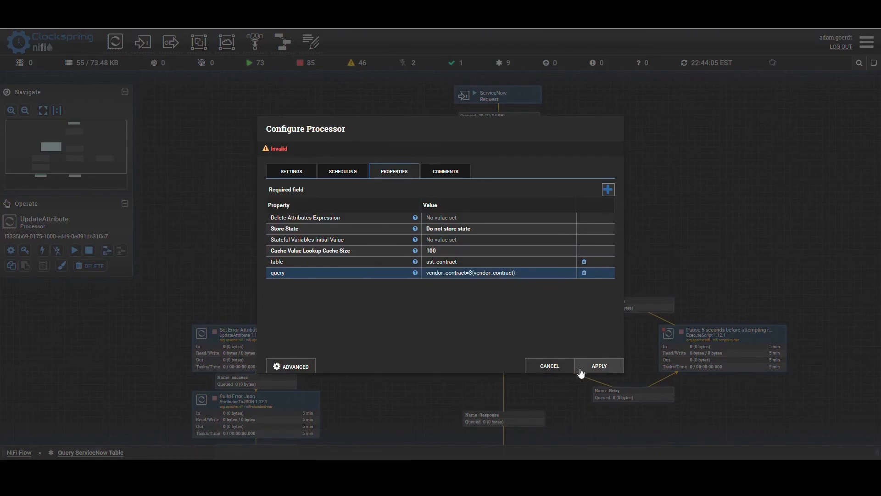
click(592, 367)
drag(504, 157, 503, 271)
click(590, 365)
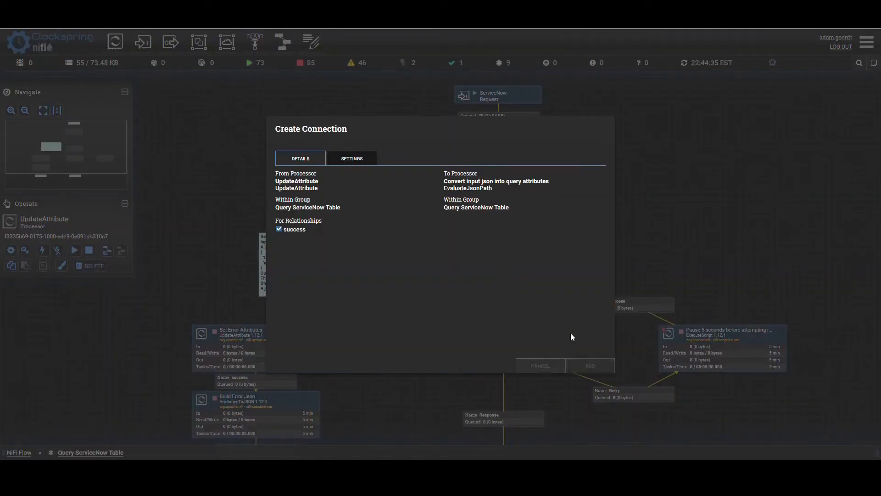
- List the queue between ServiceNow Request and UpdateAttribute and examine the first FlowFile's vendor_contract attribute
right_click(487, 114)
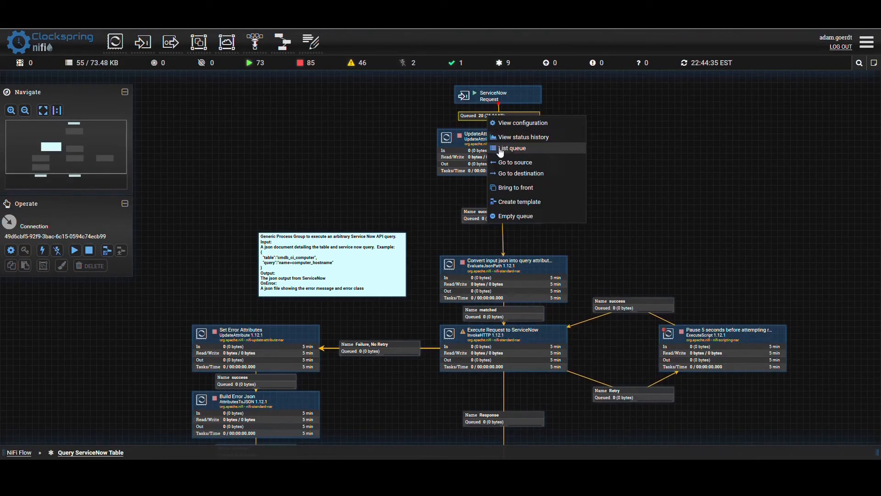
click(497, 149)
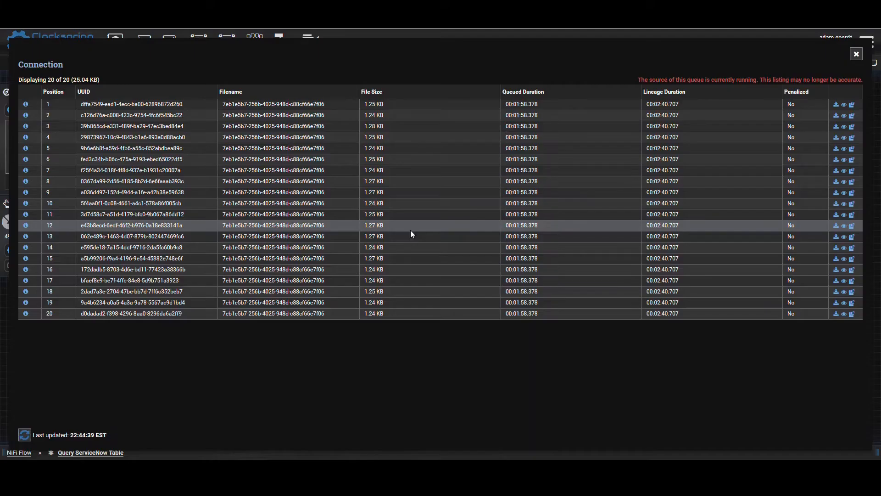
click(27, 104)
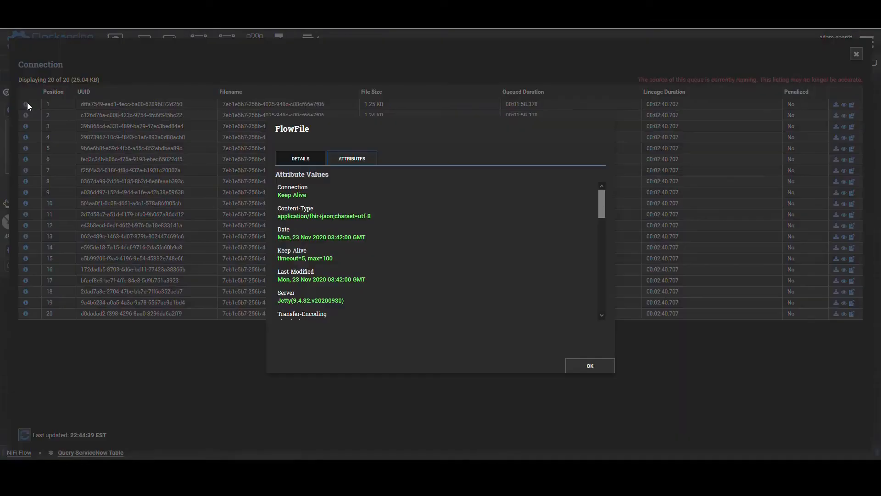
scroll(370, 234, down, 10)
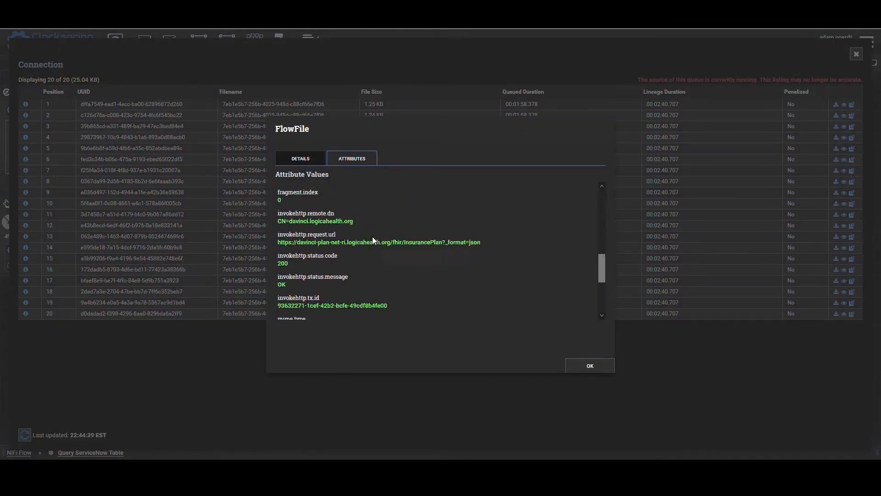
mouse_move(324, 302)
mouse_down()
mouse_move(278, 310)
mouse_move(313, 313)
mouse_up()
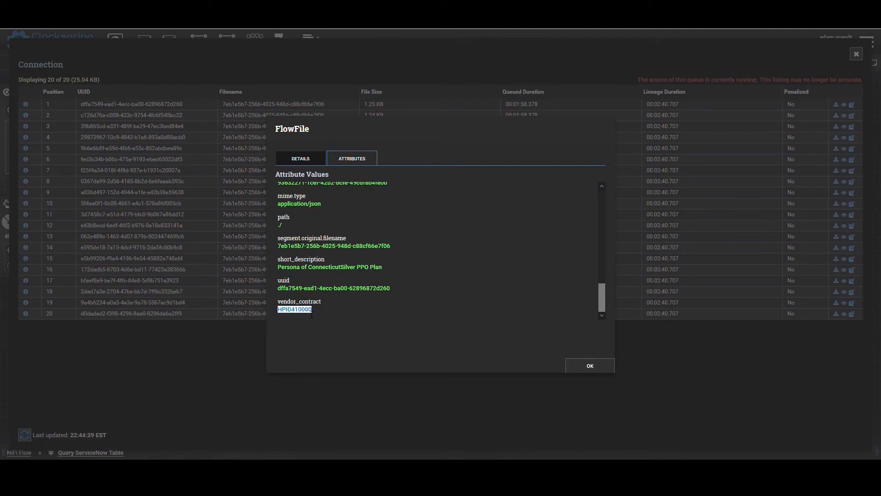
click(590, 365)
key(Escape)
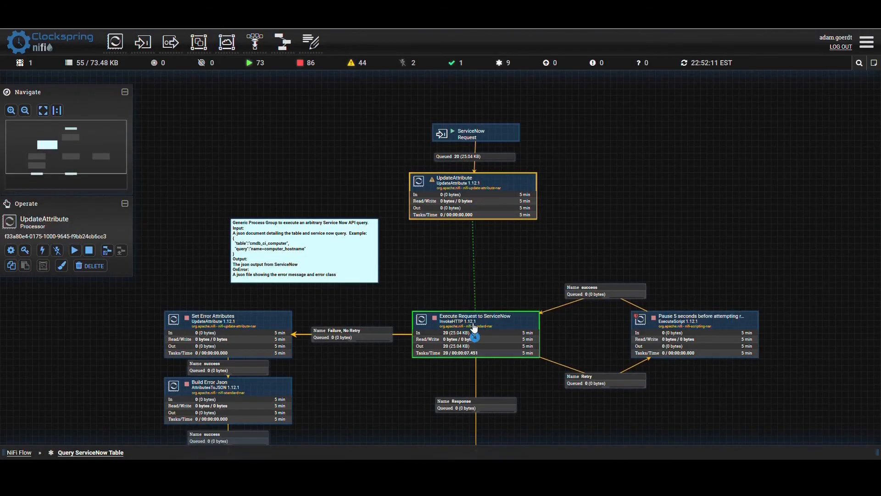
- Connect UpdateAttribute directly to the Execute Request to ServiceNow processor and start UpdateAttribute
drag(475, 326, 475, 327)
click(596, 365)
click(477, 190)
right_click(474, 193)
click(454, 217)
- Set the Basic Authentication Password of Execute Request to ServiceNow to the parameter reference #{service_now_password} and apply
drag(427, 260, 416, 206)
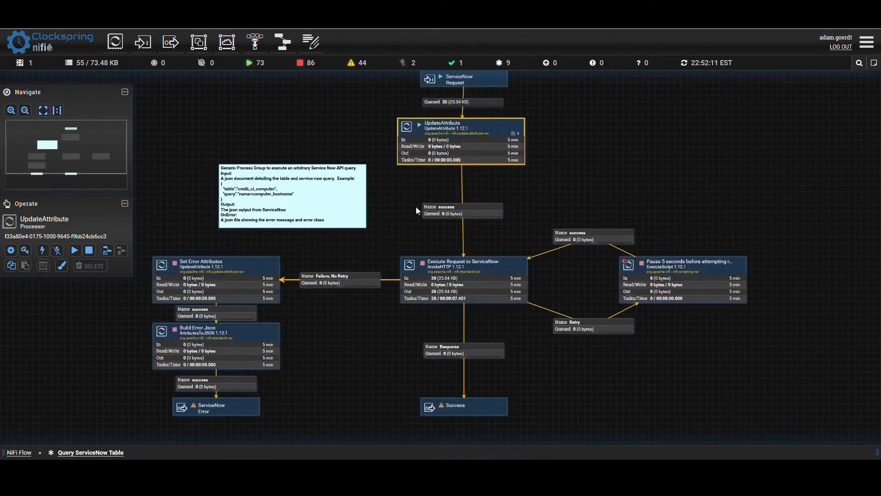
click(389, 227)
double_click(428, 272)
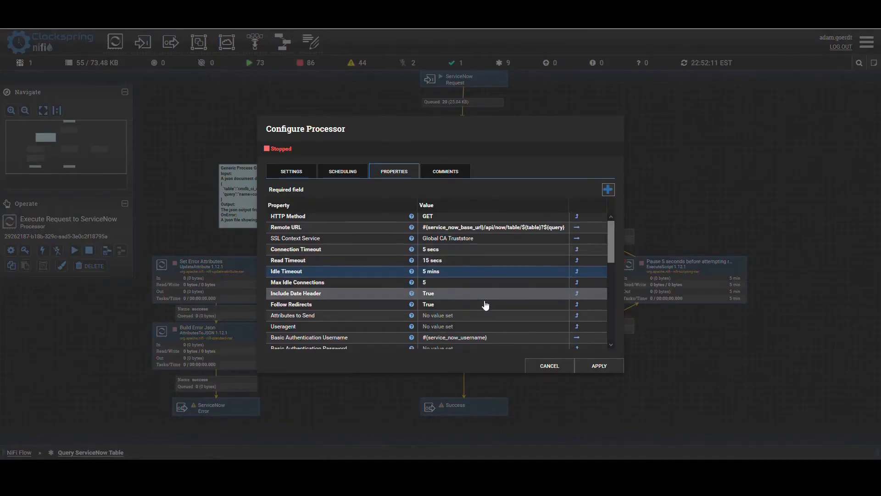
scroll(485, 305, down, 1)
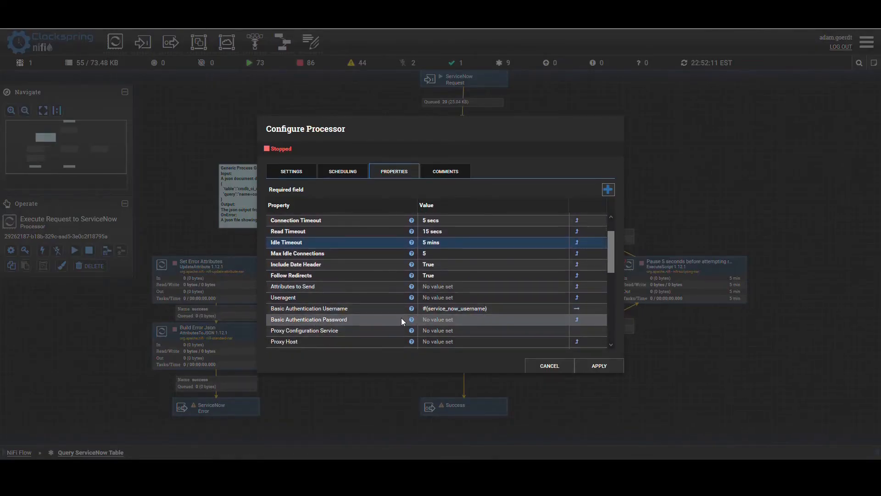
click(442, 320)
text(#{service_now_password})
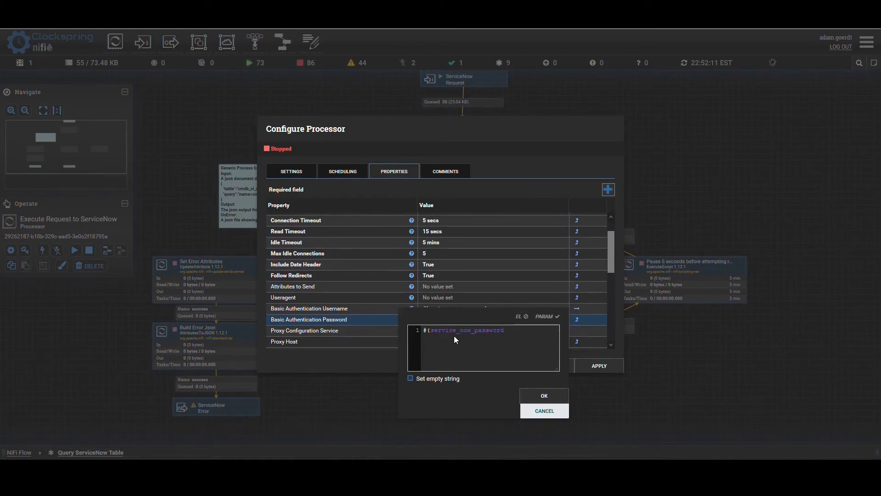
click(535, 395)
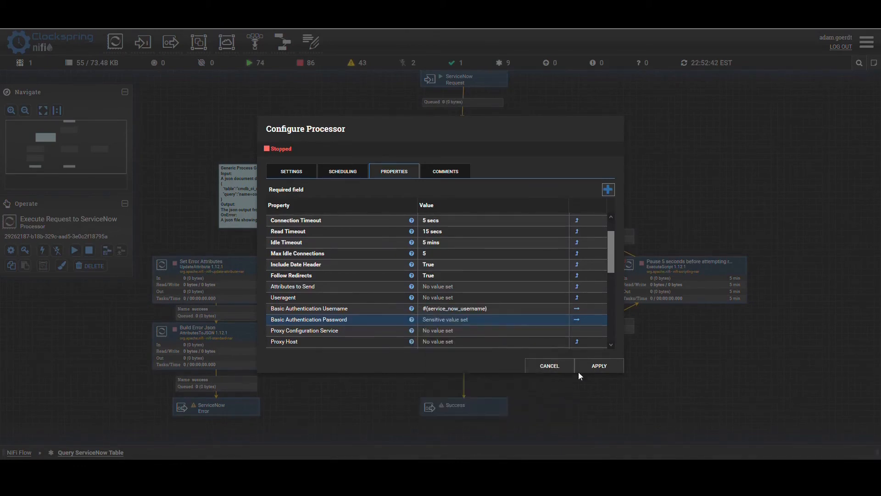
click(592, 366)
- Start the Execute Request to ServiceNow processor and refresh the canvas
right_click(444, 291)
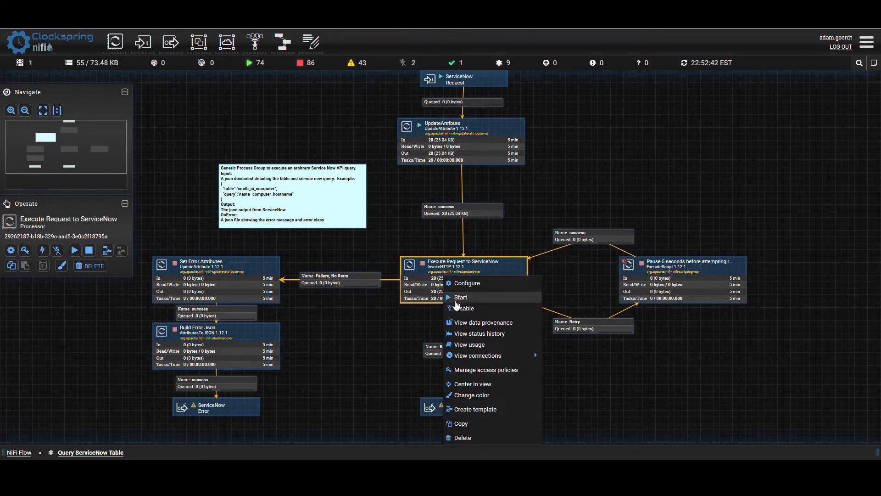
click(460, 297)
right_click(361, 323)
mouse_move(369, 326)
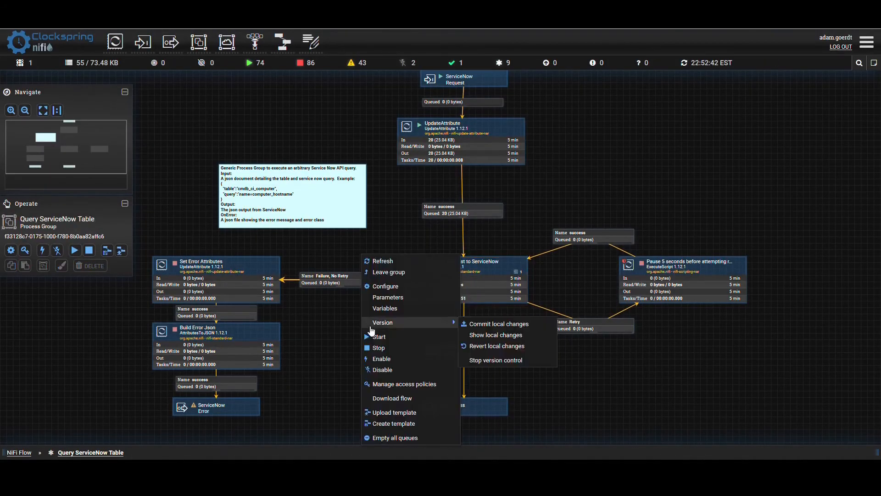
click(382, 261)
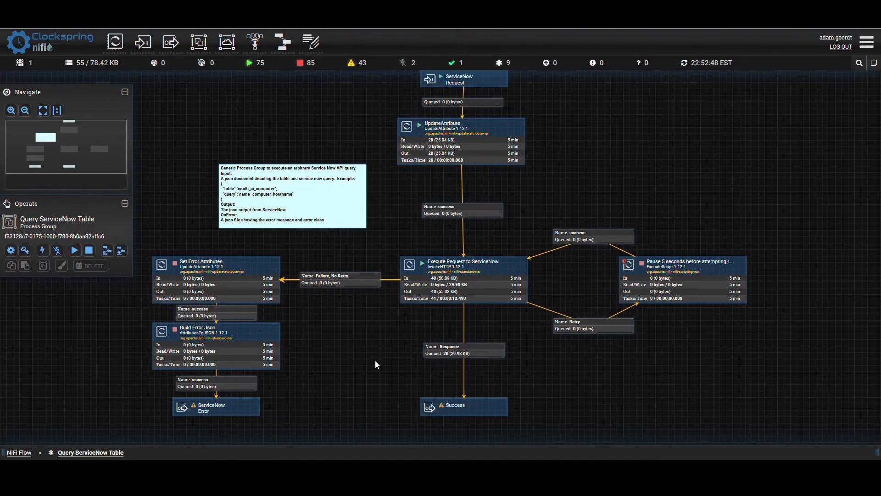
- List the Response queue and view the content of the 13-byte FlowFile at position 13
drag(375, 361, 374, 326)
right_click(435, 317)
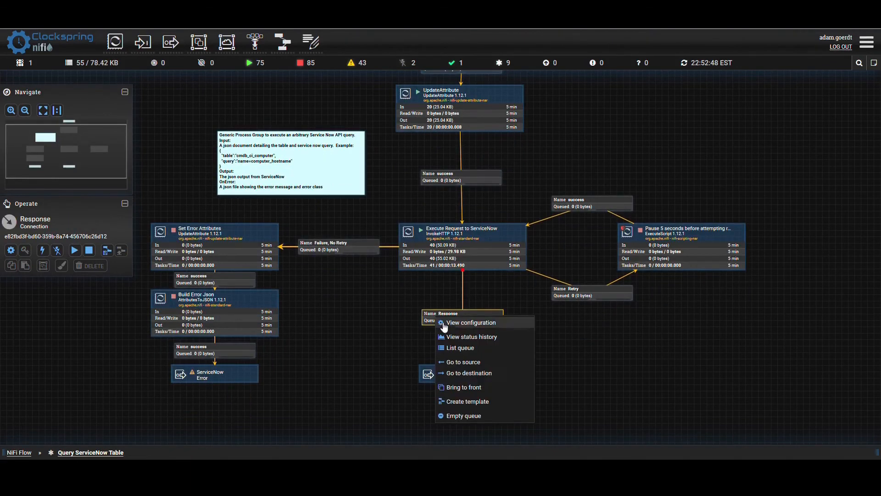
click(449, 348)
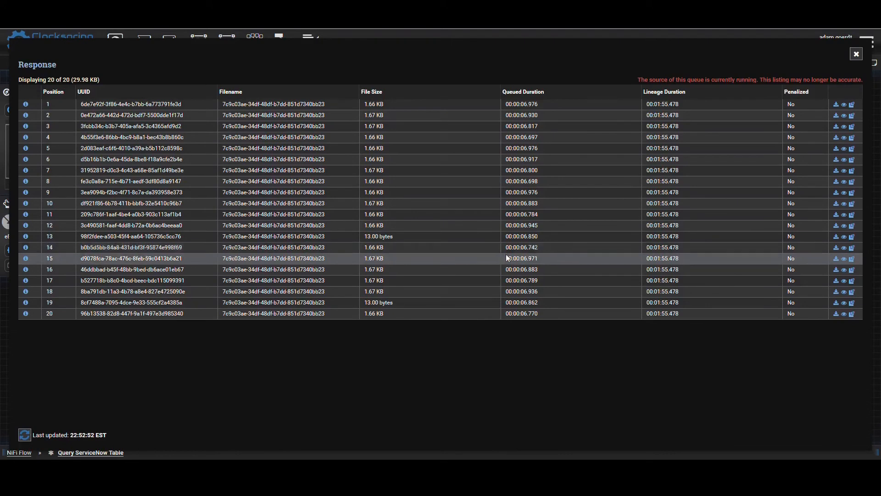
click(845, 237)
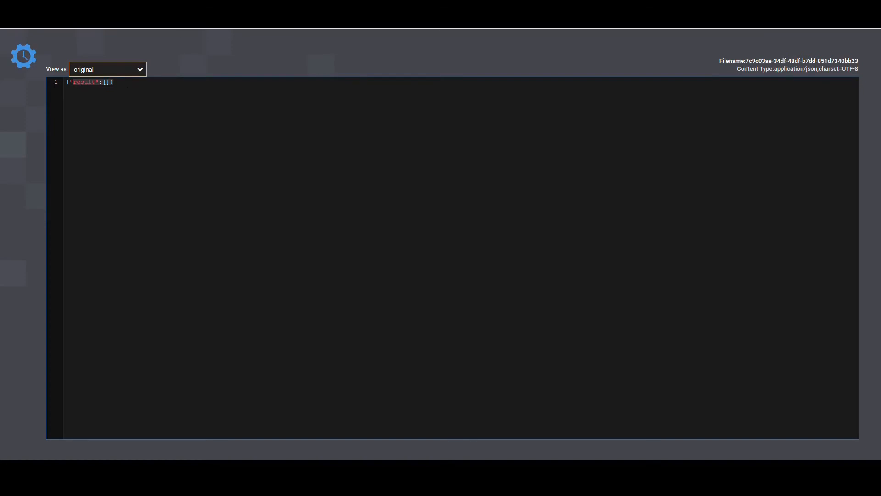
key(ctrl+w)
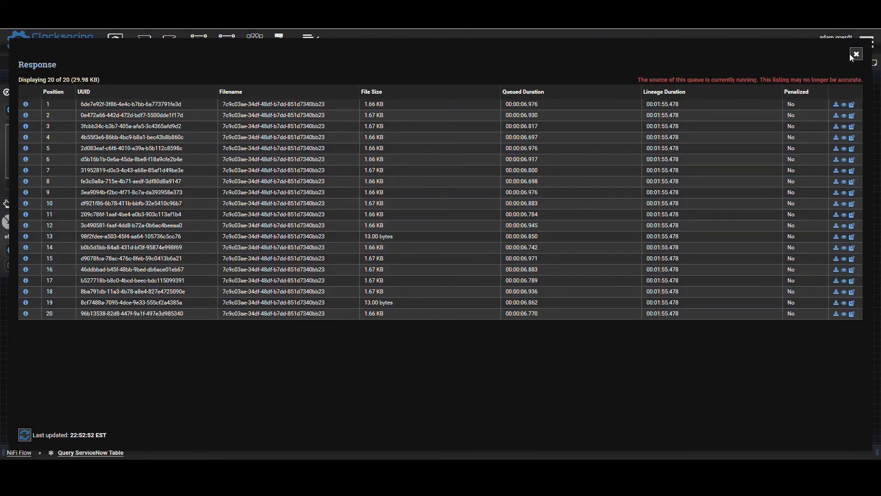
click(855, 55)
click(290, 359)
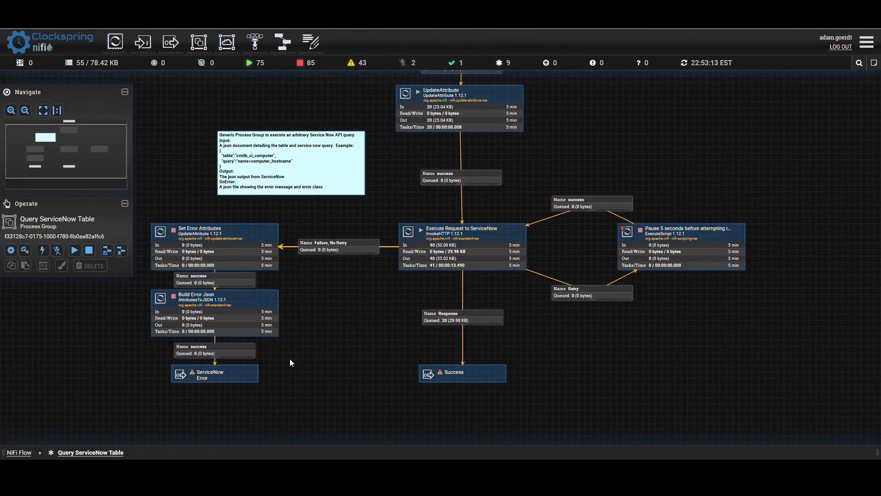
- Return to the root NiFi Flow and add an EvaluateJsonPath 1.12.1 processor directly below the Query ServiceNow Table group
click(26, 451)
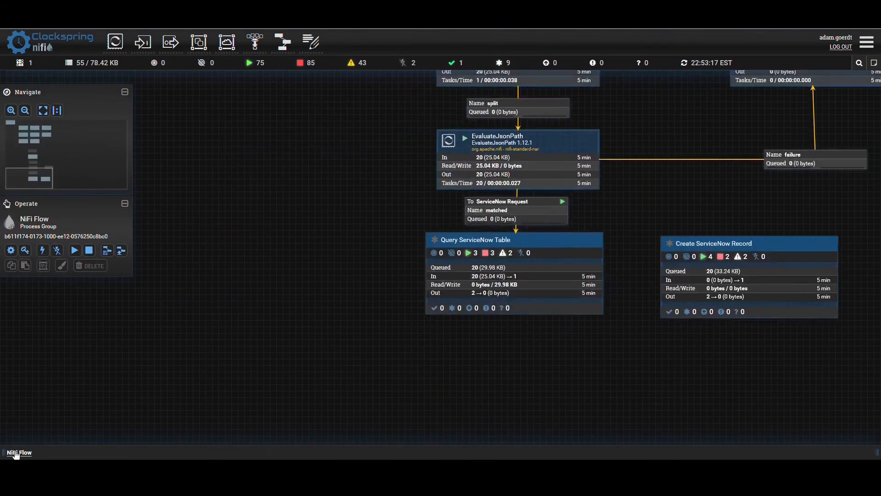
drag(392, 382, 288, 338)
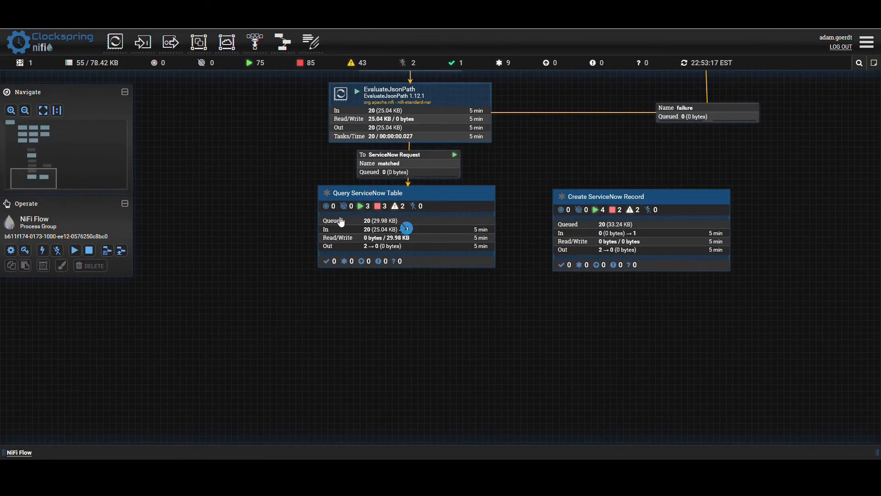
drag(389, 393, 384, 373)
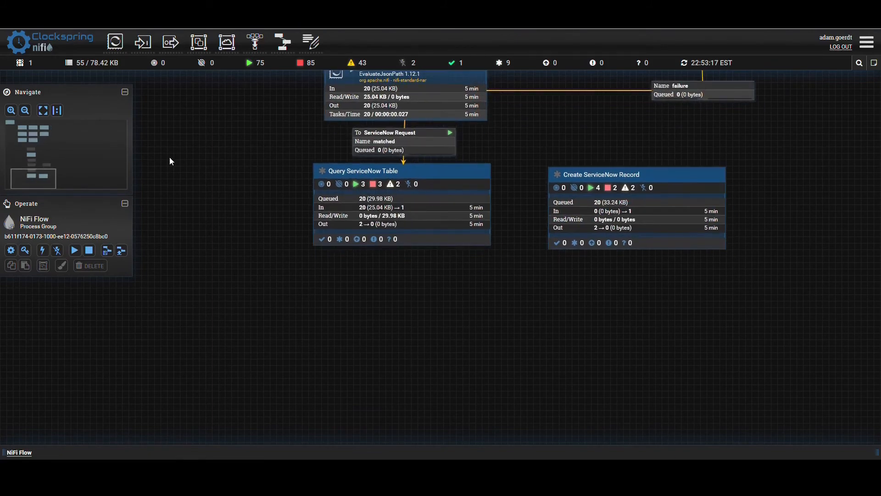
drag(115, 42, 381, 310)
text(js)
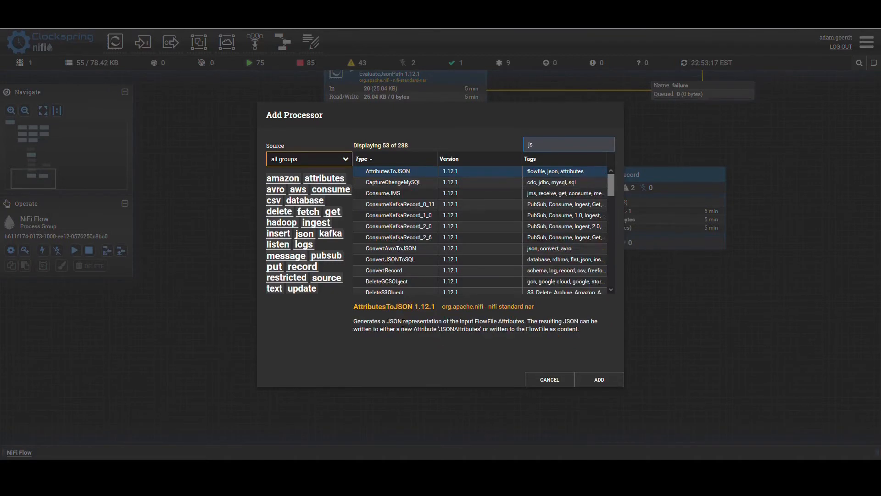
text(onpat)
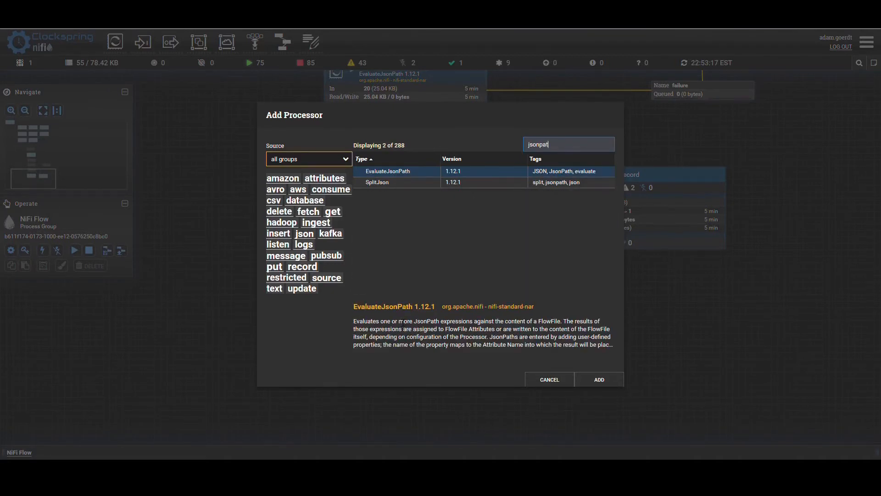
click(604, 379)
drag(403, 335, 337, 308)
- Connect the Success output of the Query ServiceNow Table group to the new EvaluateJsonPath processor
drag(399, 206, 391, 299)
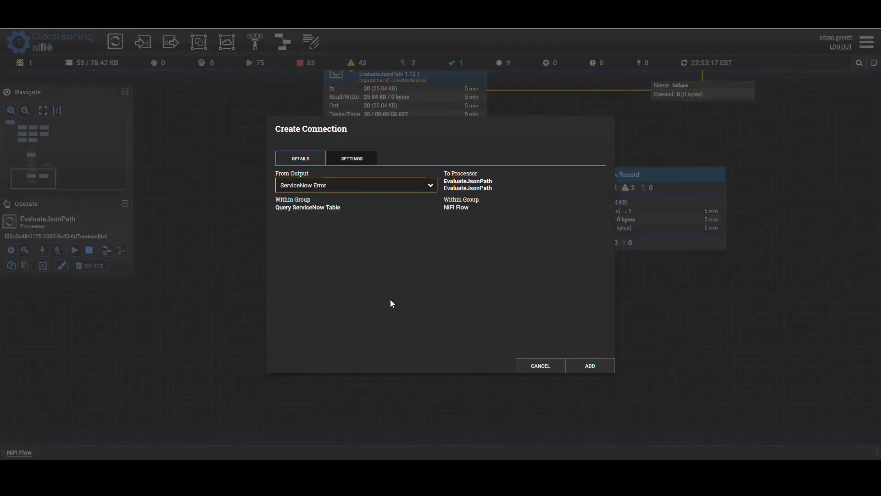
click(323, 185)
click(286, 213)
click(590, 366)
- Start the Query ServiceNow Table process group and refresh the canvas
click(344, 225)
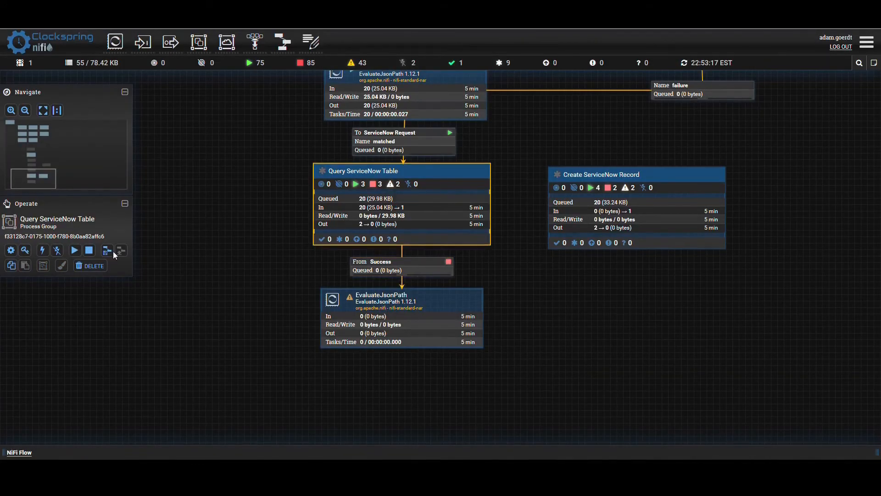
click(81, 250)
right_click(279, 156)
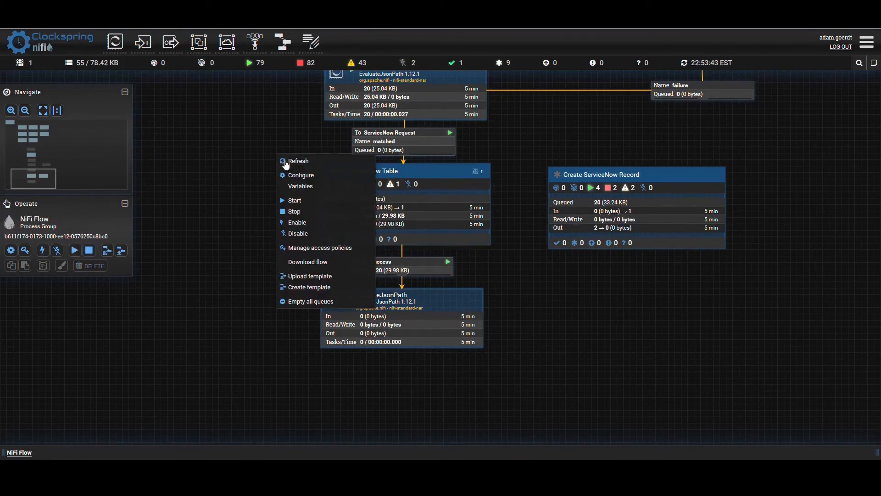
click(289, 165)
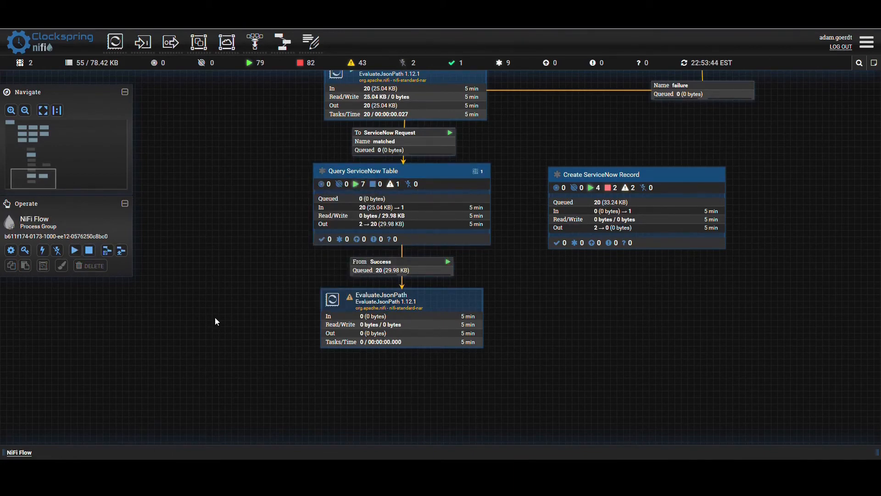
- List the Success queue below Query ServiceNow Table and view a FlowFile's content as formatted JSON
click(382, 270)
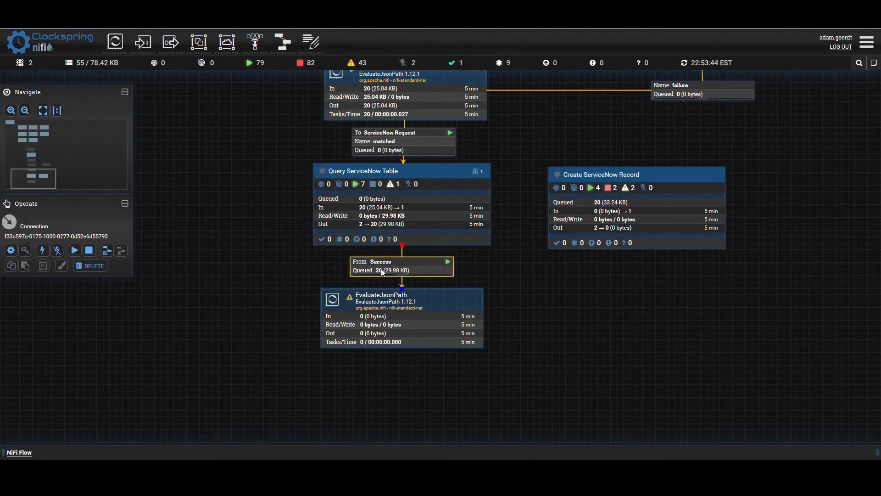
right_click(382, 272)
click(387, 298)
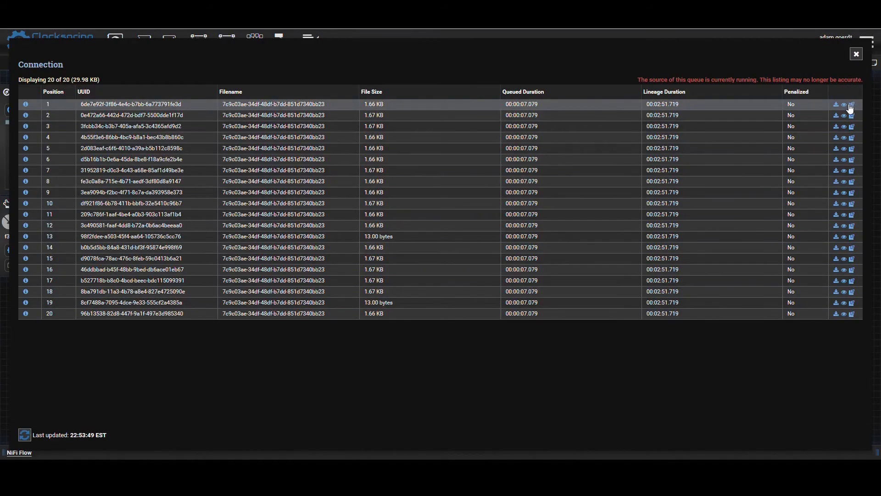
click(844, 105)
click(134, 69)
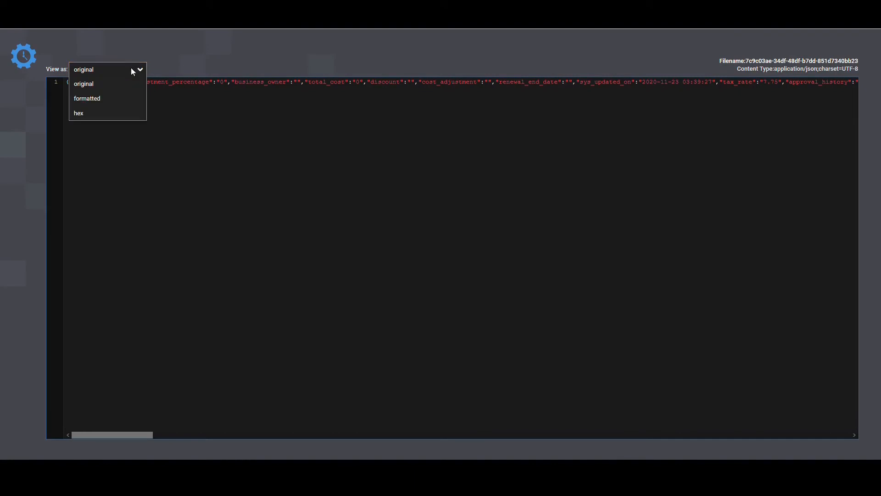
click(130, 96)
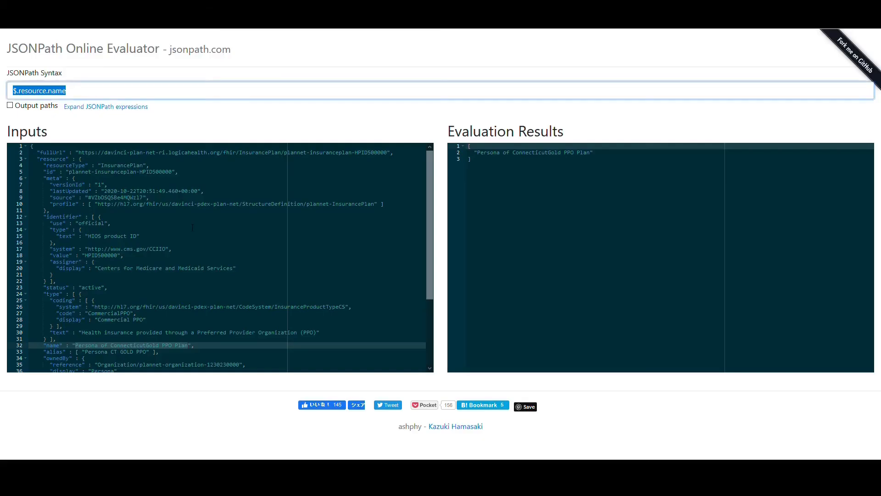
- Copy the formatted JSON response and replace the input of the JSONPath Online Evaluator with it
click(194, 228)
key(ctrl+a)
key(ctrl+v)
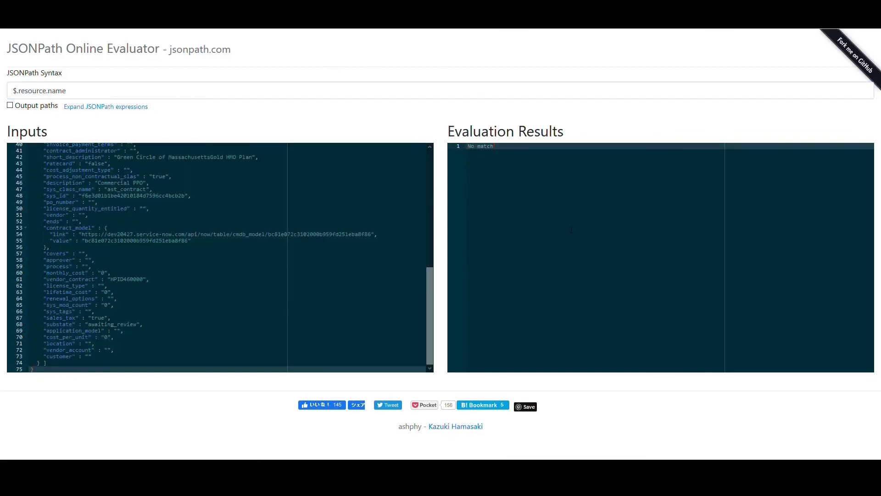
- Evaluate the expression $.result[0].sys_id against the pasted response and copy the expression
click(75, 91)
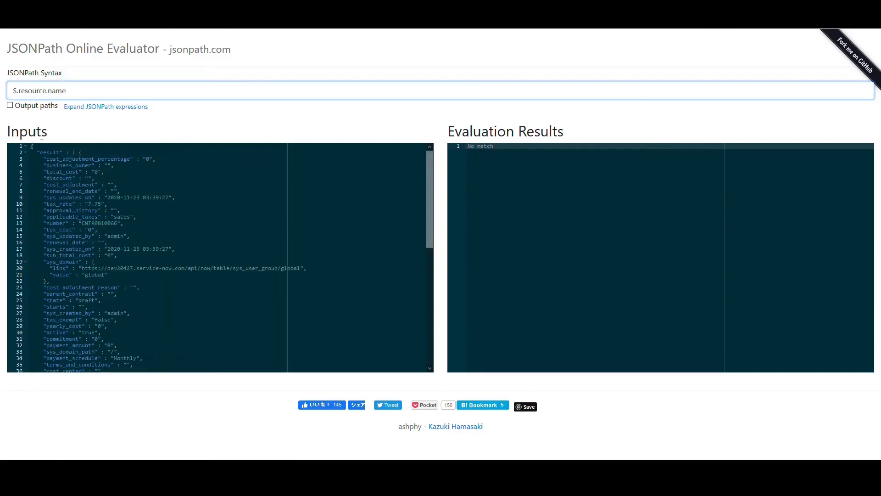
drag(19, 94, 149, 98)
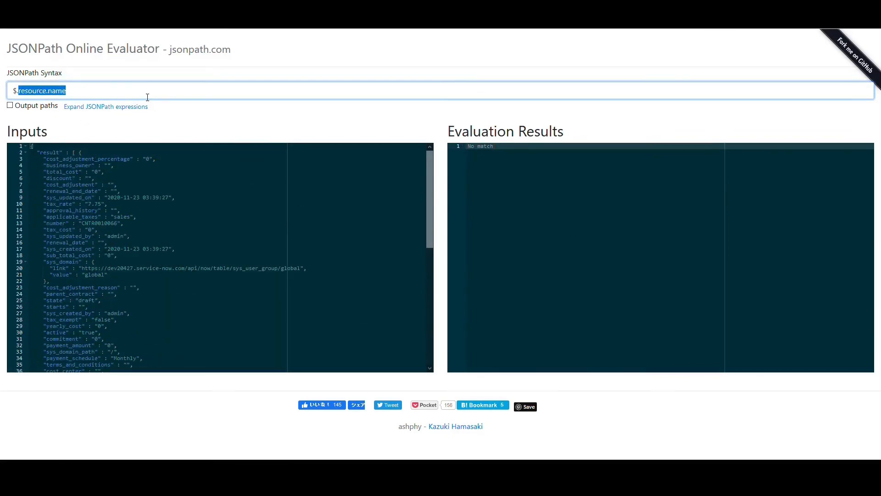
text(result[)
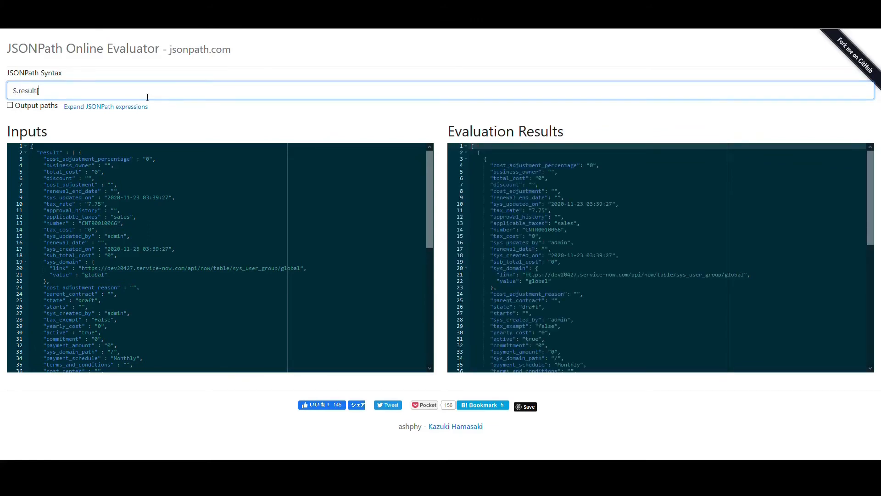
text(0].sys)
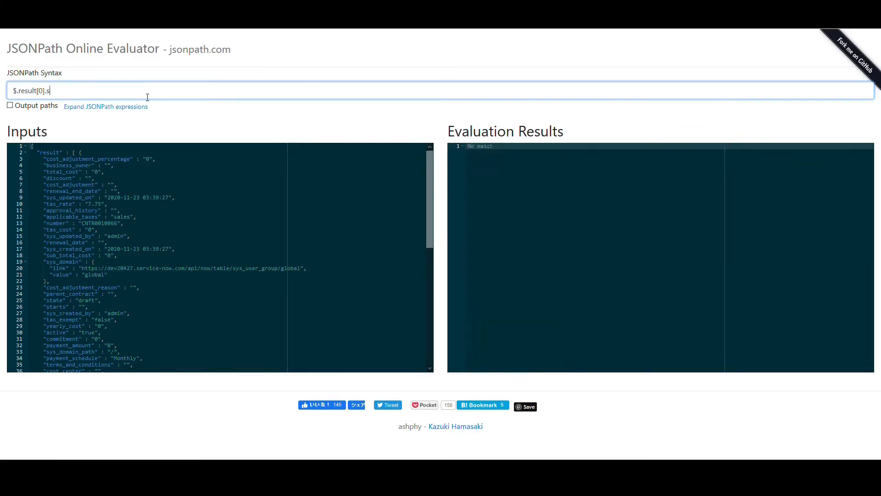
text(_id)
drag(477, 153, 579, 156)
click(90, 90)
key(ctrl+a)
key(ctrl+c)
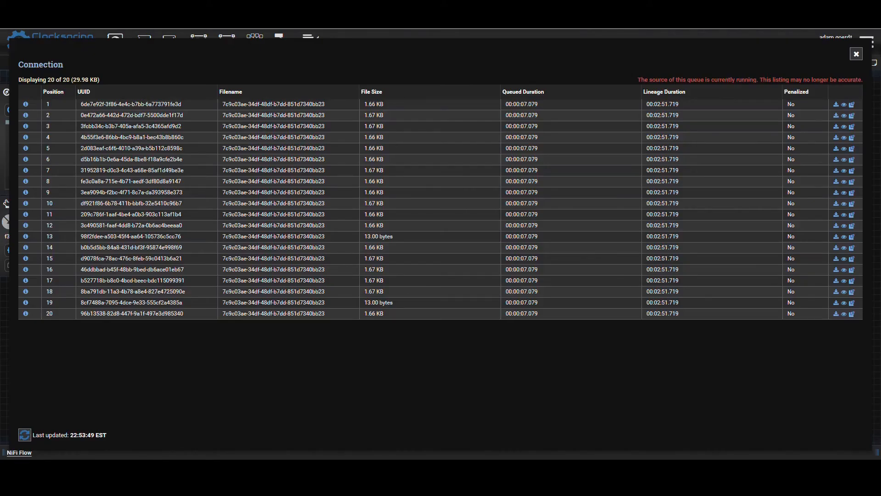
- Switch back to NiFi and set the Destination property of the new EvaluateJsonPath processor to flowfile-attribute
click(856, 54)
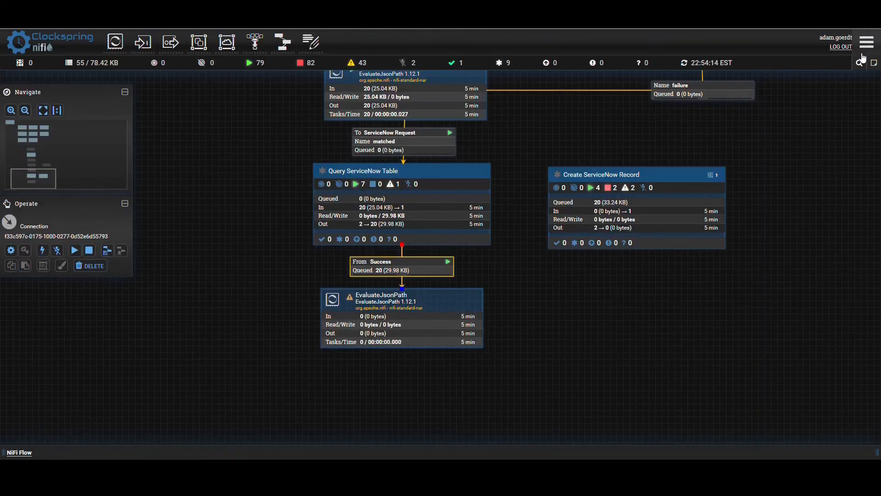
double_click(332, 326)
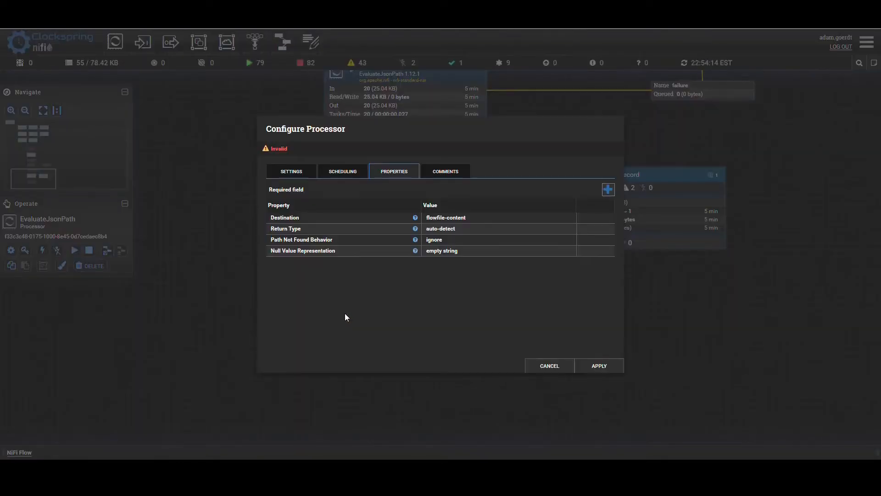
click(460, 220)
click(464, 220)
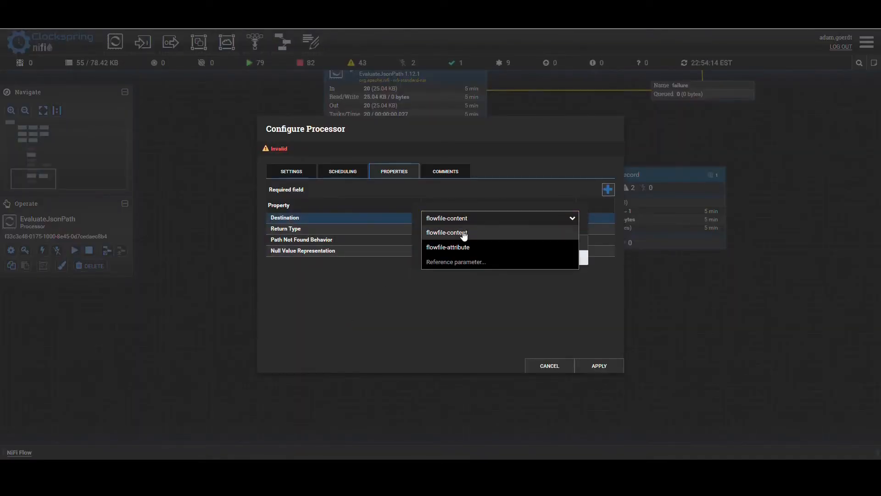
click(463, 244)
click(558, 257)
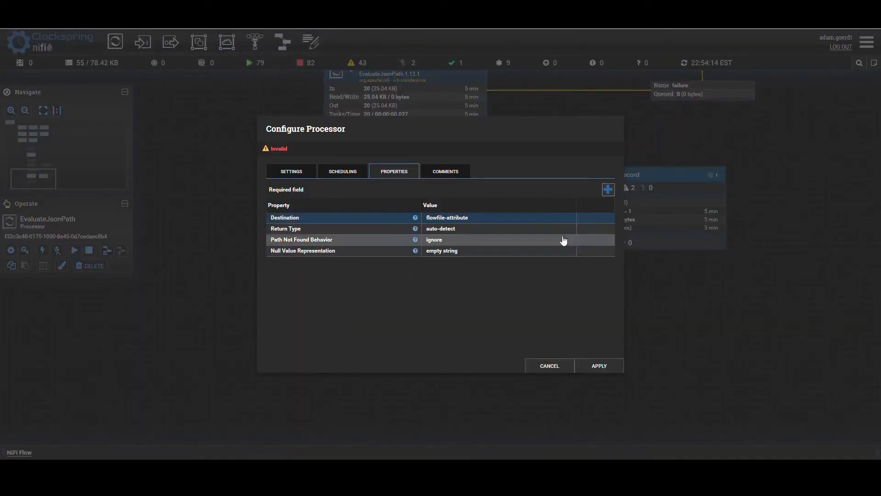
- Add a sys_id property with the value $.result[0].sys_id to EvaluateJsonPath and apply the configuration
click(606, 190)
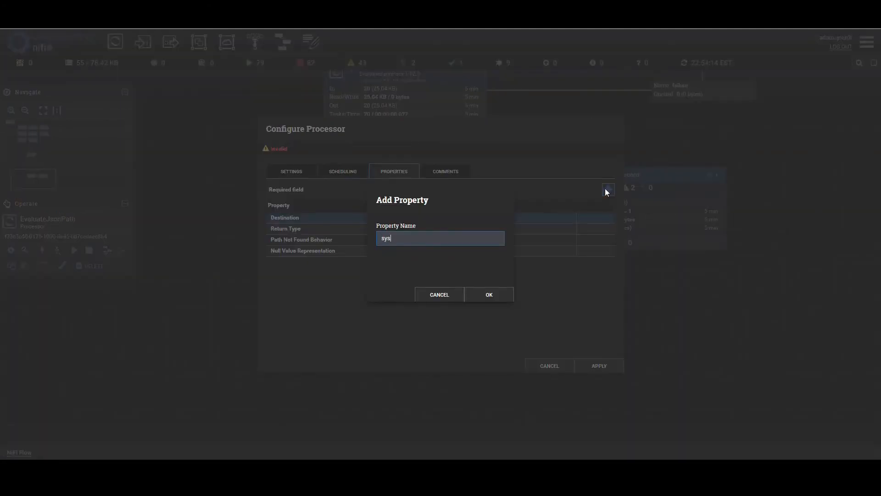
text(sys_id)
key(Return)
key(ctrl+v)
click(551, 338)
click(611, 367)
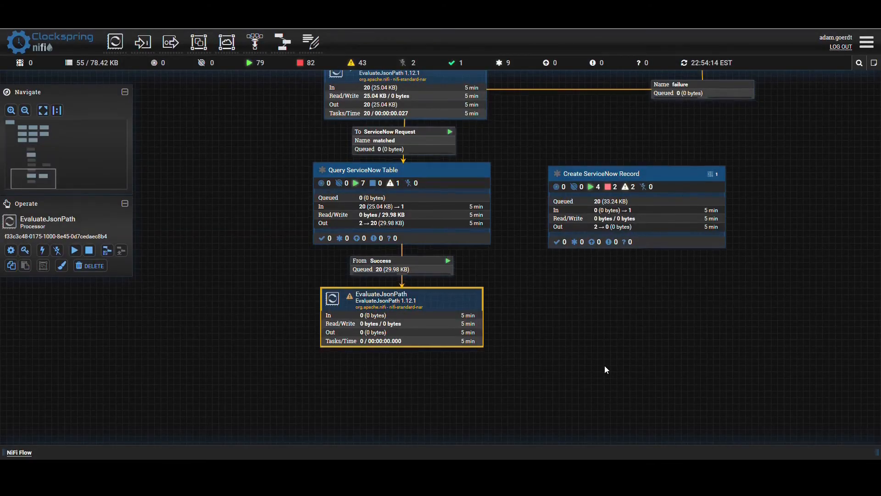
- Add a RouteOnAttribute 1.12.1 processor and align it directly below the EvaluateJsonPath processor
drag(604, 369, 602, 257)
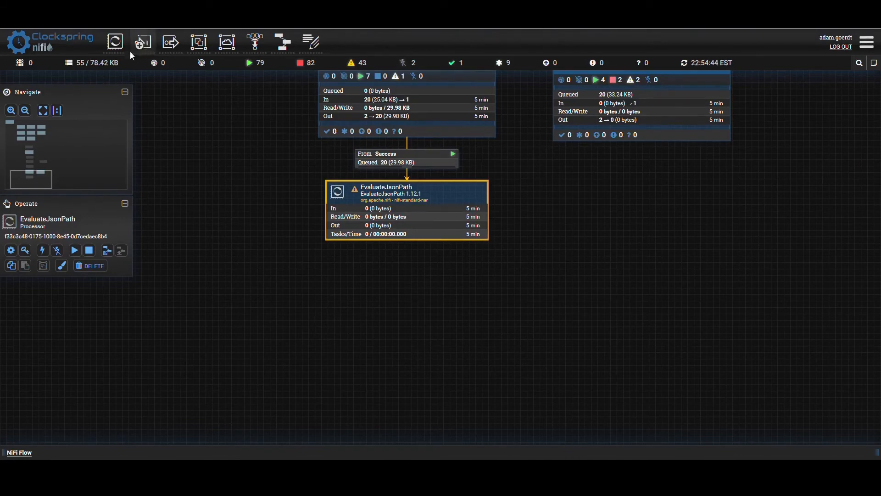
drag(116, 42, 381, 331)
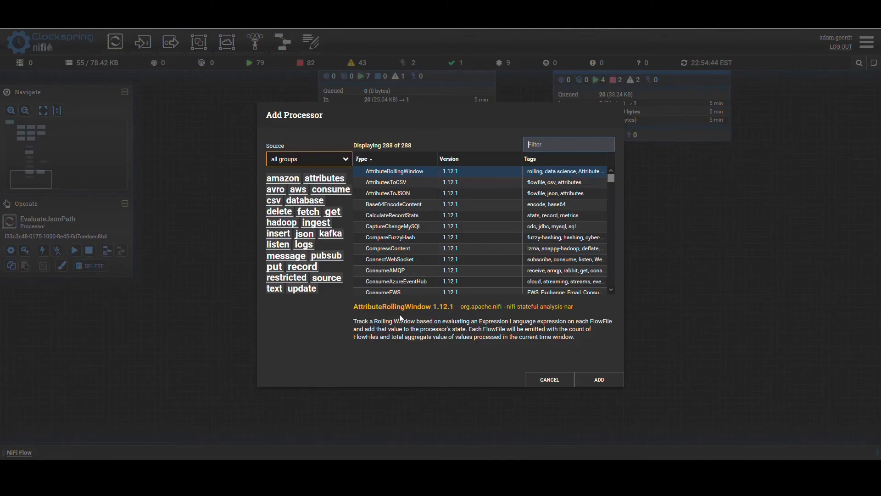
text(route)
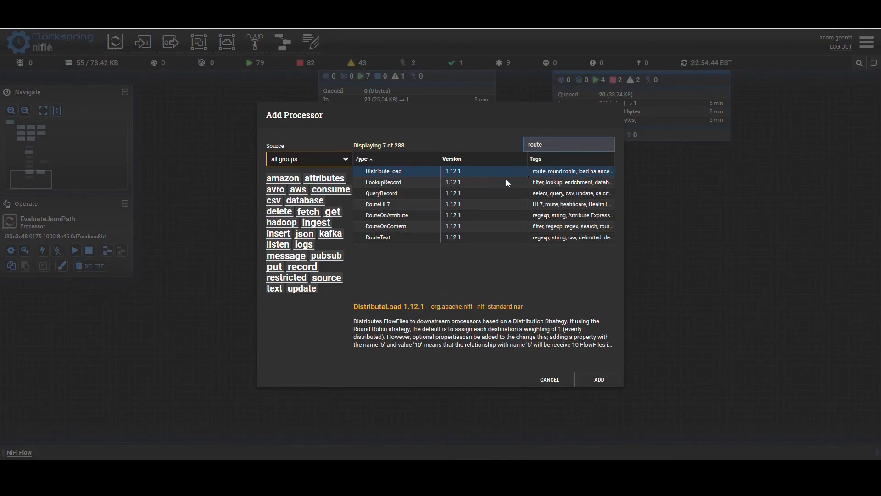
click(401, 218)
click(588, 378)
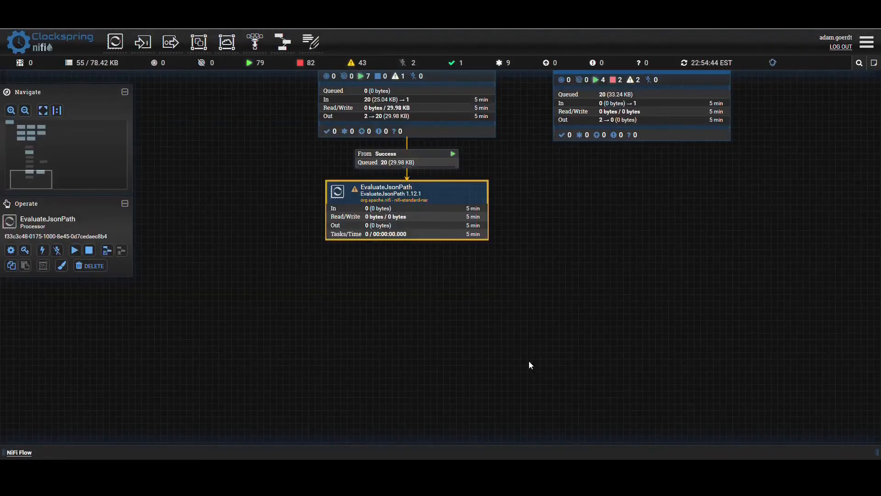
drag(423, 329, 379, 290)
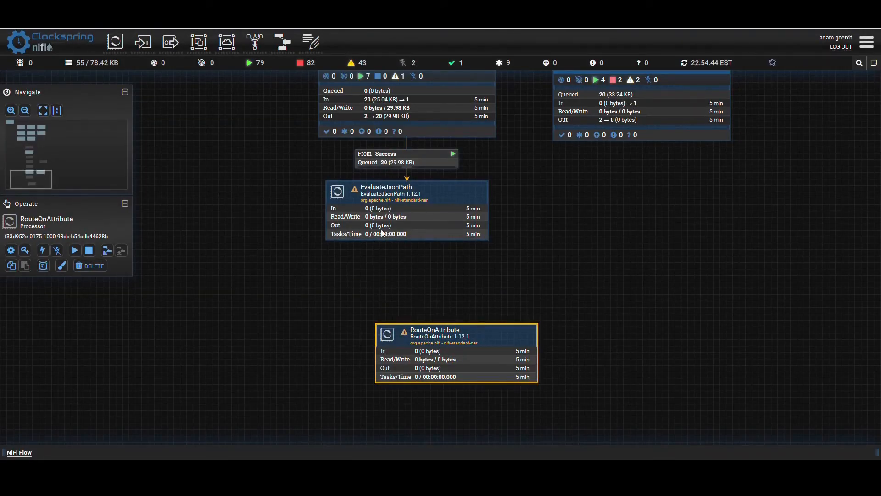
- Connect EvaluateJsonPath to RouteOnAttribute for the matched relationship
drag(410, 213, 409, 289)
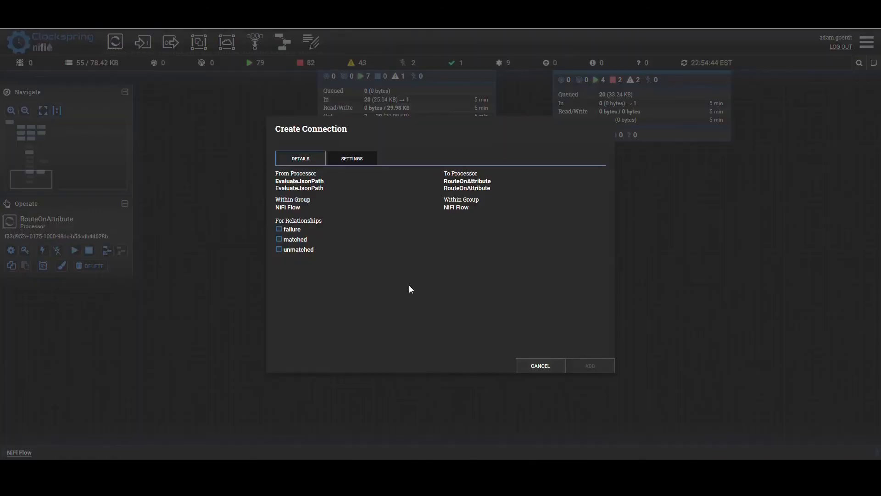
click(279, 239)
click(584, 365)
- Automatically terminate the failure and unmatched relationships of the EvaluateJsonPath processor
double_click(406, 212)
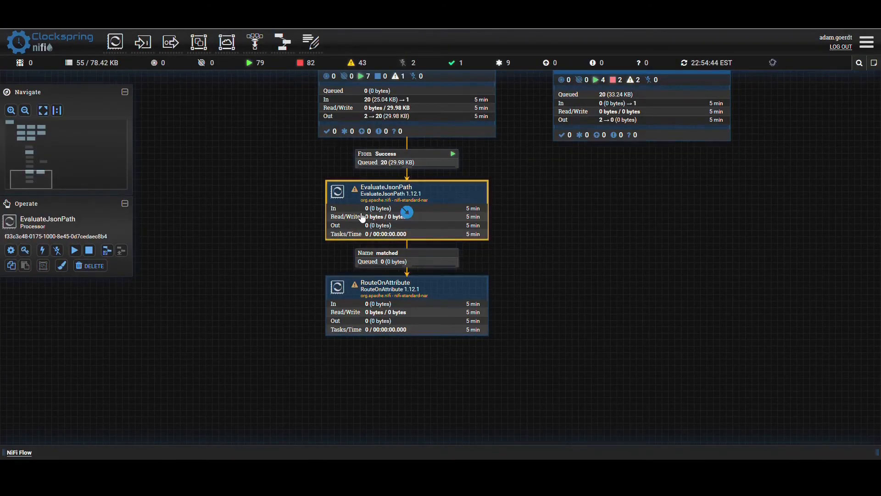
click(291, 172)
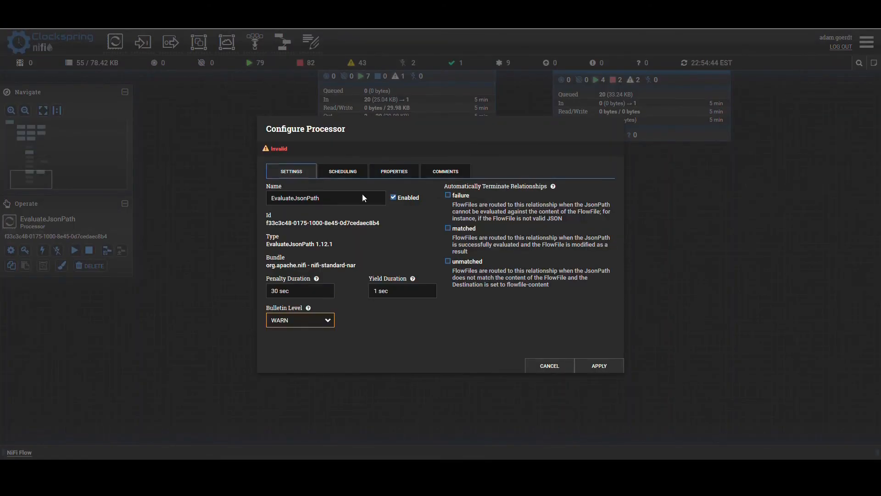
click(450, 196)
click(449, 262)
click(599, 366)
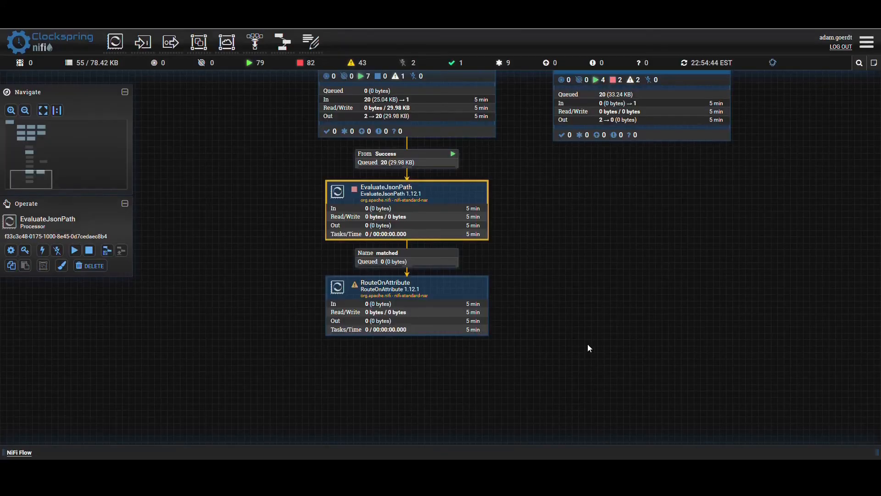
- Start the EvaluateJsonPath processor and refresh the canvas
right_click(377, 239)
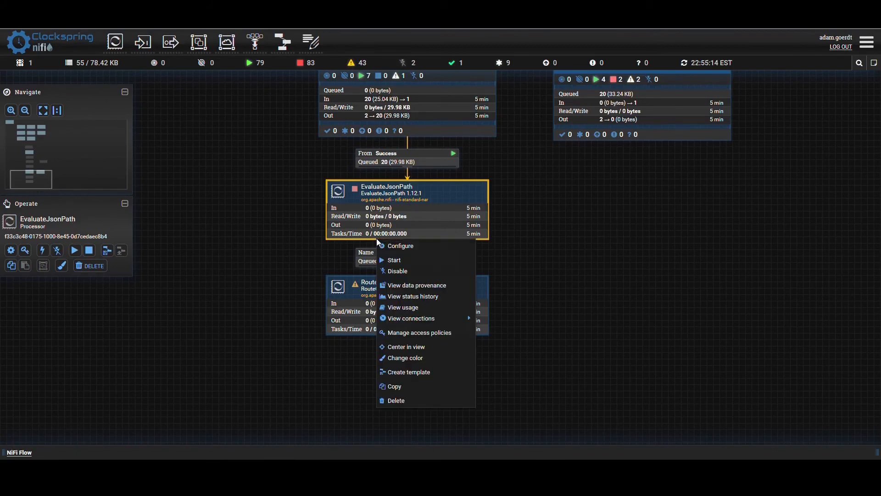
click(390, 260)
drag(566, 255, 566, 236)
right_click(566, 235)
click(579, 244)
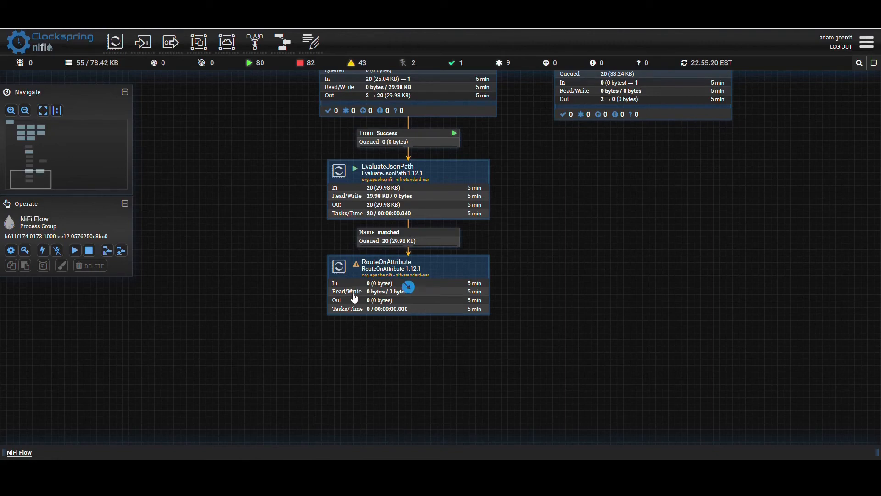
- Add a sys_id_empty property with the value ${sys_id:equals("")} to the RouteOnAttribute processor
double_click(372, 280)
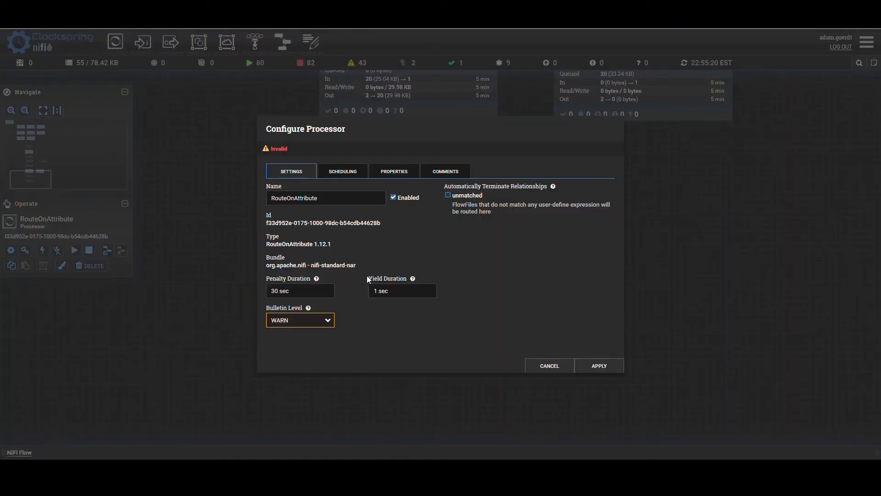
click(382, 177)
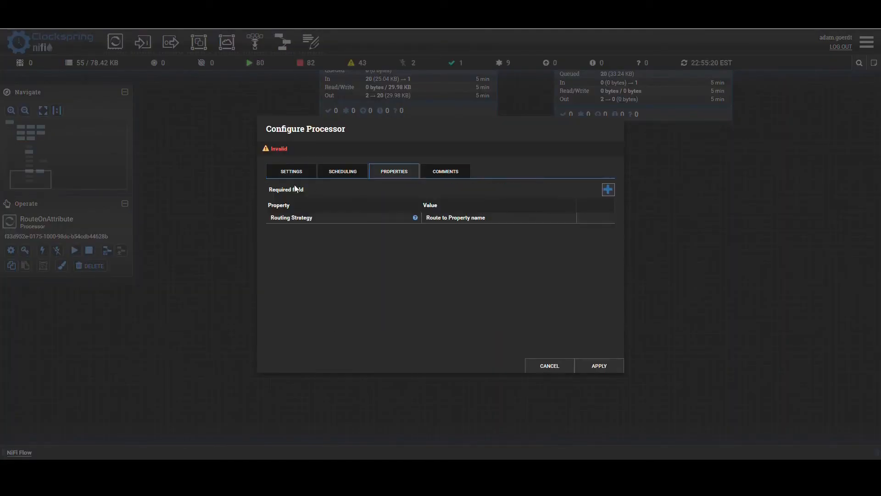
click(609, 189)
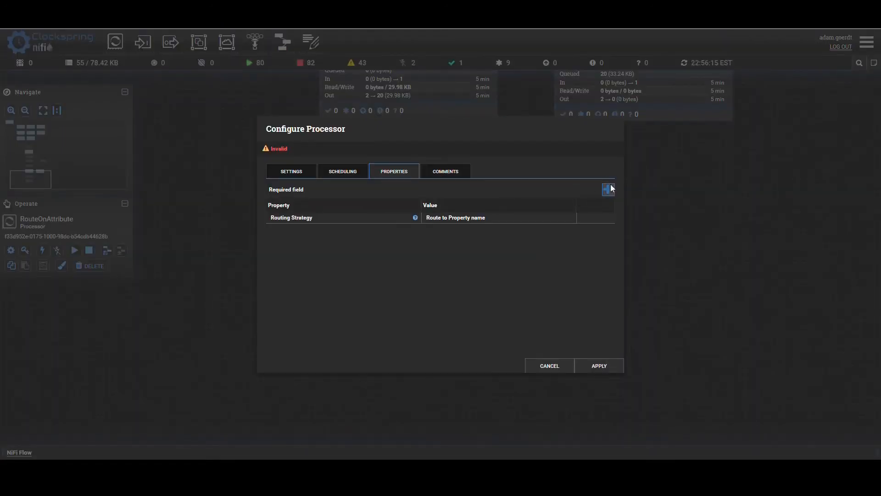
click(608, 189)
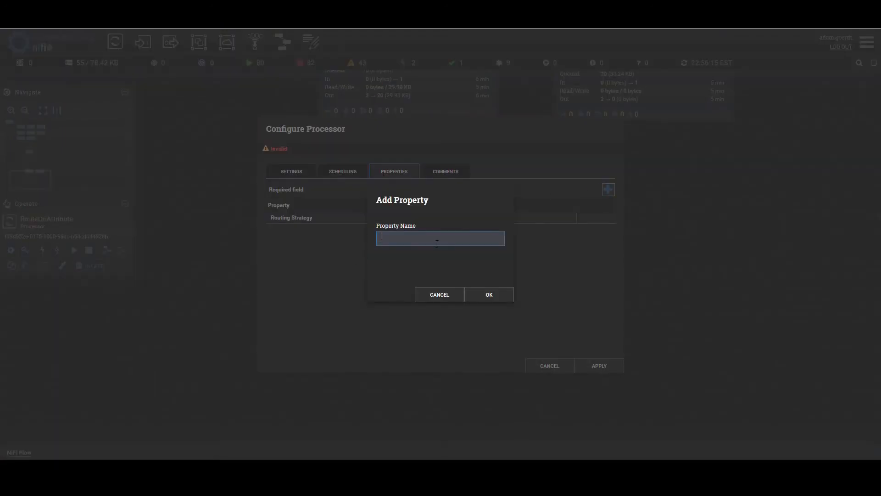
text(sys_id_empty)
key(Return)
text(${sys_id:equal)
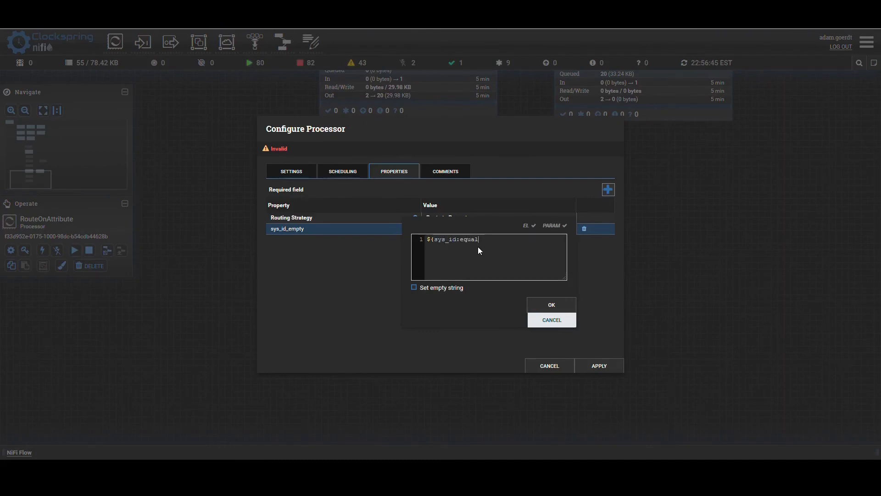
text(s("")})
click(546, 307)
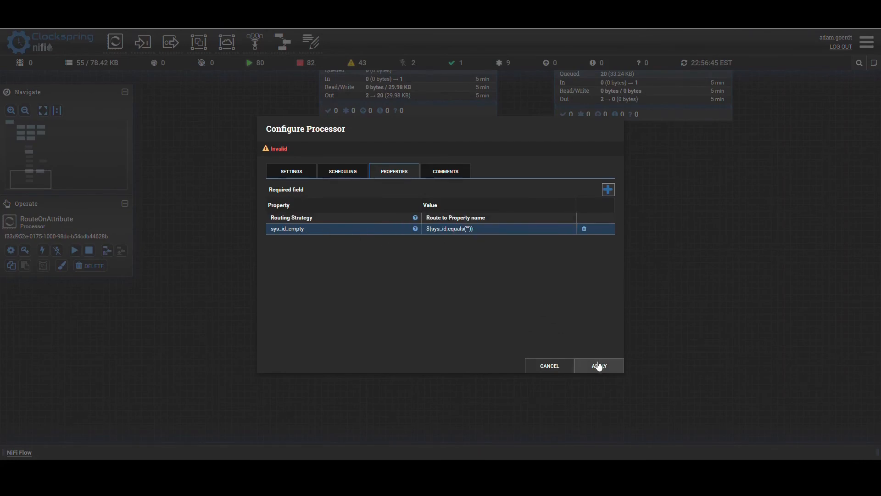
- Save the RouteOnAttribute configuration and connect it to the Create ServiceNow Record group's ServiceNow Request input for the sys_id_empty relationship
click(596, 364)
drag(589, 82, 618, 294)
drag(409, 288, 661, 285)
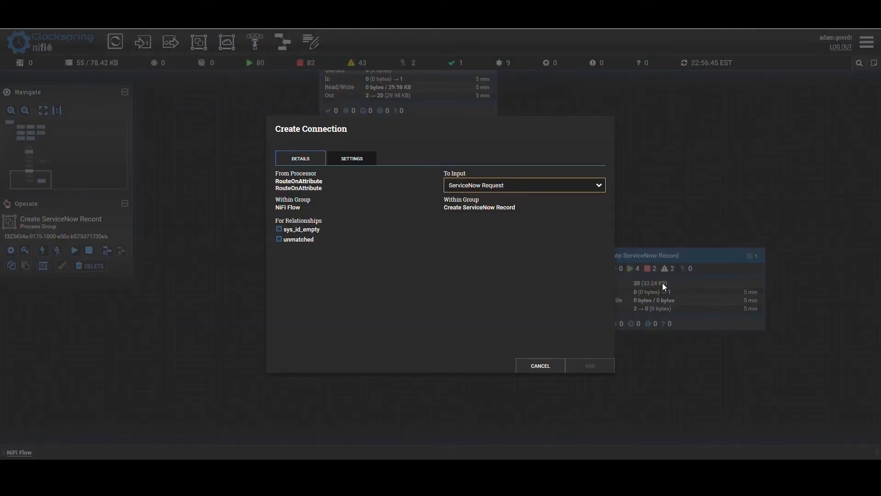
click(280, 229)
click(588, 365)
drag(638, 410, 639, 377)
drag(638, 265, 734, 264)
drag(665, 365, 594, 319)
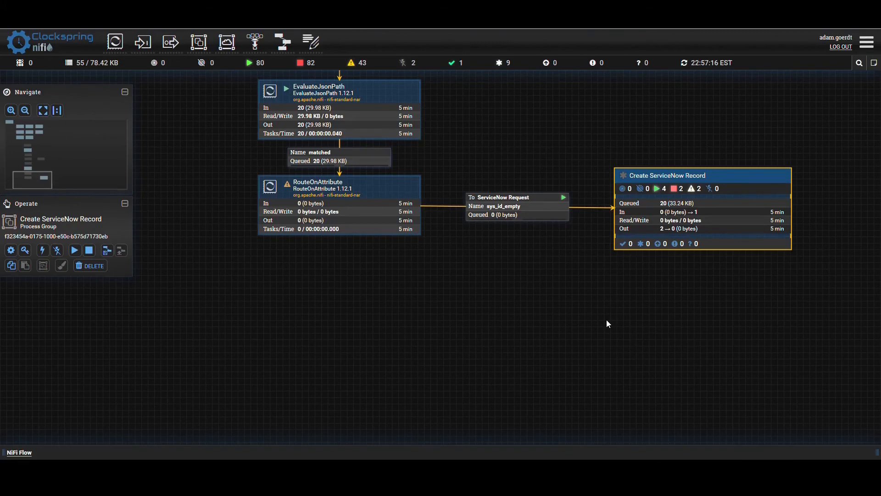
- Duplicate the Create ServiceNow Record process group and place the copy directly below RouteOnAttribute
click(606, 320)
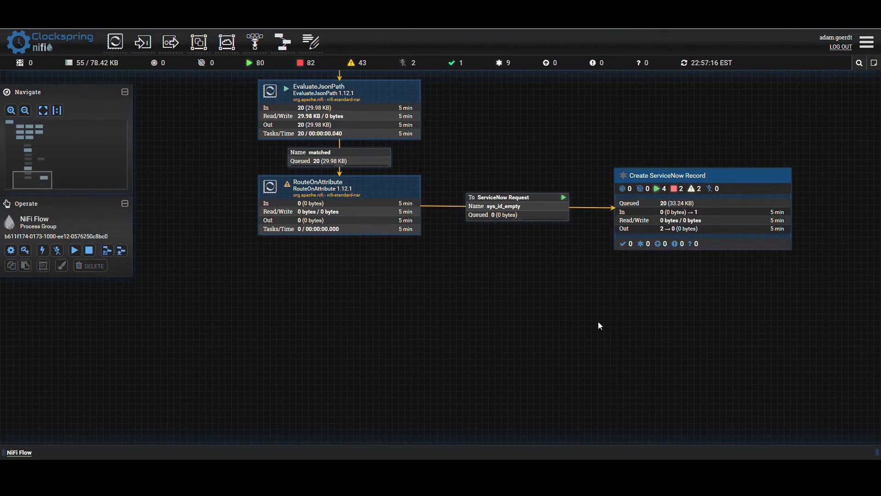
click(658, 183)
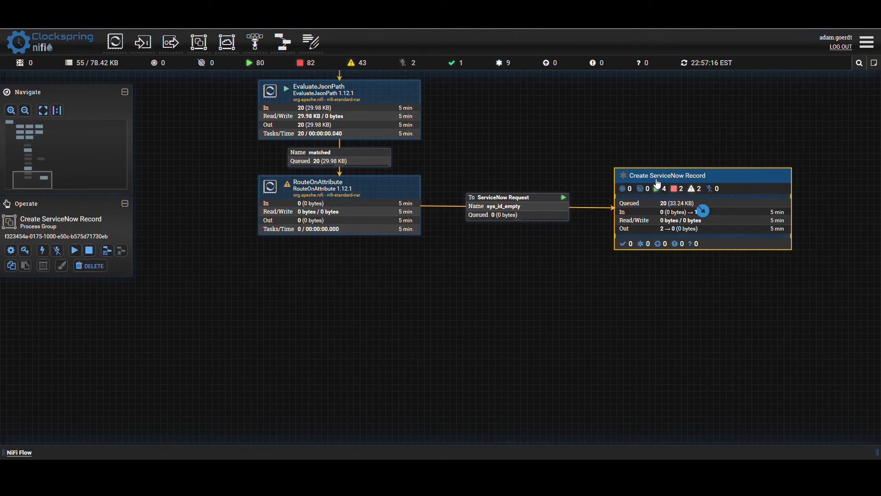
right_click(658, 184)
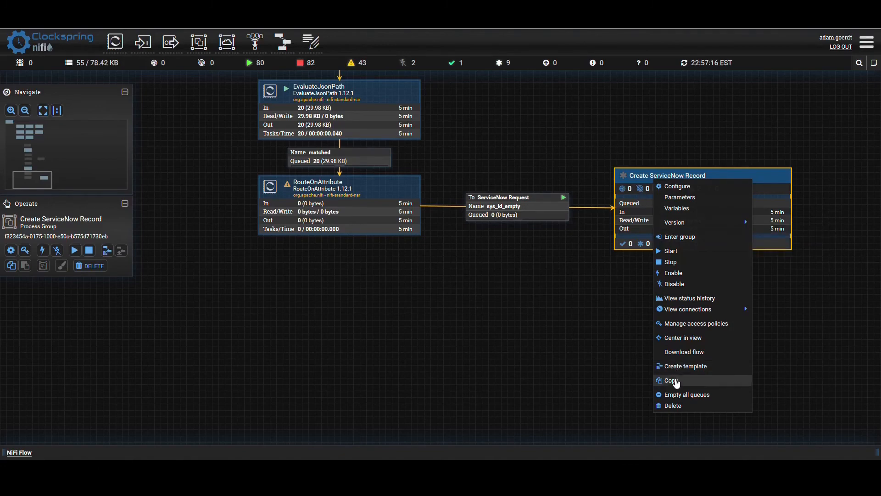
click(673, 381)
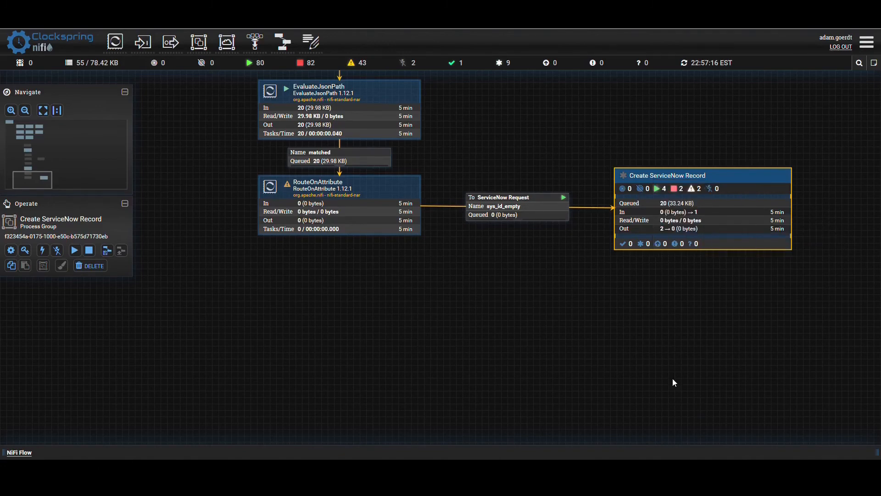
right_click(290, 304)
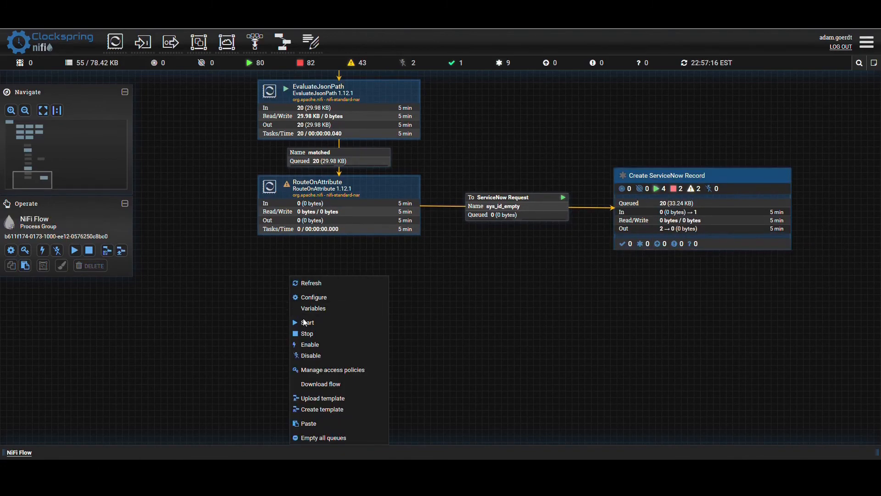
click(312, 423)
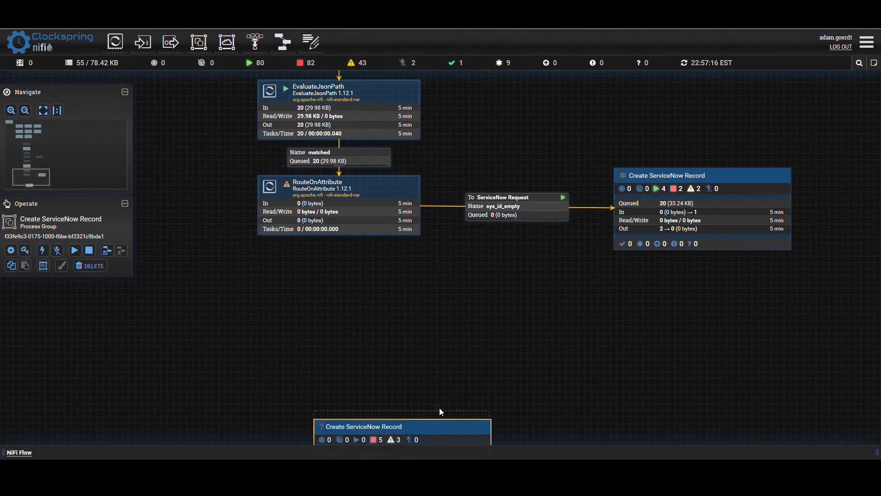
drag(380, 294, 381, 293)
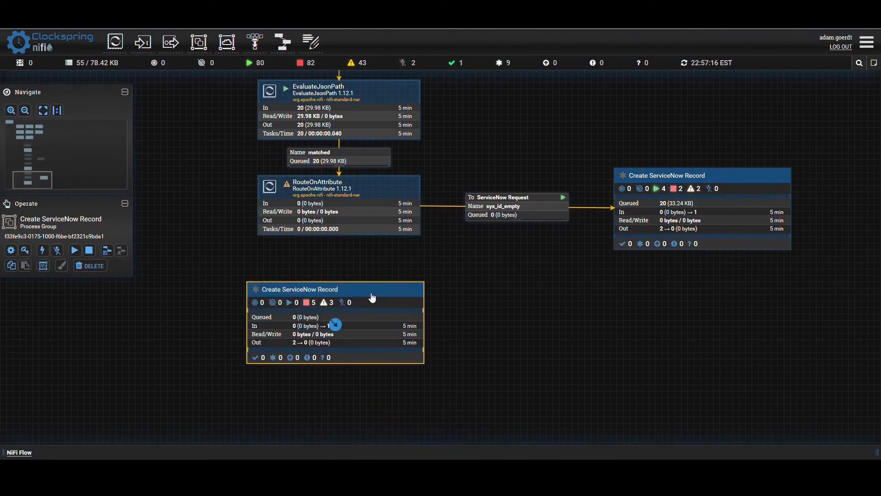
- Rename the copied process group to Update ServiceNow Record and return to the NiFi Flow canvas
double_click(372, 292)
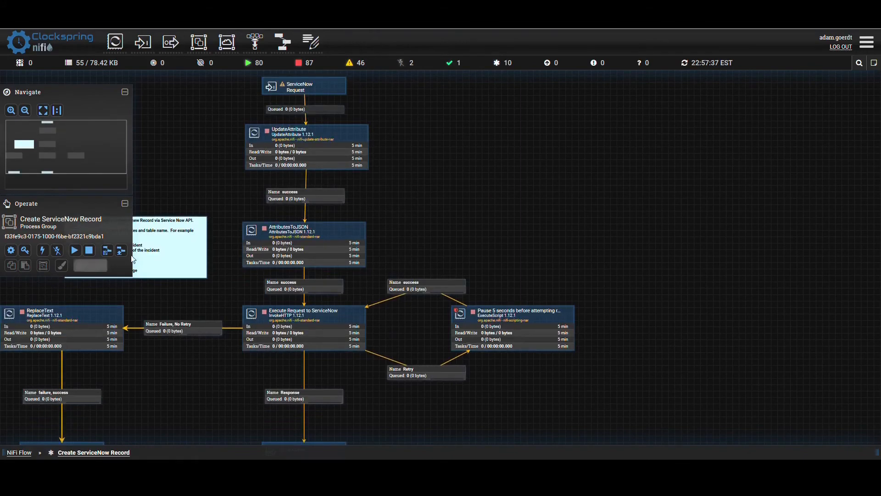
click(14, 251)
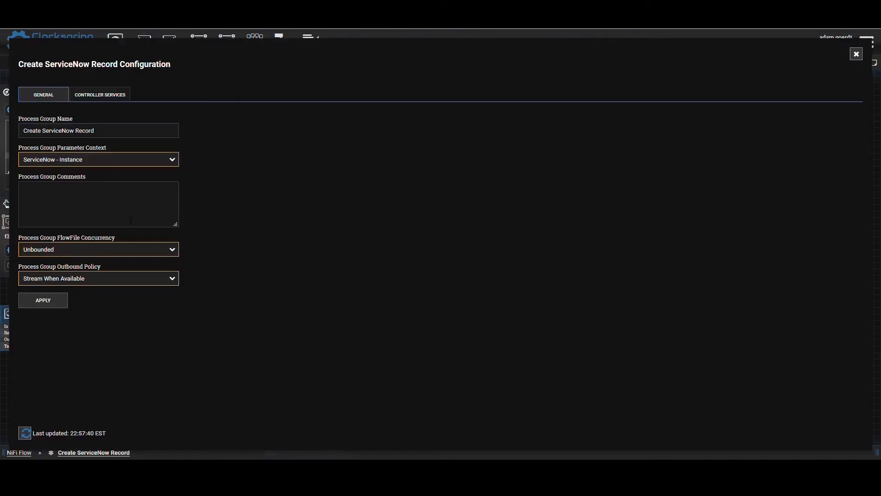
double_click(43, 130)
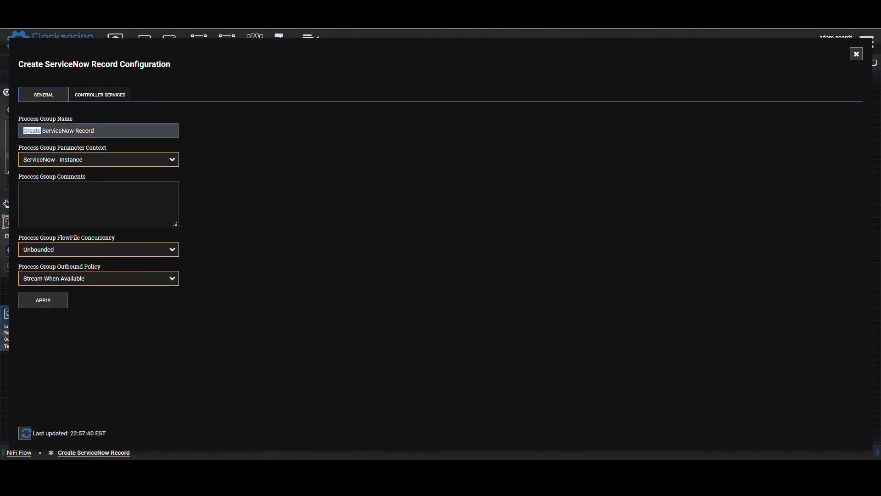
text(Update)
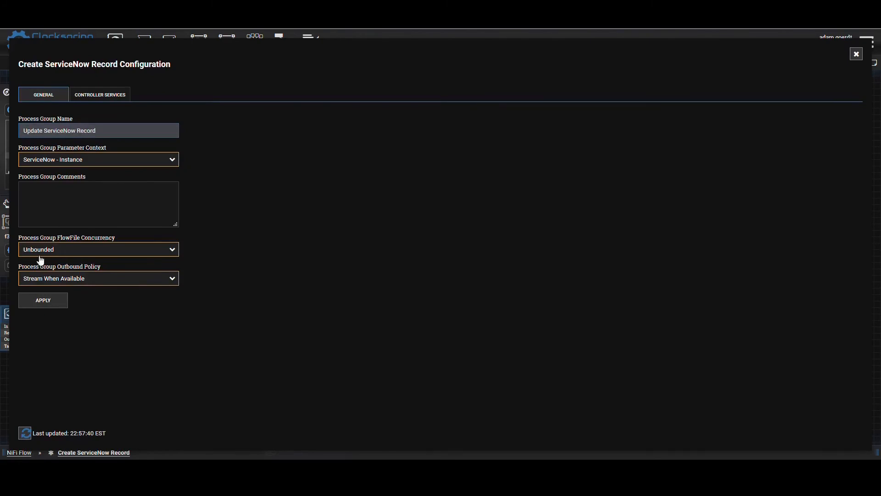
click(41, 303)
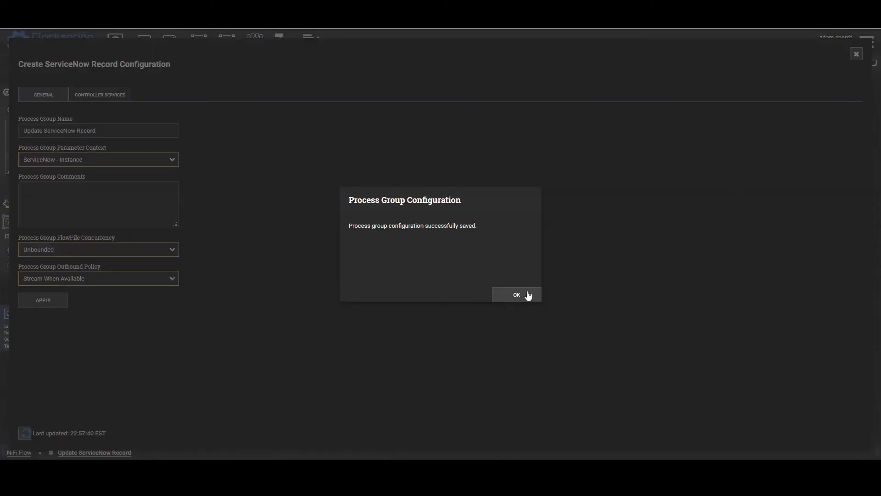
click(527, 295)
click(856, 54)
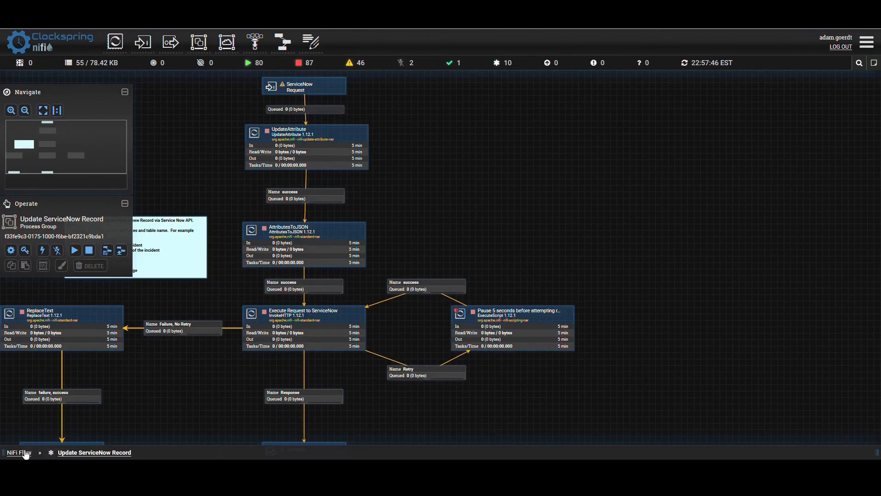
click(24, 453)
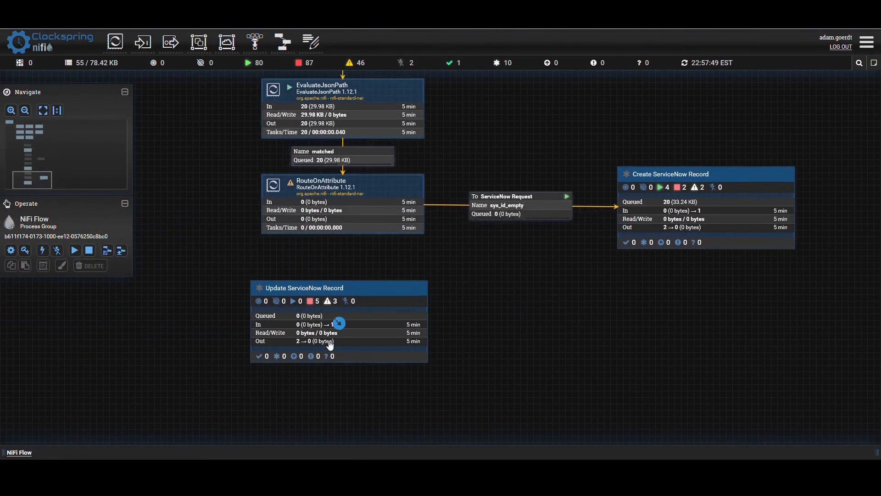
- Connect RouteOnAttribute to the Update ServiceNow Record group's ServiceNow Request input for the unmatched relationship
click(335, 339)
drag(351, 219, 347, 314)
click(282, 240)
click(590, 365)
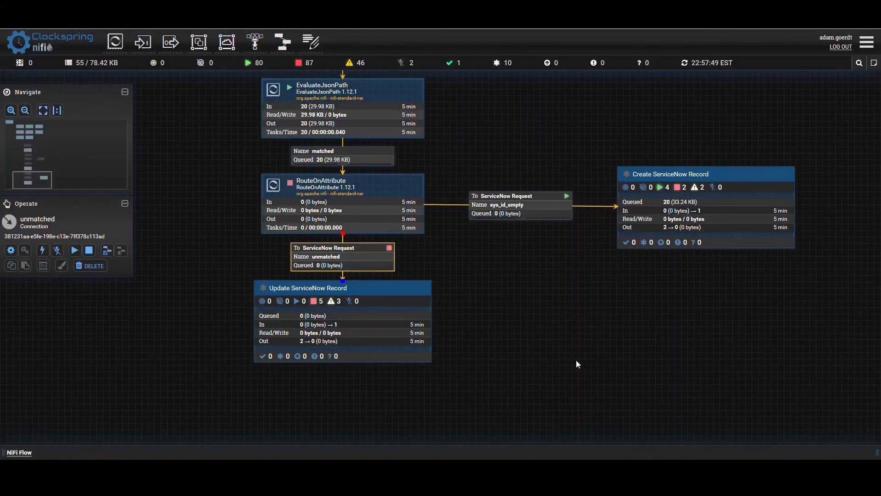
- Name the unmatched connection between RouteOnAttribute and Update ServiceNow Record sys_id_not_empty
click(576, 361)
click(315, 261)
right_click(315, 261)
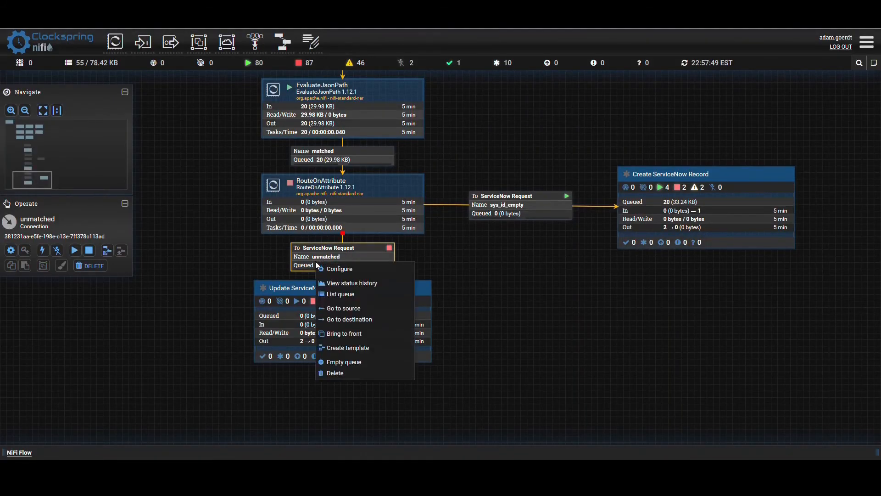
click(332, 270)
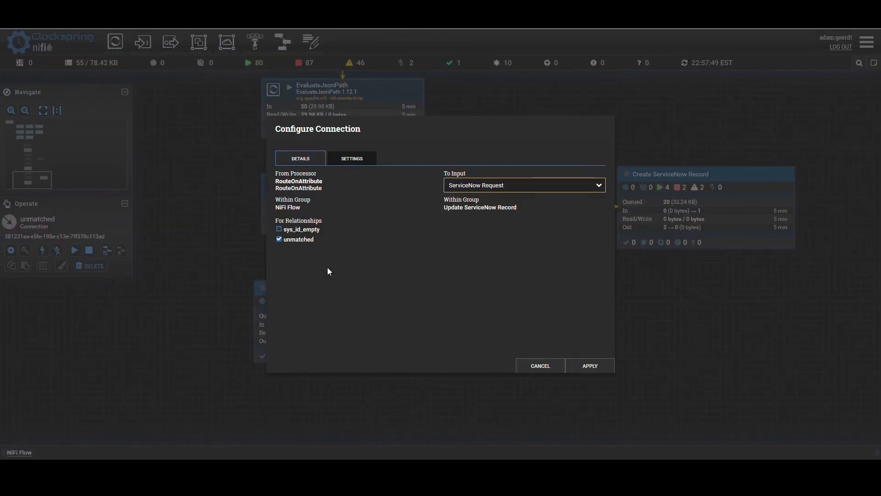
click(352, 159)
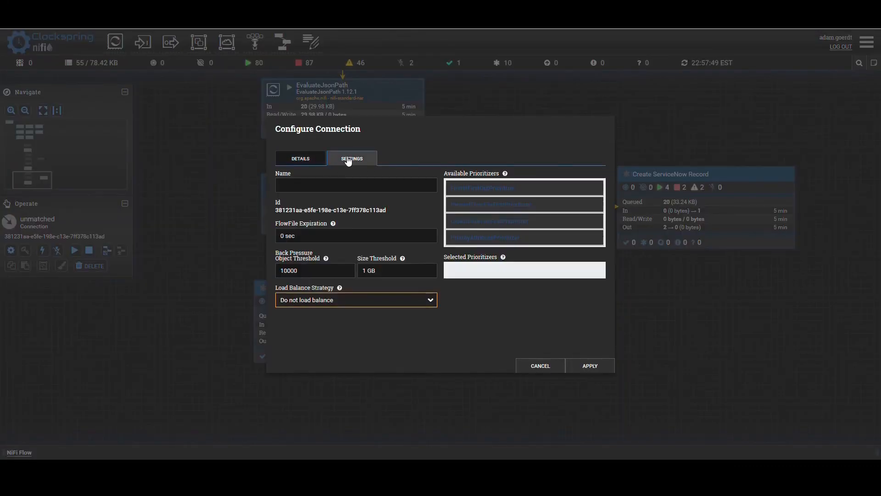
click(335, 190)
text(sys_id)
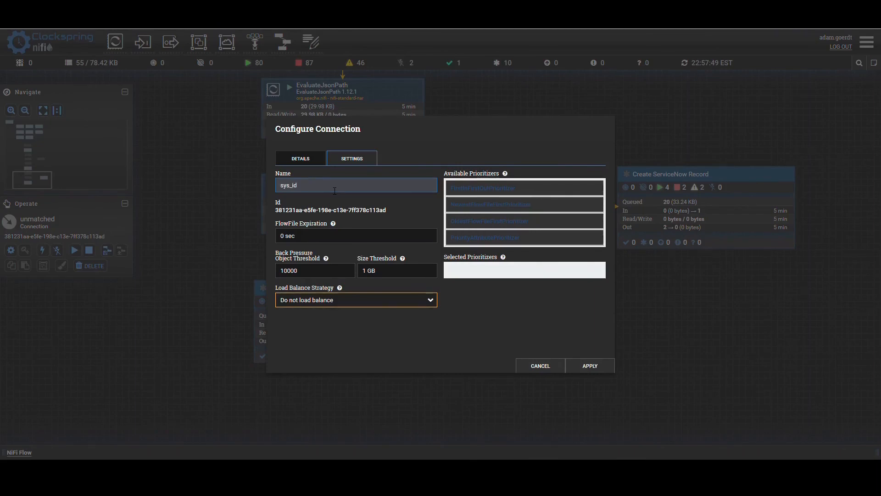
text(_not_empty)
click(589, 367)
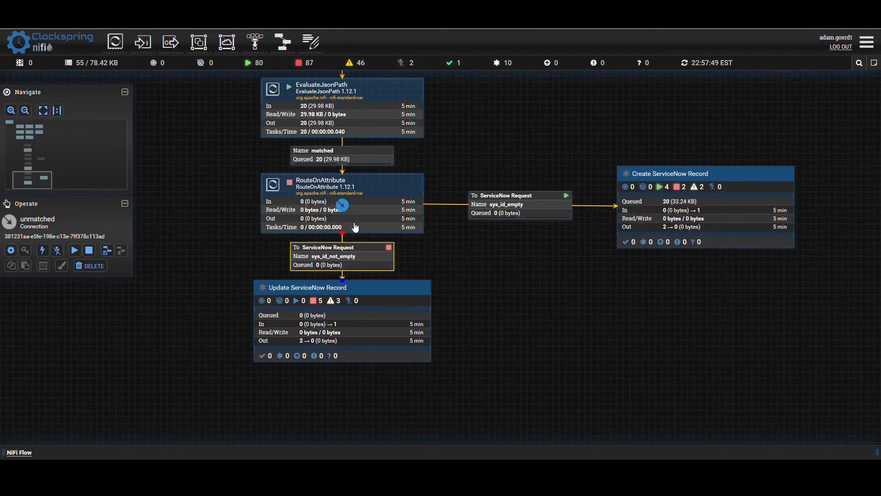
- Start the RouteOnAttribute processor and refresh the canvas
click(299, 211)
right_click(298, 210)
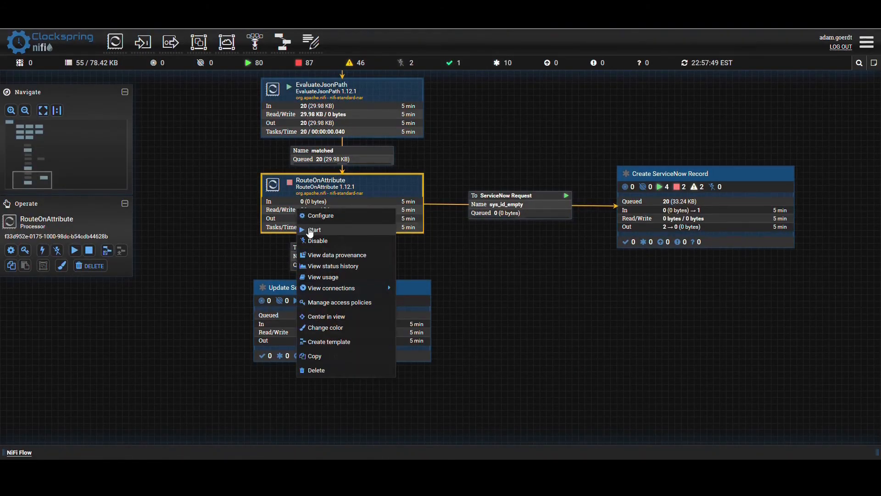
click(312, 229)
right_click(455, 258)
click(462, 263)
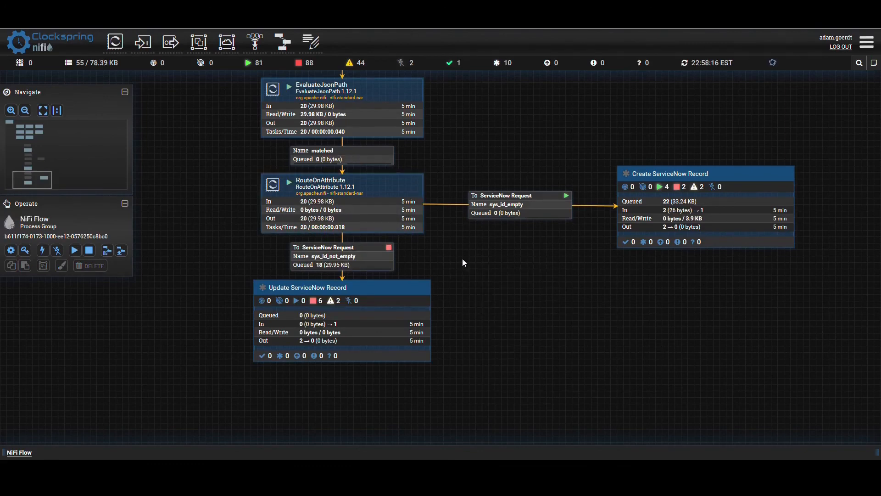
right_click(462, 250)
click(470, 254)
- Examine how the flowfiles were routed to the sys_id_not_empty and sys_id_empty connections and the Create ServiceNow Record group
click(309, 257)
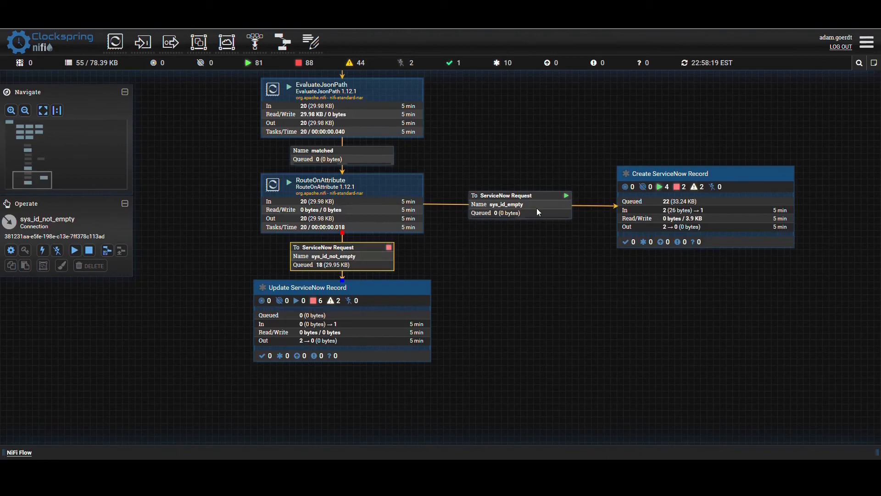
click(504, 206)
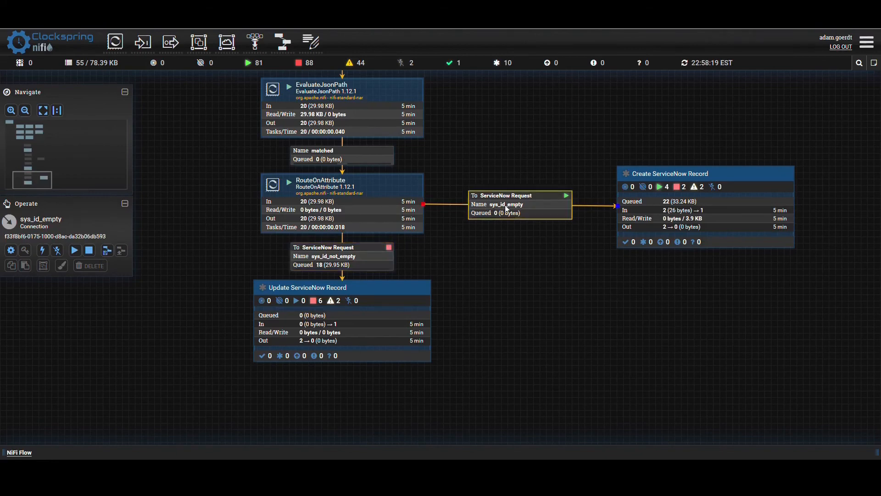
click(670, 215)
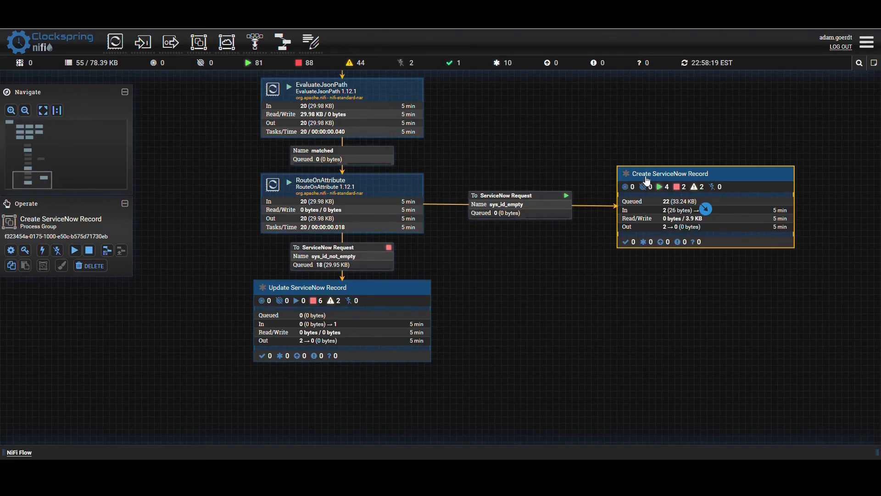
click(568, 269)
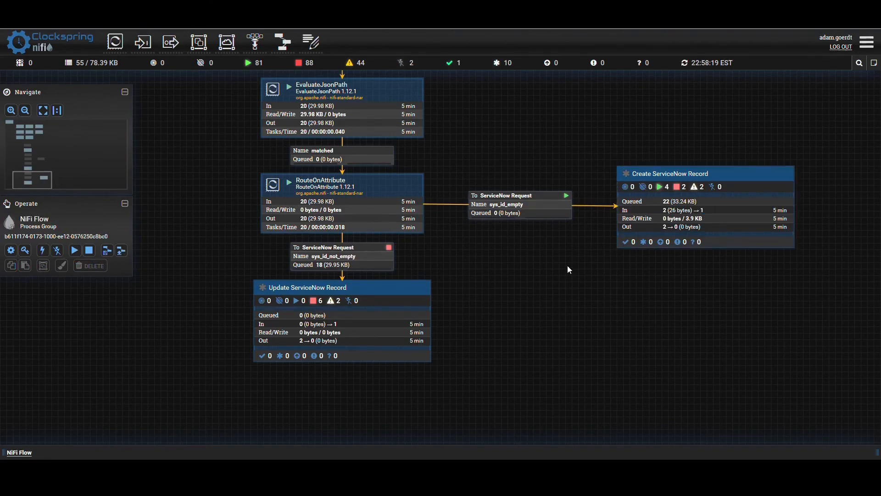
click(352, 265)
click(510, 298)
drag(513, 340, 522, 321)
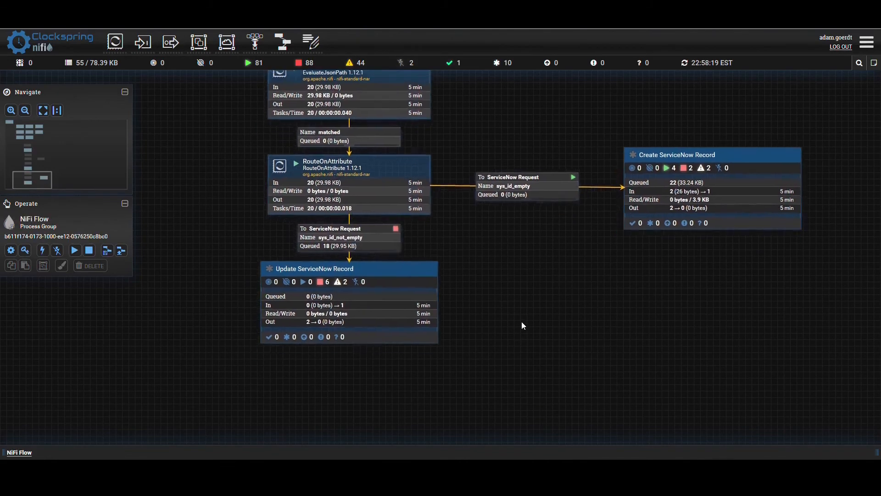
- Start the ServiceNow Request input port inside the Update ServiceNow Record group and refresh the canvas
click(310, 272)
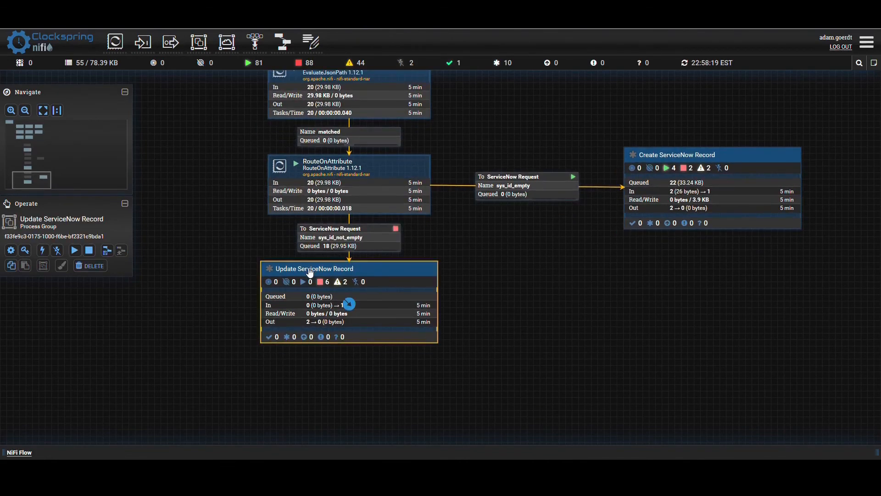
double_click(320, 312)
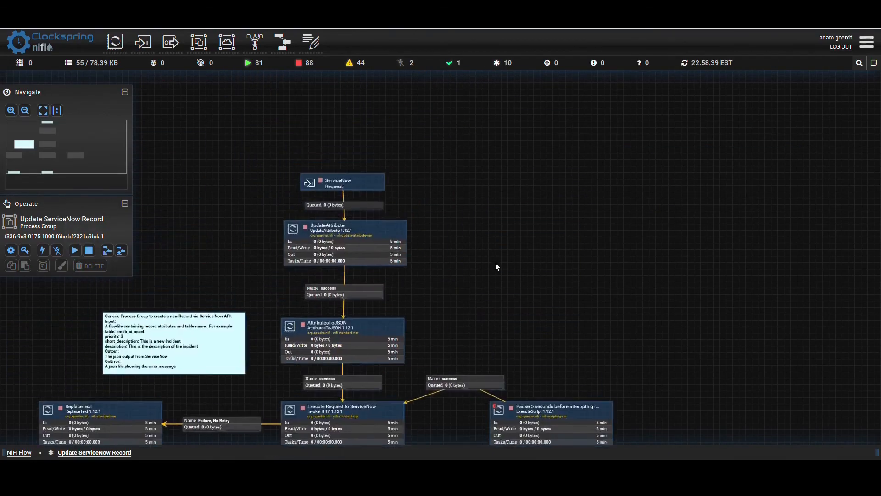
click(362, 186)
right_click(359, 181)
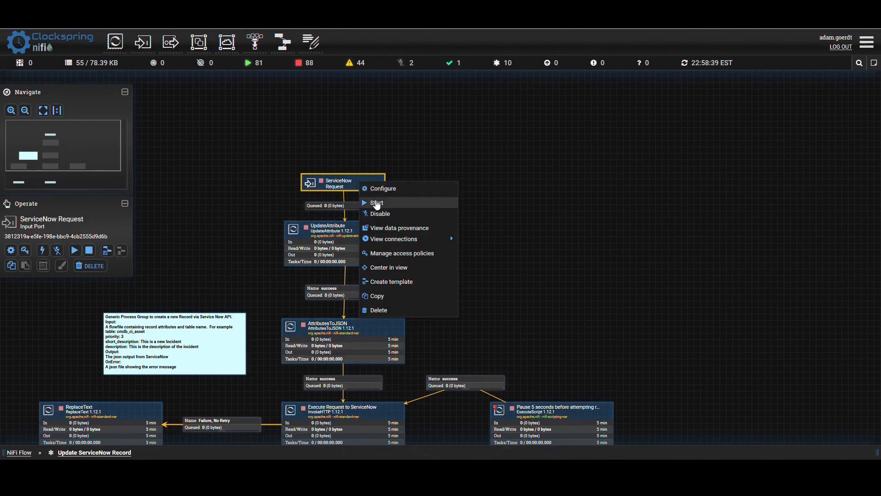
click(370, 200)
right_click(511, 212)
click(523, 216)
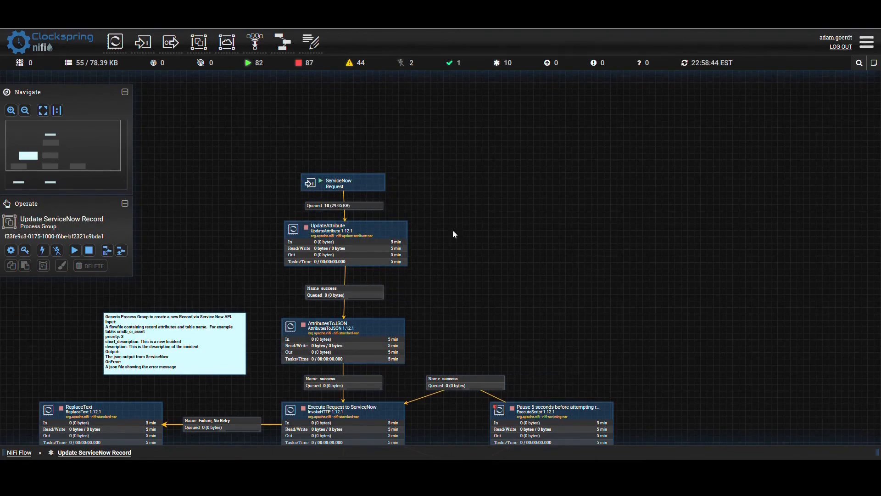
- Remove the contract_model property from the UpdateAttribute processor inside the Update ServiceNow Record group and start the processor
double_click(322, 231)
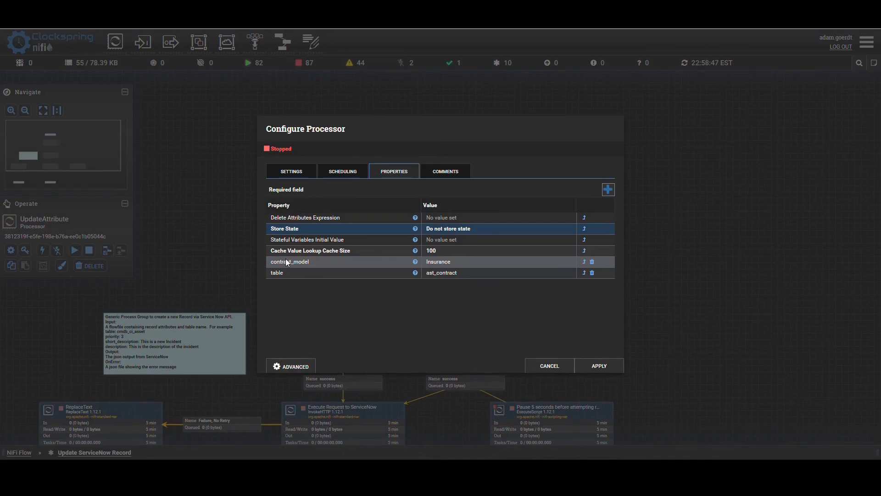
click(592, 262)
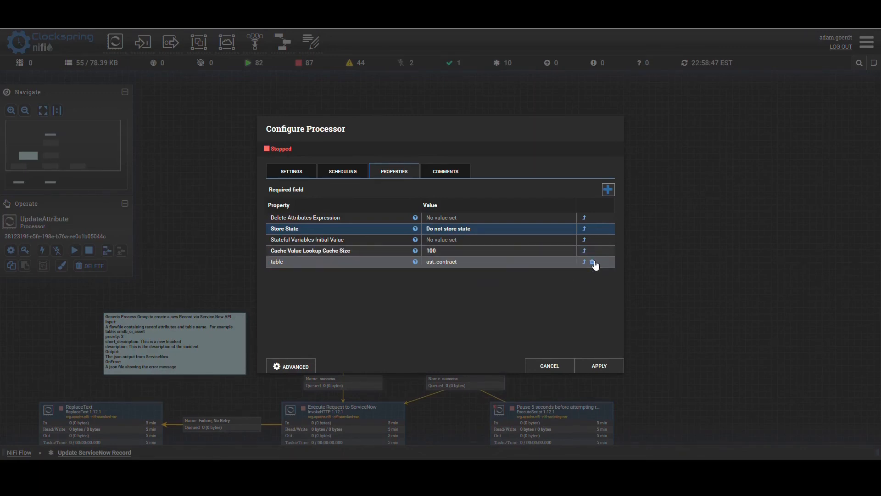
click(594, 366)
right_click(299, 239)
click(312, 260)
- Start the AttributesToJSON processor and refresh the canvas
drag(545, 298, 563, 170)
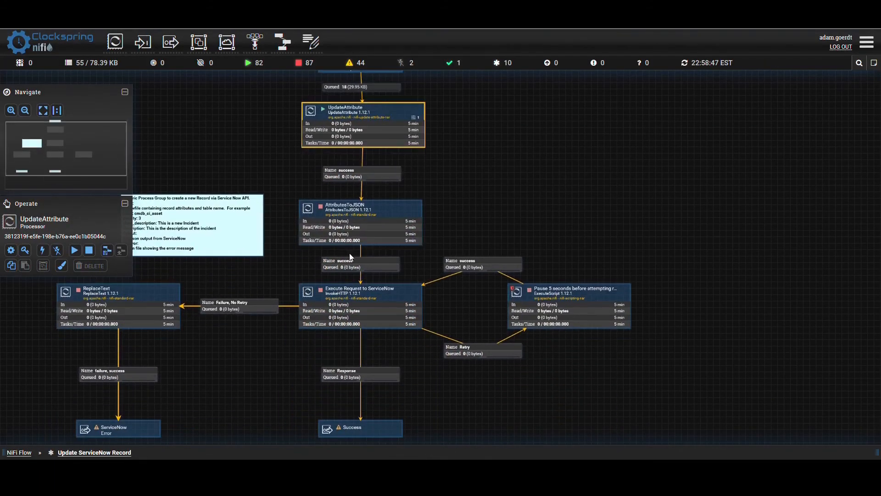
right_click(344, 240)
click(362, 262)
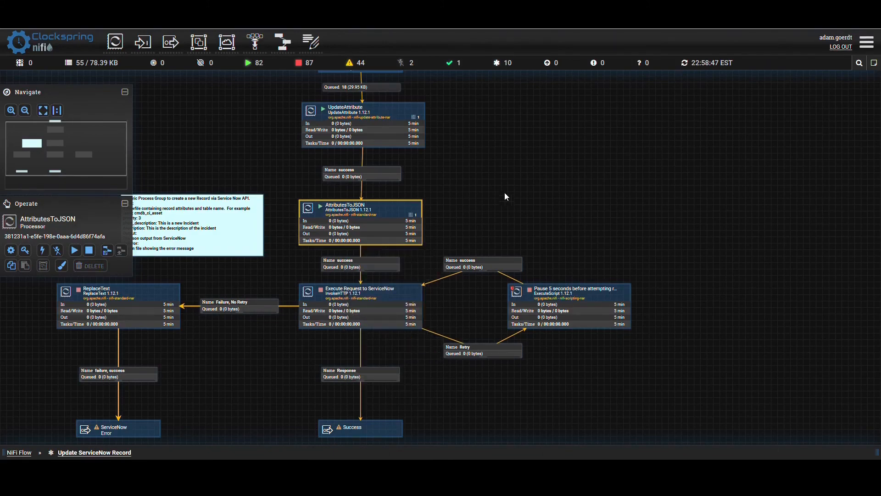
drag(501, 195, 559, 159)
right_click(560, 159)
click(573, 167)
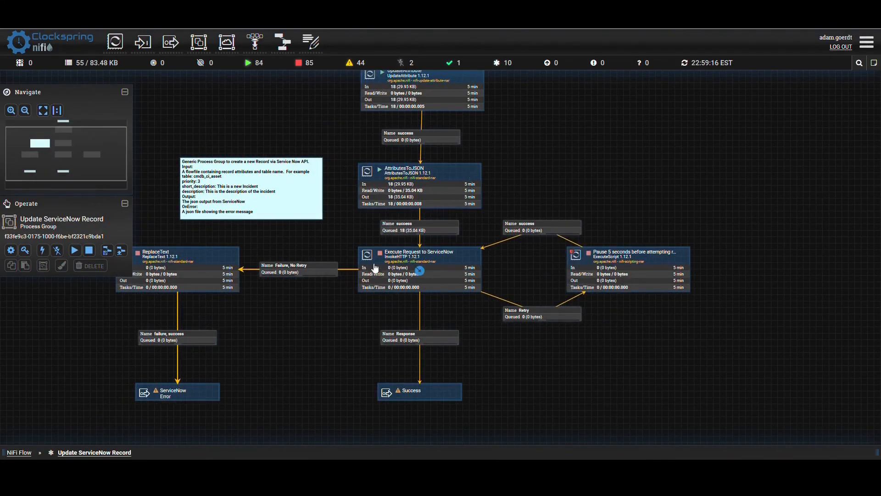
- Set the HTTP Method of the Execute Request to ServiceNow processor to PATCH
double_click(397, 257)
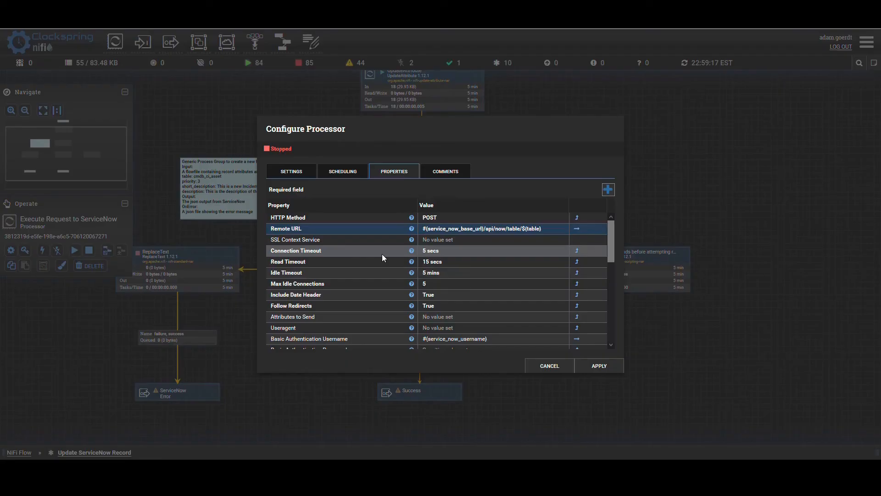
click(435, 219)
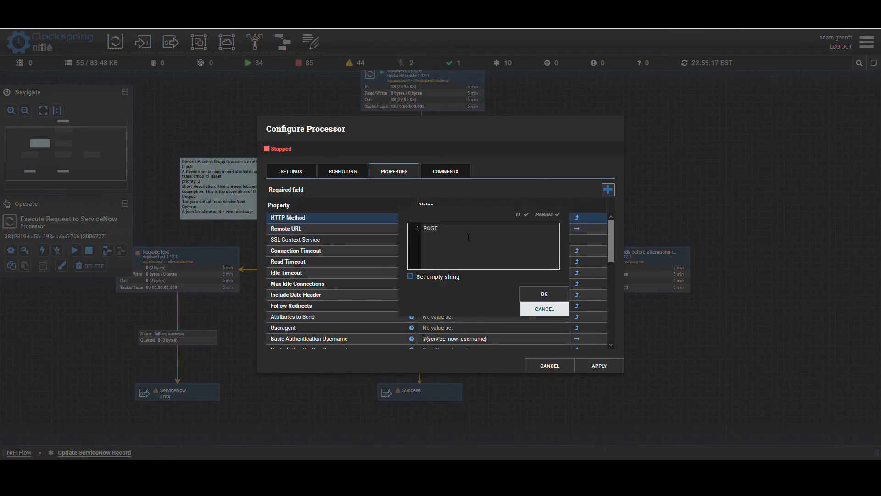
key(BackSpace)
key(BackSpace)
key(BackSpace)
click(542, 294)
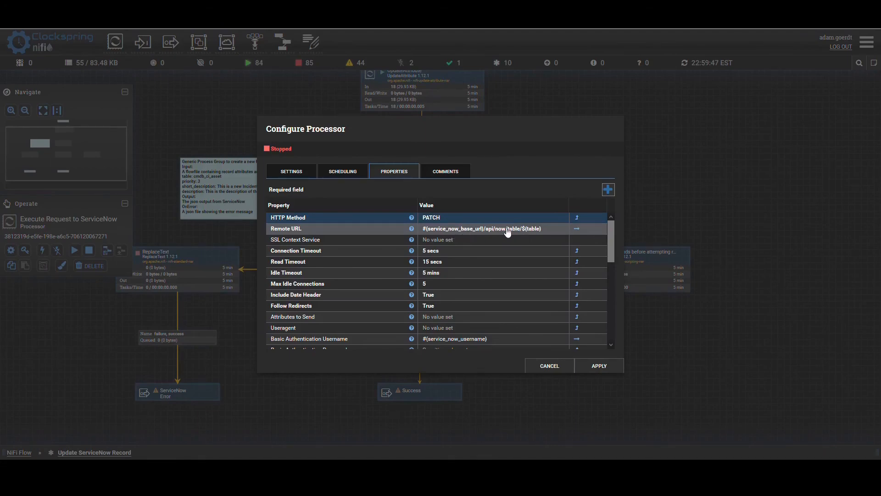
- Append /${sys_id} to the Remote URL of the Execute Request to ServiceNow processor and apply the configuration
click(548, 228)
drag(498, 275, 566, 274)
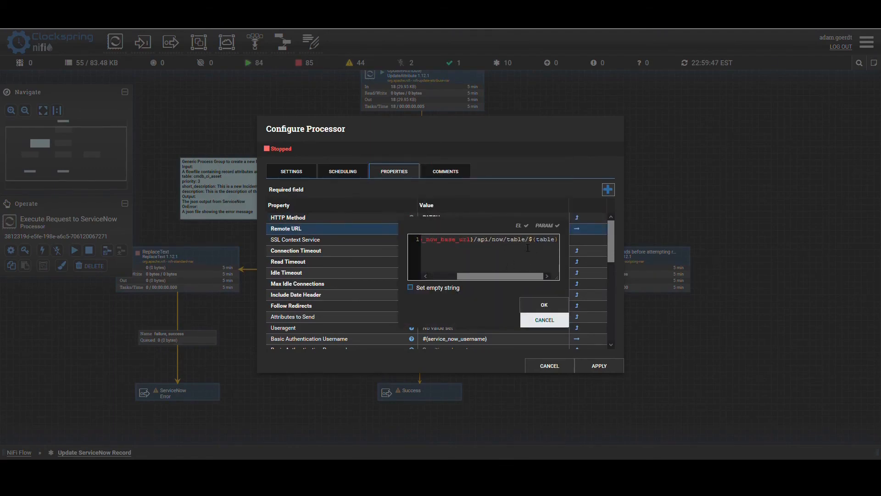
text(/$)
text({sys)
text(_id)
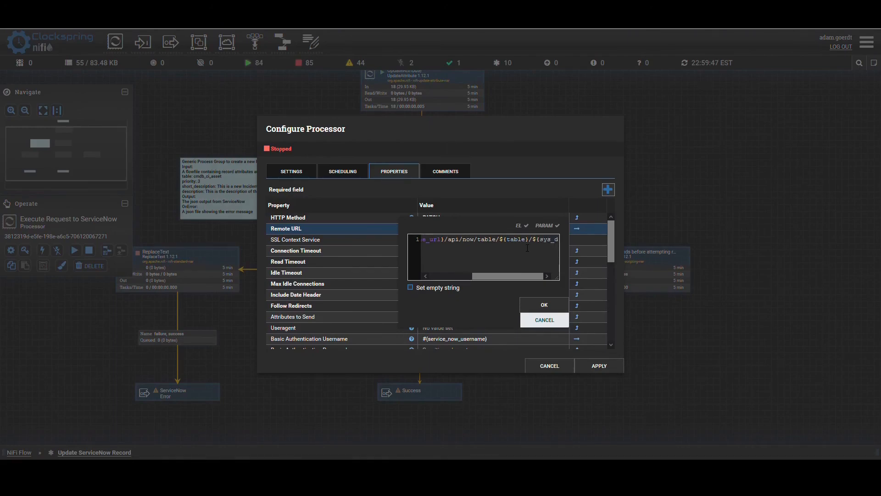
text(})
click(544, 305)
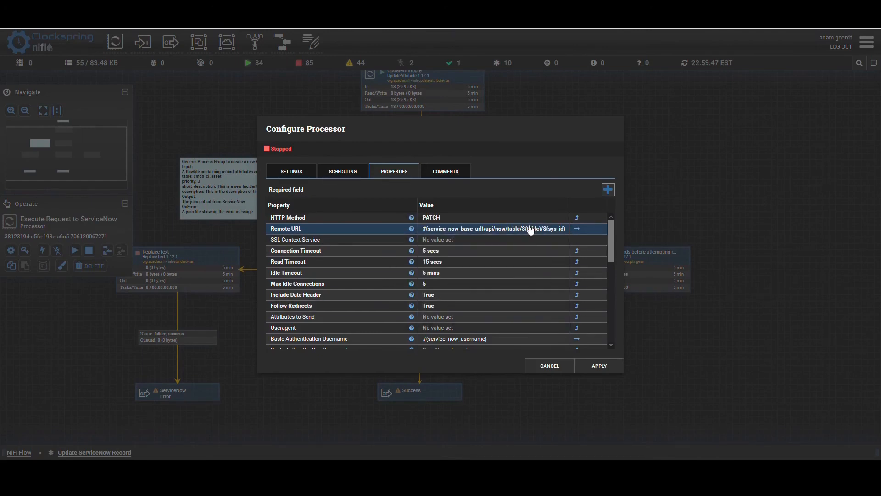
scroll(479, 303, down, 2)
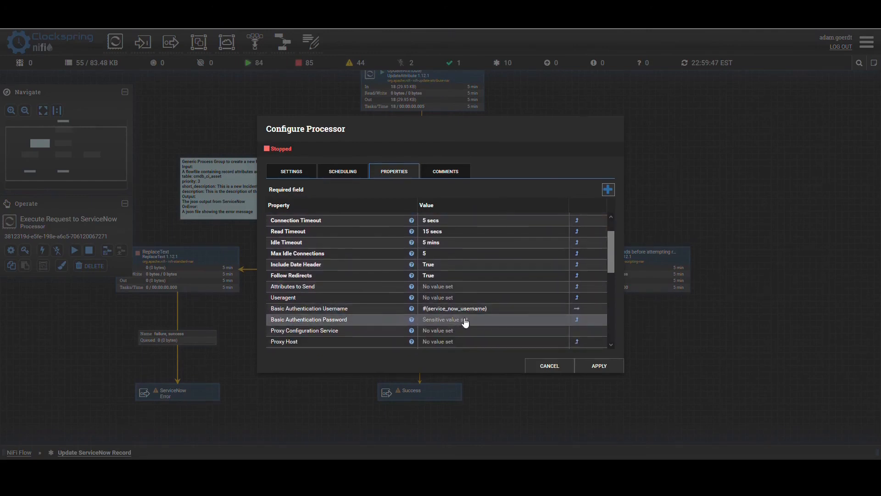
click(610, 367)
- Start the Execute Request to ServiceNow processor and refresh the canvas
drag(550, 162, 579, 106)
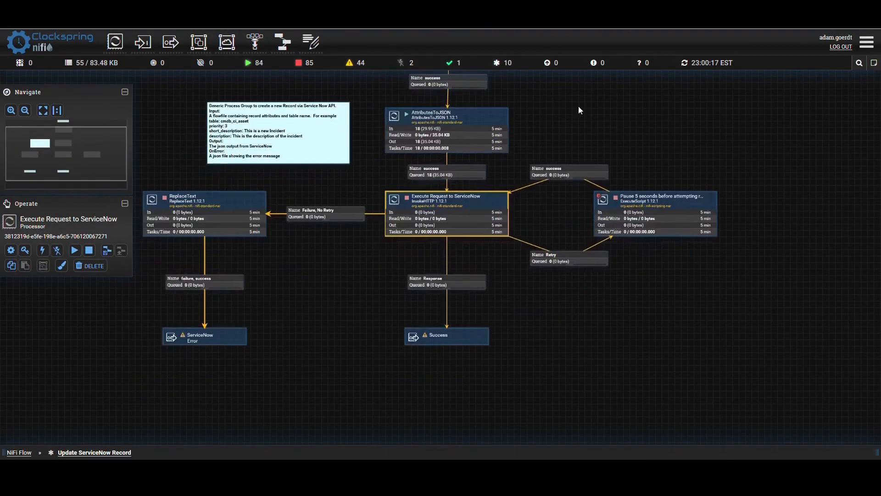
right_click(417, 208)
click(430, 227)
right_click(338, 256)
click(348, 260)
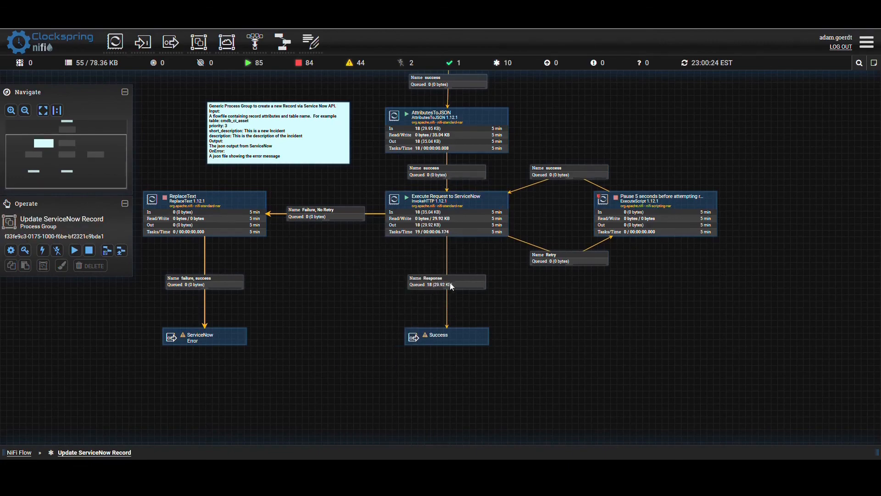
- Return to the root NiFi Flow and add a LogMessage processor below the Create ServiceNow Record group
drag(337, 301, 382, 254)
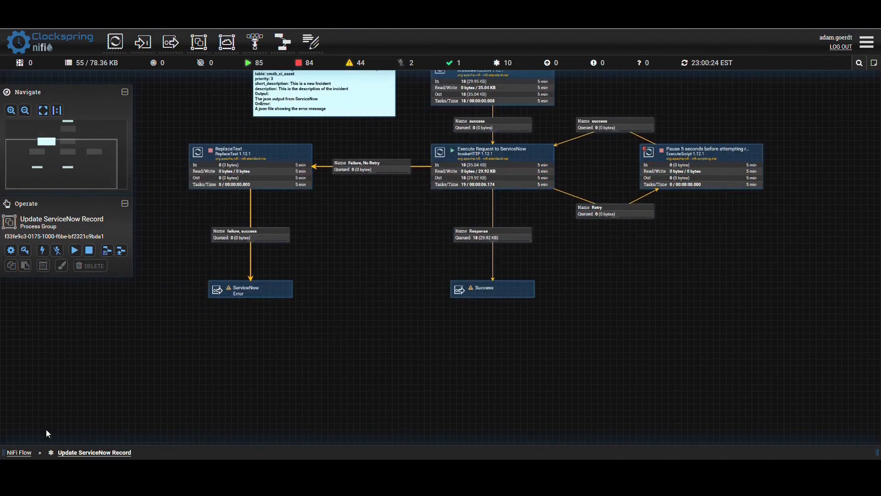
click(24, 453)
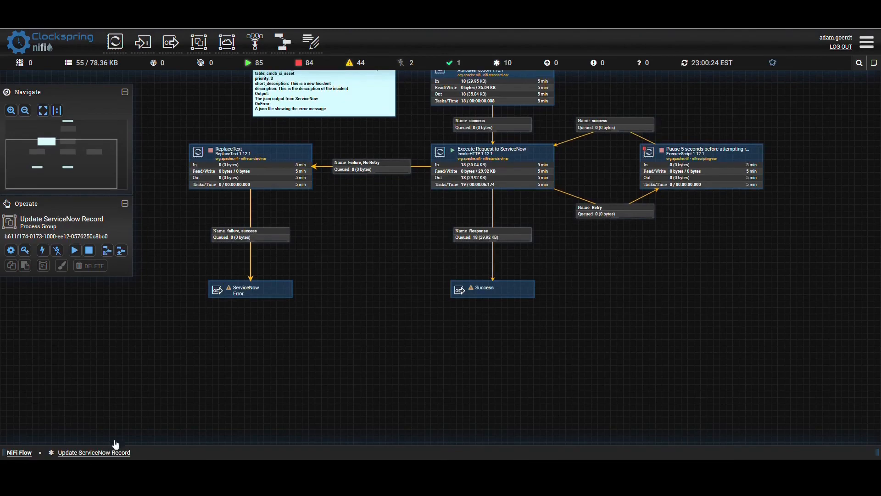
drag(513, 360, 492, 341)
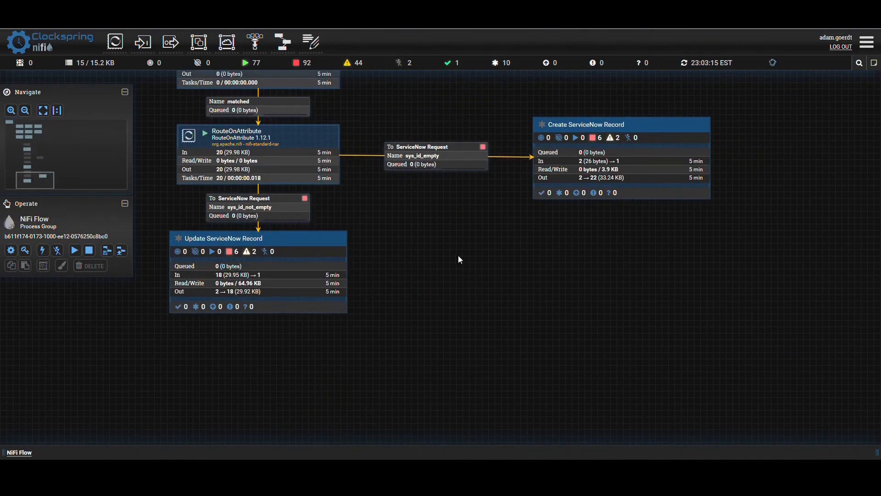
drag(115, 42, 559, 260)
text(logm)
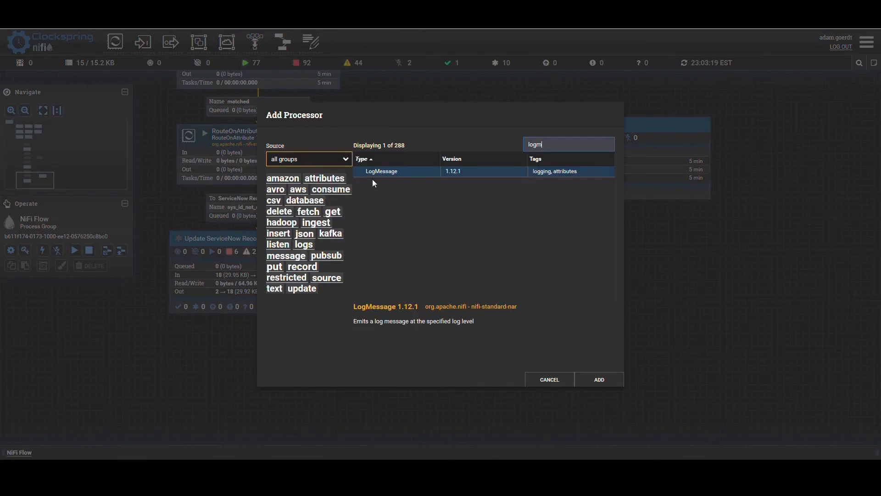
click(375, 172)
click(589, 382)
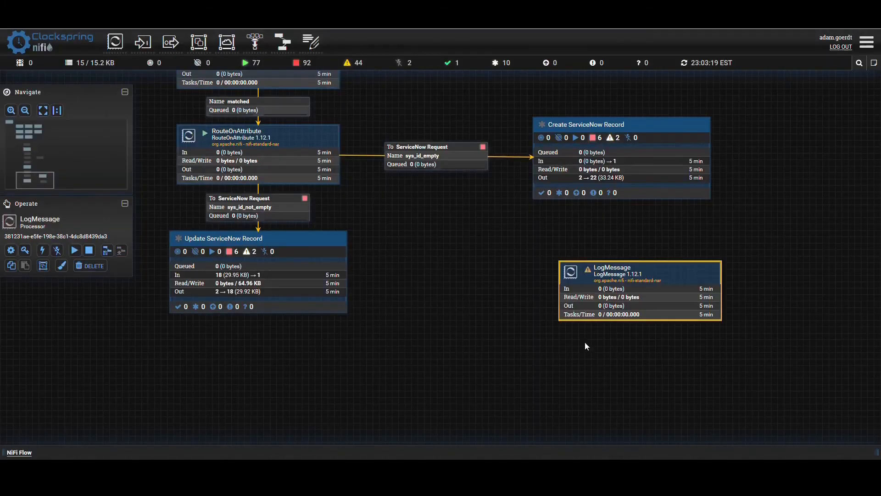
- Align LogMessage beneath the Create ServiceNow Record group and connect the group's Success output to it
drag(591, 311, 572, 299)
drag(621, 161, 621, 275)
click(332, 189)
click(304, 209)
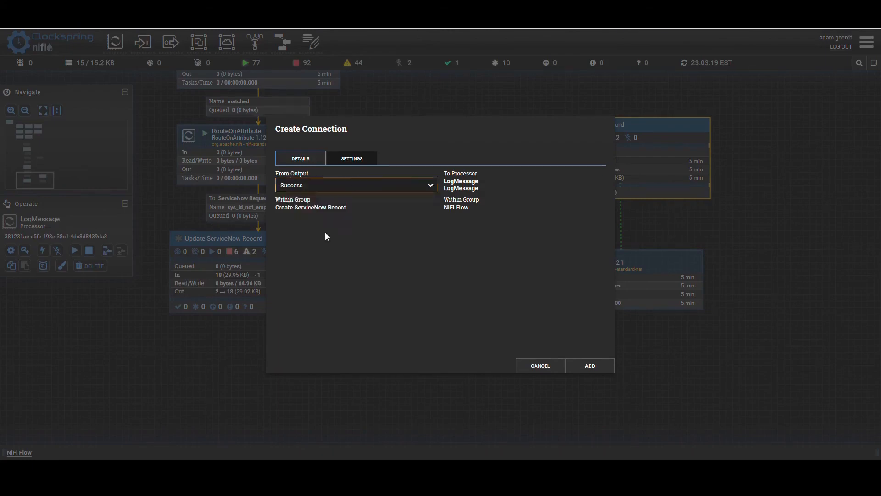
click(606, 369)
- Connect the Success output of the Update ServiceNow Record group to the LogMessage processor
drag(269, 279, 574, 283)
click(309, 188)
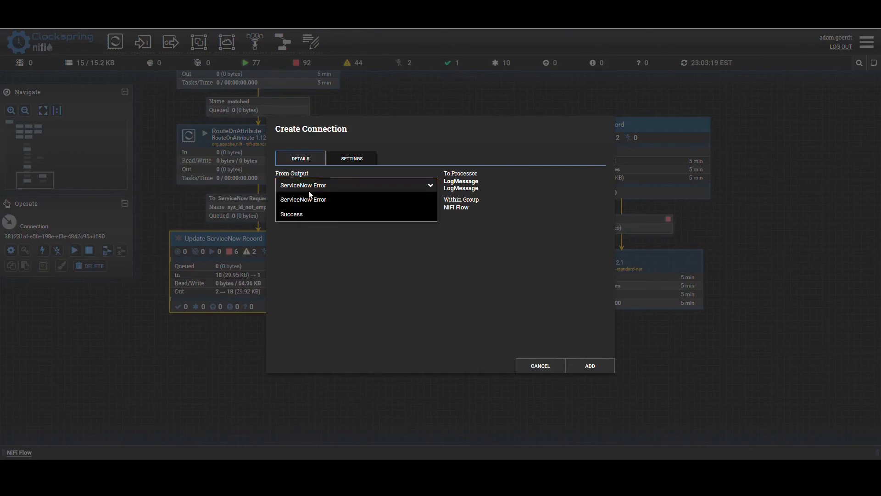
click(314, 214)
click(583, 365)
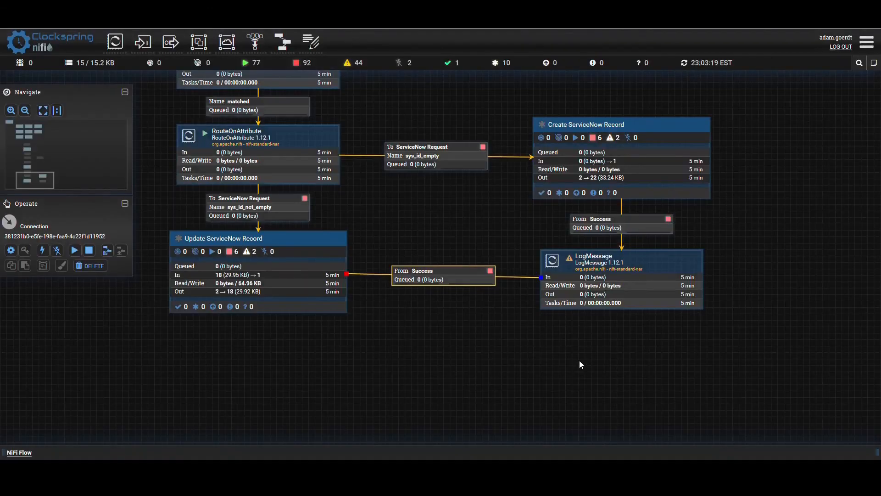
click(579, 362)
- Start the Update ServiceNow Record and Create ServiceNow Record process groups
click(295, 268)
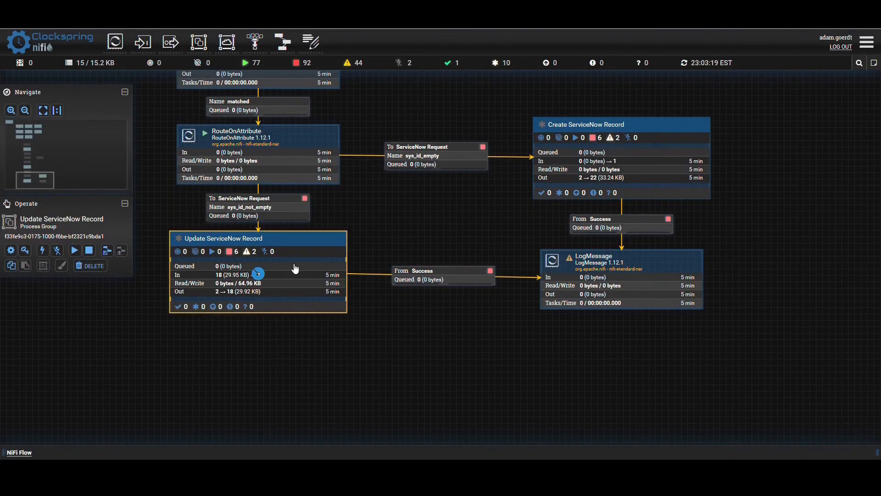
click(75, 250)
click(621, 159)
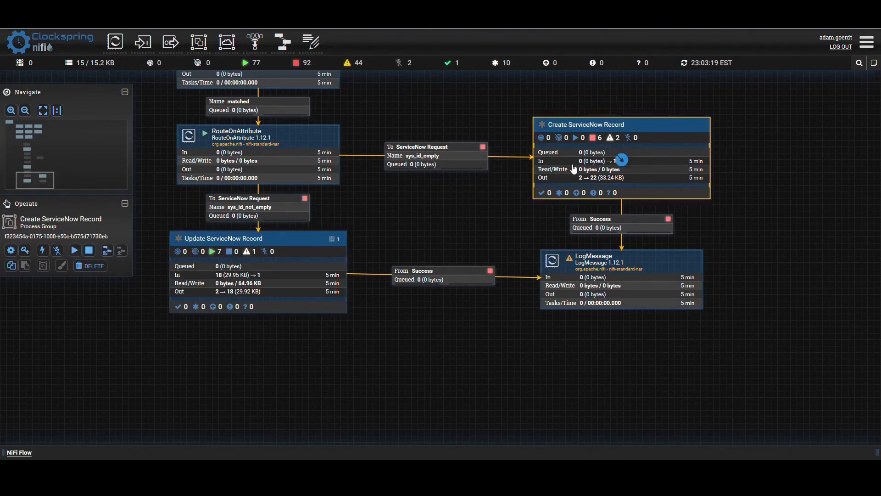
click(74, 250)
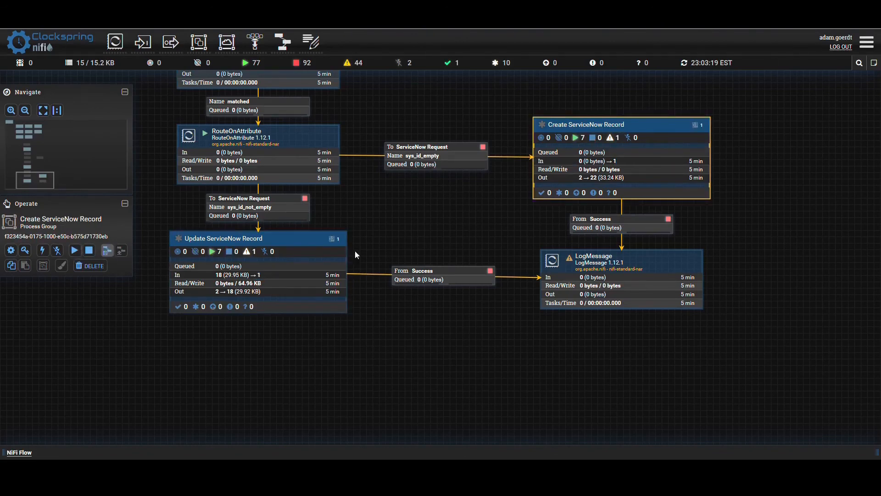
- Configure the new LogMessage processor to automatically terminate its success relationship
double_click(571, 261)
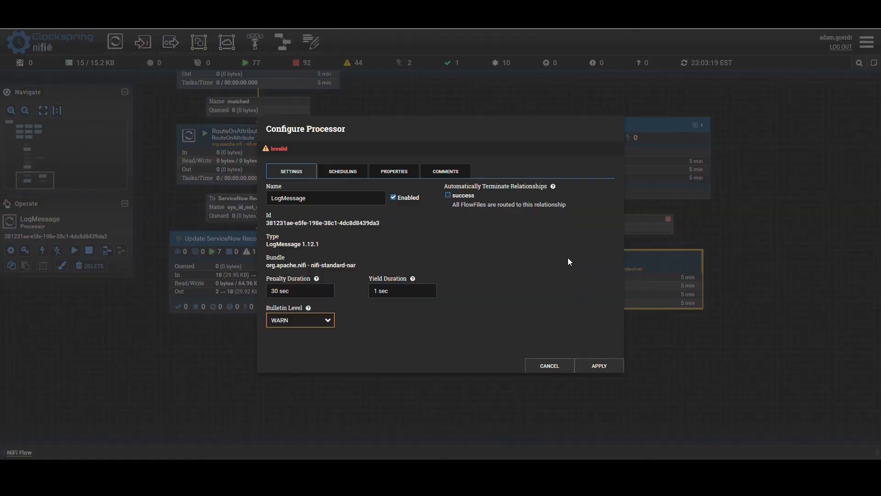
click(448, 195)
click(589, 365)
click(583, 379)
- Start the LogMessage processor and all remaining components of the NiFi Flow
right_click(579, 288)
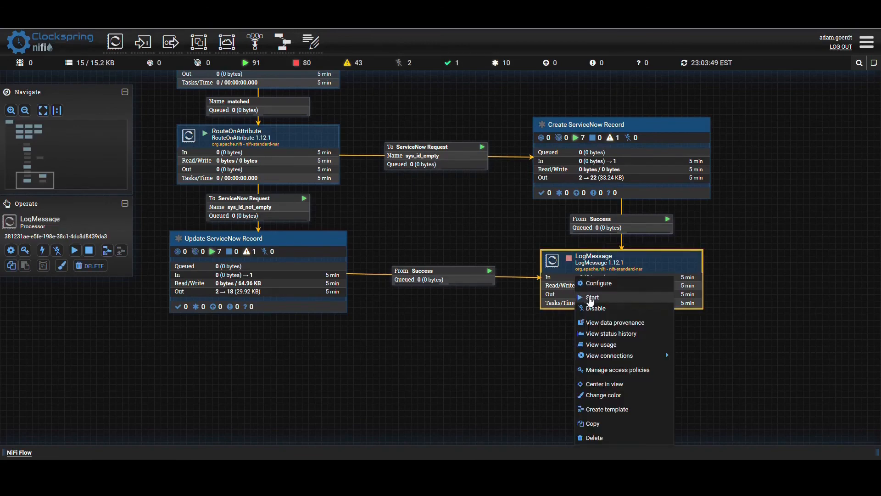
click(613, 381)
right_click(493, 364)
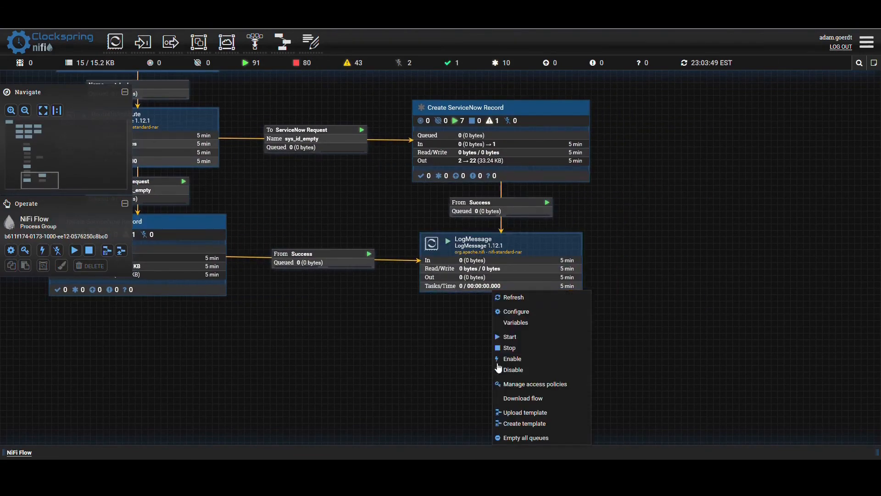
click(505, 336)
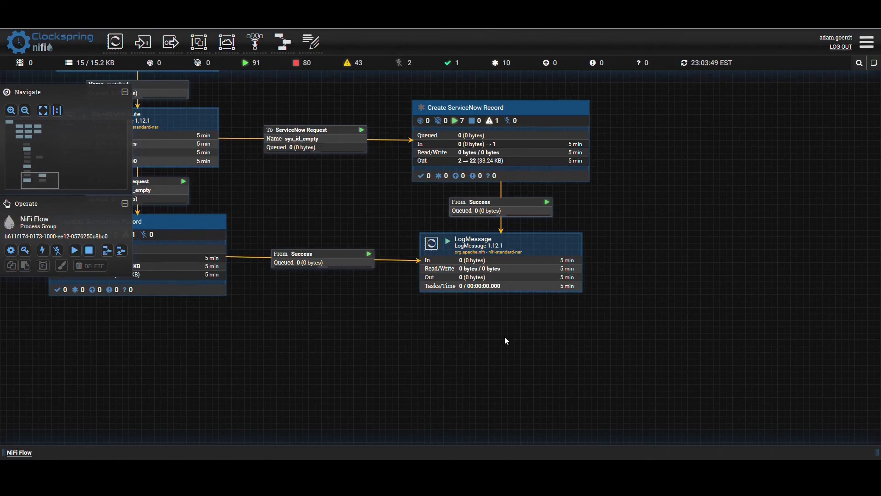
- Examine the first half of the flow, from Instantiate Integration and Execute HTTP Request through the SplitJson processor
drag(373, 218, 531, 481)
drag(449, 169, 516, 457)
drag(513, 167, 554, 392)
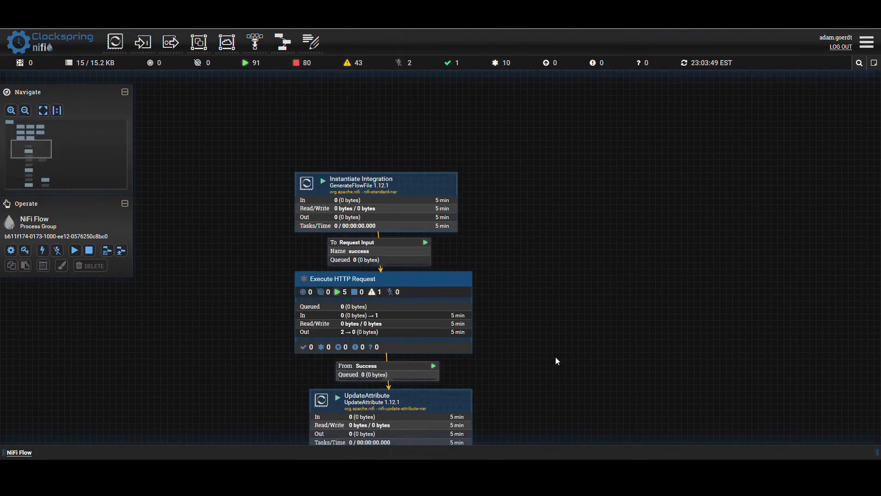
click(321, 197)
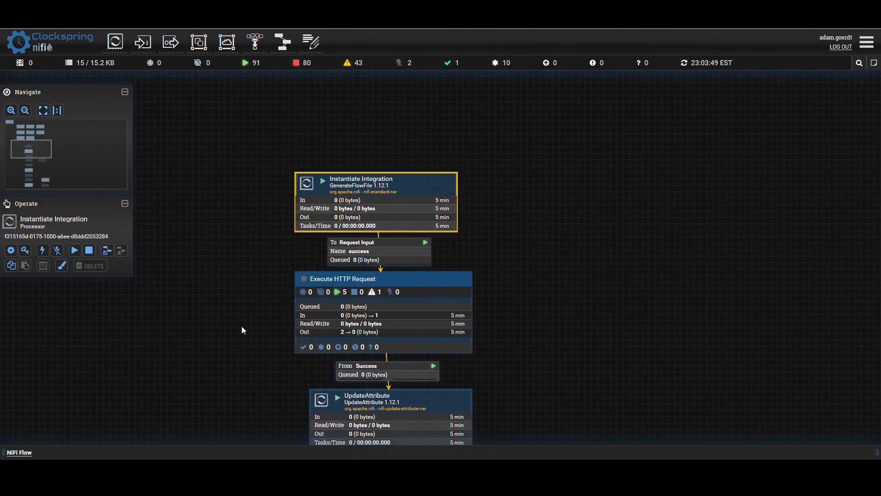
drag(241, 326, 269, 238)
click(409, 186)
click(399, 205)
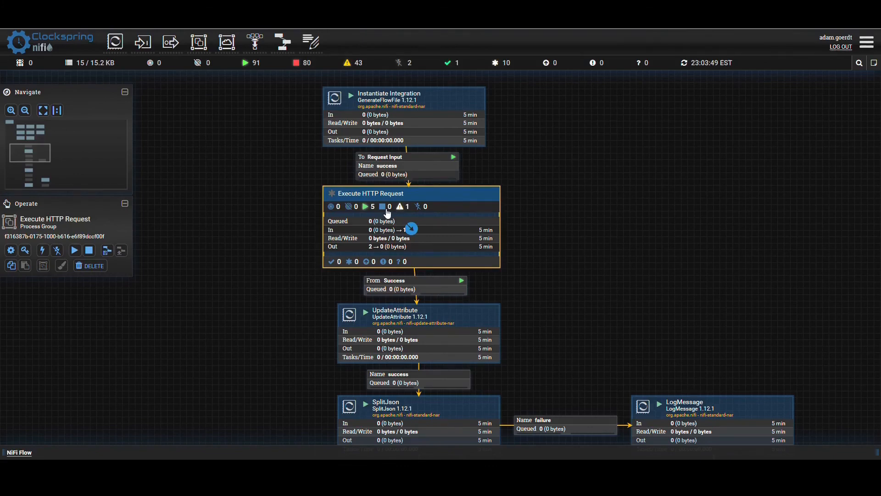
drag(577, 312, 557, 188)
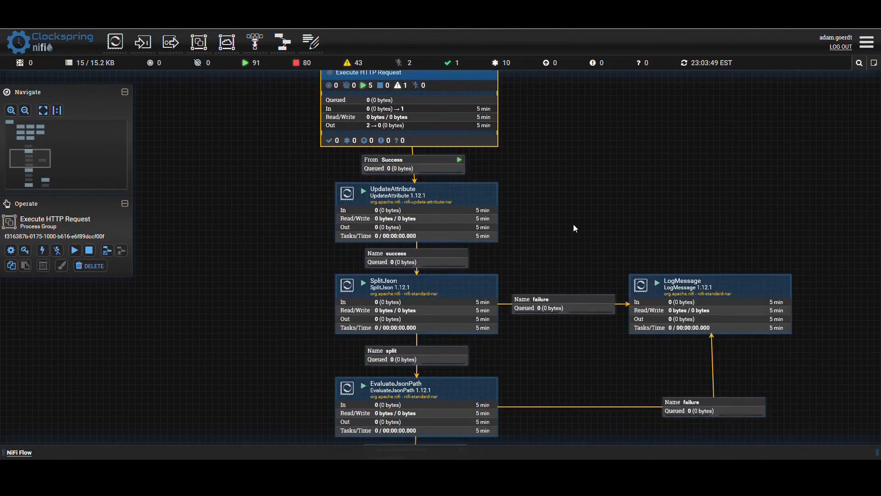
drag(574, 233, 556, 147)
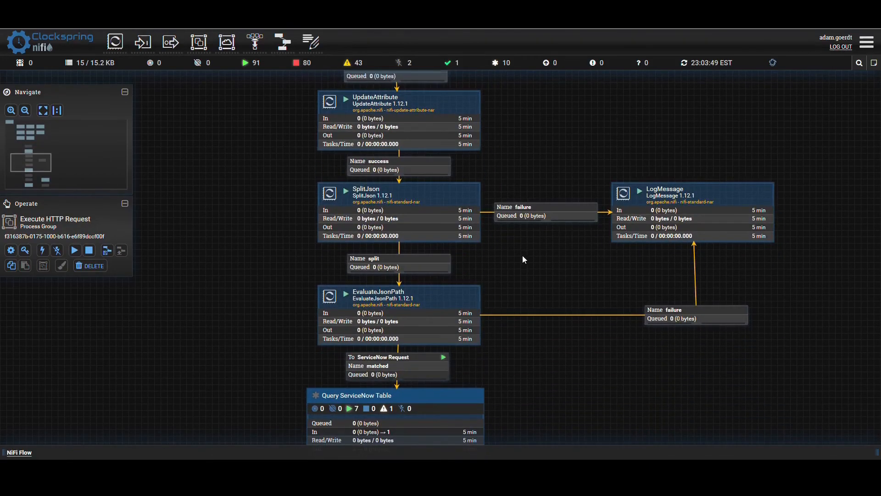
drag(522, 264, 524, 238)
click(427, 200)
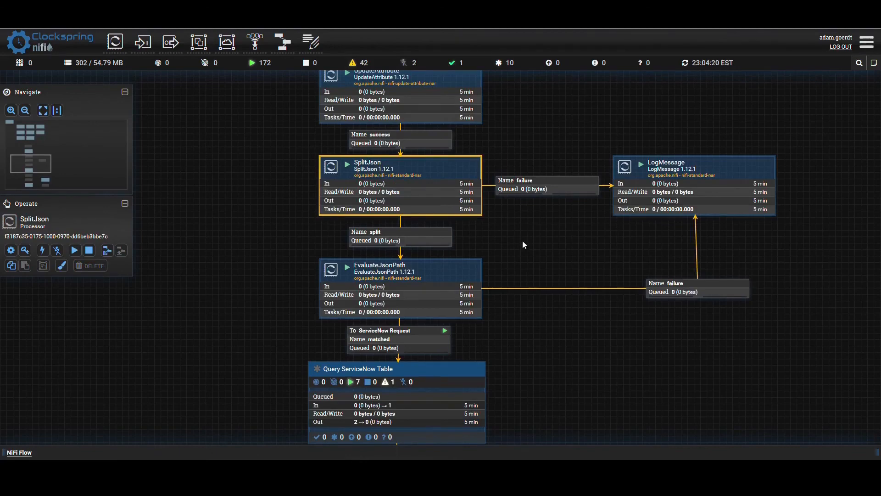
- Examine the second half of the flow, from Query ServiceNow Table and RouteOnAttribute to the Create and Update ServiceNow Record groups
drag(522, 240, 598, 81)
click(459, 237)
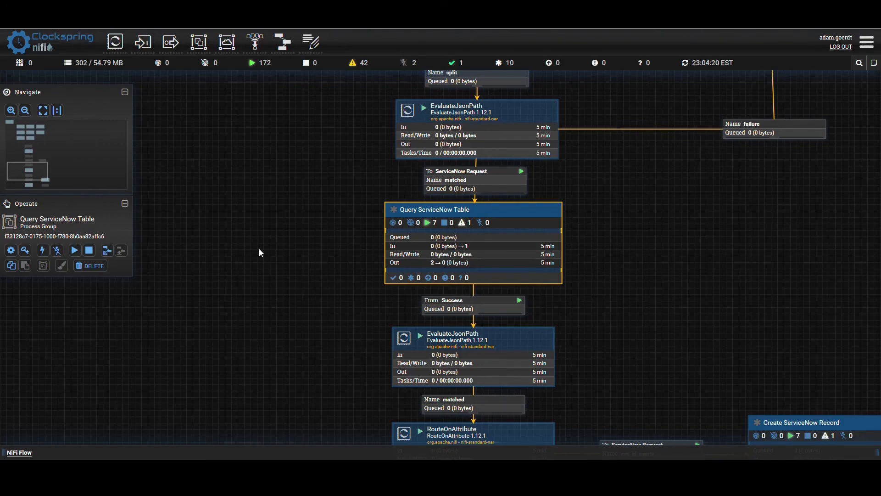
drag(293, 277, 294, 110)
click(438, 296)
drag(677, 326, 623, 262)
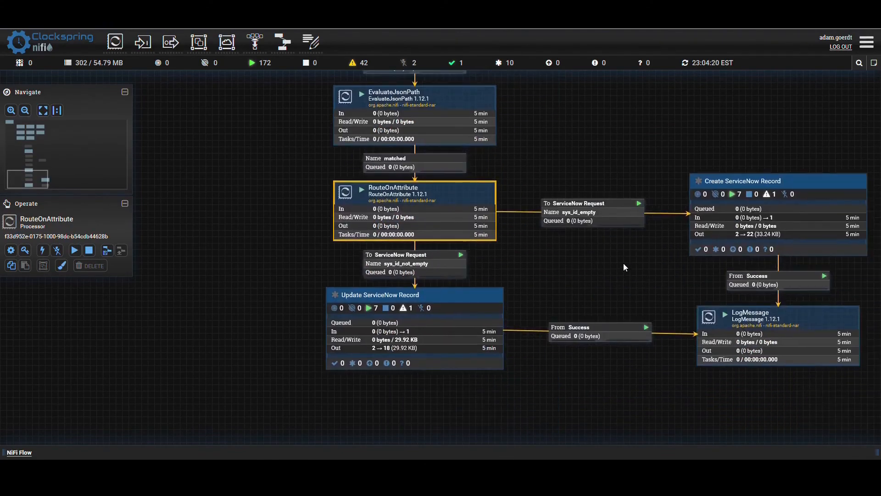
click(579, 222)
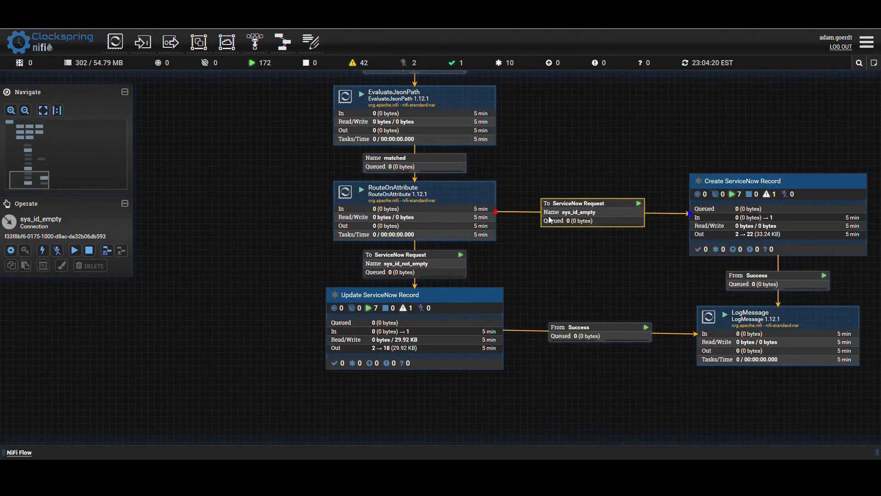
click(724, 186)
click(381, 263)
click(394, 346)
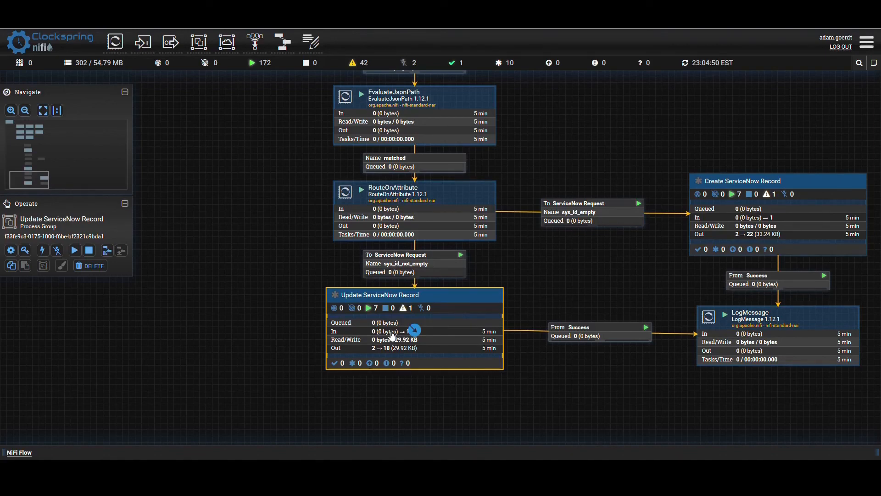
click(437, 392)
drag(554, 391, 437, 392)
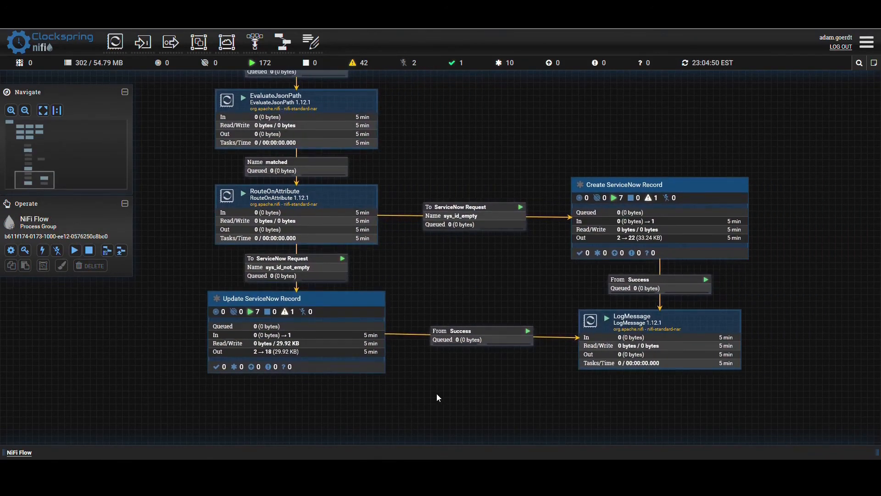